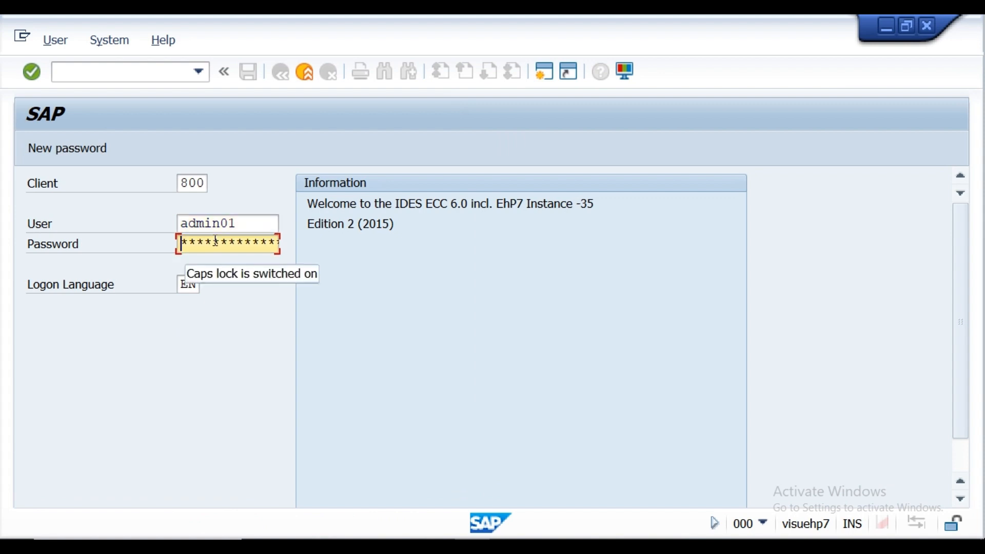
- Enter the account password and log on to client 800
{"action": "type", "text": "*"}
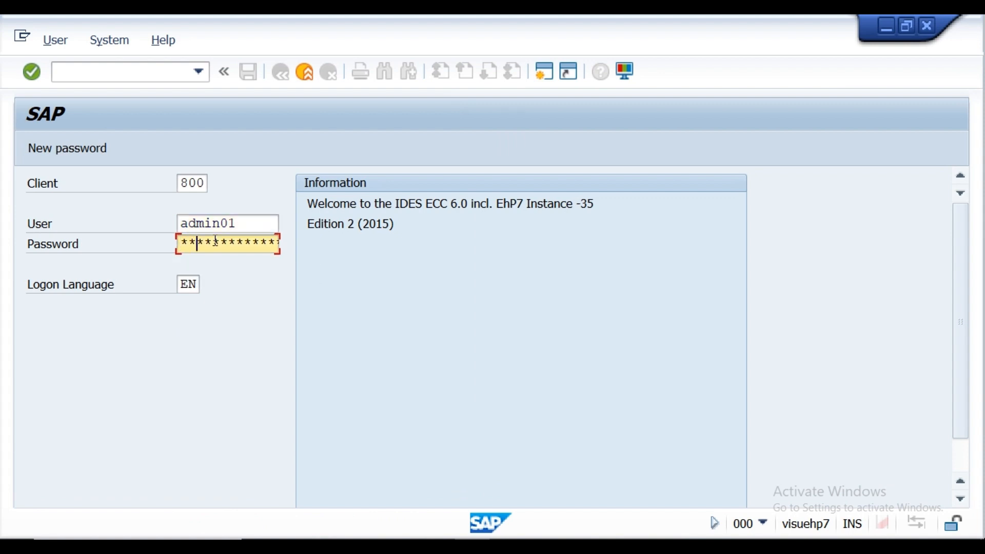
{"action": "type", "text": "**"}
{"action": "key", "text": "Return"}
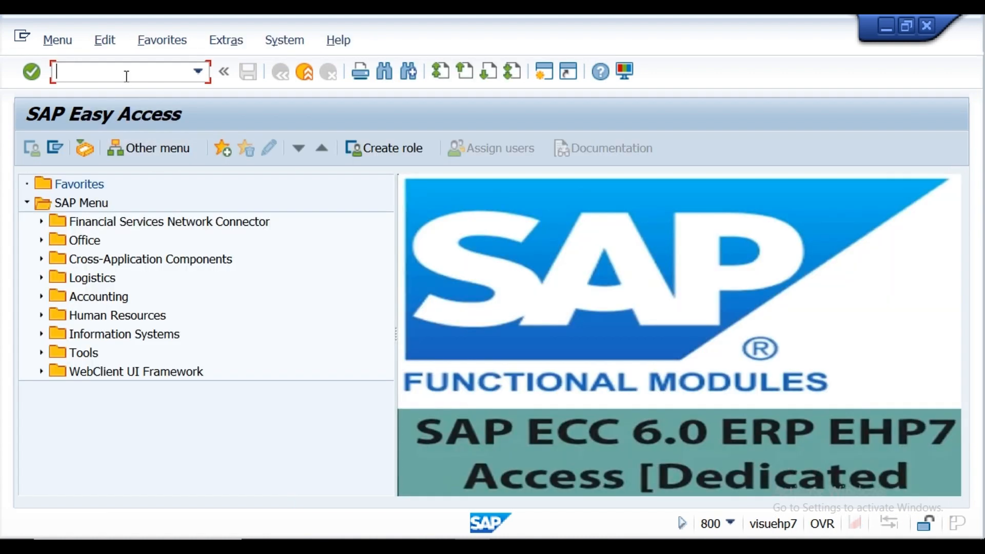
- Run transaction spro and display the SAP Reference IMG
{"action": "type", "text": "spro"}
{"action": "key", "text": "Return"}
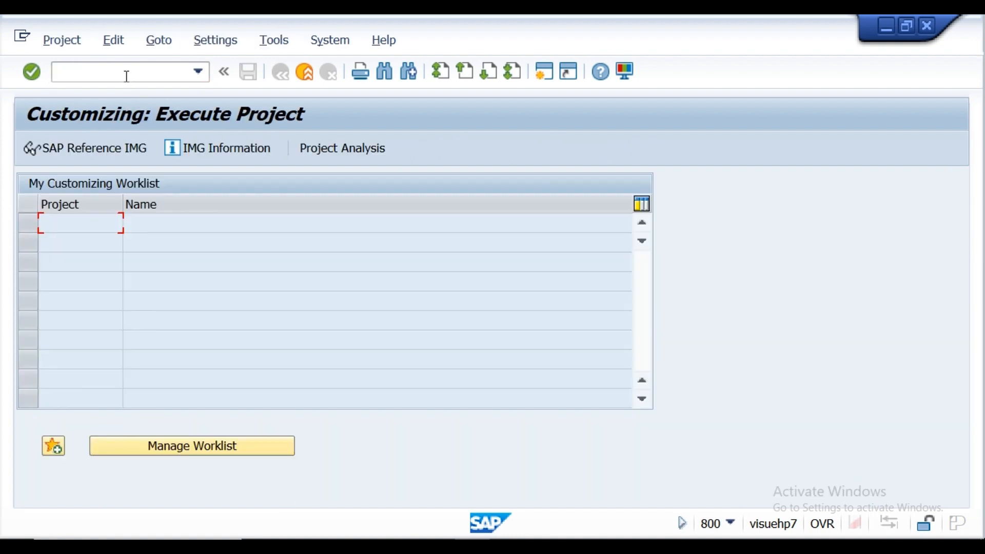
{"action": "left_click", "coordinate": [85, 150]}
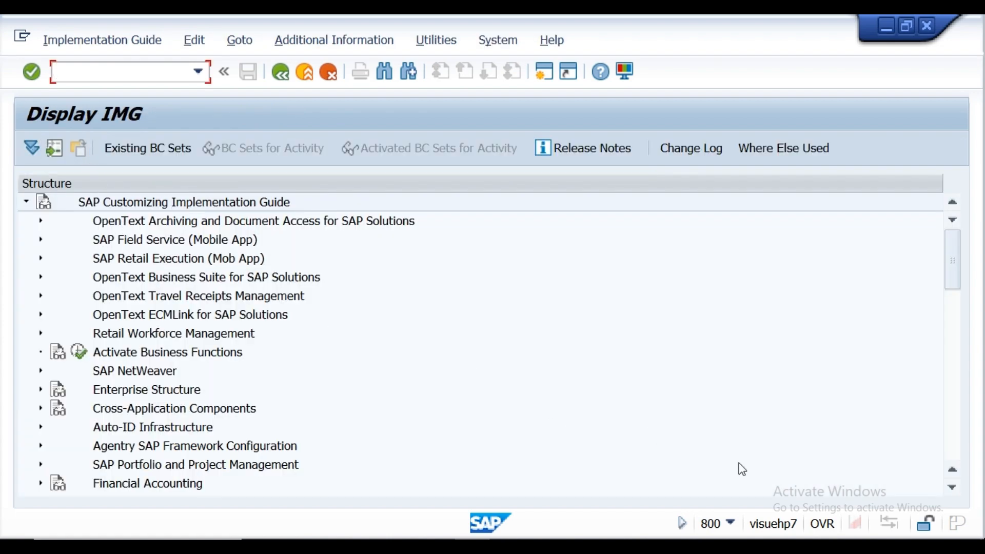
- Open Edit Characteristic in the IMG under Materials Management, Purchasing, Purchase Order, Release Procedure for Purchase Orders
{"action": "left_click", "coordinate": [952, 488]}
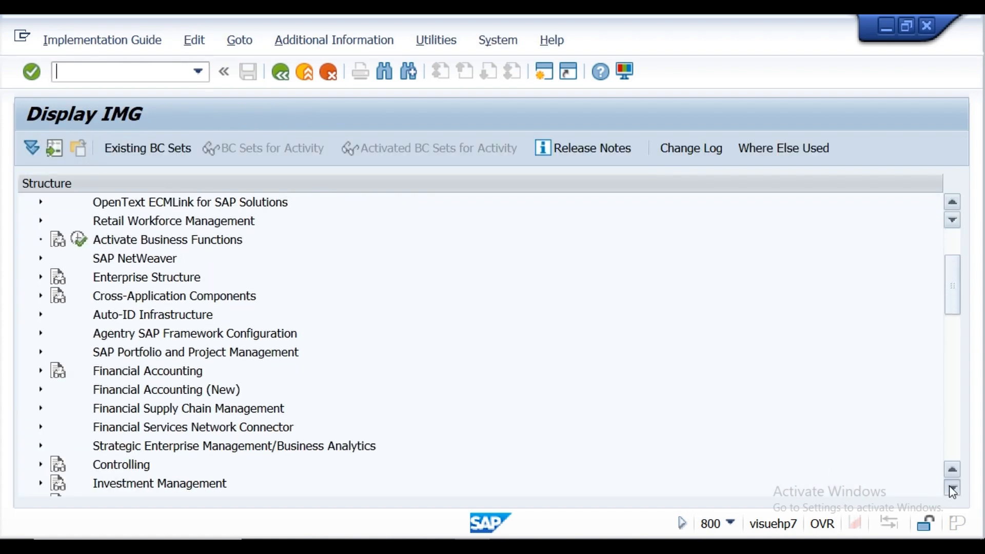
{"action": "left_click", "coordinate": [952, 488]}
{"action": "left_click", "coordinate": [952, 487]}
{"action": "left_click", "coordinate": [952, 487]}
{"action": "left_click", "coordinate": [952, 487]}
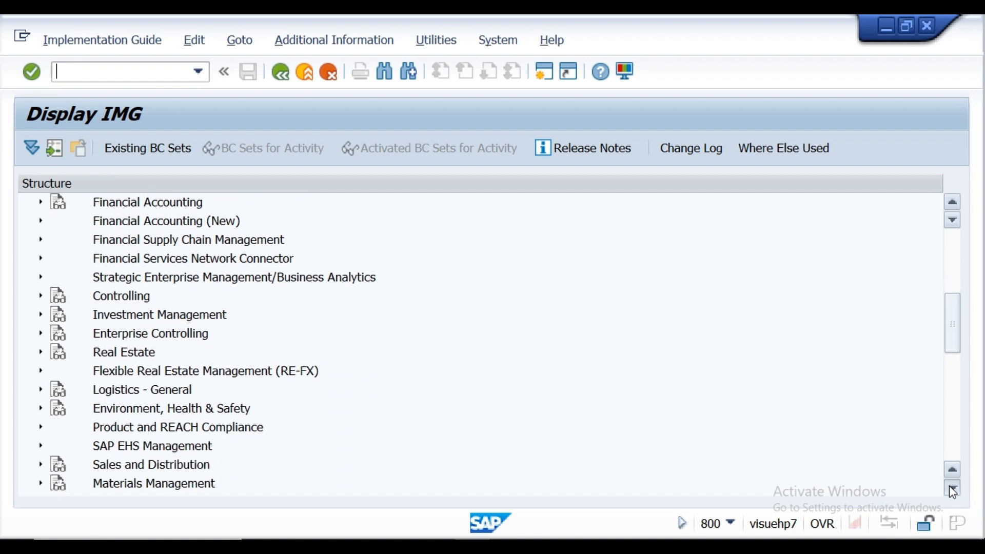
{"action": "left_click", "coordinate": [952, 488]}
{"action": "left_click", "coordinate": [952, 488]}
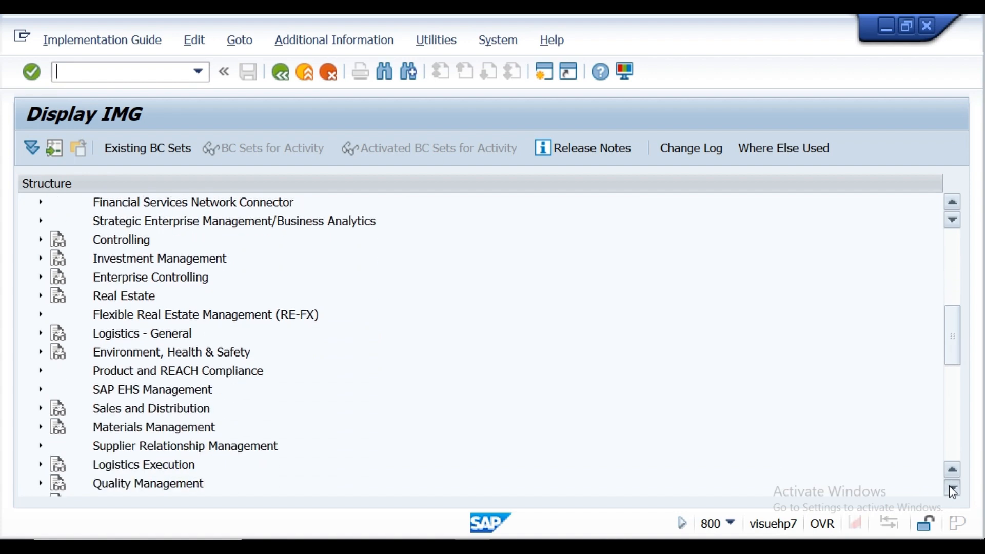
{"action": "left_click", "coordinate": [41, 428]}
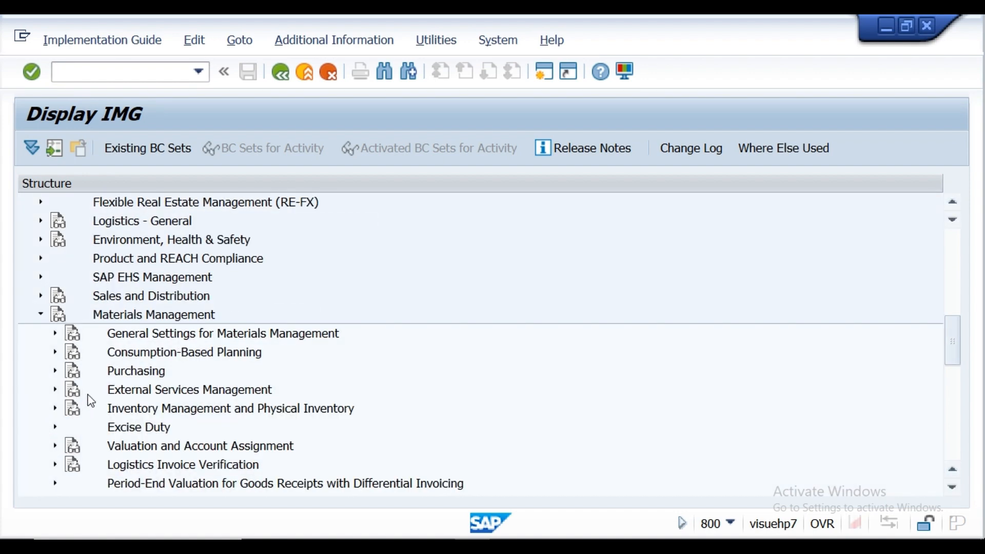
{"action": "left_click", "coordinate": [55, 371]}
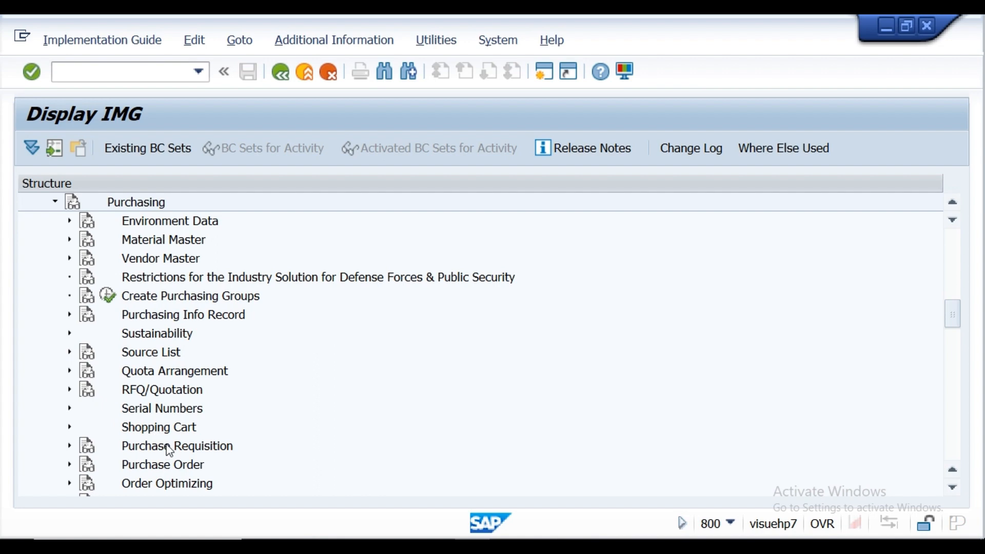
{"action": "left_click", "coordinate": [72, 468]}
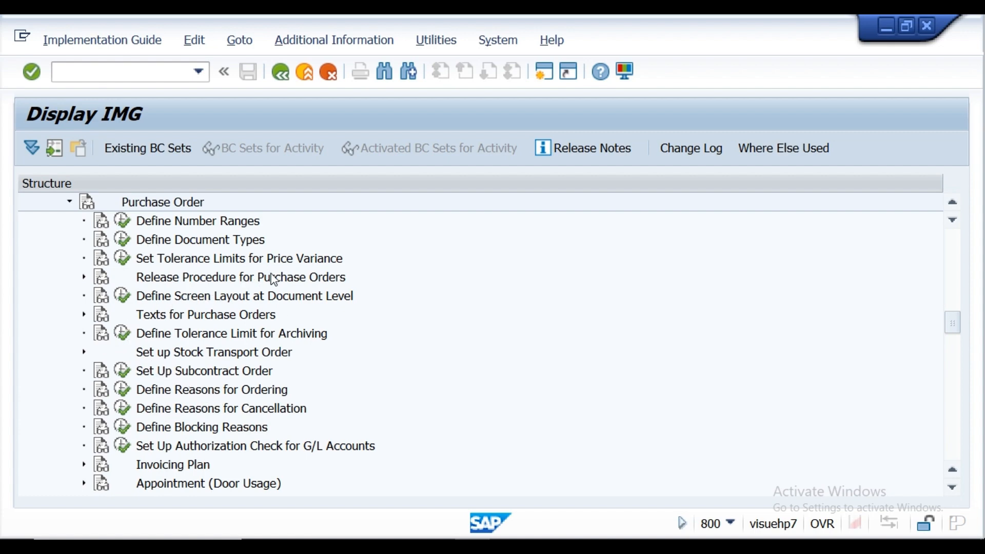
{"action": "left_click", "coordinate": [85, 278]}
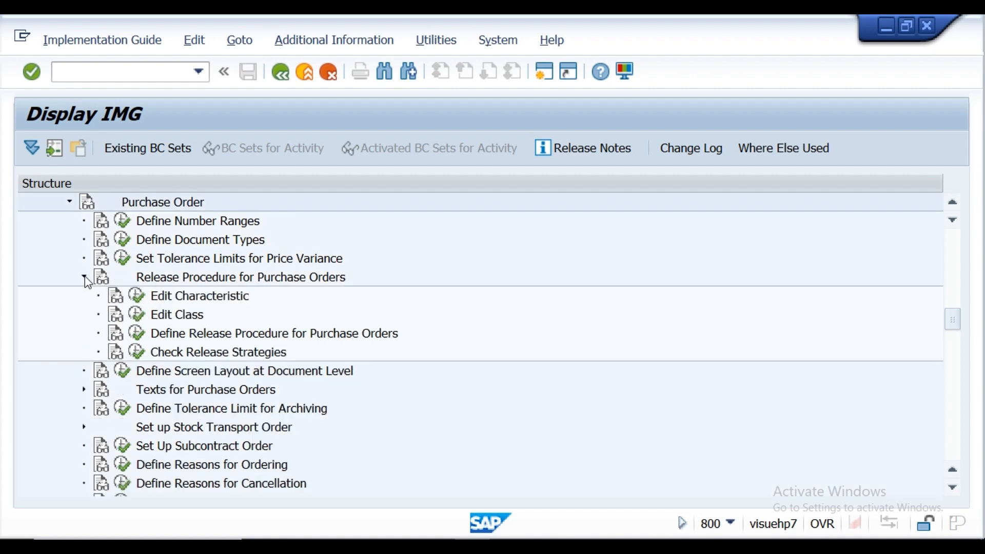
{"action": "left_click", "coordinate": [137, 296]}
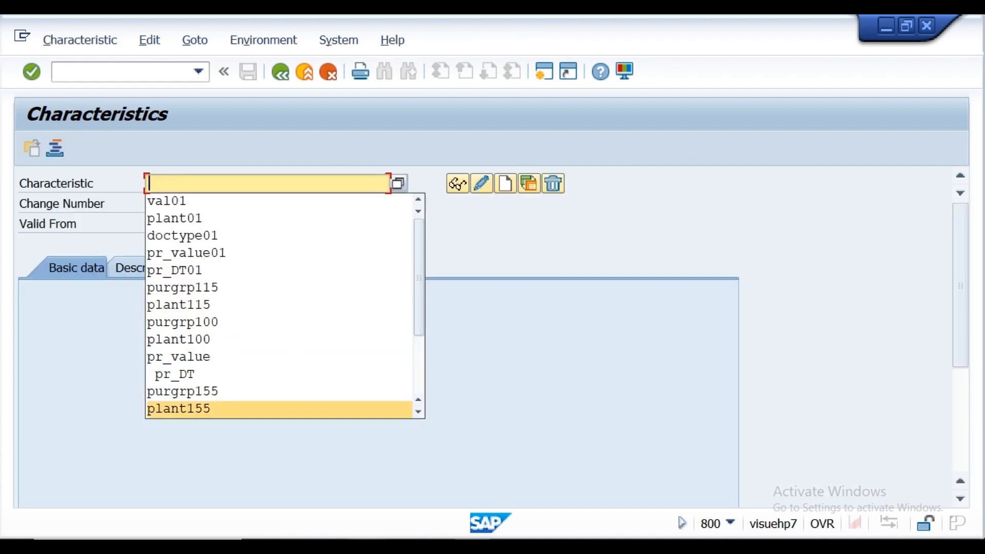
- Copy the characteristic name doctype02 from the PO RELEASE notes in Notepad and create a new characteristic with it in SAP
{"action": "left_click", "coordinate": [402, 546]}
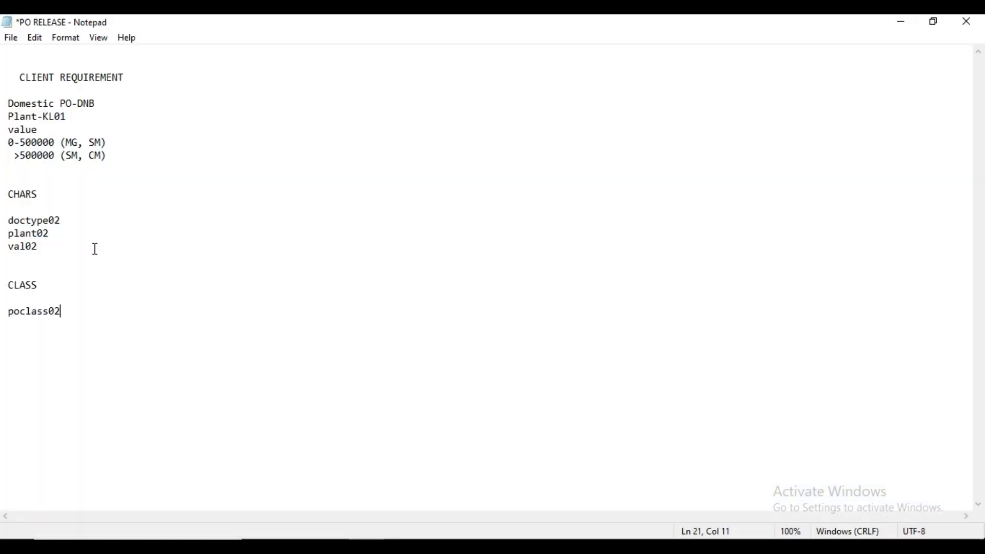
{"action": "left_click_drag", "start_coordinate": [11, 223], "coordinate": [64, 223]}
{"action": "key", "text": "ctrl+c"}
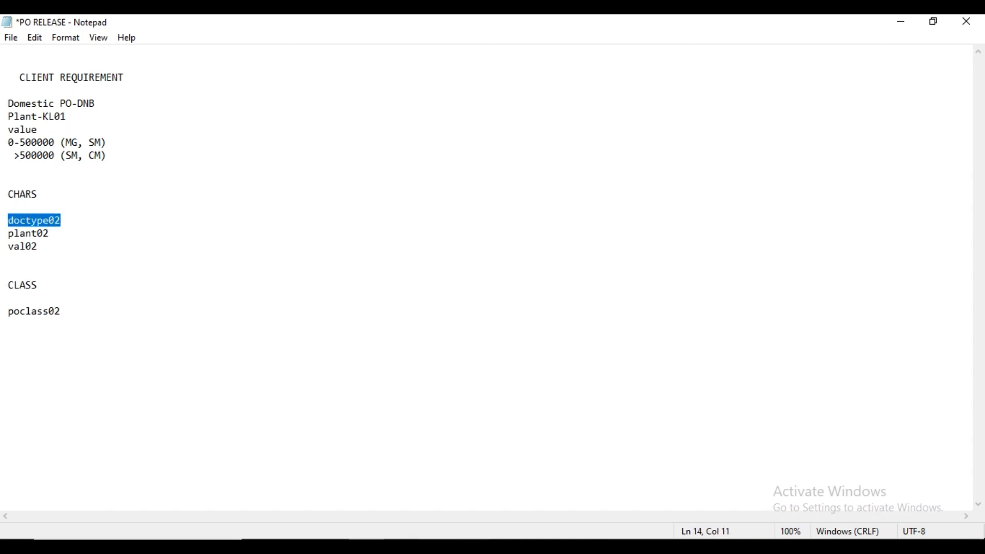
{"action": "key", "text": "alt+Tab"}
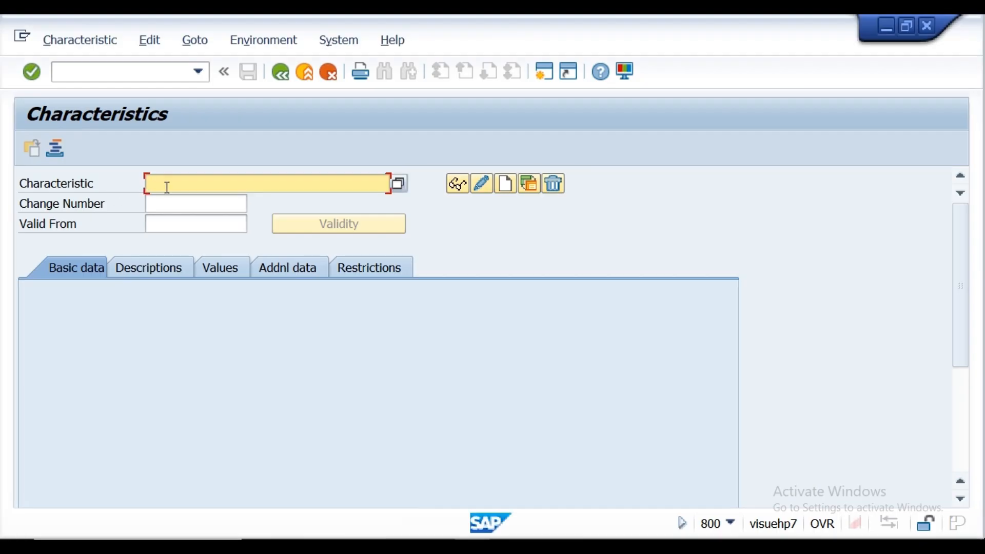
{"action": "key", "text": "ctrl+v"}
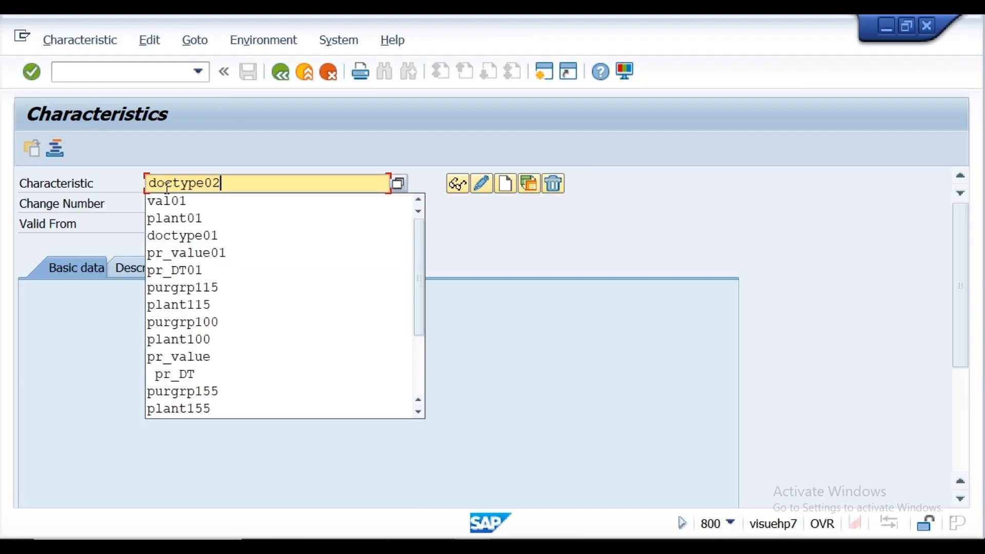
{"action": "left_click", "coordinate": [549, 259]}
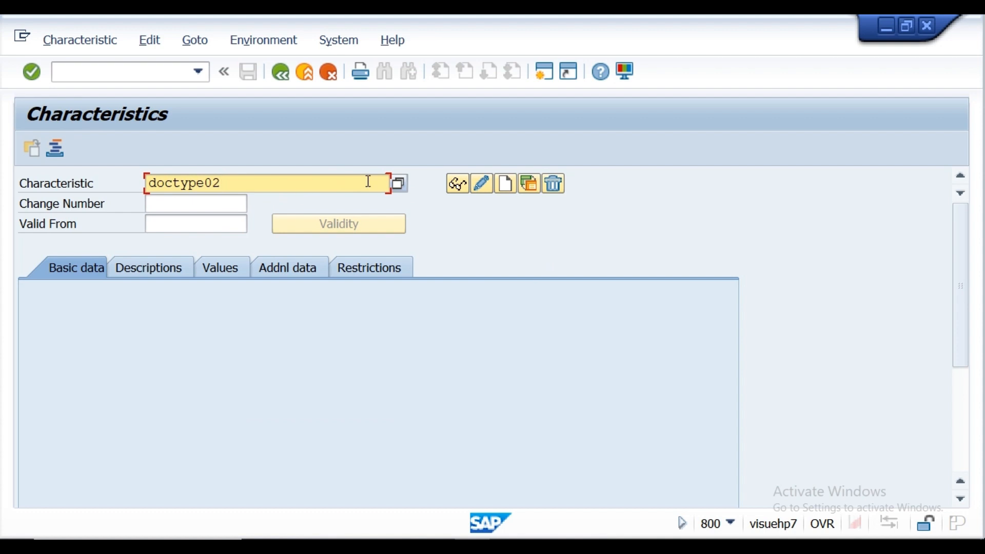
{"action": "left_click", "coordinate": [507, 191]}
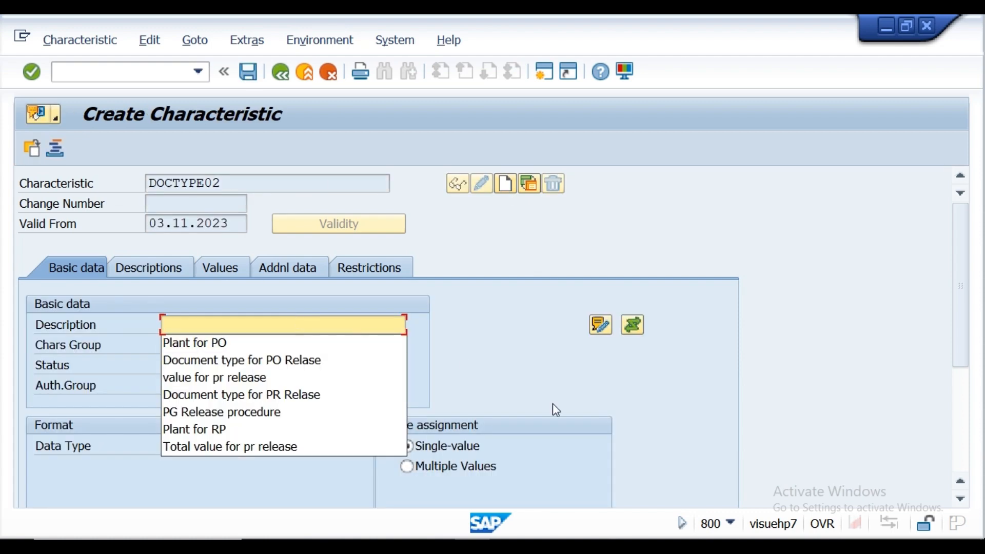
- Set the characteristic's description to "Document type for PO Relase"
{"action": "left_click", "coordinate": [548, 389]}
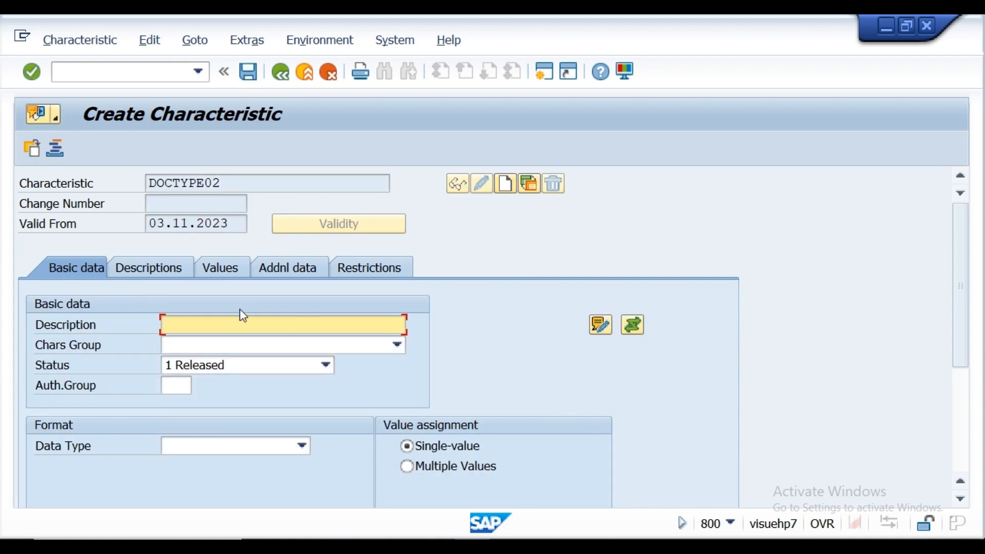
{"action": "left_click", "coordinate": [226, 321]}
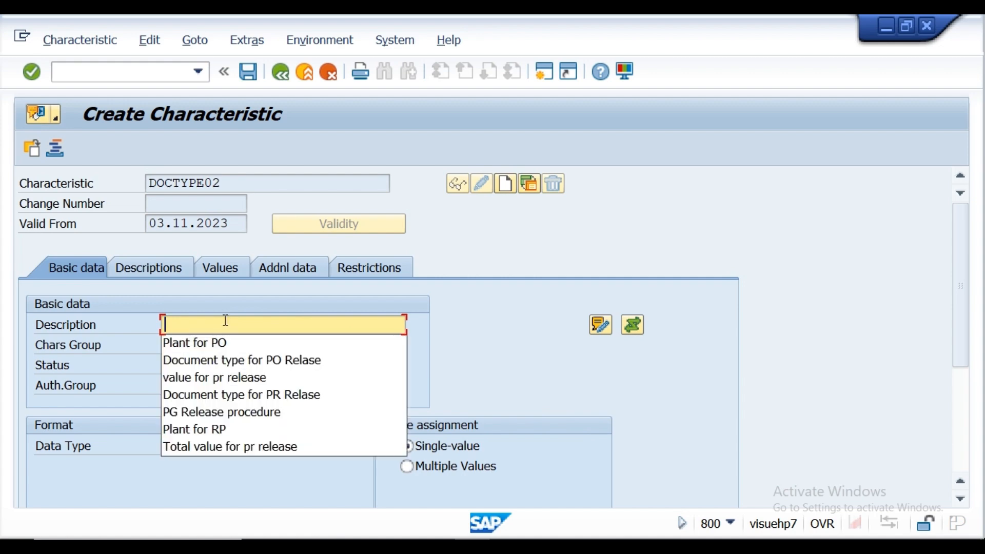
{"action": "left_click", "coordinate": [222, 361]}
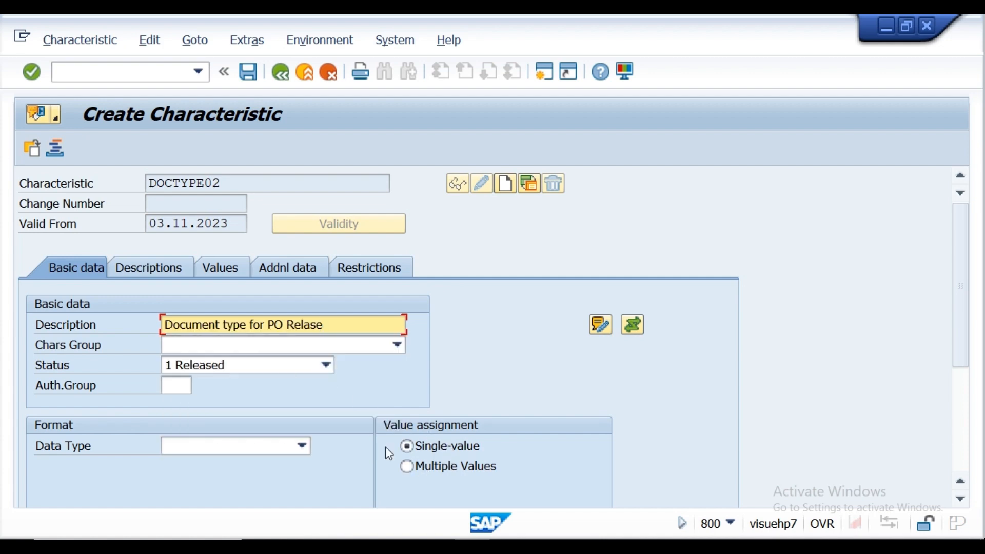
- Set the table name to cekko in the characteristic's additional data
{"action": "left_click", "coordinate": [277, 270]}
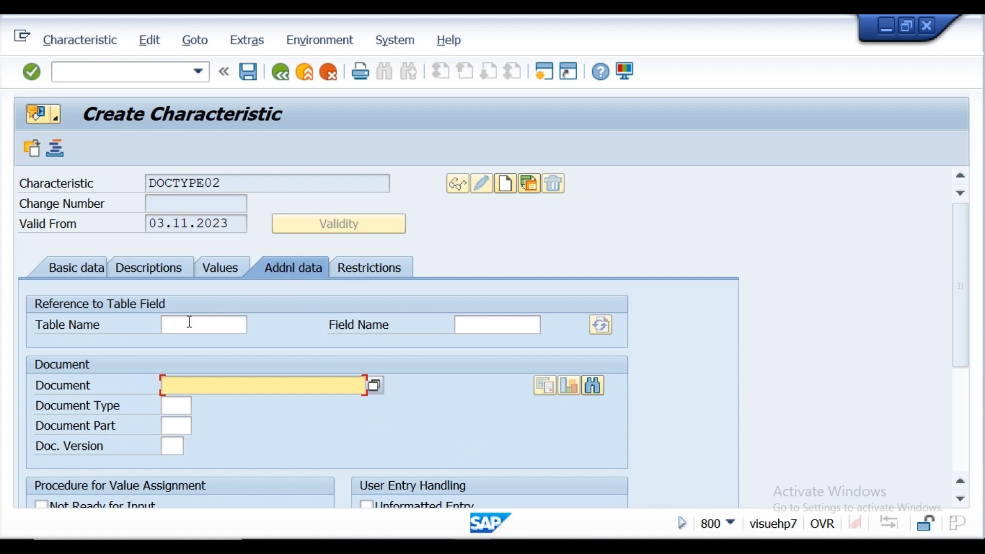
{"action": "left_click", "coordinate": [190, 322]}
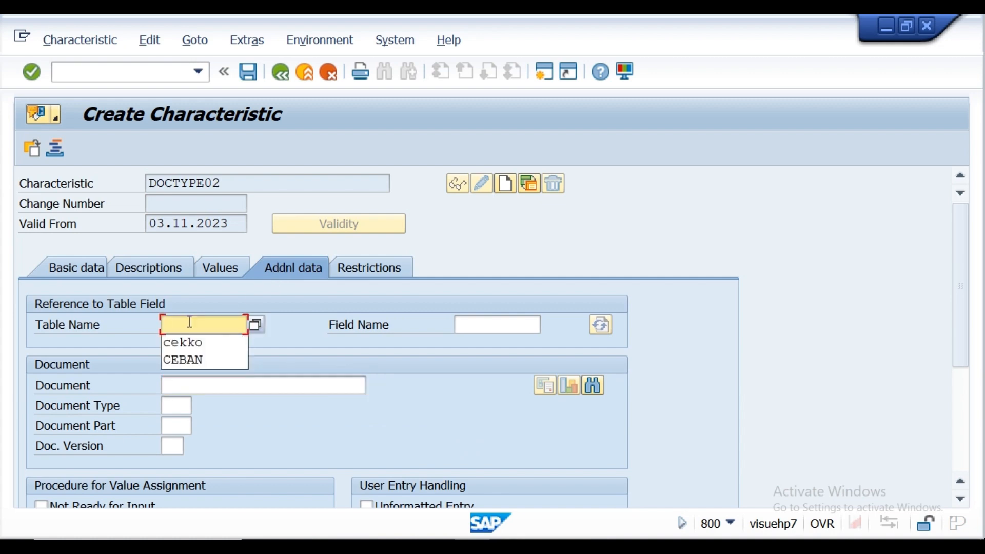
{"action": "left_click", "coordinate": [194, 347]}
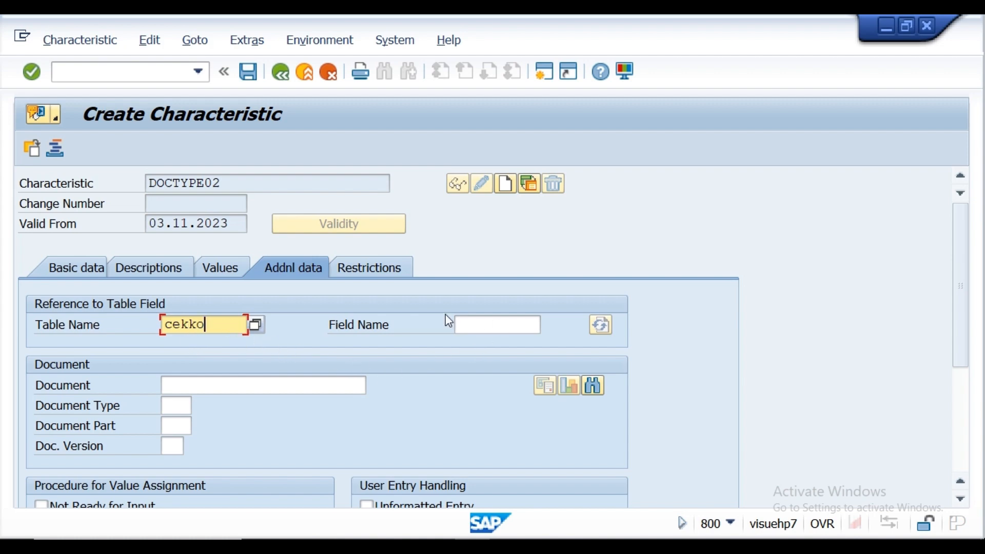
- Run /ose11 to open the ABAP Dictionary in a new session and display the CEKKO structure
{"action": "left_click", "coordinate": [133, 75]}
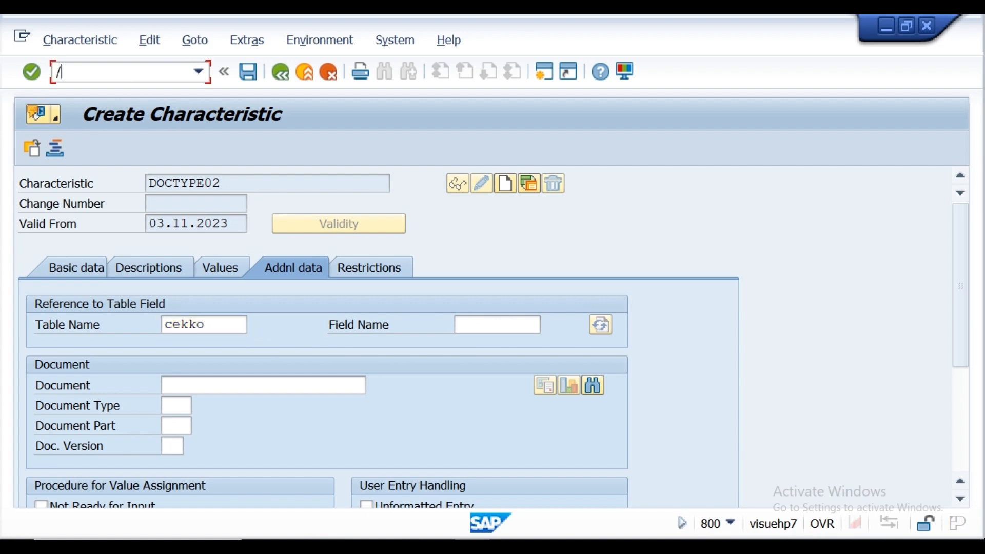
{"action": "type", "text": "/ose11"}
{"action": "key", "text": "Return"}
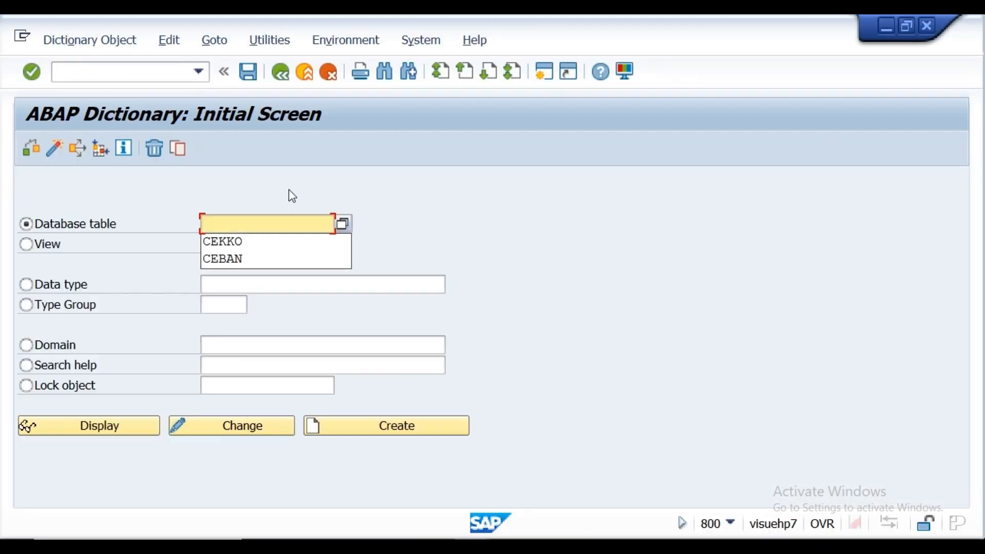
{"action": "left_click", "coordinate": [241, 243]}
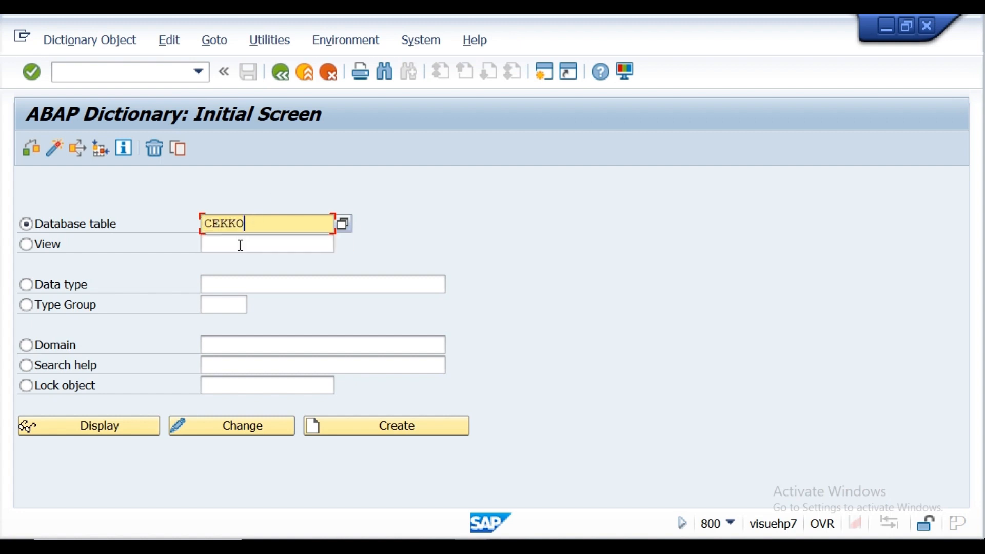
{"action": "left_click", "coordinate": [118, 432]}
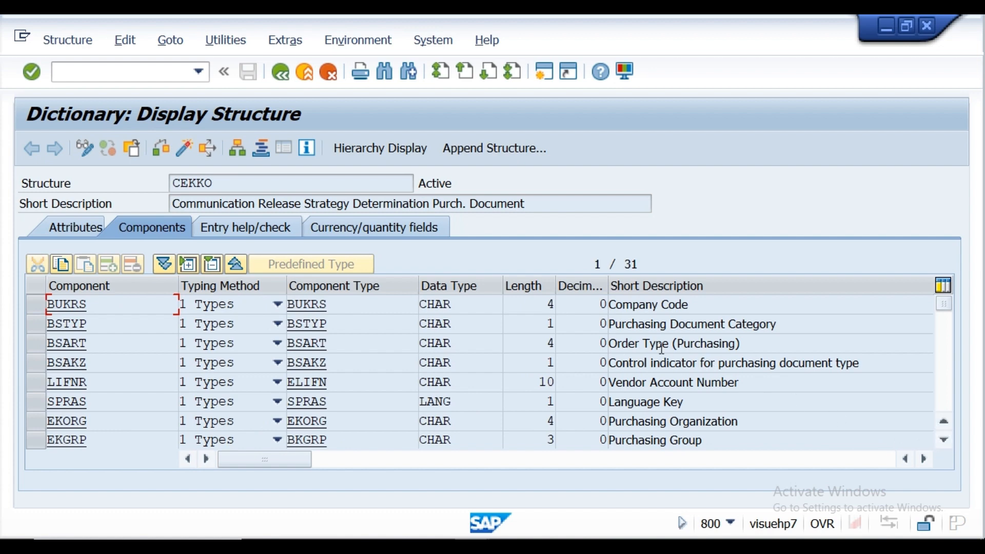
- Copy the Order Type component name BSART from CEKKO into the characteristic's field name and accept the dictionary format data
{"action": "double_click", "coordinate": [86, 345]}
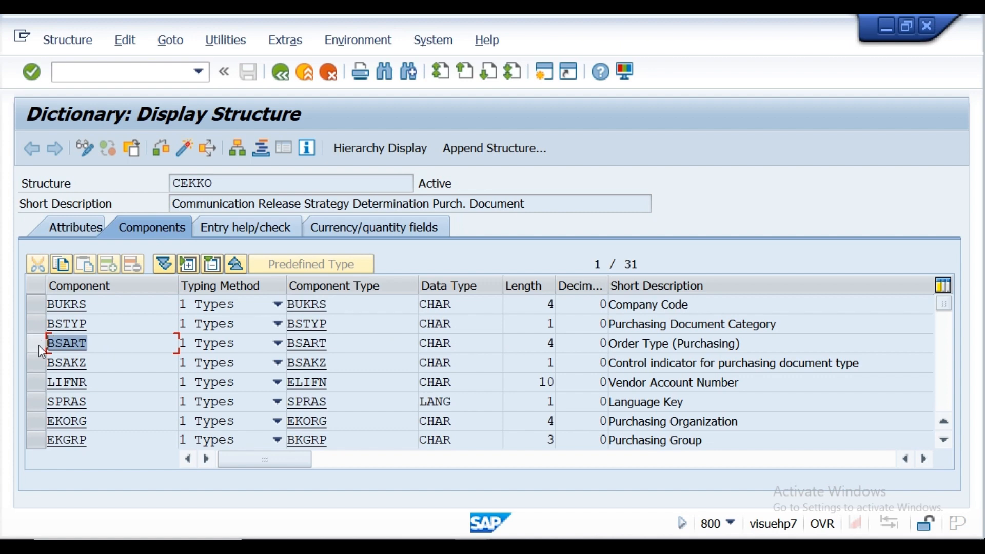
{"action": "left_click", "coordinate": [39, 345]}
{"action": "mouse_move", "coordinate": [472, 547]}
{"action": "left_click", "coordinate": [413, 532]}
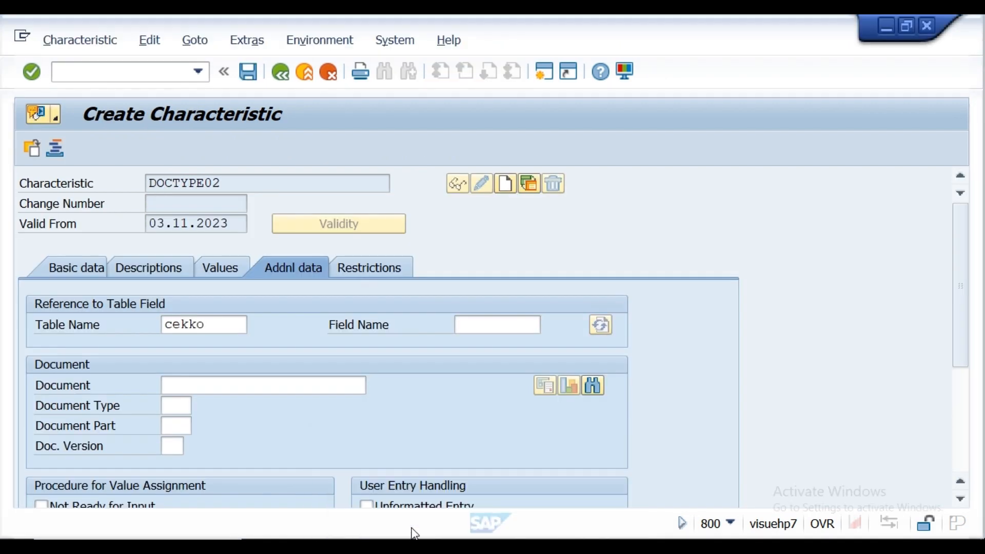
{"action": "left_click", "coordinate": [469, 325]}
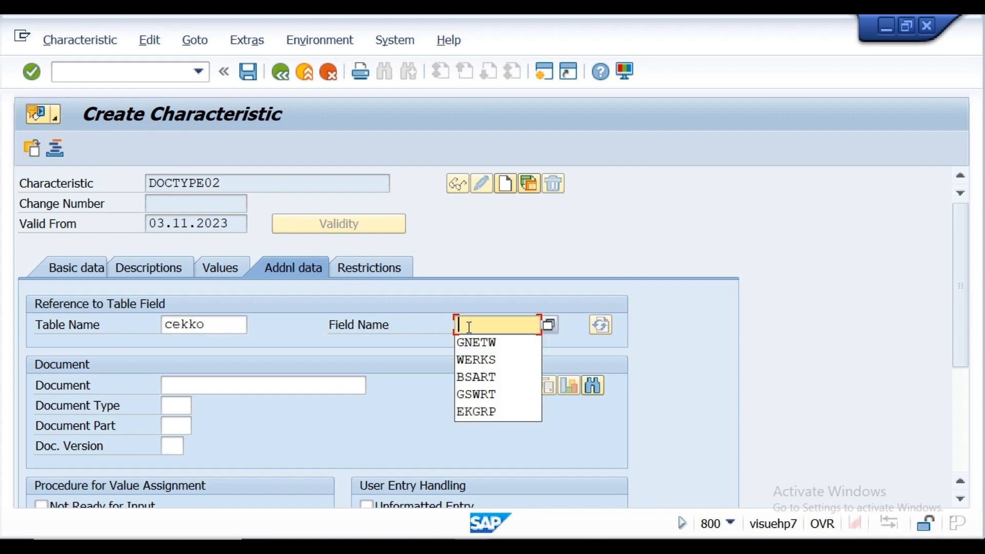
{"action": "type", "text": "BSART"}
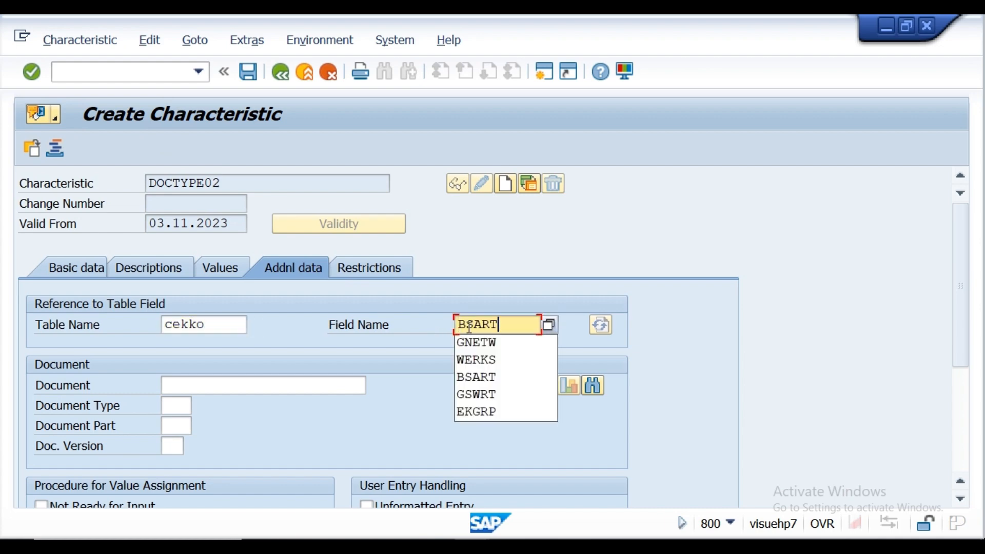
{"action": "left_click", "coordinate": [705, 353]}
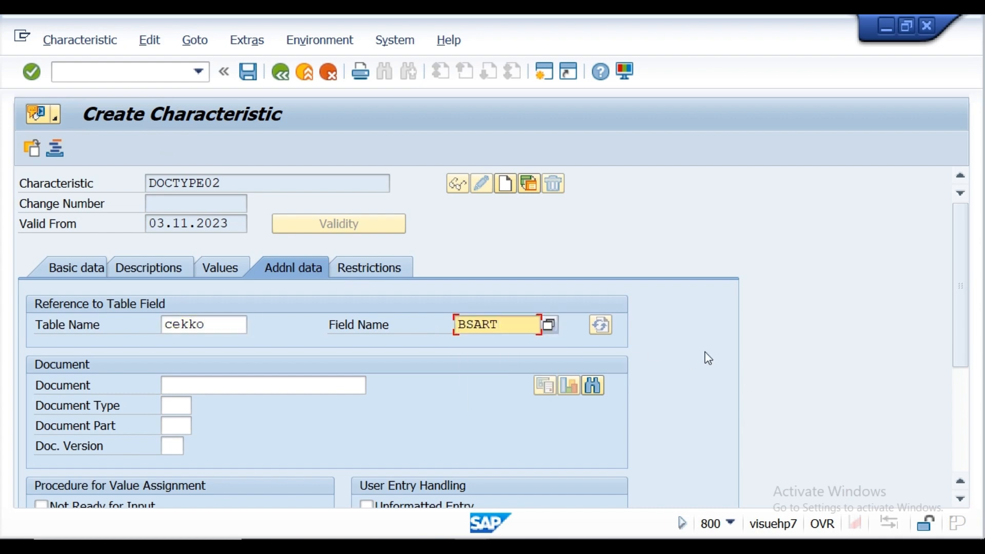
{"action": "left_click", "coordinate": [34, 75]}
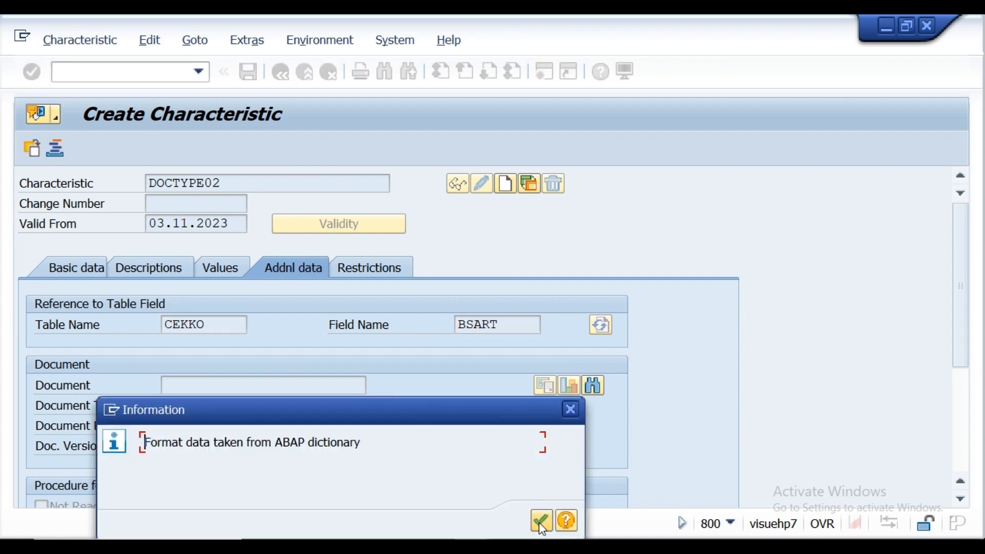
{"action": "left_click", "coordinate": [541, 523]}
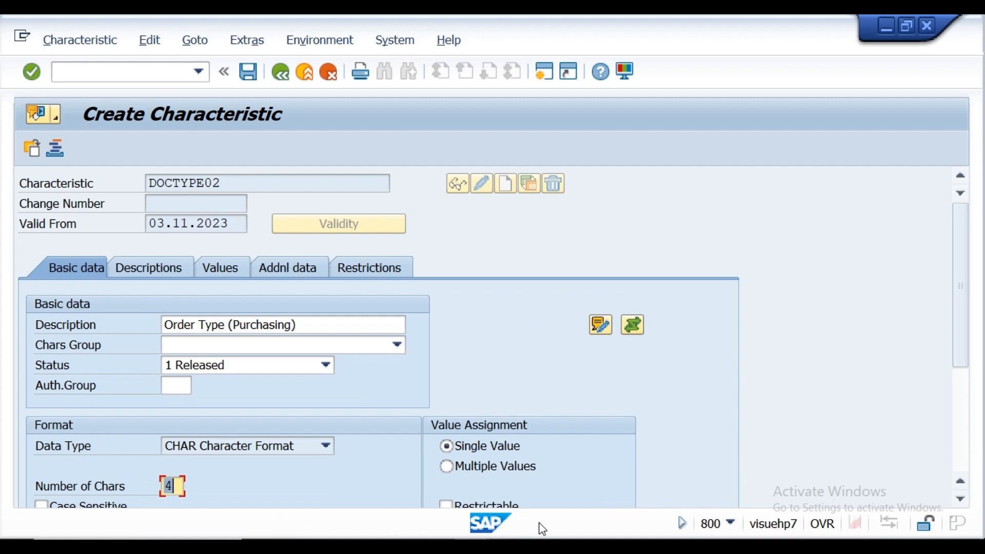
- Allow multiple values for the DOCTYPE02 characteristic, accept the reference characteristic notice and save it
{"action": "left_click", "coordinate": [449, 466]}
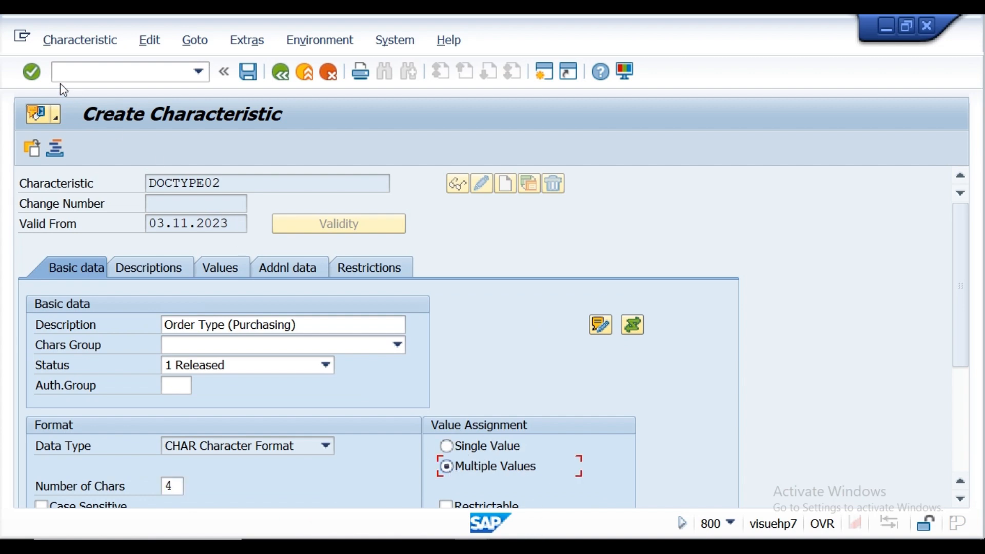
{"action": "left_click", "coordinate": [26, 72]}
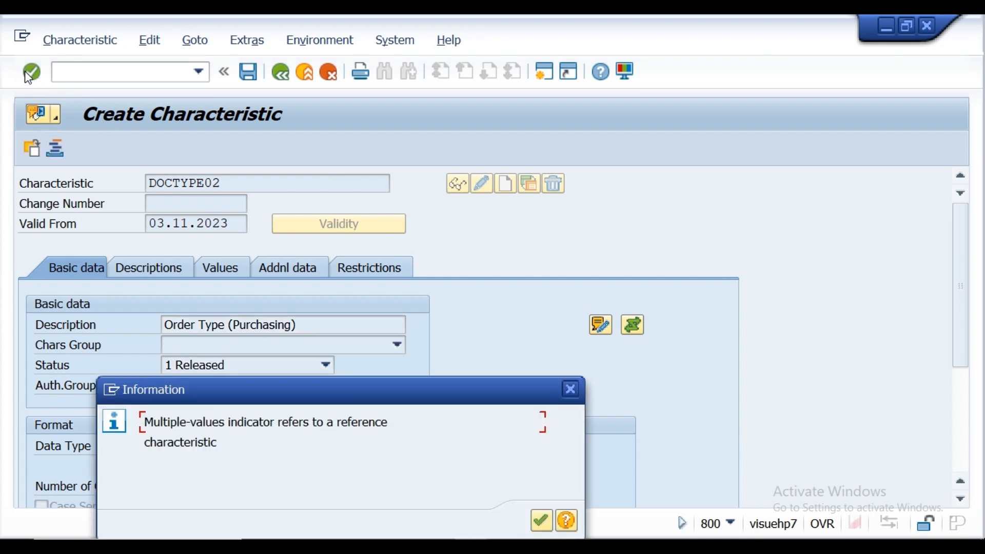
{"action": "left_click", "coordinate": [541, 522]}
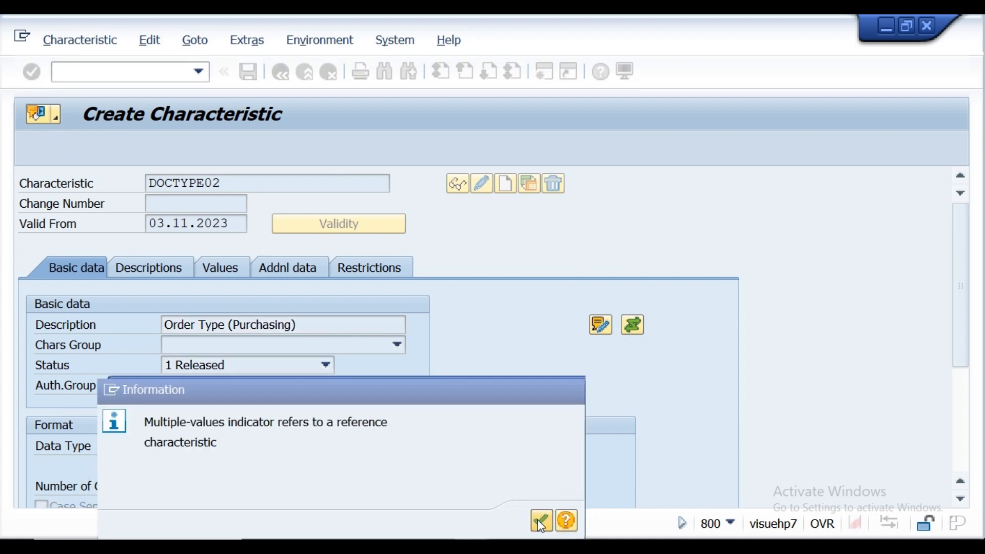
{"action": "left_click", "coordinate": [251, 75]}
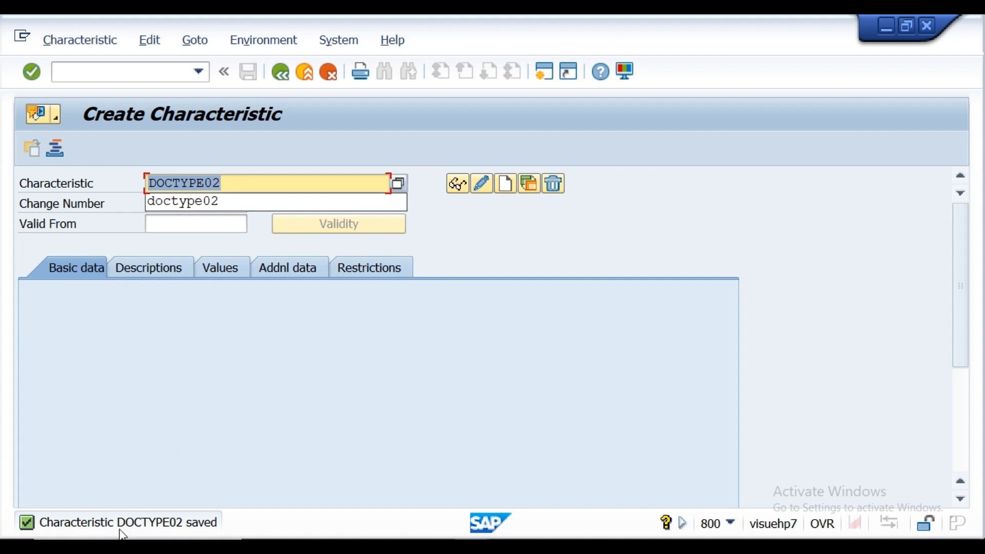
- Switch to Notepad, copy the characteristic name plant02 from the PO RELEASE notes and return to SAP's Create Characteristic window
{"action": "left_click", "coordinate": [330, 546]}
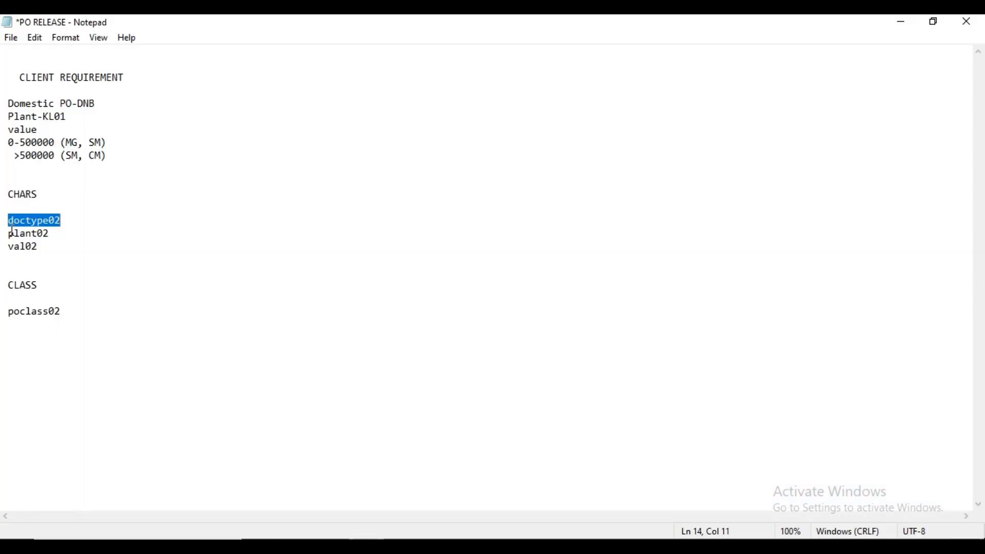
{"action": "left_click_drag", "start_coordinate": [10, 236], "coordinate": [50, 236]}
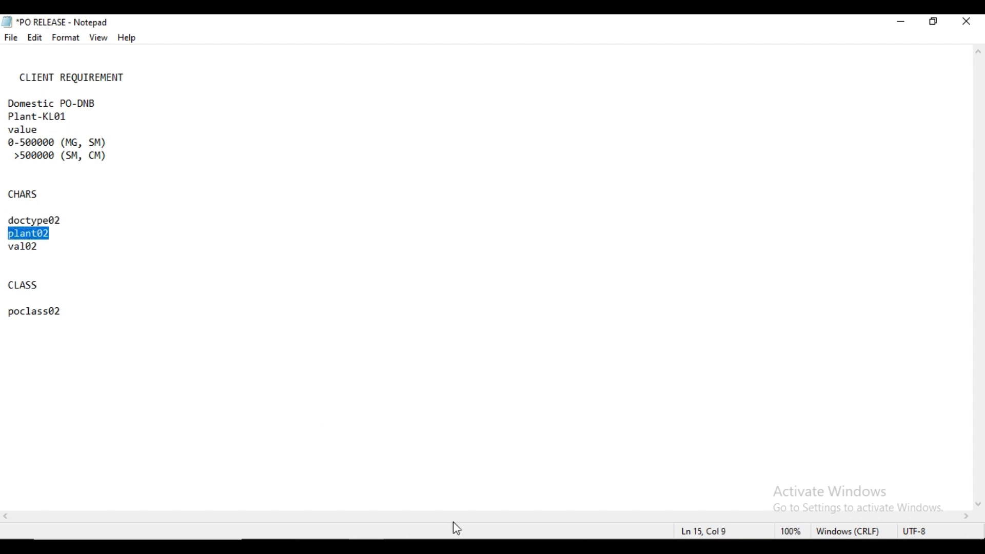
{"action": "mouse_move", "coordinate": [469, 521]}
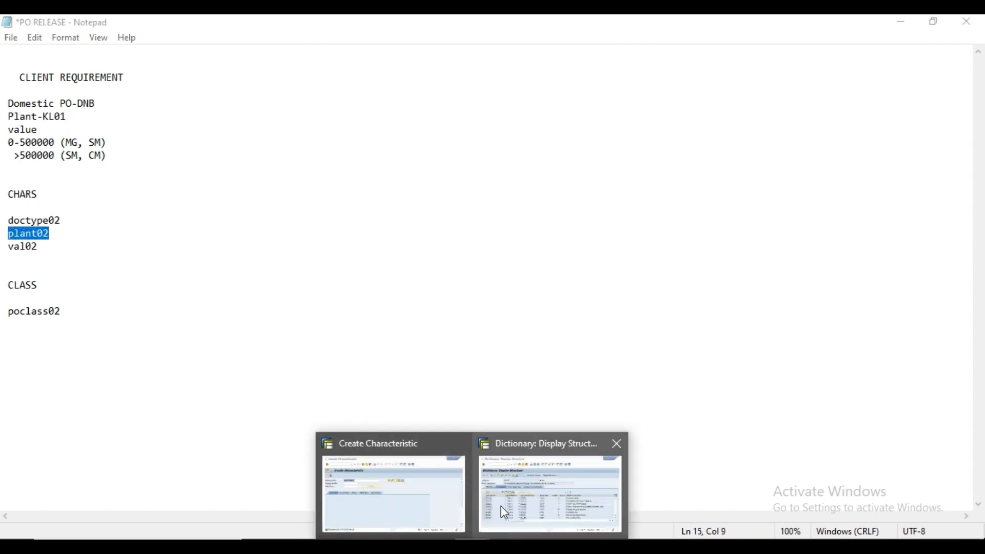
{"action": "mouse_move", "coordinate": [501, 506]}
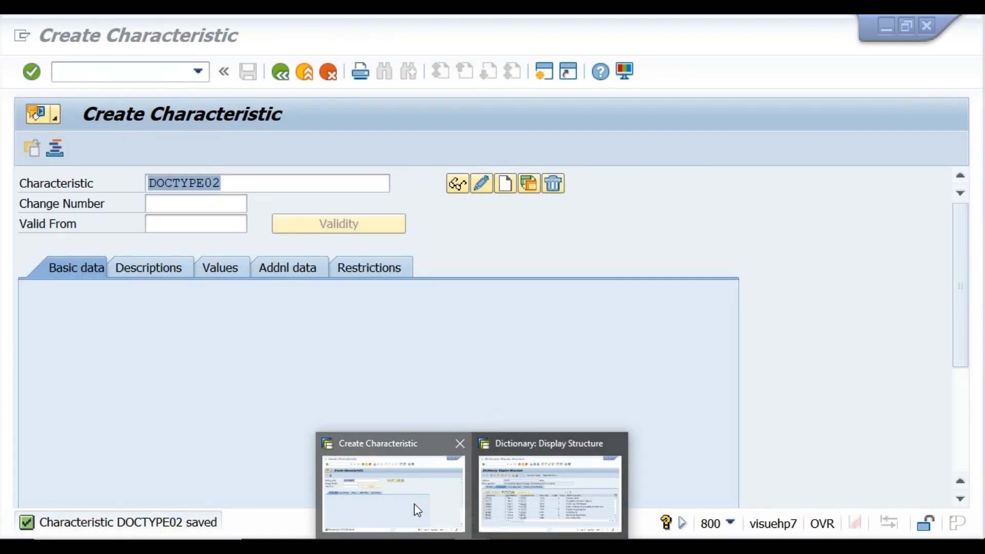
{"action": "left_click", "coordinate": [414, 504]}
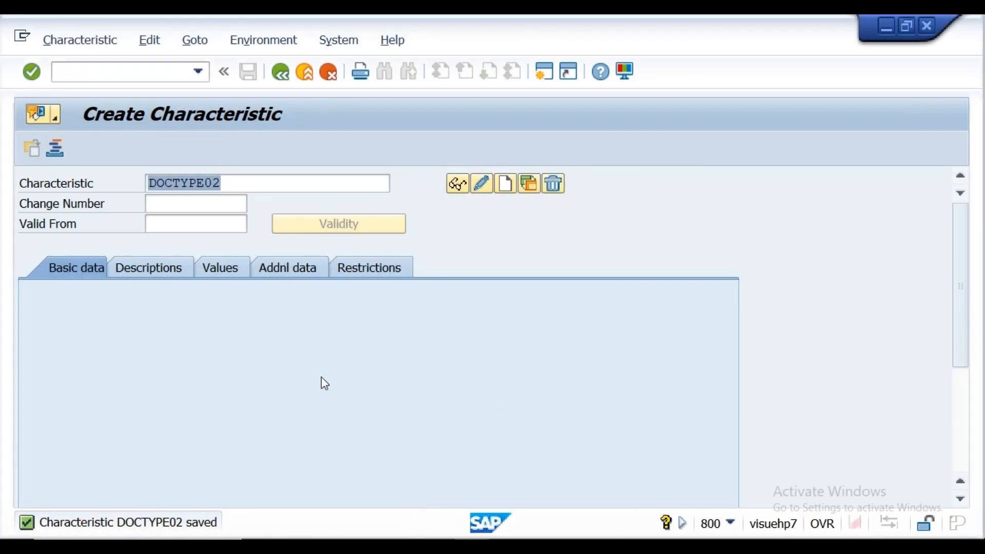
- Clear the previous name DOCTYPE02 from the characteristic name field
{"action": "left_click", "coordinate": [241, 191]}
{"action": "key", "text": "BackSpace"}
{"action": "key", "text": "BackSpace"}
{"action": "key", "text": "BackSpace"}
{"action": "key", "text": "BackSpace"}
{"action": "key", "text": "BackSpace"}
{"action": "key", "text": "BackSpace"}
{"action": "key", "text": "BackSpace"}
{"action": "key", "text": "BackSpace"}
{"action": "key", "text": "BackSpace"}
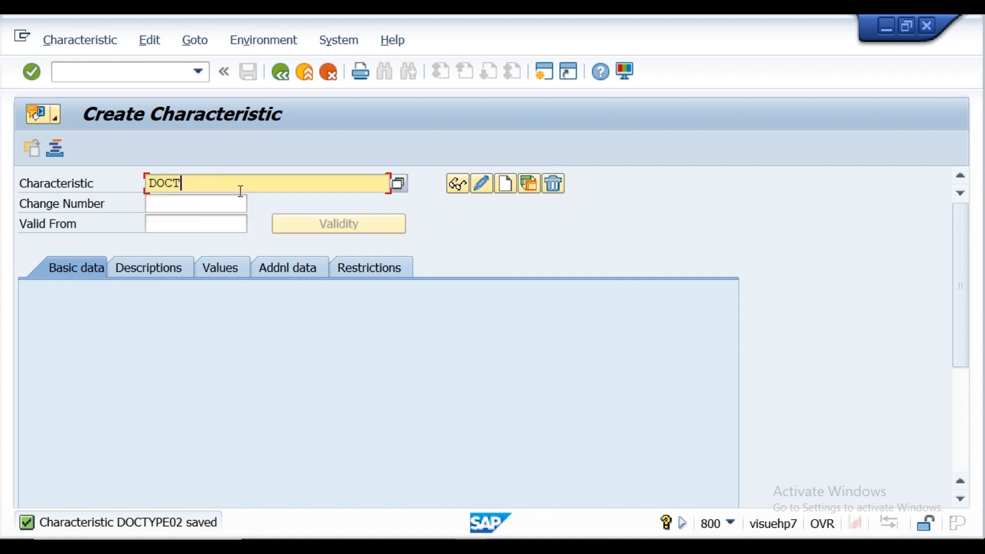
- Switch to the Release procedure document in Word, review its characteristic and class creation instructions, and return to SAP's Create Characteristic window
{"action": "left_click", "coordinate": [464, 355]}
{"action": "key", "text": "alt+Tab"}
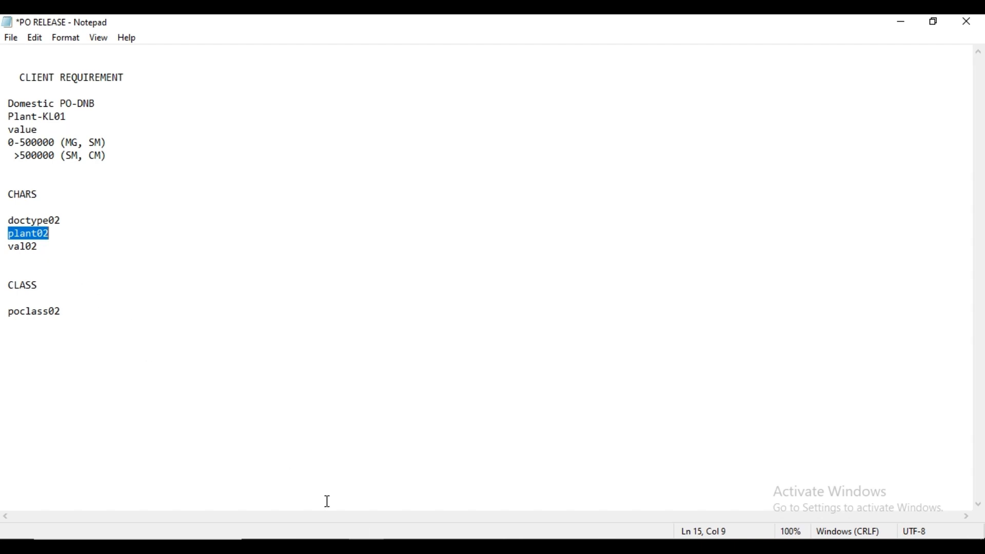
{"action": "key", "text": "alt+Tab"}
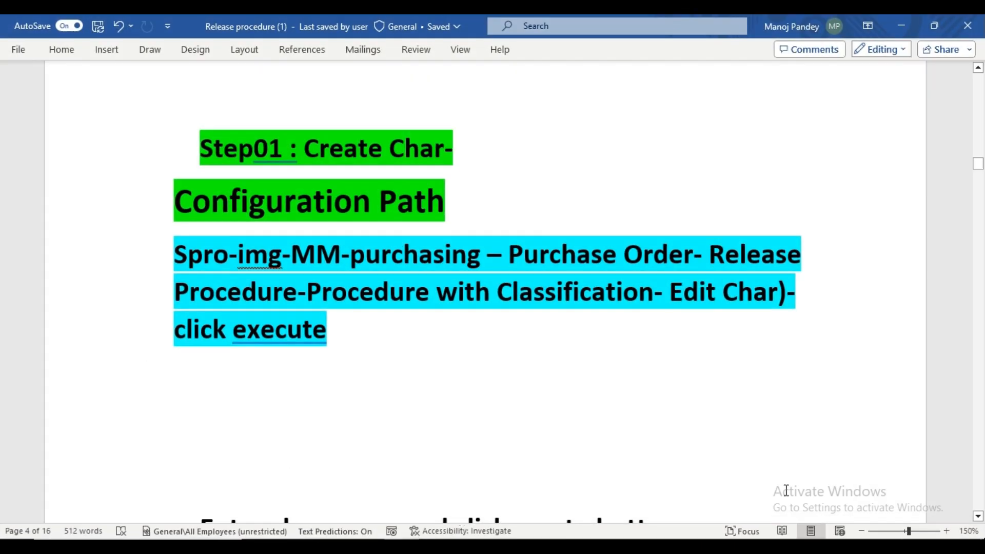
{"action": "scroll", "coordinate": [975, 529], "scroll_direction": "down", "scroll_amount": 2}
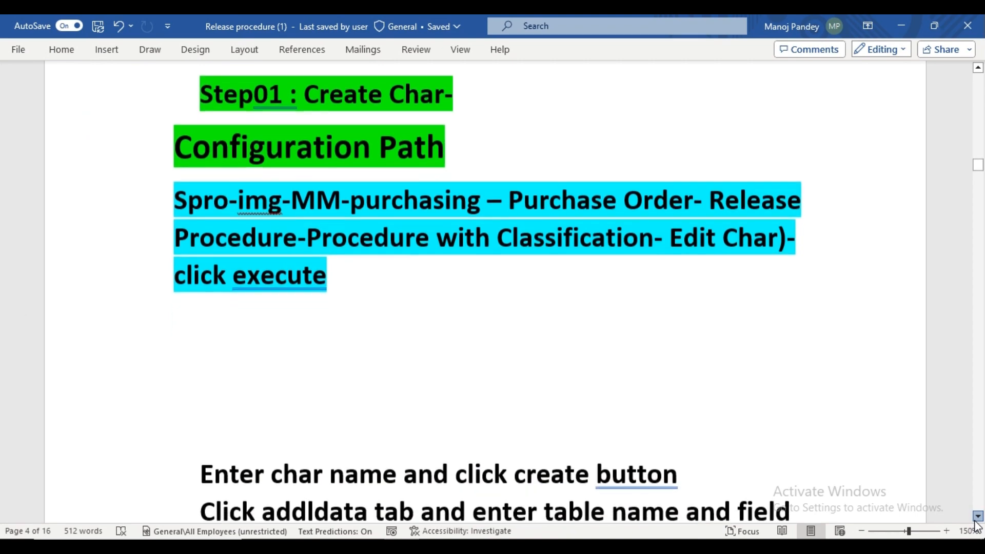
{"action": "scroll", "coordinate": [976, 524], "scroll_direction": "down", "scroll_amount": 5}
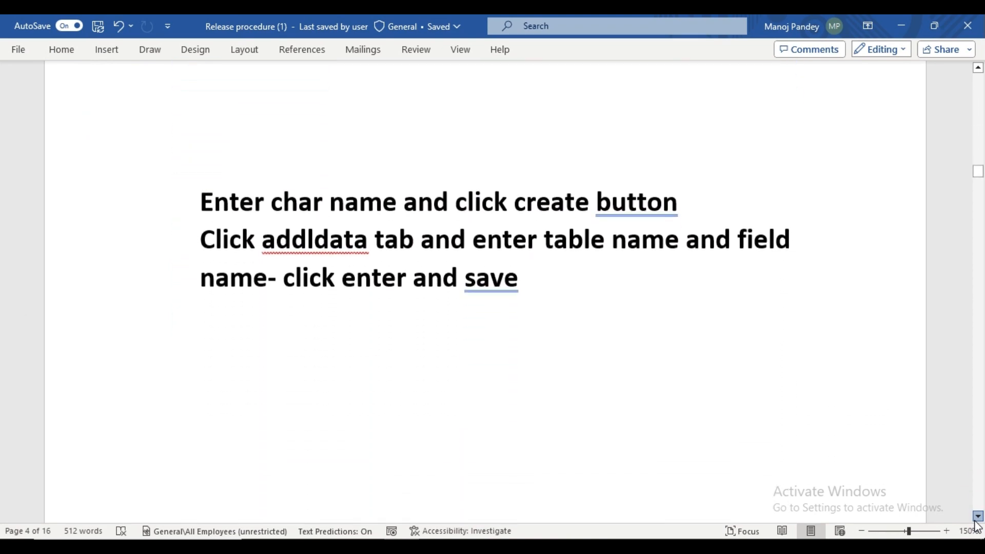
{"action": "scroll", "coordinate": [977, 525], "scroll_direction": "down", "scroll_amount": 5}
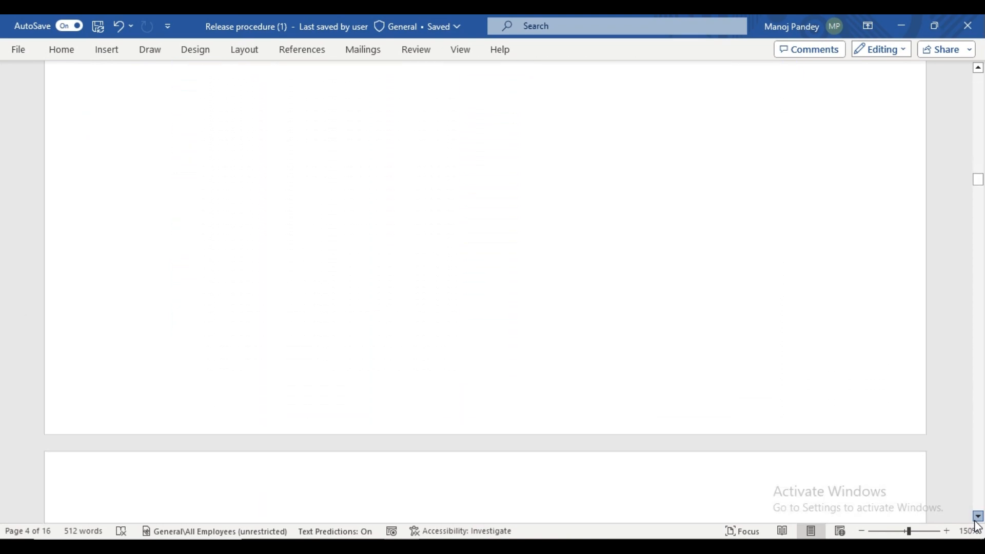
{"action": "scroll", "coordinate": [976, 524], "scroll_direction": "down", "scroll_amount": 5}
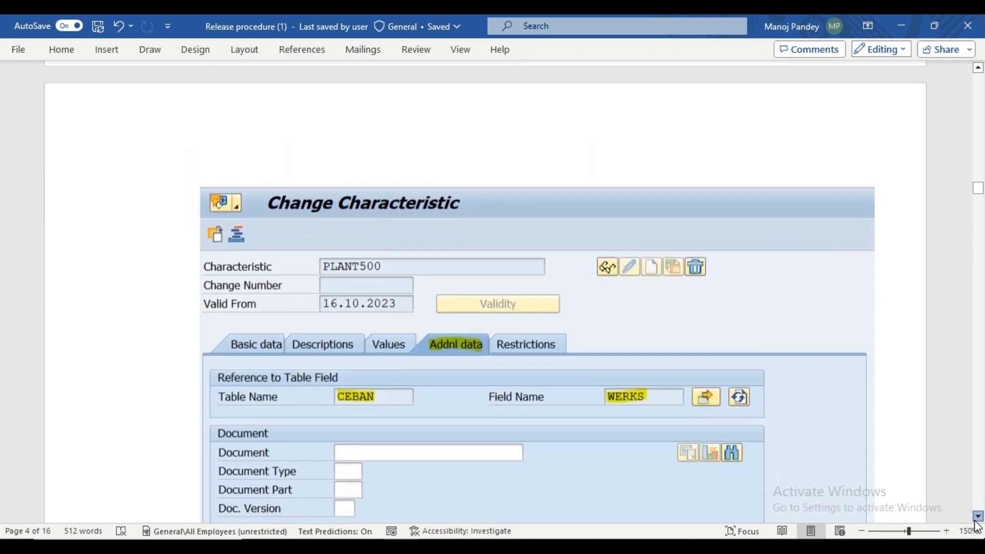
{"action": "scroll", "coordinate": [976, 525], "scroll_direction": "down", "scroll_amount": 1}
{"action": "scroll", "coordinate": [975, 521], "scroll_direction": "down", "scroll_amount": 5}
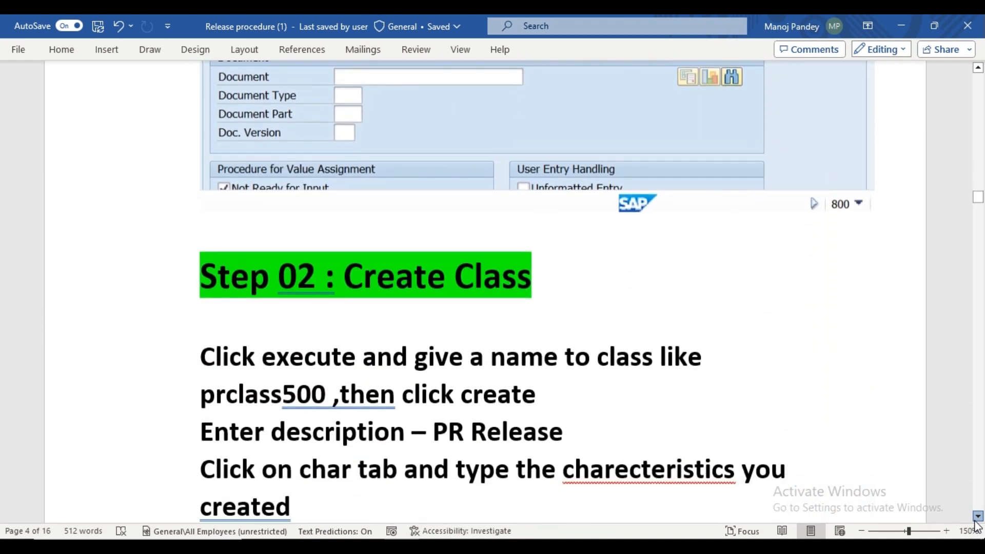
{"action": "left_click", "coordinate": [975, 521]}
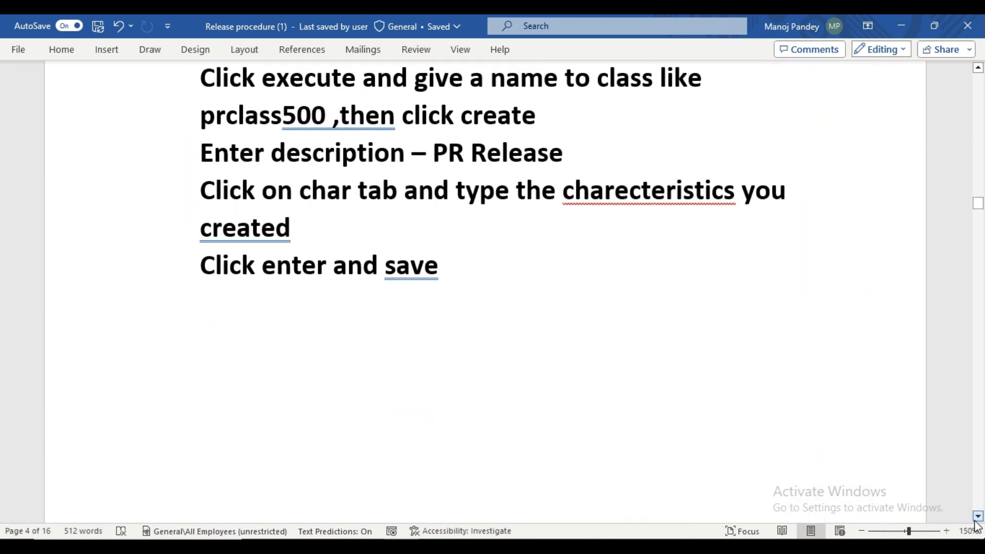
{"action": "left_click", "coordinate": [977, 70]}
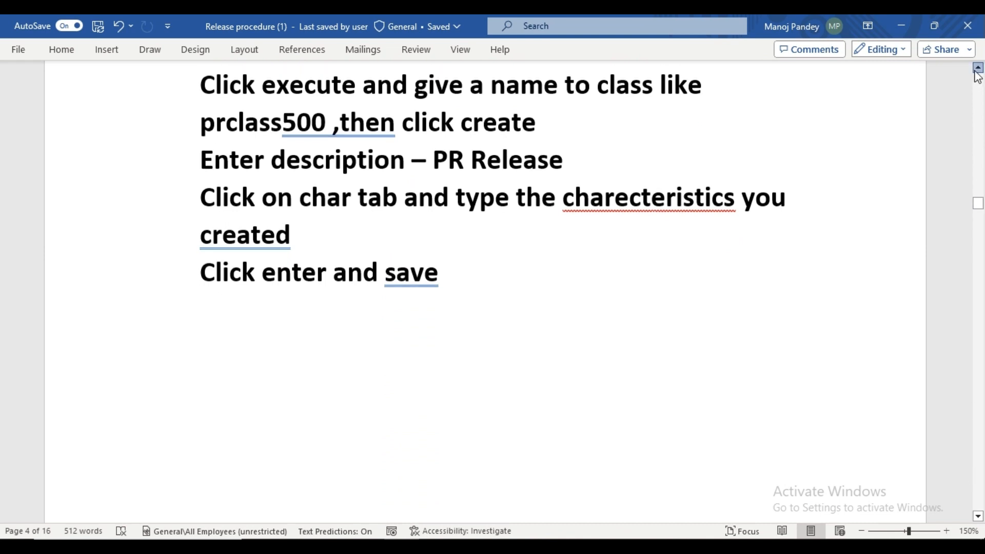
{"action": "left_click", "coordinate": [977, 68]}
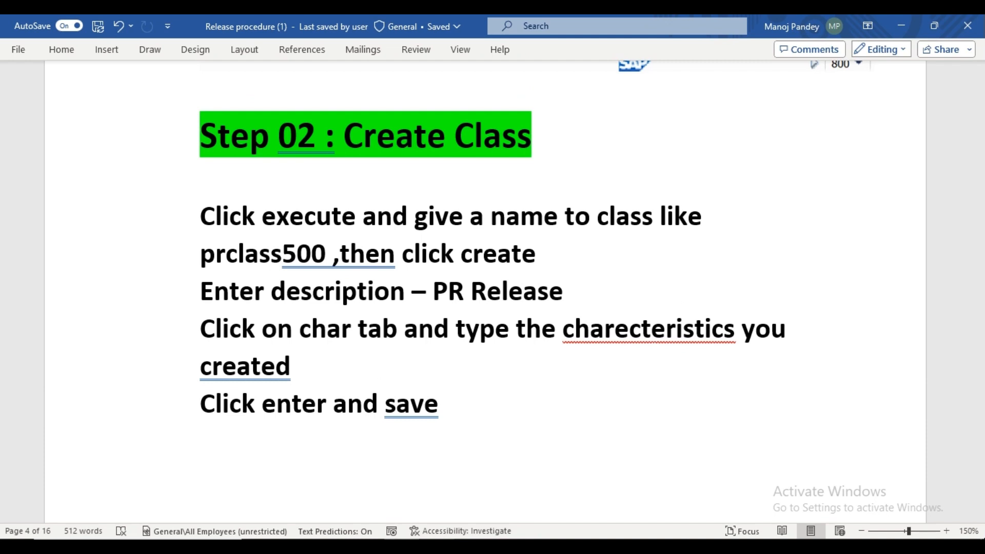
{"action": "mouse_move", "coordinate": [470, 536]}
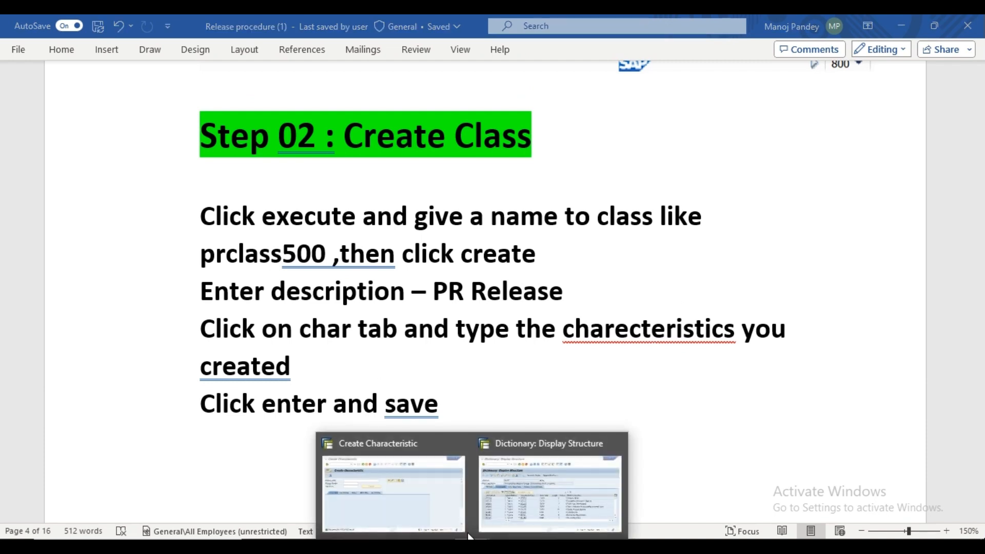
{"action": "left_click", "coordinate": [427, 501]}
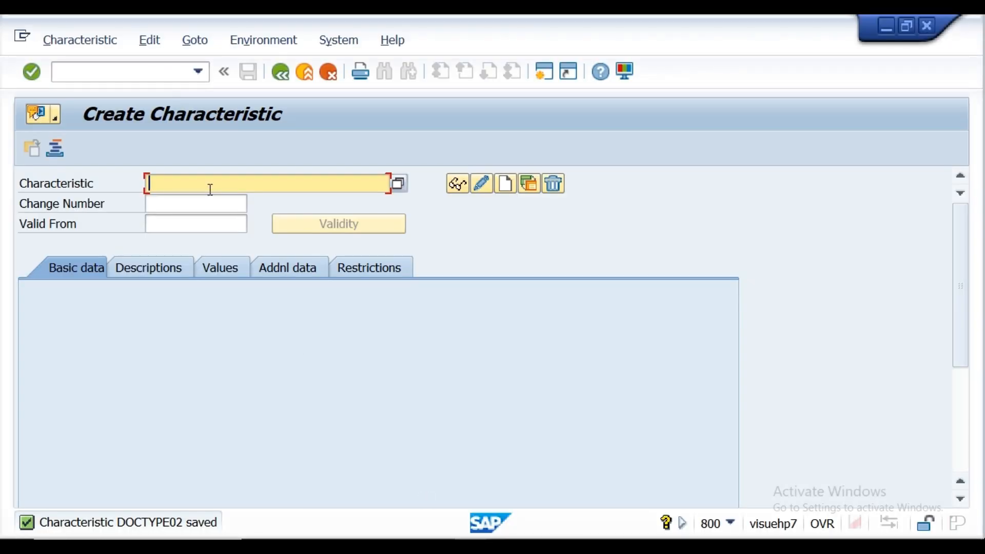
- Check the name in the Notepad notes and create the characteristic plant02 in SAP with the description "Plant for PO"
{"action": "left_click", "coordinate": [367, 542]}
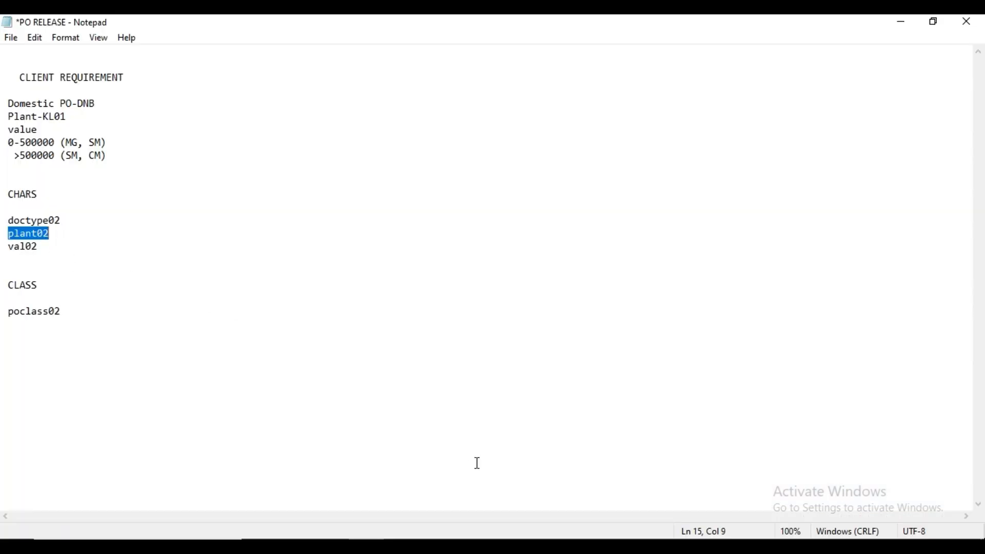
{"action": "left_click", "coordinate": [473, 545]}
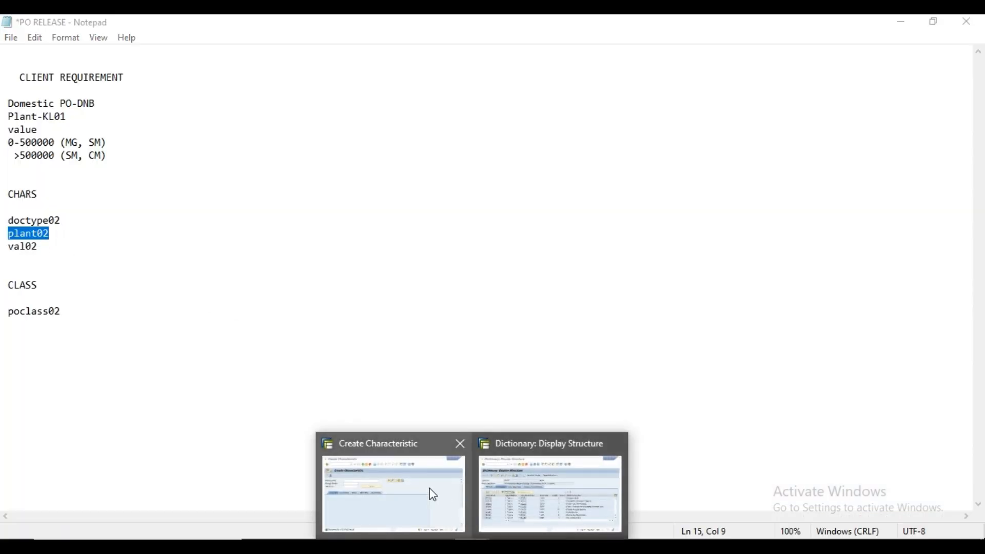
{"action": "left_click", "coordinate": [431, 495]}
{"action": "left_click", "coordinate": [189, 186]}
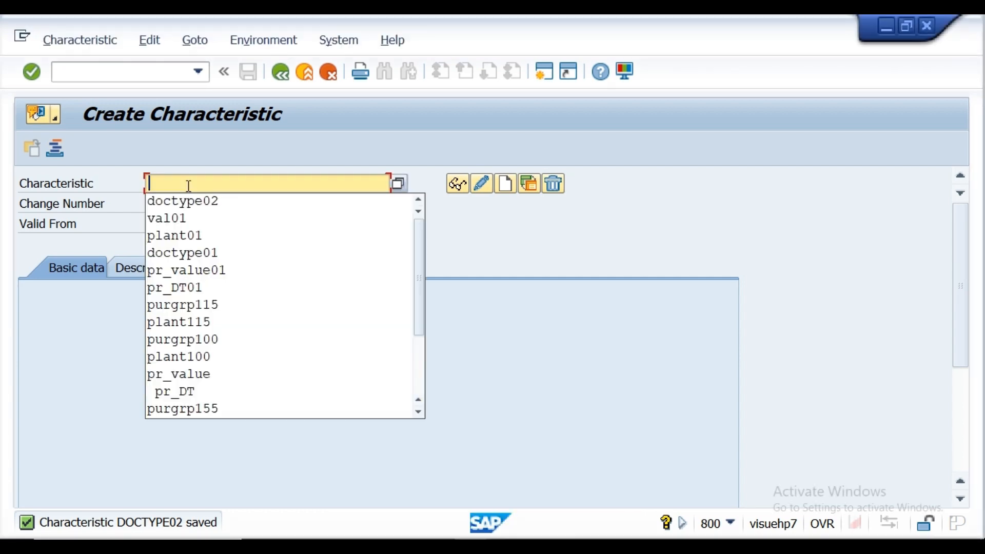
{"action": "type", "text": "plant02"}
{"action": "left_click", "coordinate": [611, 239]}
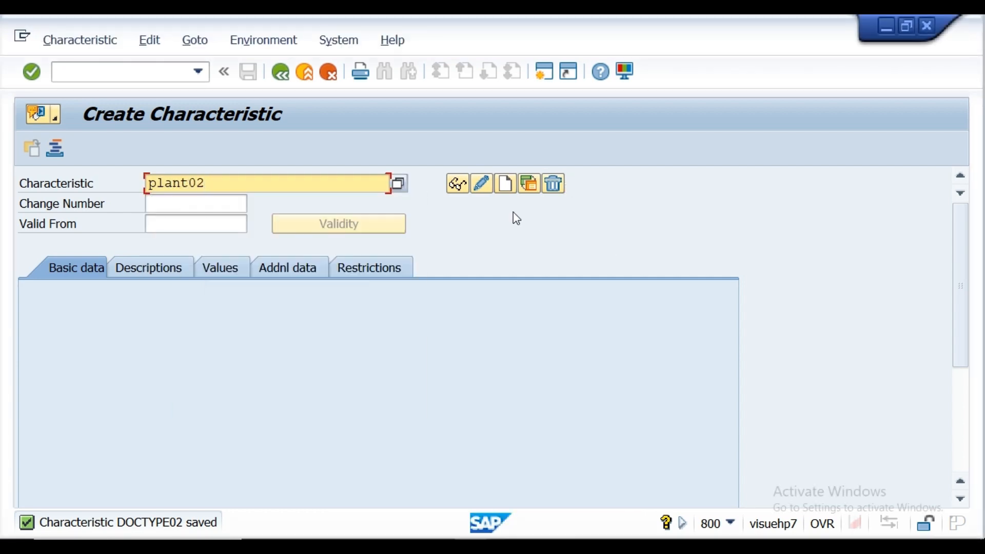
{"action": "left_click", "coordinate": [506, 186]}
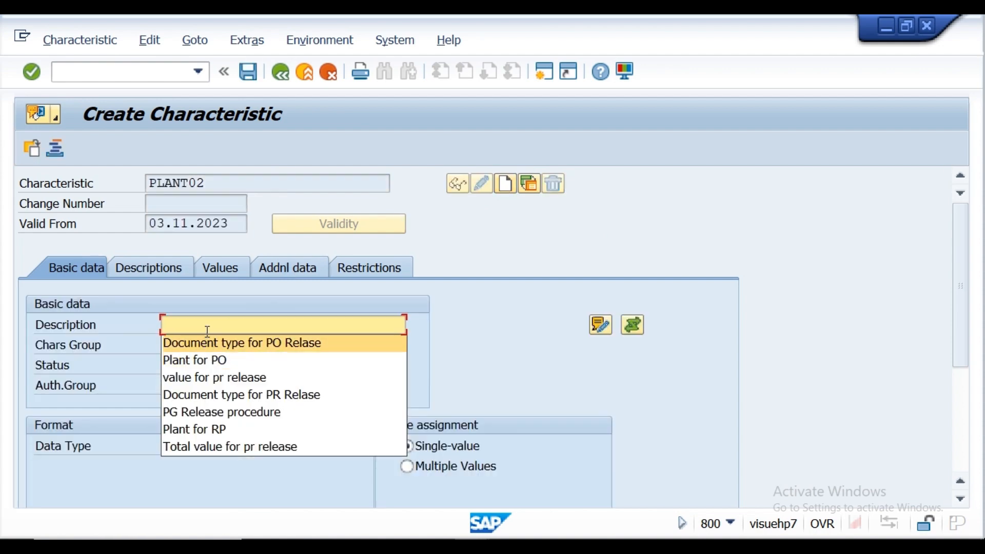
{"action": "left_click", "coordinate": [209, 364]}
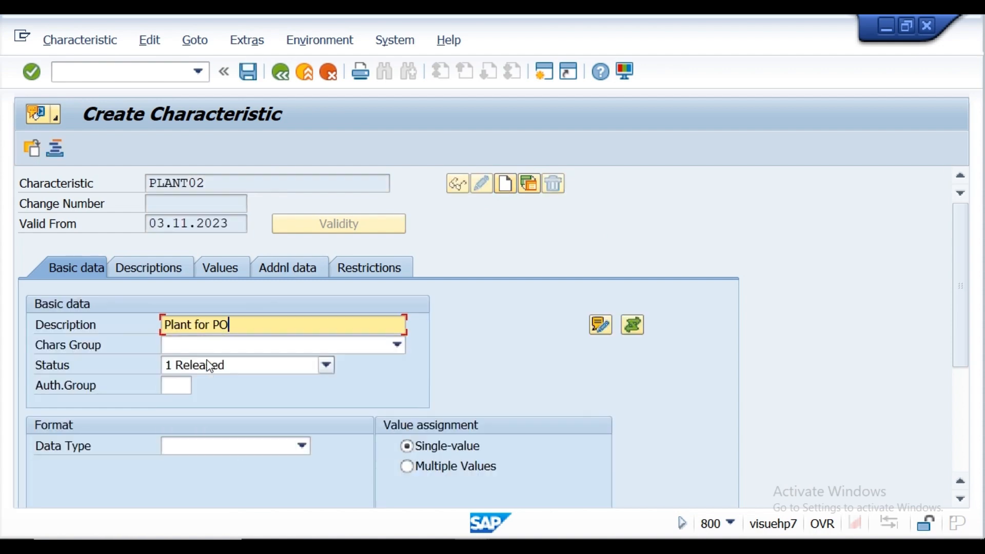
- Set the table name to cekko in the plant characteristic's additional data
{"action": "left_click", "coordinate": [281, 272]}
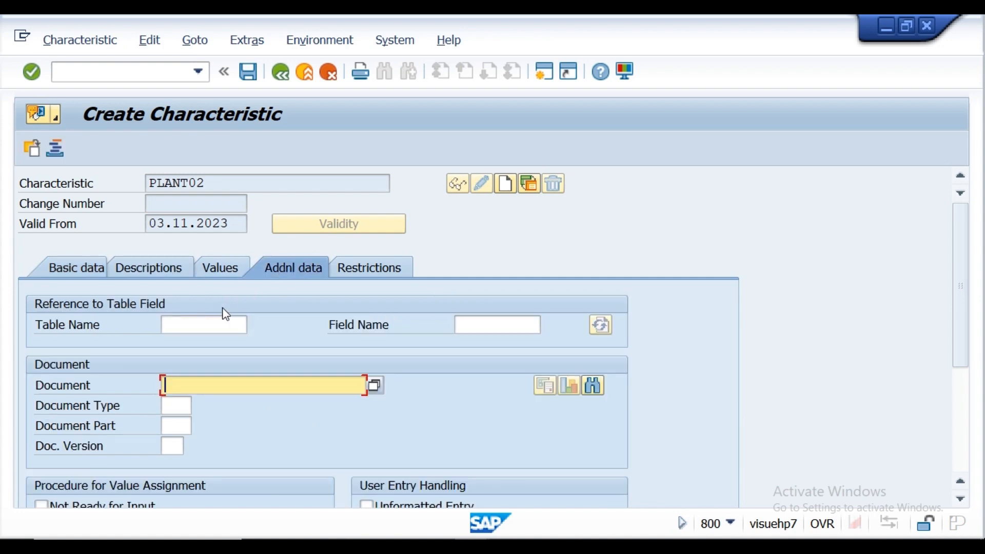
{"action": "left_click", "coordinate": [205, 329]}
{"action": "left_click", "coordinate": [201, 341]}
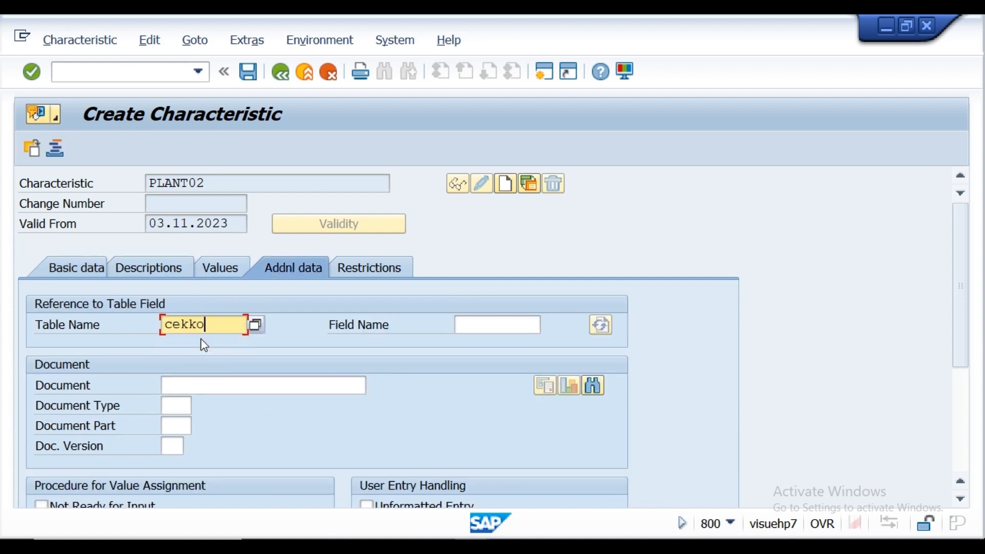
- Switch to the CEKKO structure display and look through its components for the plant field
{"action": "left_click", "coordinate": [473, 332]}
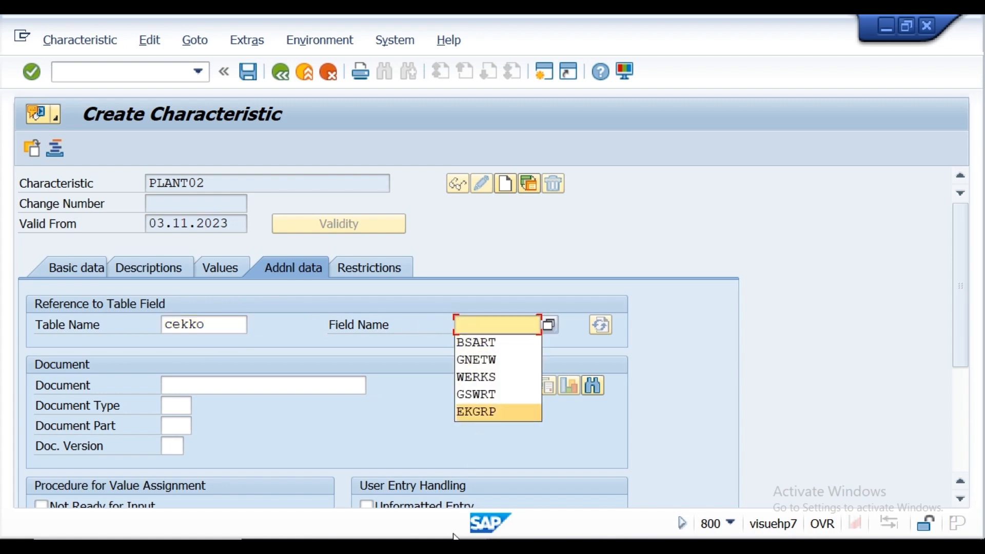
{"action": "mouse_move", "coordinate": [457, 539]}
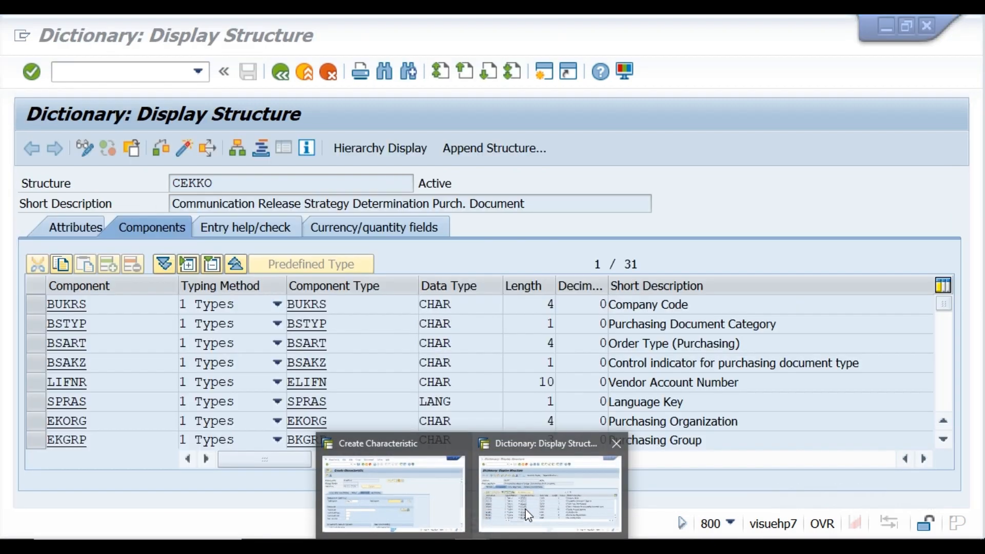
{"action": "left_click", "coordinate": [525, 508]}
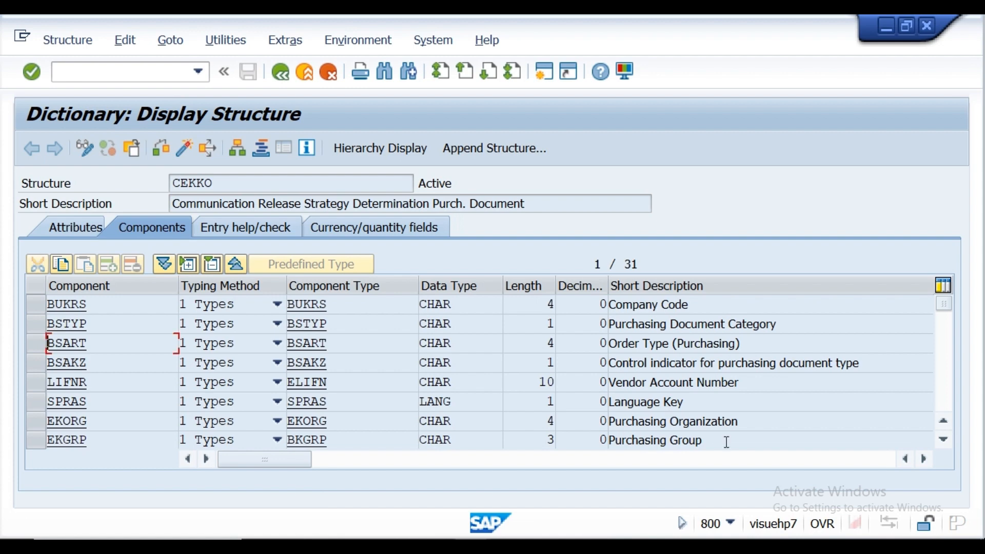
{"action": "left_click", "coordinate": [944, 440]}
{"action": "left_click", "coordinate": [944, 440]}
{"action": "left_click", "coordinate": [944, 441]}
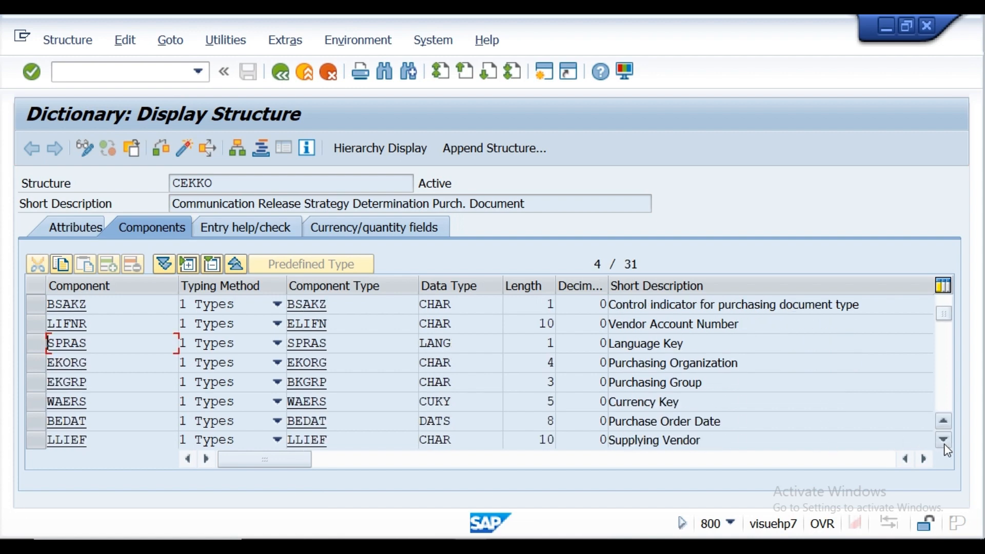
{"action": "left_click", "coordinate": [944, 441]}
{"action": "left_click", "coordinate": [944, 441]}
{"action": "left_click", "coordinate": [944, 440]}
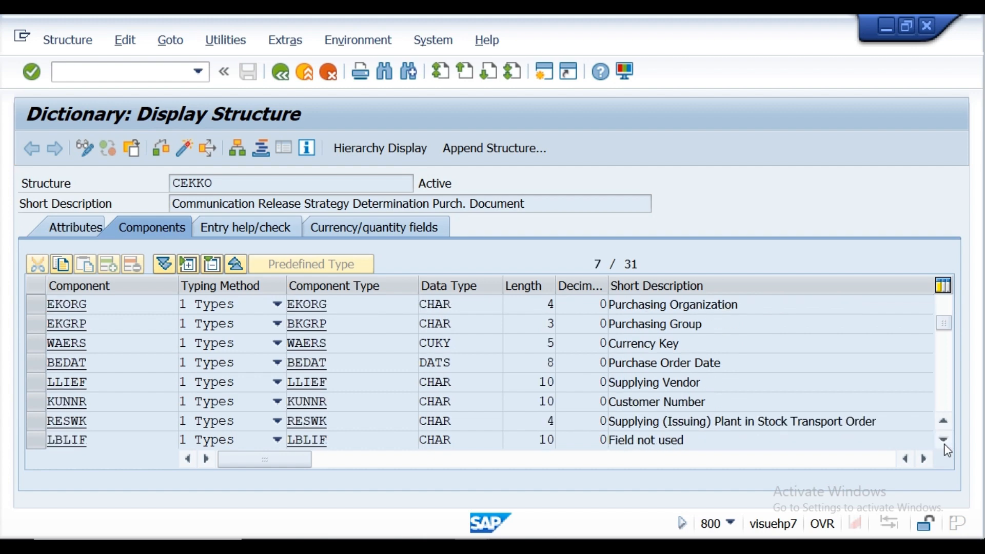
{"action": "left_click", "coordinate": [944, 440]}
{"action": "left_click", "coordinate": [944, 440]}
{"action": "left_click", "coordinate": [944, 441]}
{"action": "left_click", "coordinate": [944, 440]}
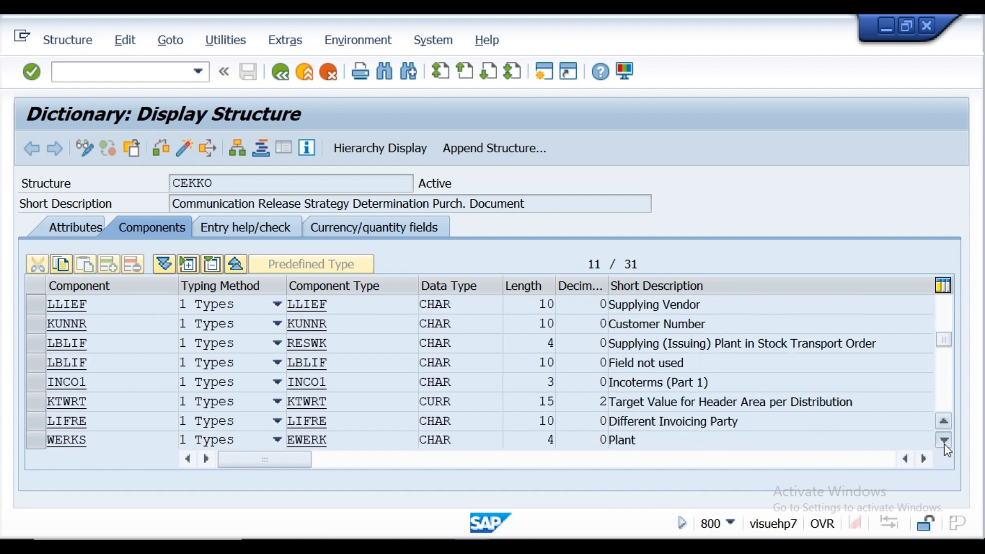
{"action": "left_click", "coordinate": [944, 441]}
{"action": "left_click", "coordinate": [944, 440]}
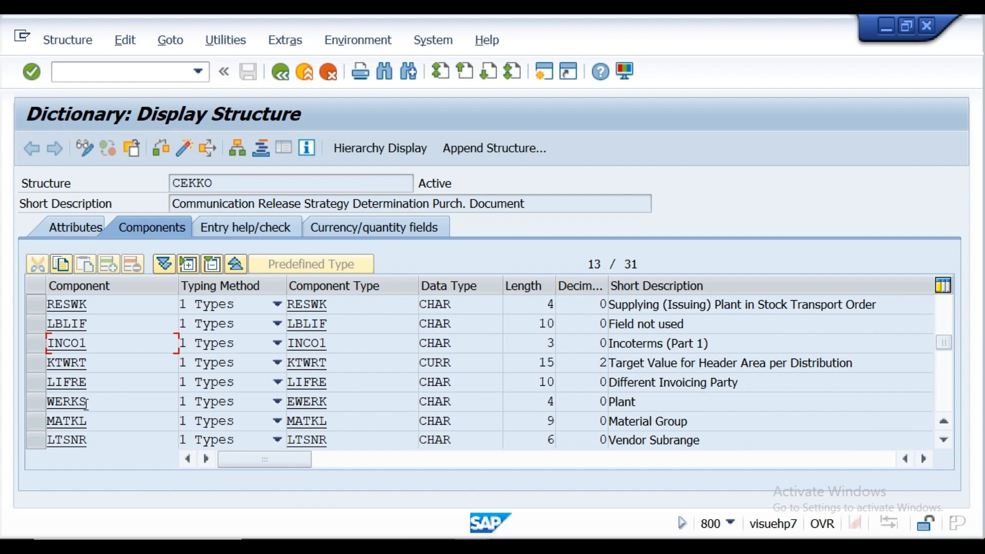
{"action": "left_click_drag", "start_coordinate": [86, 404], "coordinate": [47, 407]}
{"action": "left_click", "coordinate": [50, 409]}
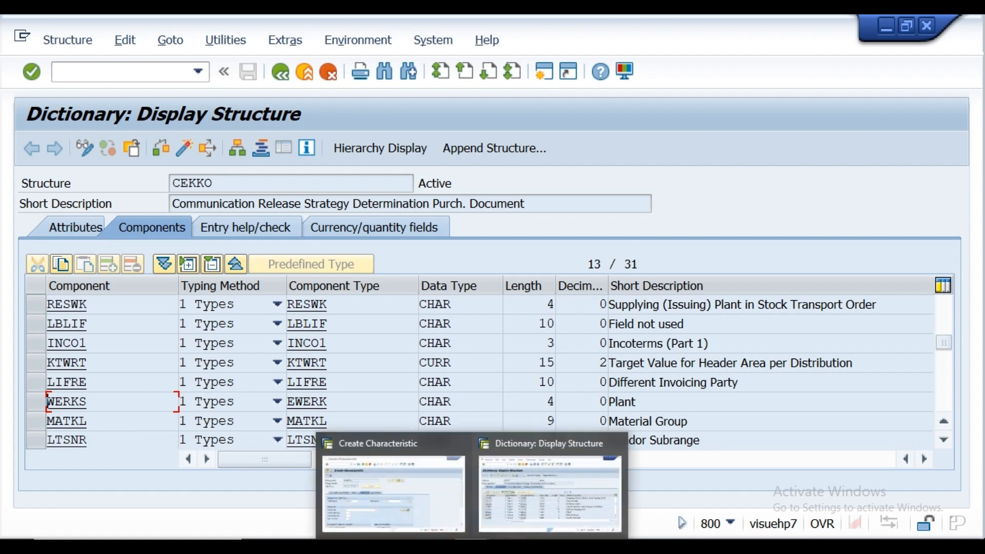
- Return to the Create Characteristic window, set the plant characteristic's field name to WERKS, and apply the table reference
{"action": "left_click", "coordinate": [414, 522]}
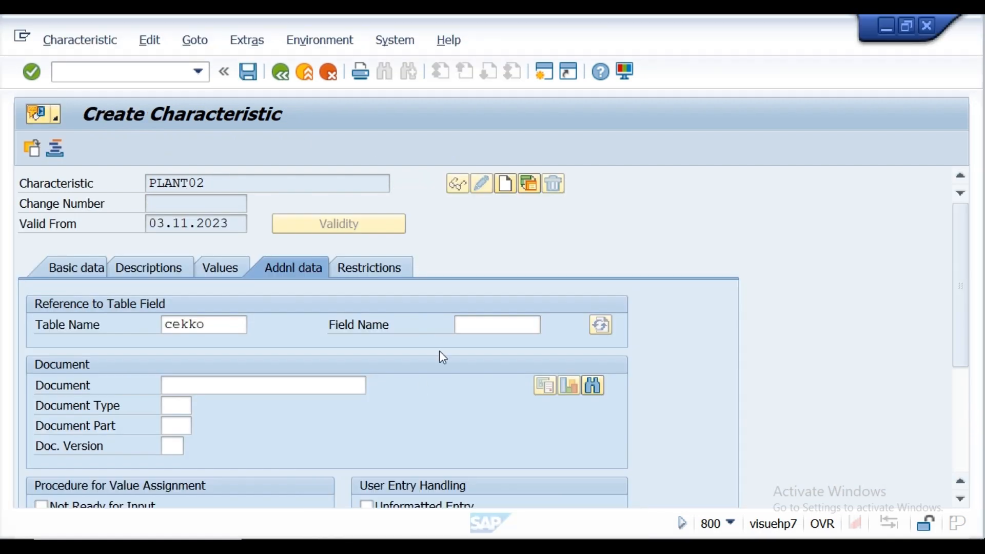
{"action": "left_click", "coordinate": [473, 325]}
{"action": "key", "text": "Down"}
{"action": "key", "text": "Down"}
{"action": "key", "text": "Down"}
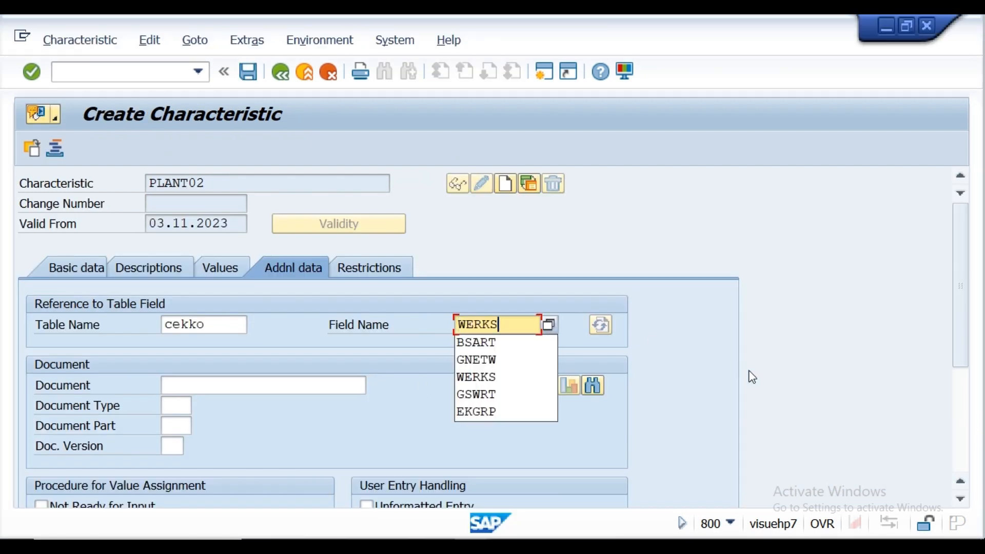
{"action": "key", "text": "Return"}
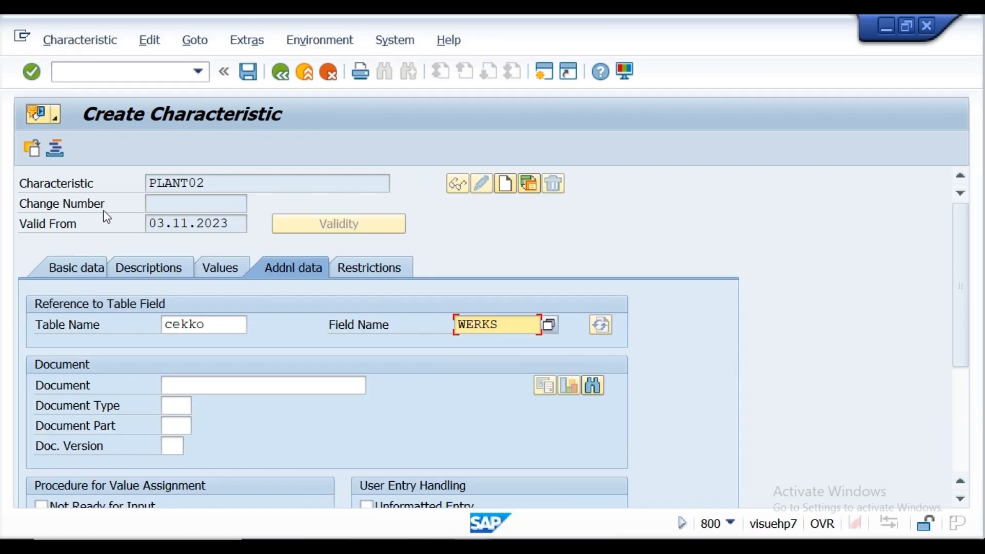
{"action": "left_click", "coordinate": [33, 73]}
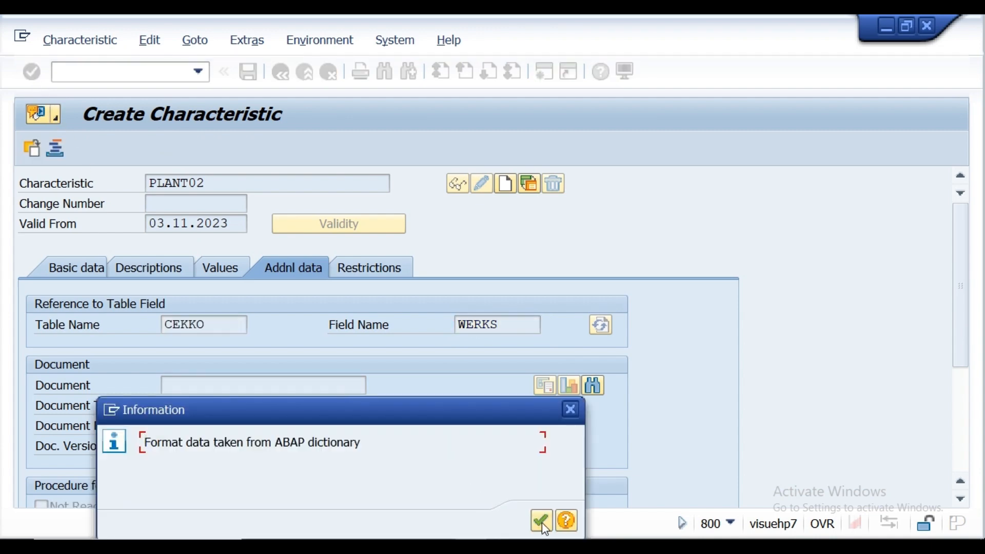
{"action": "left_click", "coordinate": [542, 522]}
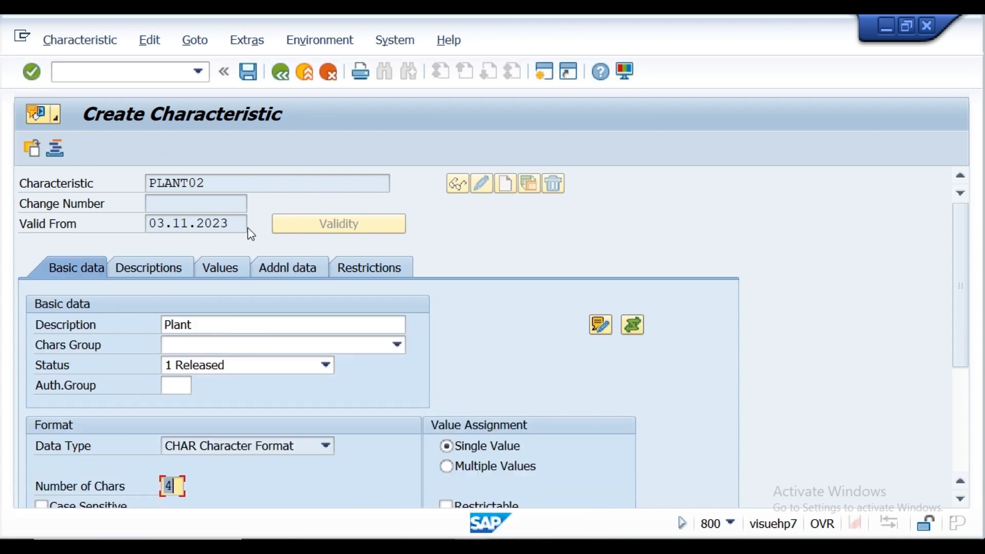
- Set the plant characteristic's value assignment to Multiple Values and save the characteristic
{"action": "left_click", "coordinate": [447, 467]}
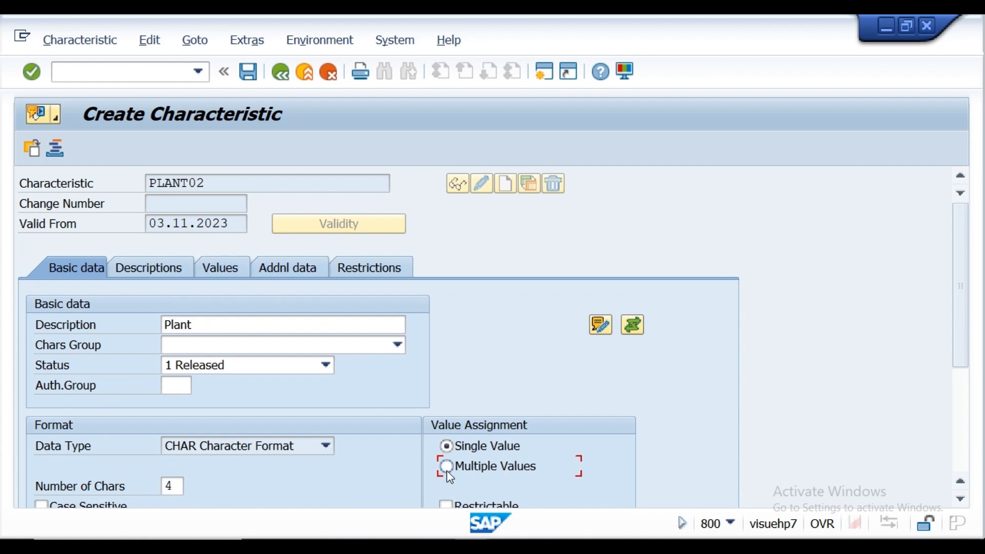
{"action": "left_click", "coordinate": [447, 472]}
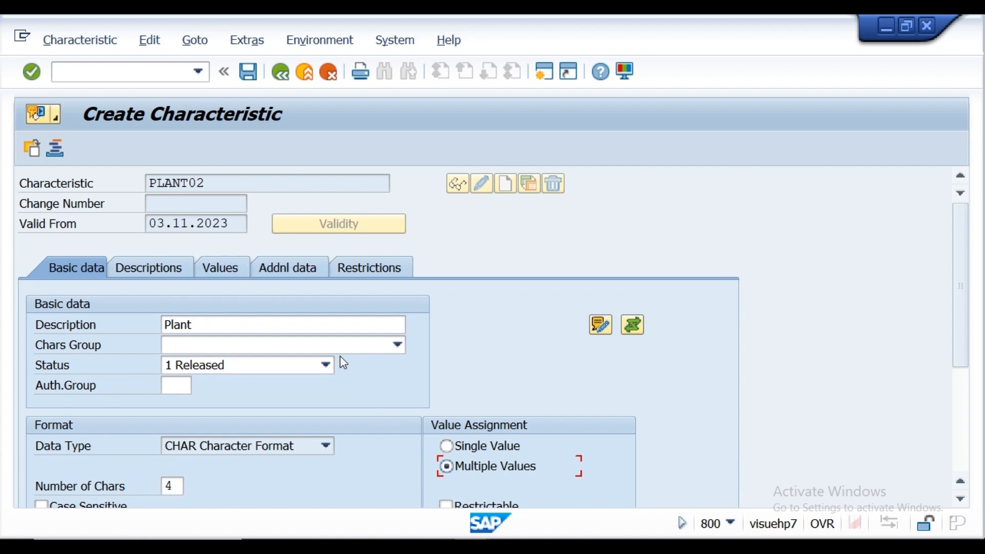
{"action": "left_click", "coordinate": [30, 74]}
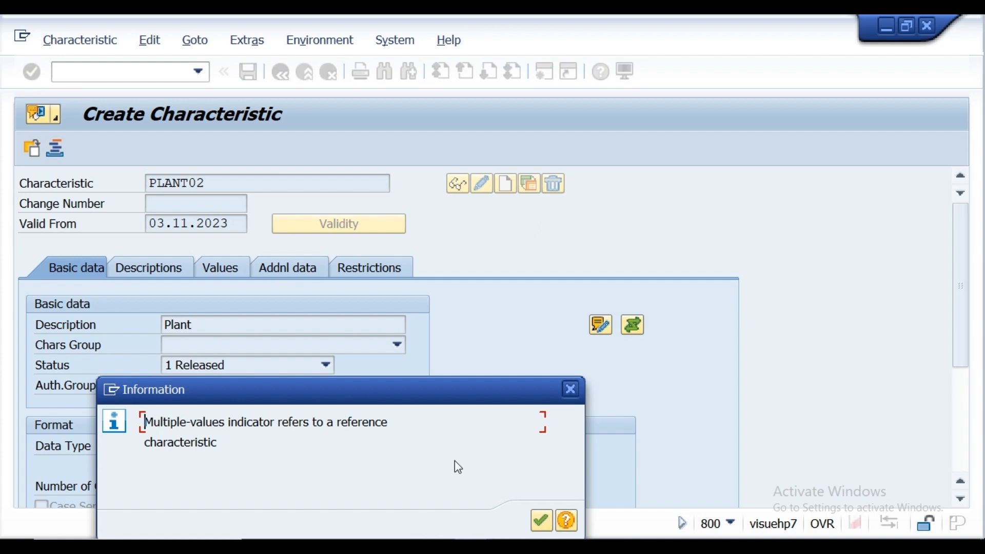
{"action": "left_click", "coordinate": [543, 515]}
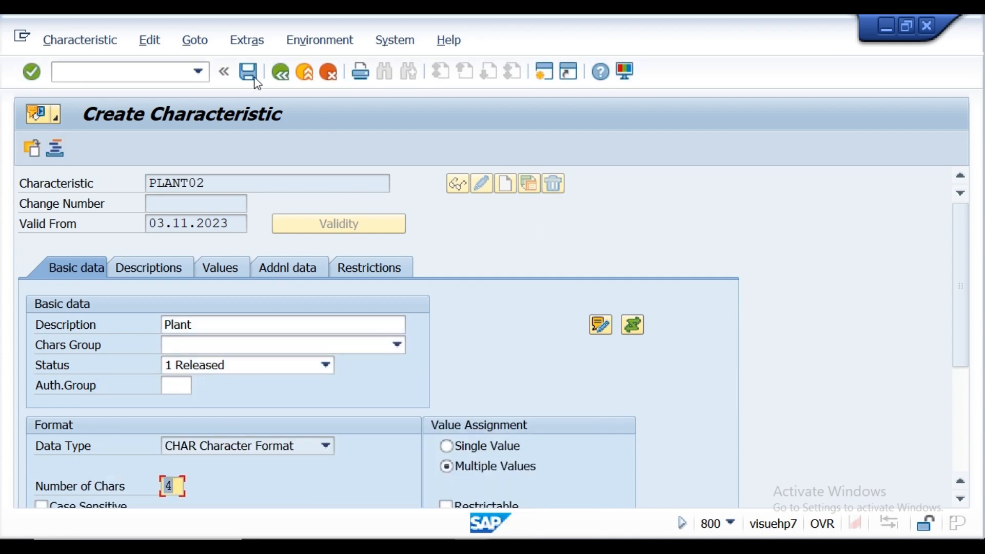
{"action": "left_click", "coordinate": [249, 75]}
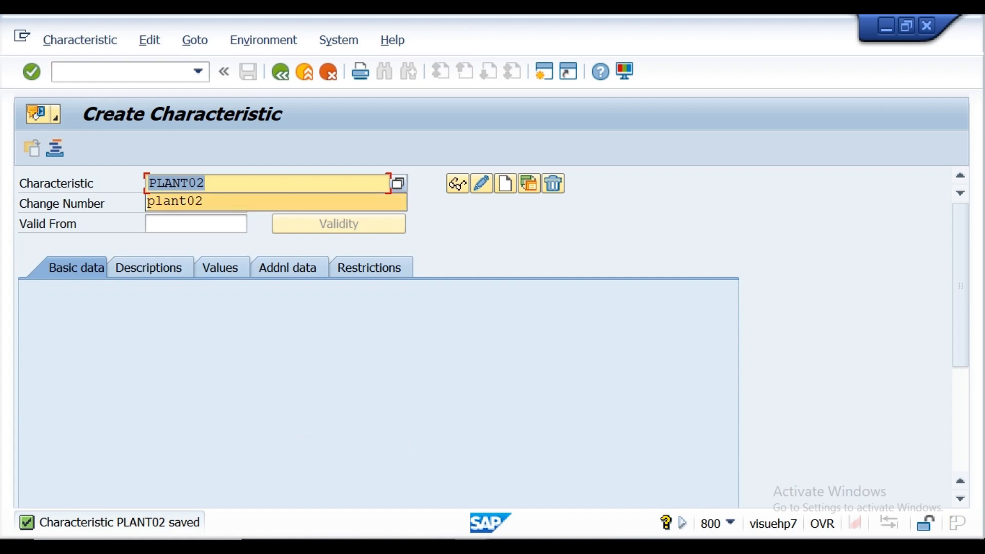
- Check the third characteristic's name in the Notepad notes and start creating characteristic val02 in SAP
{"action": "key", "text": "alt+Tab"}
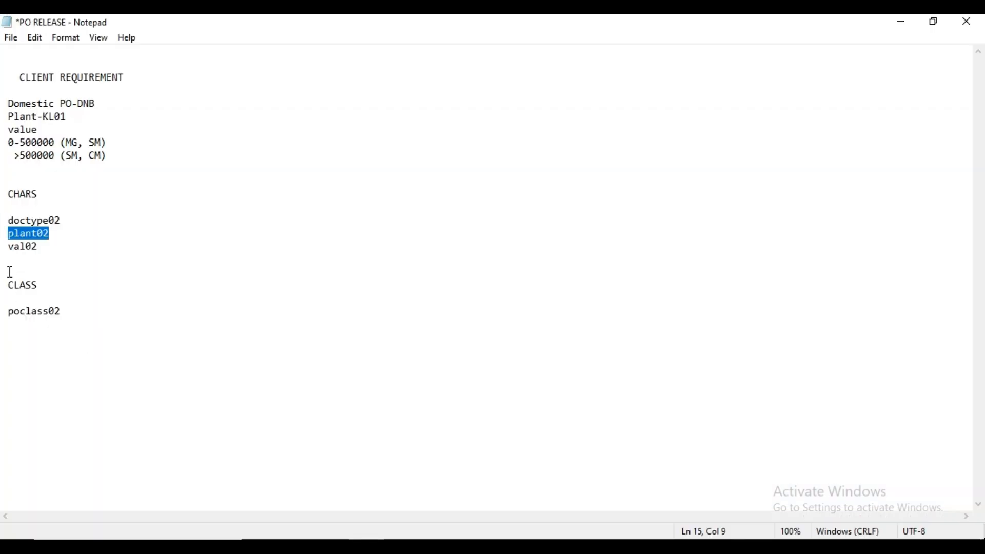
{"action": "left_click_drag", "start_coordinate": [10, 251], "coordinate": [38, 251]}
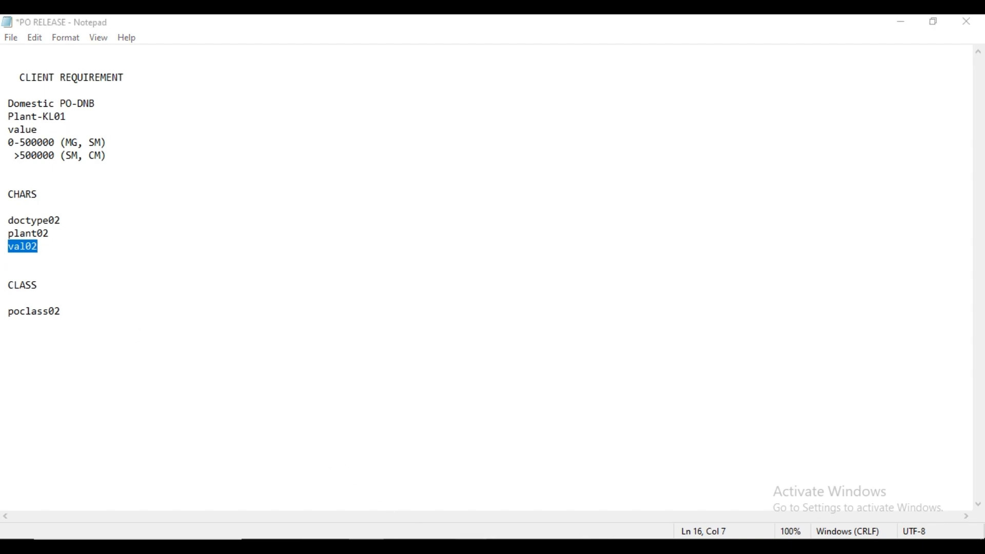
{"action": "mouse_move", "coordinate": [473, 547]}
{"action": "left_click", "coordinate": [438, 497]}
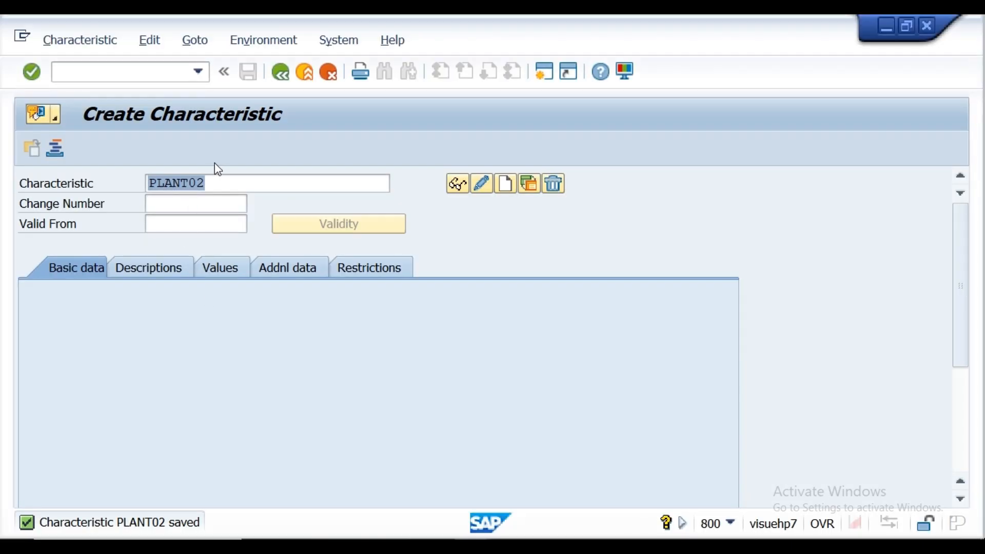
{"action": "left_click", "coordinate": [220, 184]}
{"action": "key", "text": "BackSpace"}
{"action": "type", "text": "val02"}
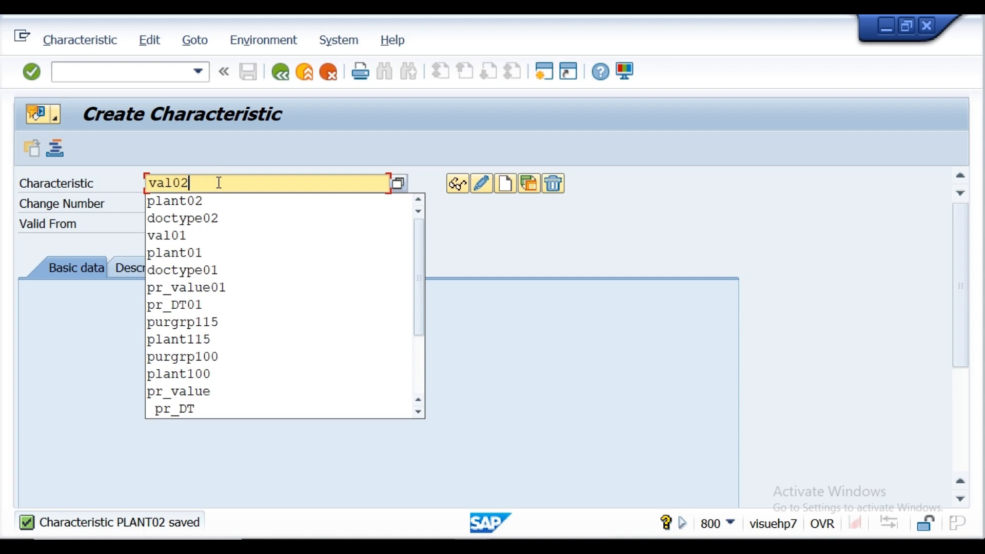
{"action": "left_click", "coordinate": [505, 183]}
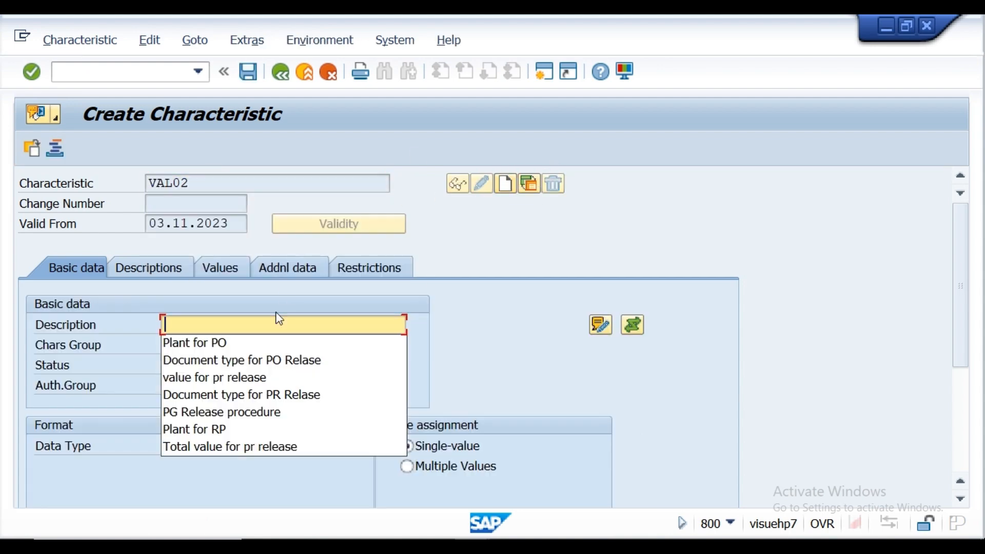
- Enter the description "value for po release" for the characteristic and set its value assignment to Single-value
{"action": "left_click", "coordinate": [229, 382]}
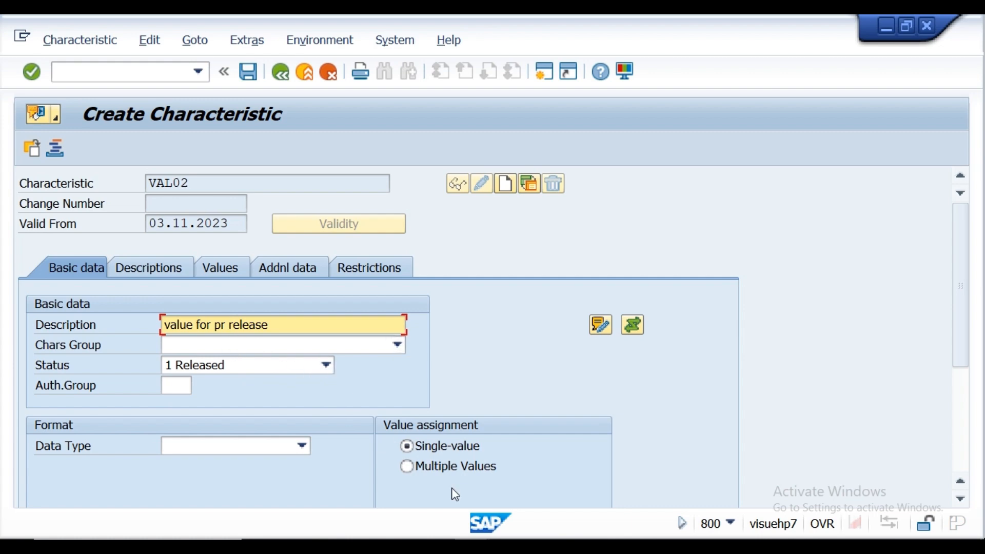
{"action": "left_click", "coordinate": [824, 525]}
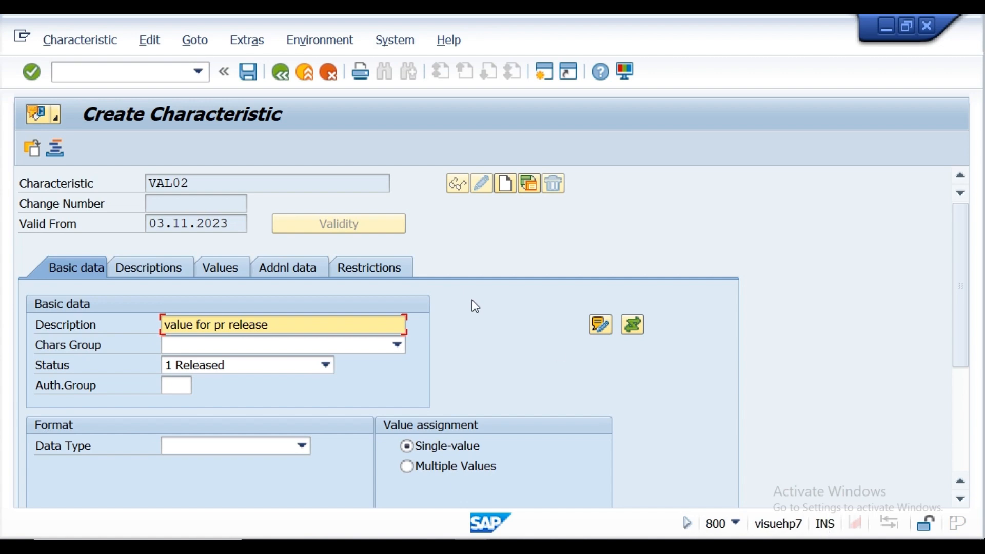
{"action": "key", "text": "BackSpace"}
{"action": "type", "text": "o"}
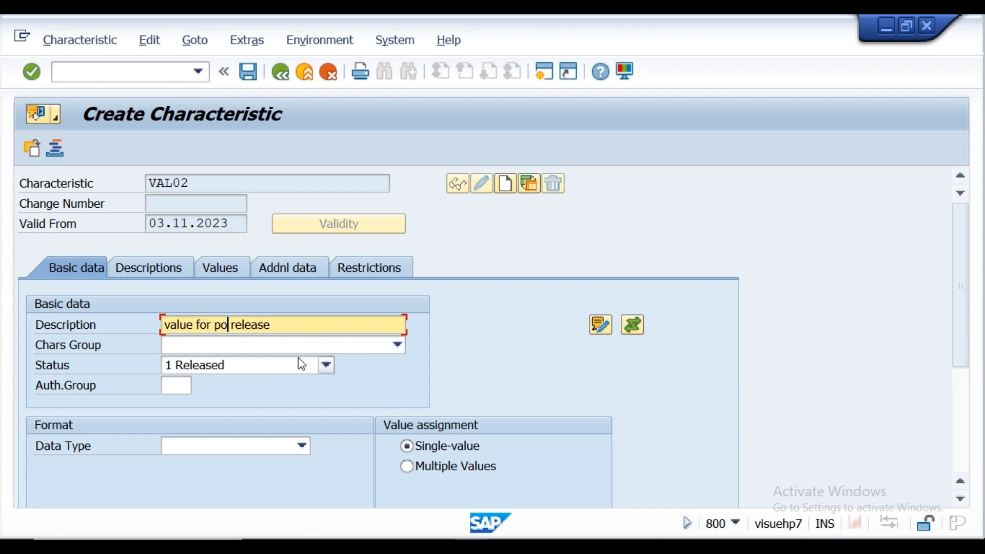
{"action": "left_click", "coordinate": [408, 467]}
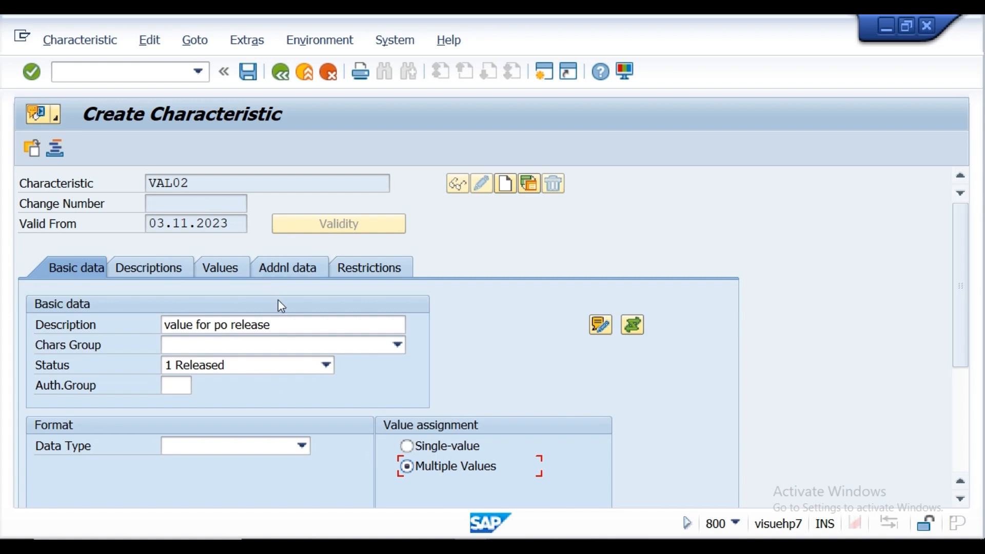
{"action": "left_click", "coordinate": [406, 450]}
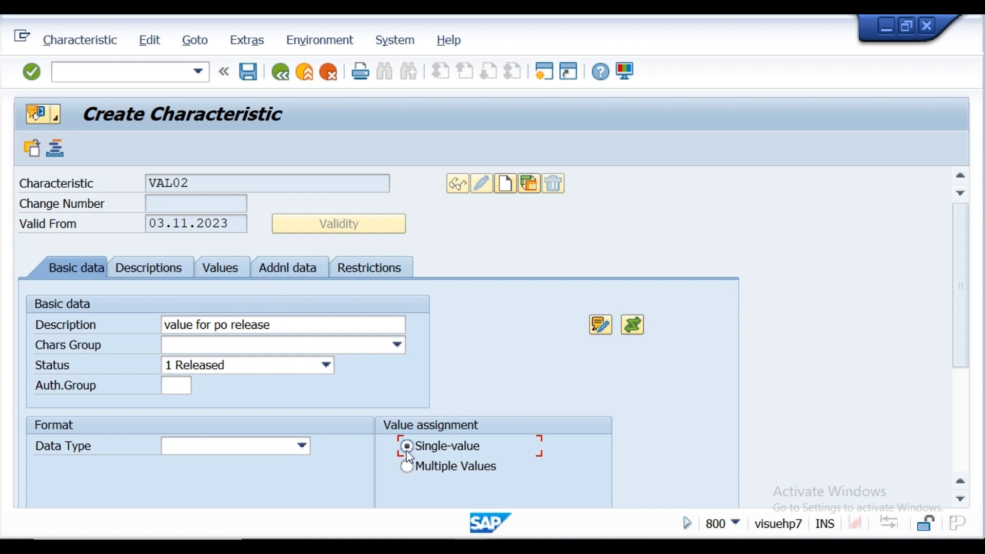
- Set the table name to cekko in the value characteristic's additional data
{"action": "left_click", "coordinate": [272, 271]}
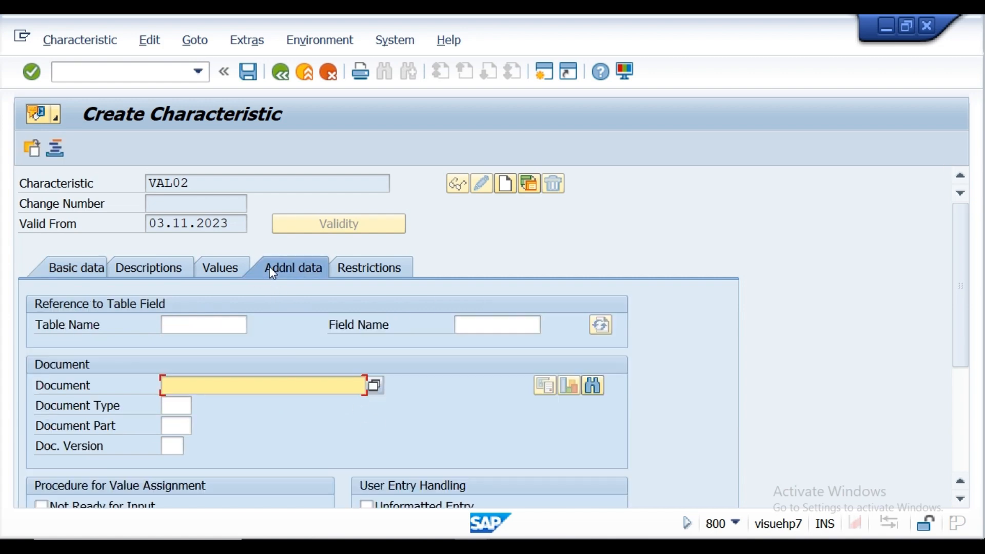
{"action": "left_click", "coordinate": [198, 324]}
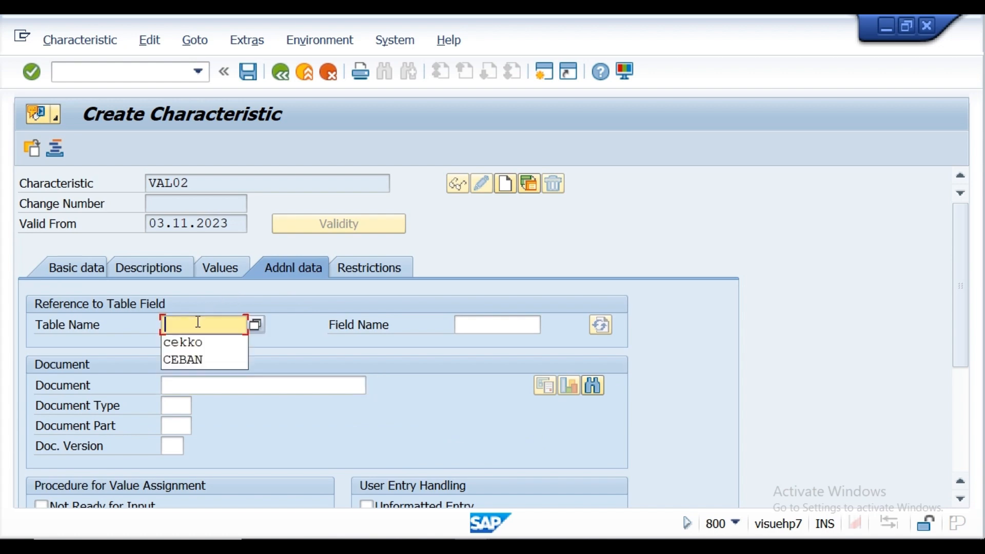
{"action": "left_click", "coordinate": [189, 350]}
- Look through the components of structure CEKKO in the Dictionary display for the field holding the total net order value
{"action": "left_click", "coordinate": [501, 328]}
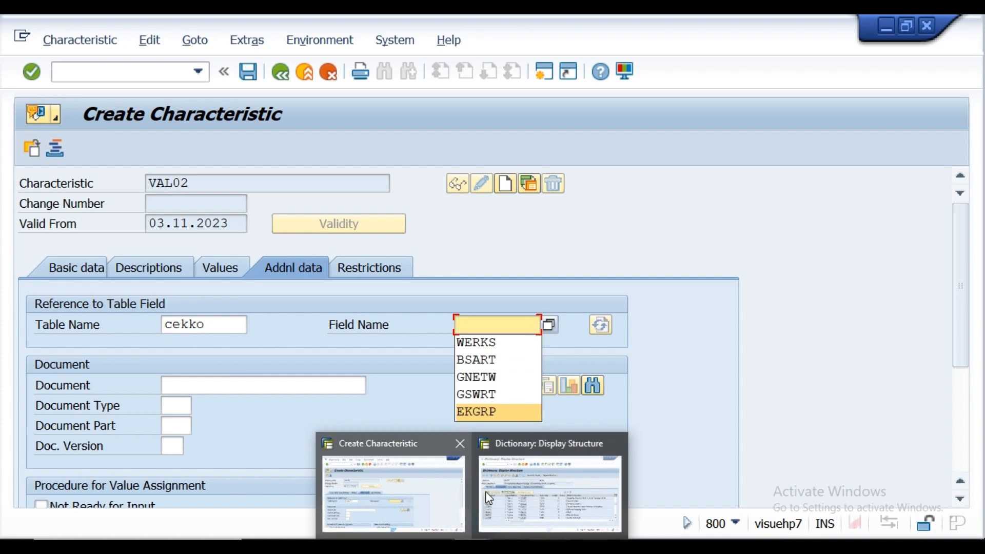
{"action": "left_click", "coordinate": [512, 494]}
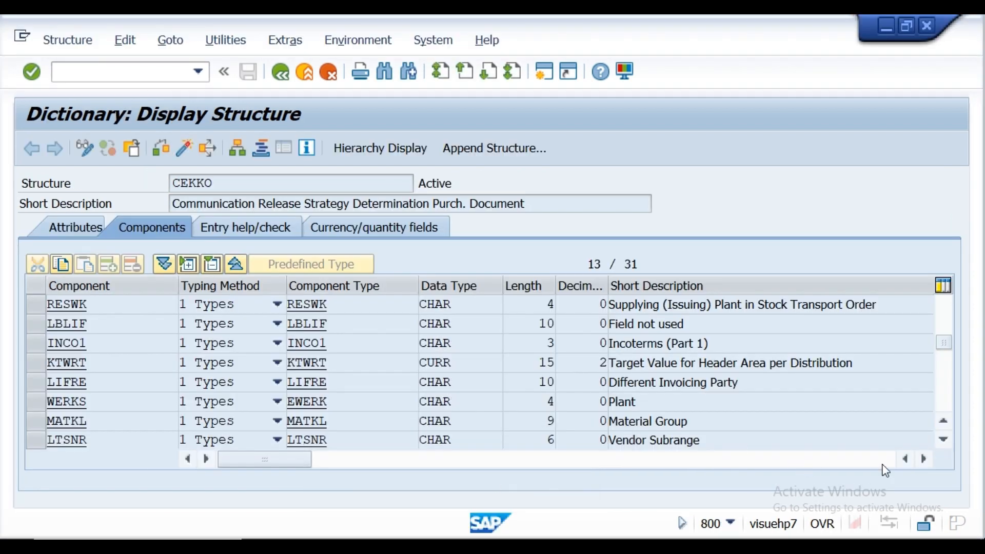
{"action": "left_click", "coordinate": [944, 421]}
{"action": "left_click", "coordinate": [944, 421]}
{"action": "left_click", "coordinate": [944, 421]}
{"action": "left_click", "coordinate": [944, 421]}
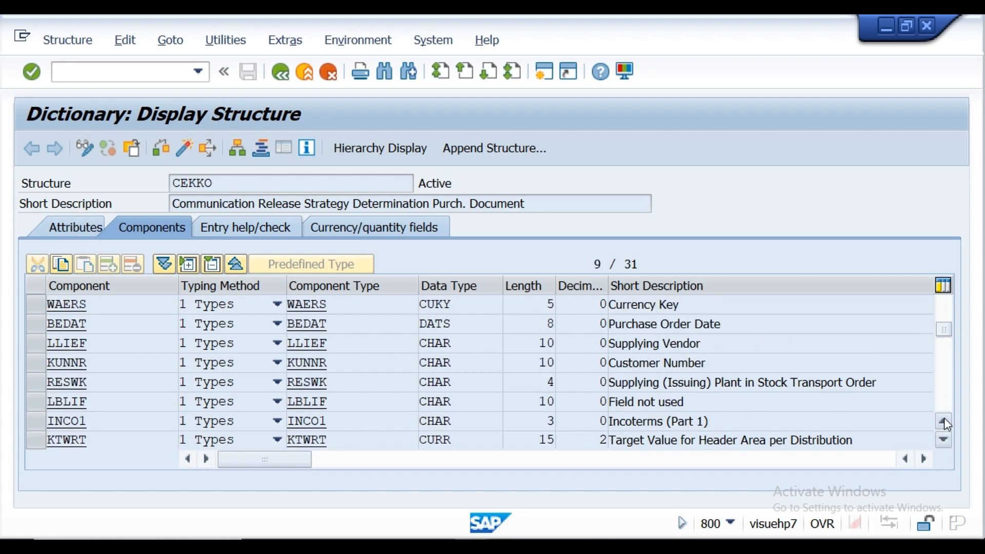
{"action": "left_click", "coordinate": [944, 422]}
{"action": "left_click", "coordinate": [944, 421]}
{"action": "left_click", "coordinate": [944, 421]}
{"action": "left_click", "coordinate": [944, 422]}
{"action": "left_click", "coordinate": [944, 421]}
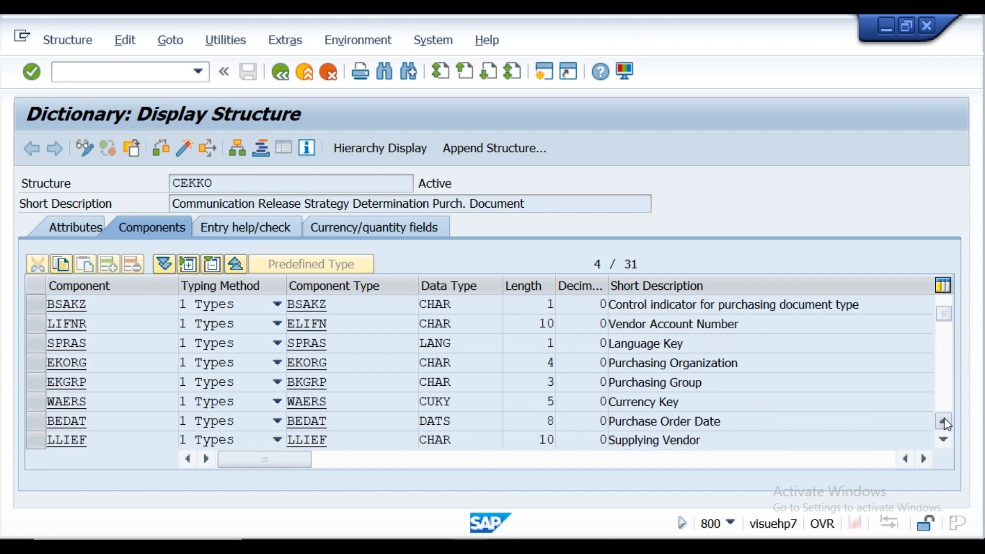
{"action": "left_click", "coordinate": [944, 421]}
{"action": "left_click", "coordinate": [945, 421]}
{"action": "left_click", "coordinate": [944, 421]}
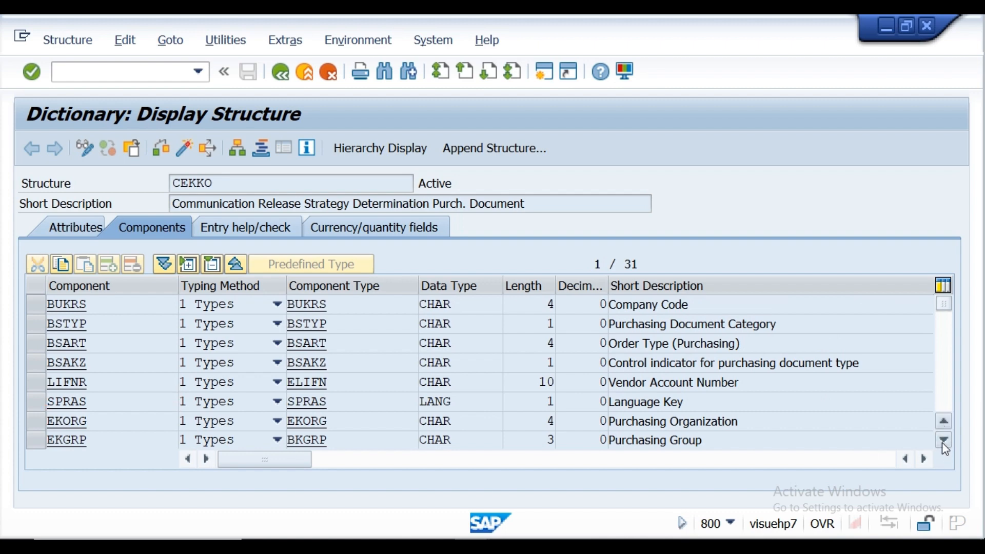
{"action": "left_click", "coordinate": [944, 442]}
{"action": "left_click", "coordinate": [944, 441]}
{"action": "left_click", "coordinate": [944, 442]}
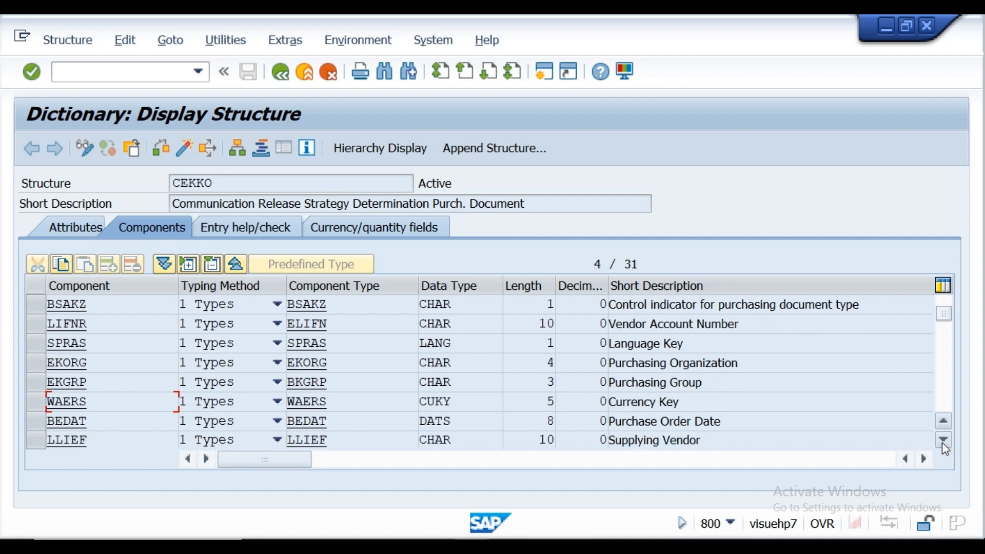
{"action": "left_click", "coordinate": [944, 441]}
{"action": "left_click", "coordinate": [944, 442]}
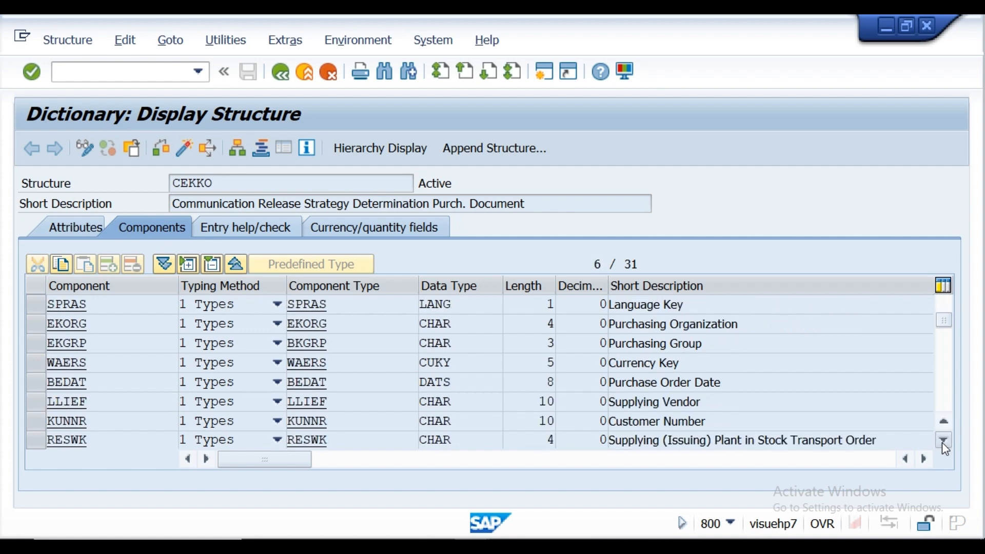
{"action": "left_click", "coordinate": [944, 442]}
{"action": "left_click", "coordinate": [943, 441]}
{"action": "left_click", "coordinate": [943, 442]}
{"action": "left_click", "coordinate": [943, 441]}
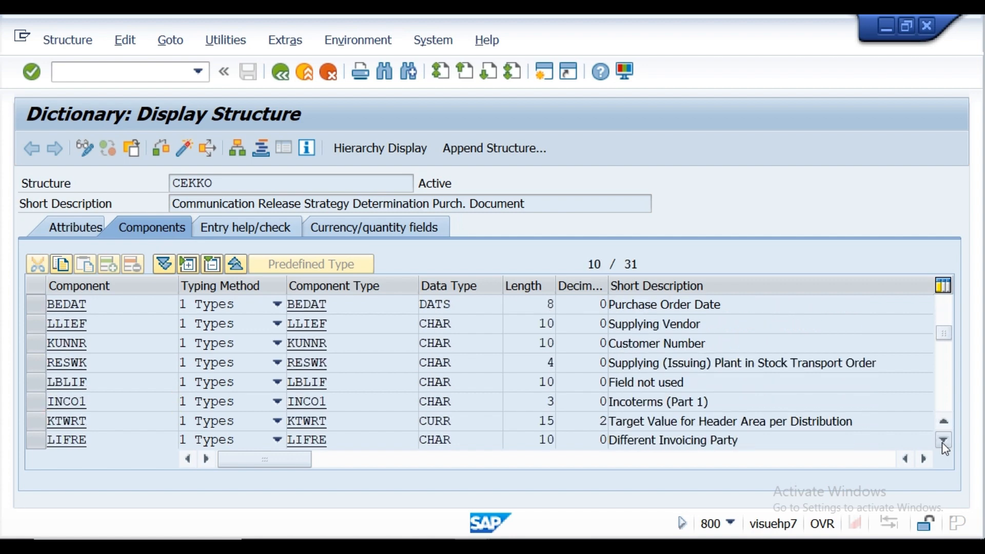
{"action": "left_click", "coordinate": [943, 442]}
{"action": "left_click", "coordinate": [943, 441]}
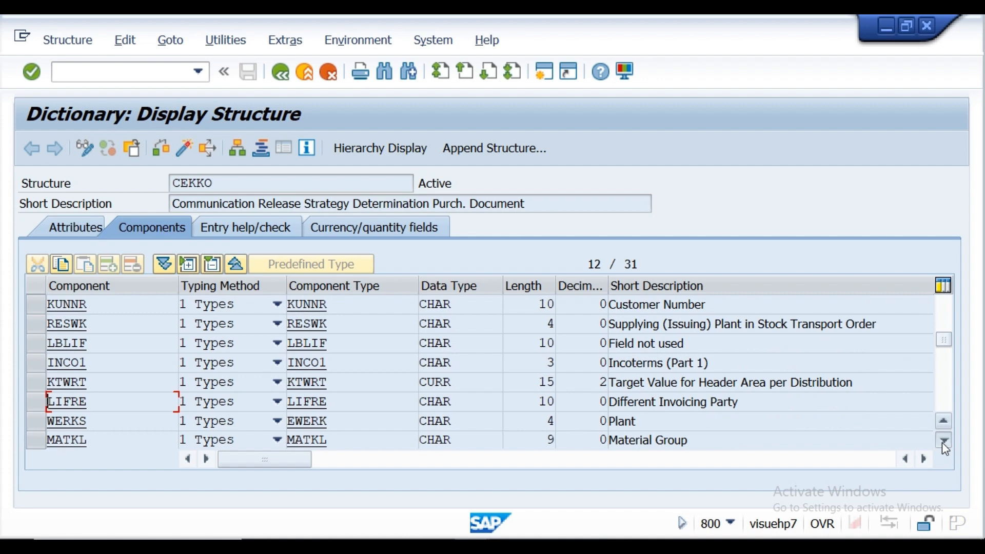
{"action": "left_click", "coordinate": [943, 442]}
{"action": "left_click", "coordinate": [943, 441]}
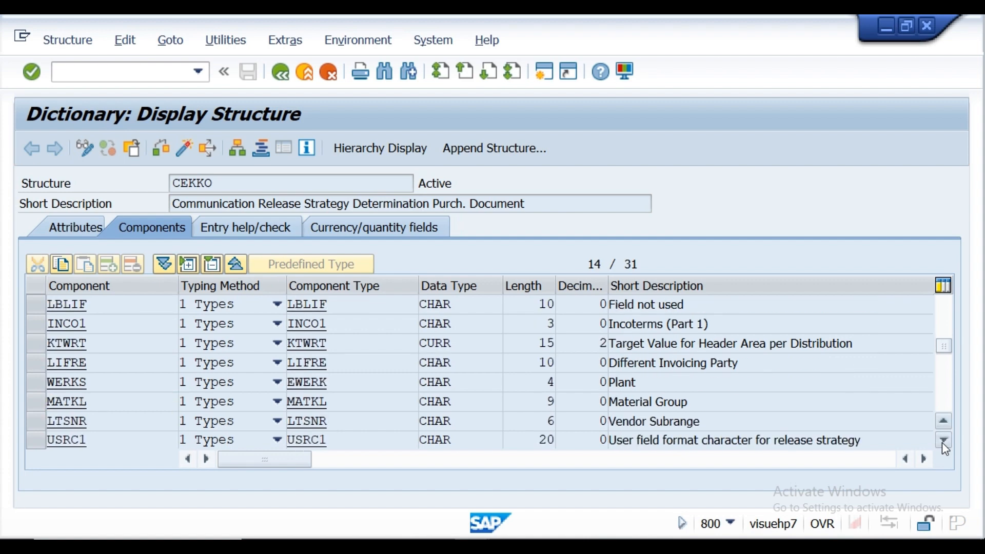
{"action": "left_click", "coordinate": [943, 442]}
{"action": "left_click", "coordinate": [943, 442]}
{"action": "left_click", "coordinate": [943, 442]}
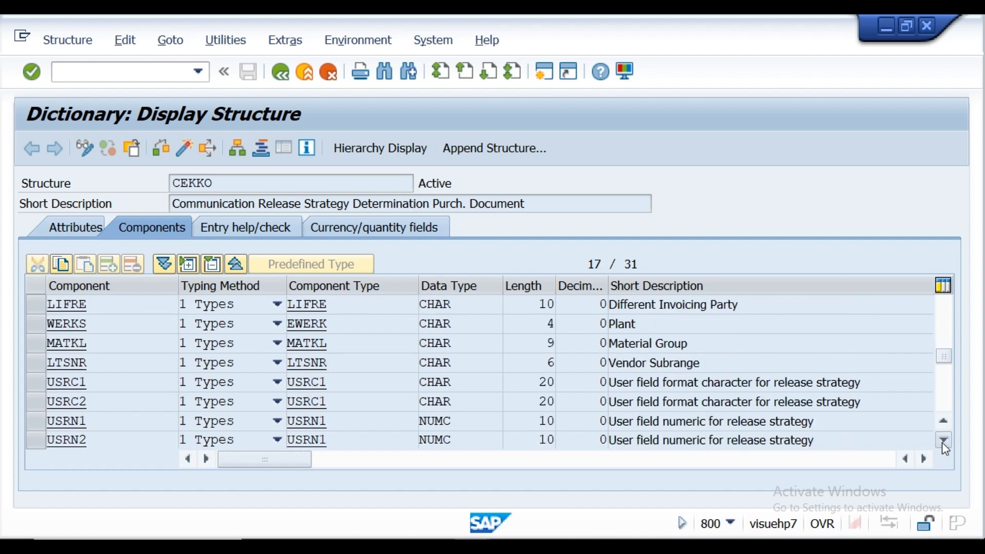
{"action": "left_click", "coordinate": [943, 441]}
{"action": "left_click", "coordinate": [943, 442]}
{"action": "left_click", "coordinate": [943, 441]}
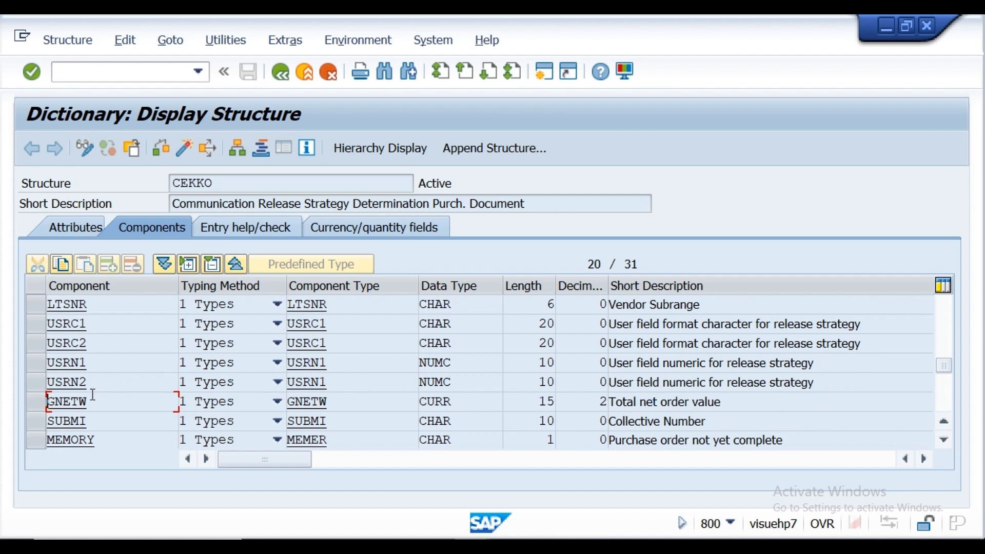
{"action": "left_click_drag", "start_coordinate": [92, 400], "coordinate": [49, 405]}
{"action": "left_click", "coordinate": [49, 404]}
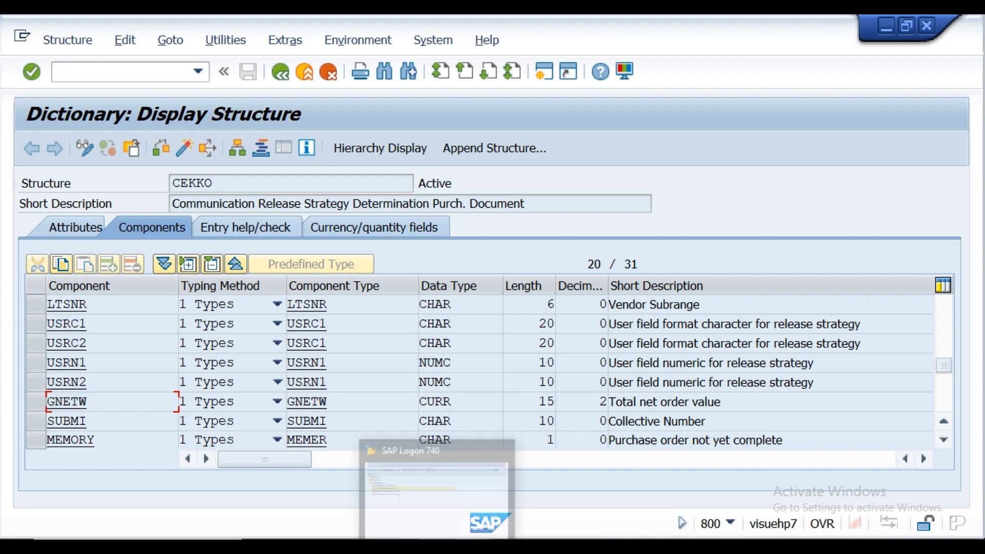
- Set the field name to GNETW in characteristic VAL02's table reference and acknowledge the information messages
{"action": "mouse_move", "coordinate": [467, 546]}
{"action": "left_click", "coordinate": [429, 505]}
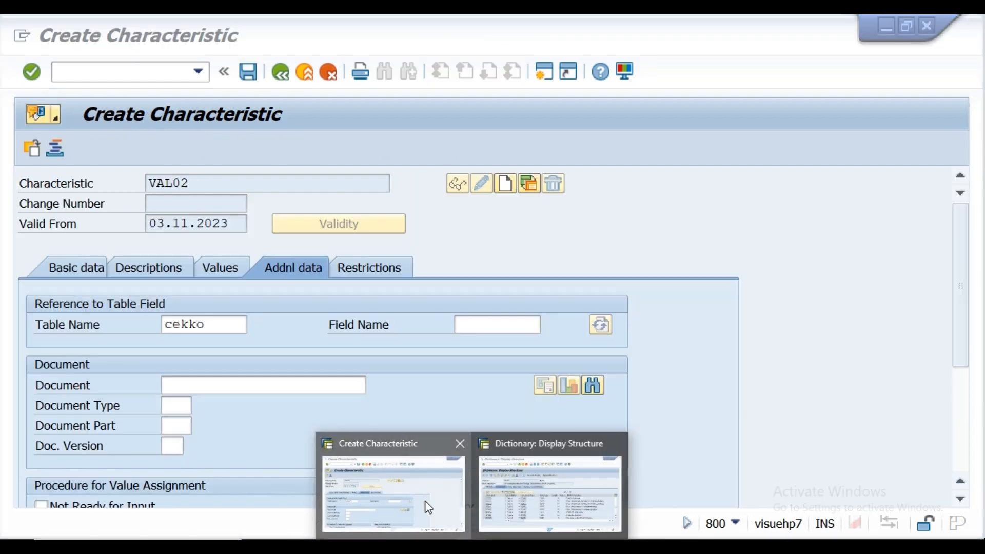
{"action": "left_click", "coordinate": [471, 327]}
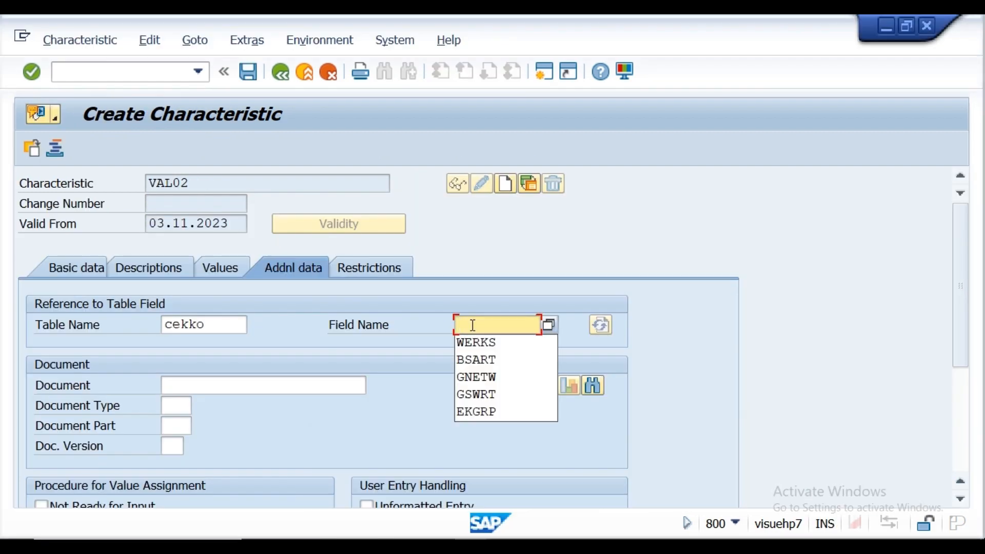
{"action": "left_click", "coordinate": [483, 377]}
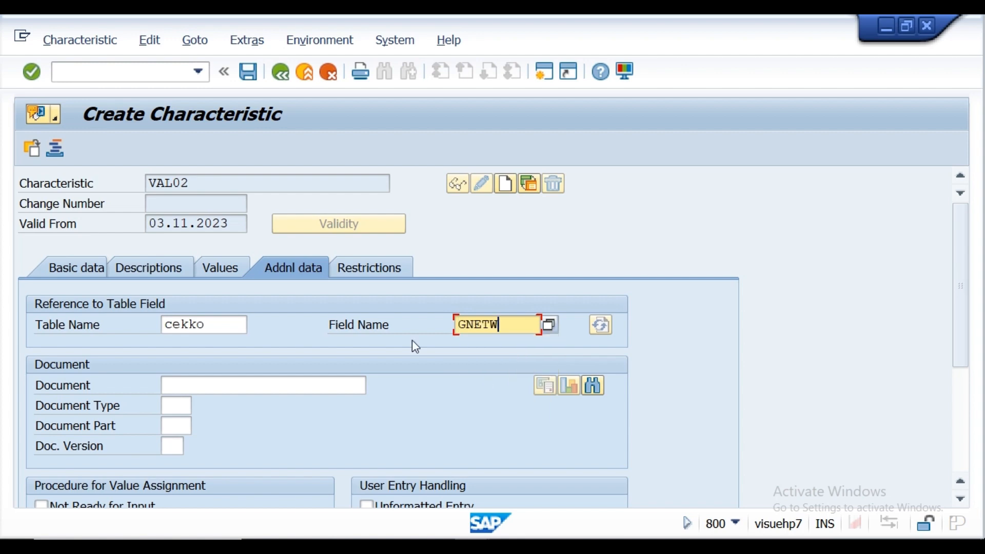
{"action": "left_click", "coordinate": [32, 73]}
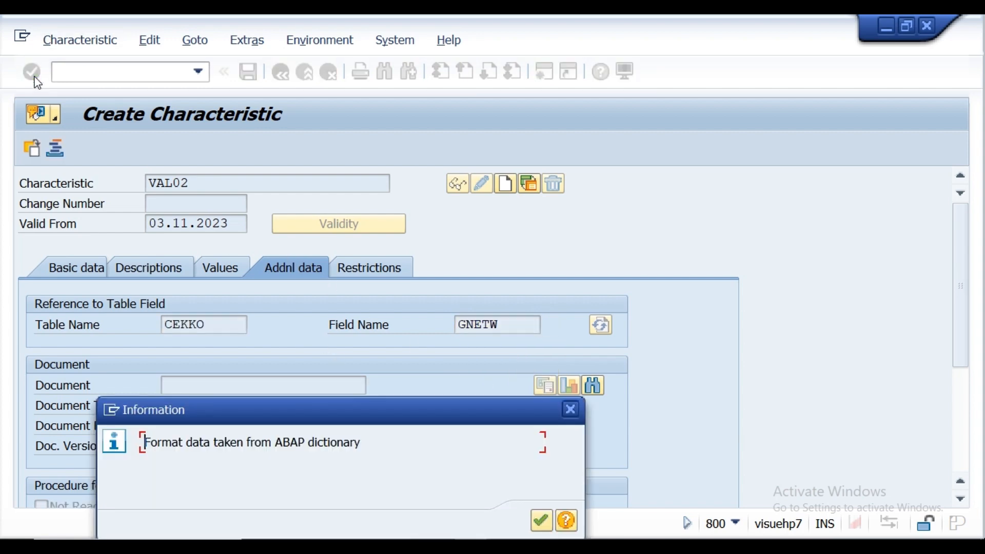
{"action": "left_click", "coordinate": [543, 521]}
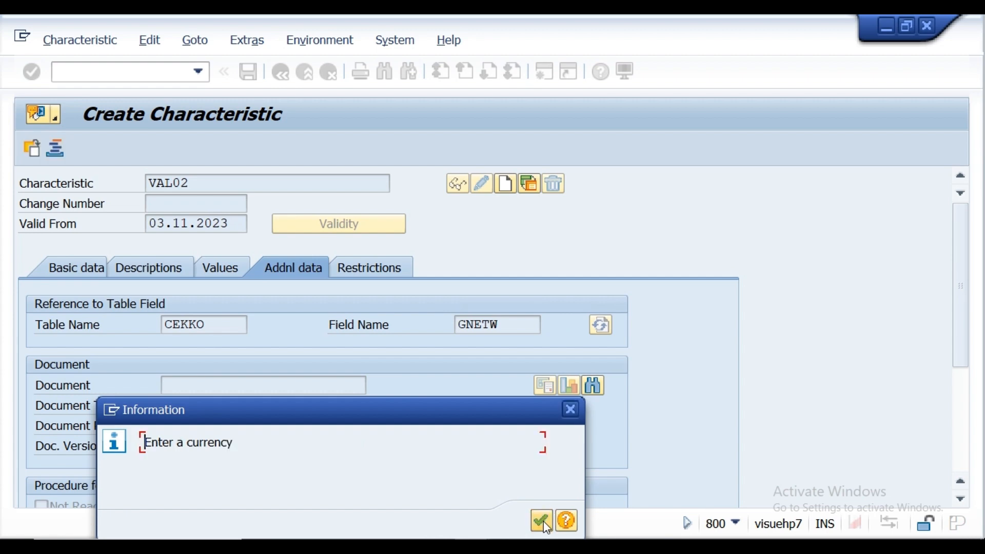
{"action": "left_click", "coordinate": [544, 521]}
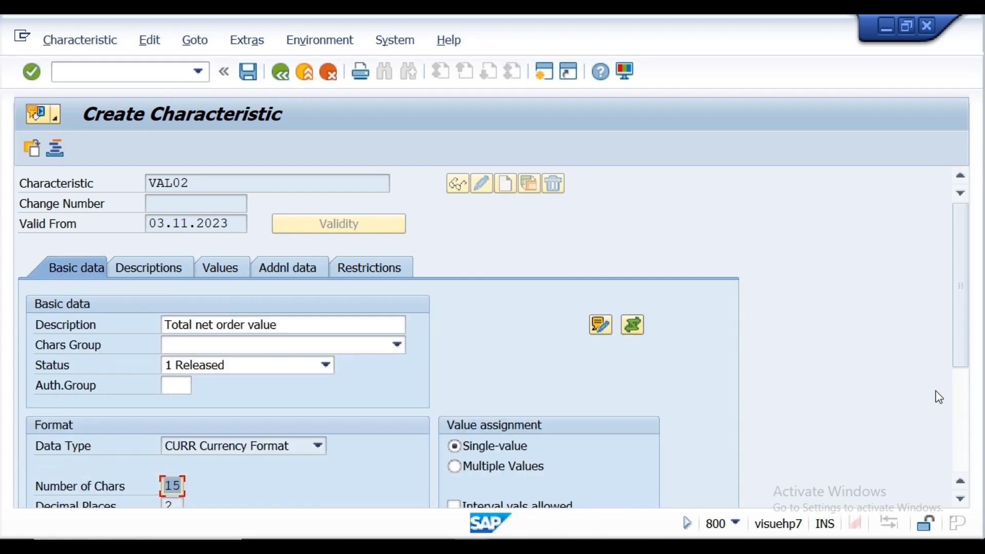
- Set the value characteristic's currency to INR and its value assignment to Multiple Values with interval values allowed
{"action": "left_click_drag", "start_coordinate": [962, 350], "coordinate": [968, 428]}
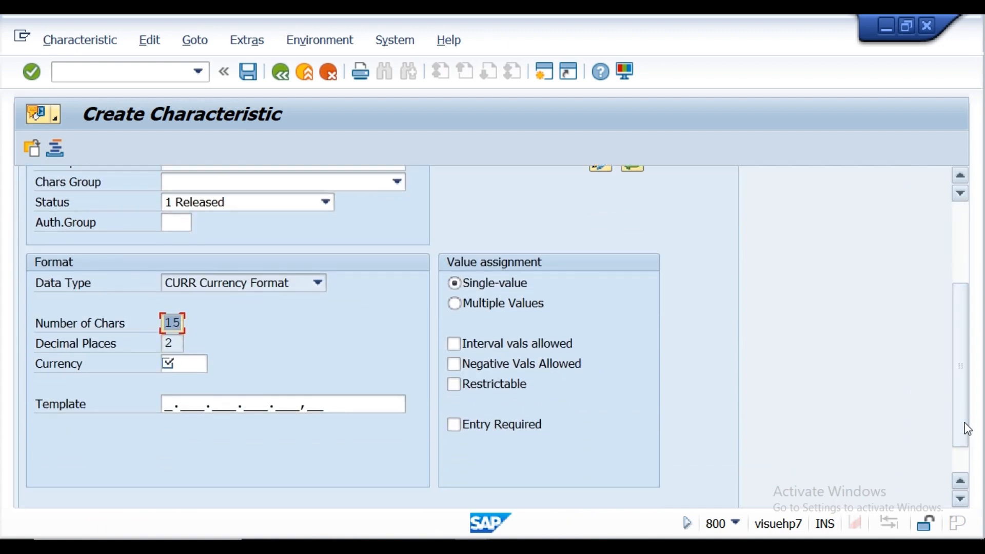
{"action": "left_click", "coordinate": [190, 363]}
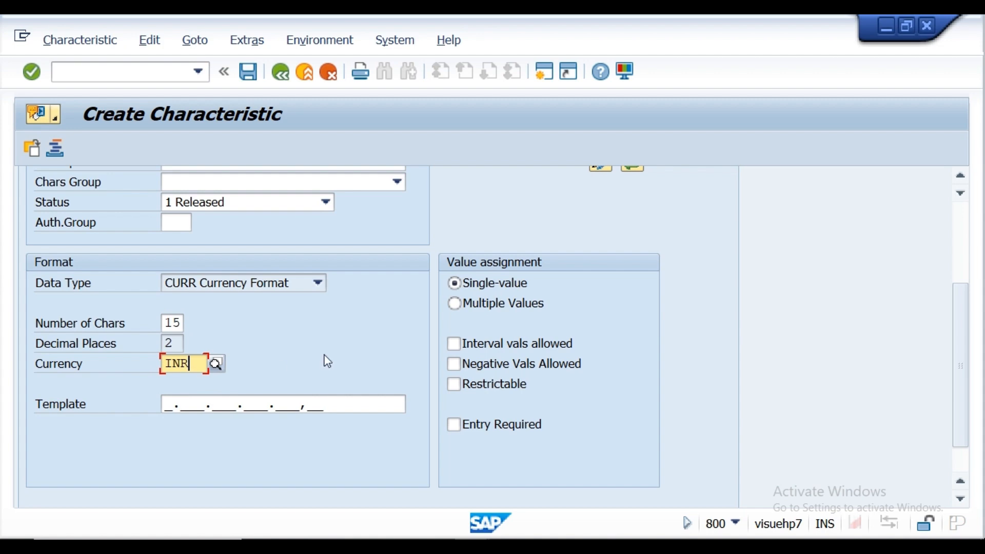
{"action": "left_click", "coordinate": [454, 304]}
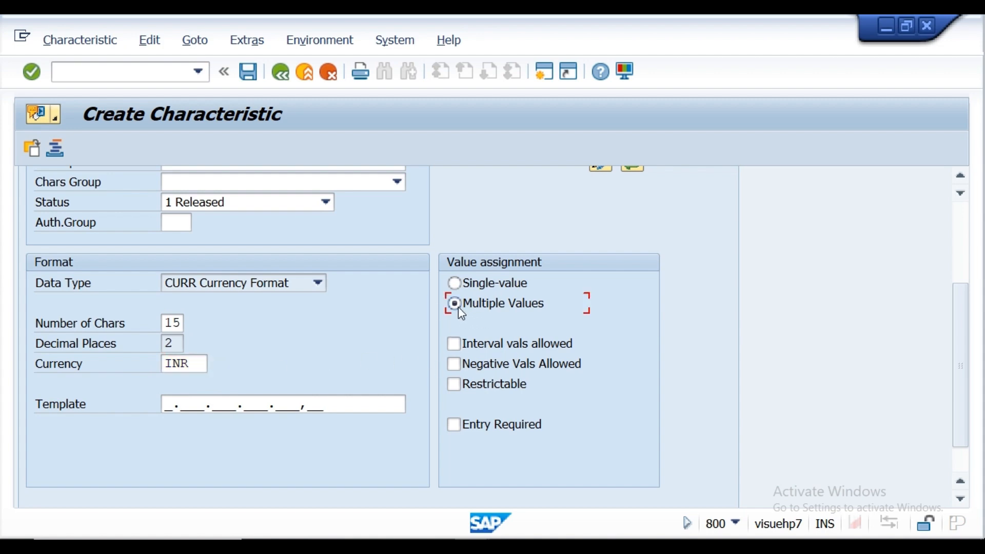
{"action": "left_click", "coordinate": [456, 344]}
- Confirm the entries for characteristic VAL02 and save it
{"action": "left_click", "coordinate": [30, 73]}
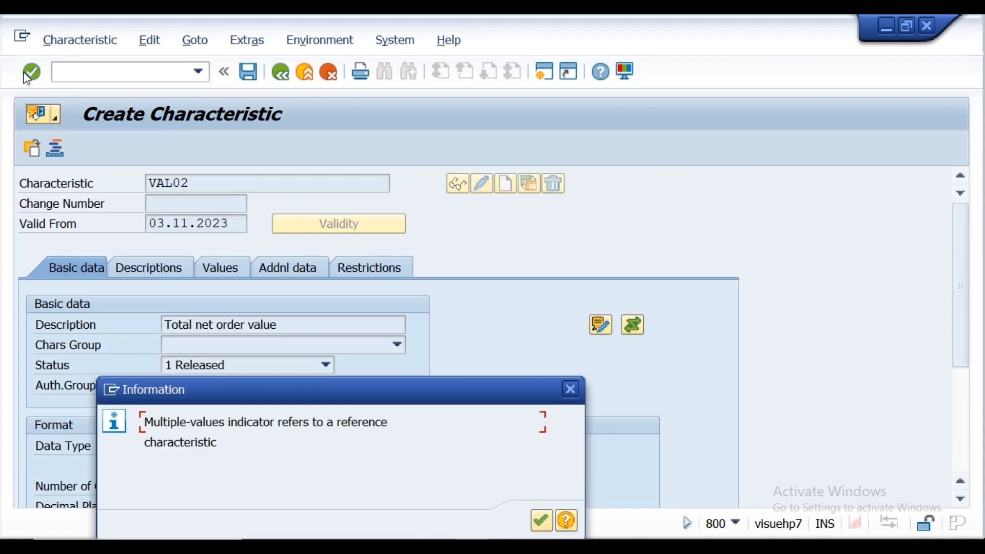
{"action": "left_click", "coordinate": [541, 521]}
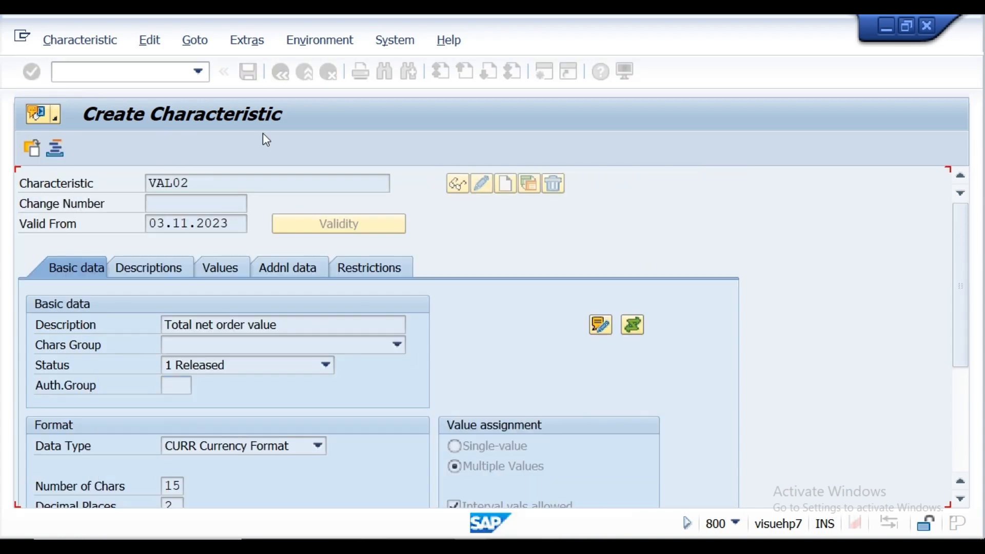
{"action": "left_click", "coordinate": [248, 72]}
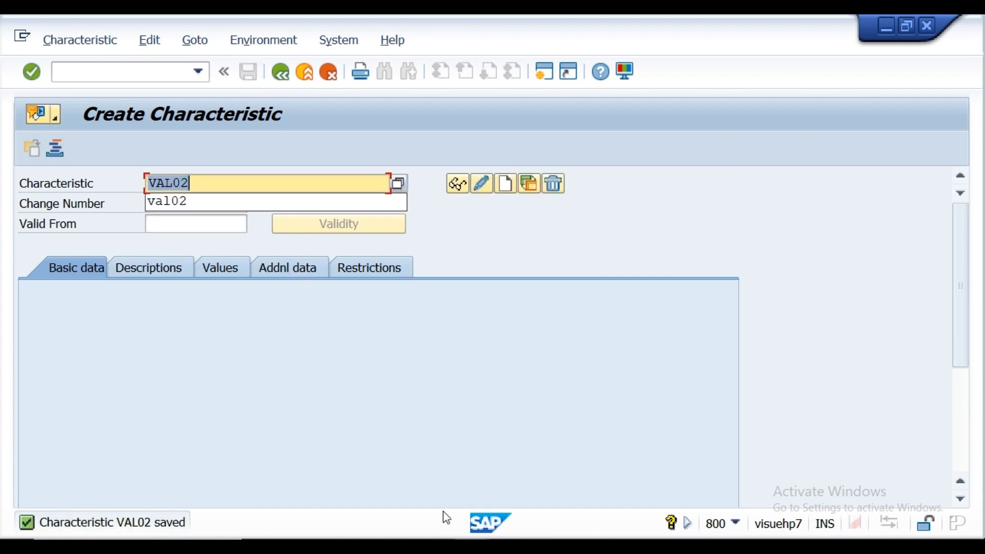
- Return to the implementation guide and open Edit Class under Release Procedure for Purchase Orders
{"action": "left_click", "coordinate": [280, 74]}
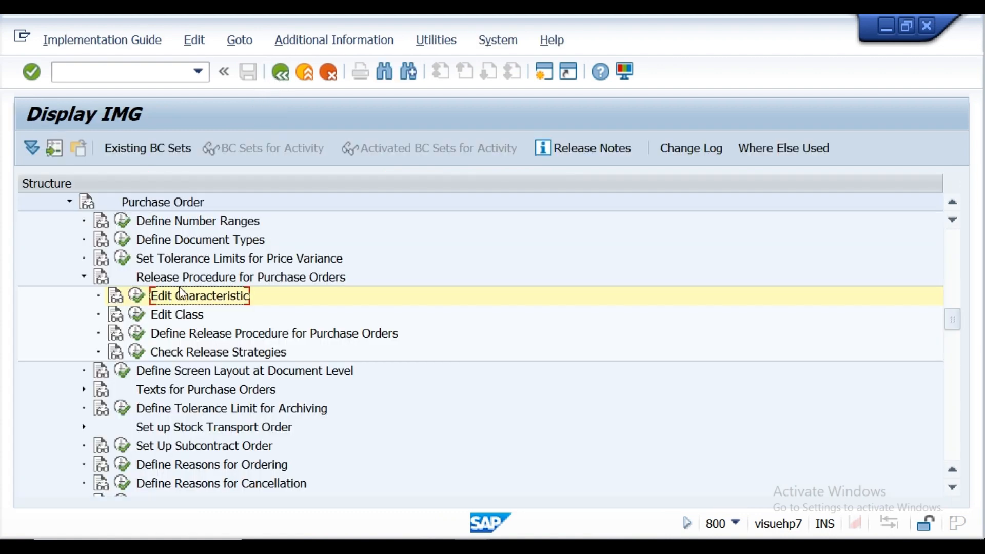
{"action": "left_click", "coordinate": [137, 315]}
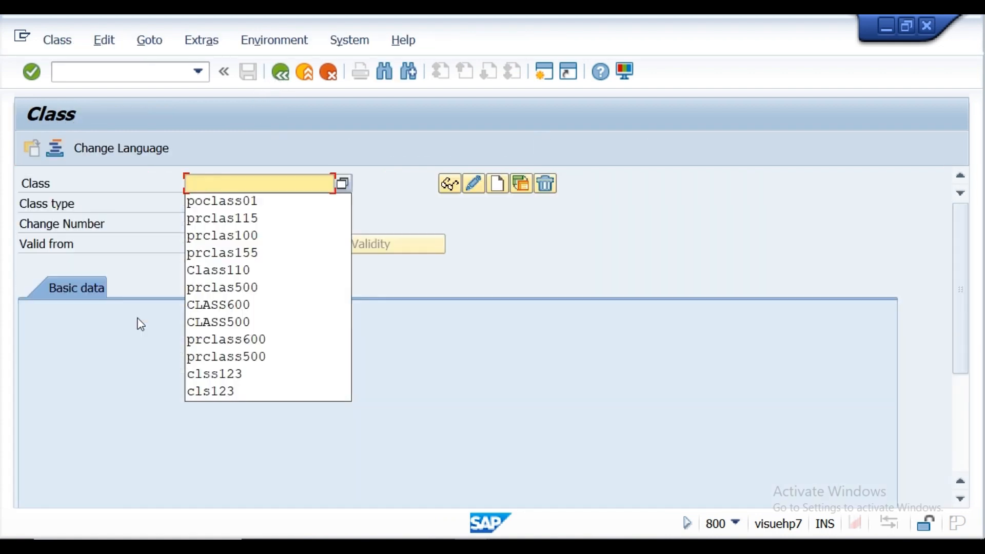
{"action": "left_click", "coordinate": [531, 428]}
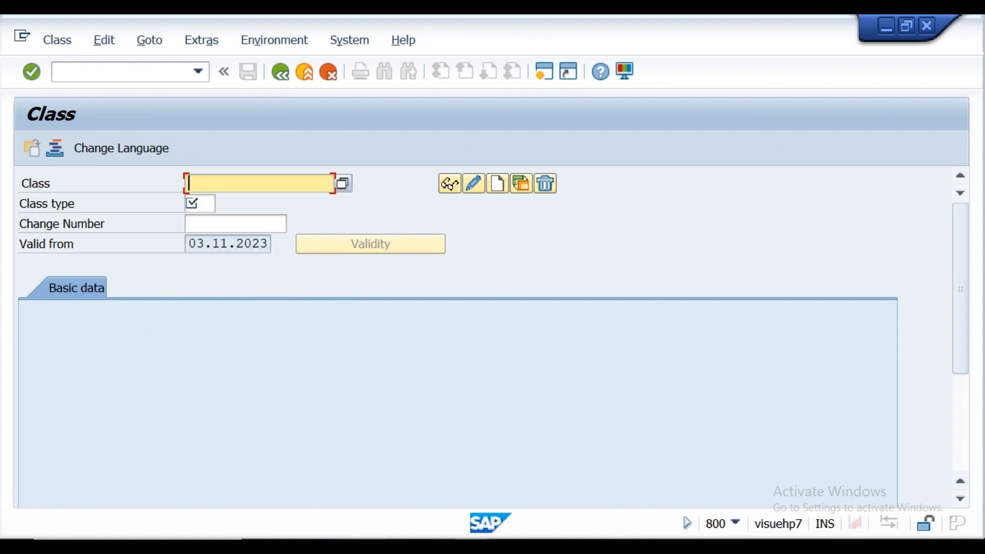
- Copy the class name poclass02 from the Notepad notes and enter it as the class in SAP
{"action": "key", "text": "alt+Tab"}
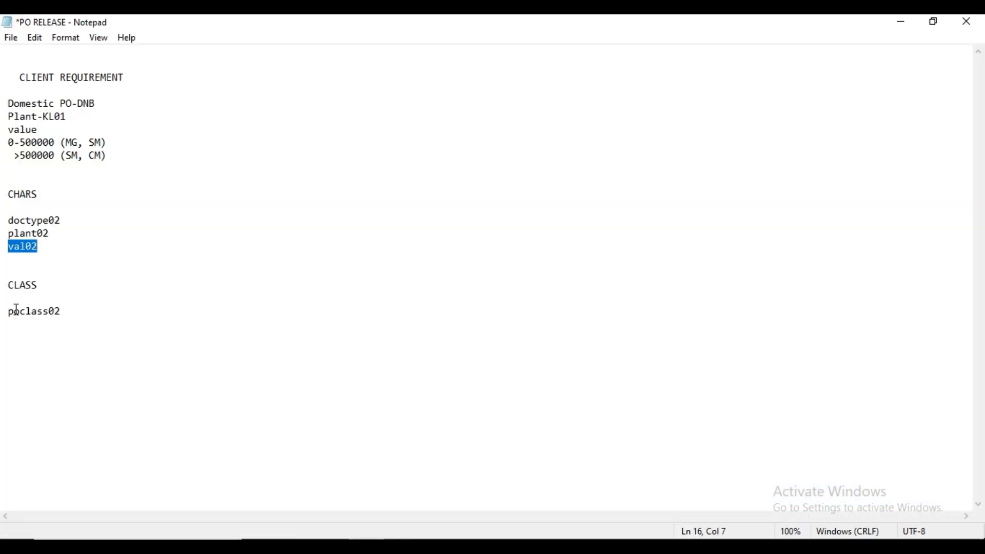
{"action": "left_click_drag", "start_coordinate": [9, 314], "coordinate": [60, 321]}
{"action": "key", "text": "ctrl+c"}
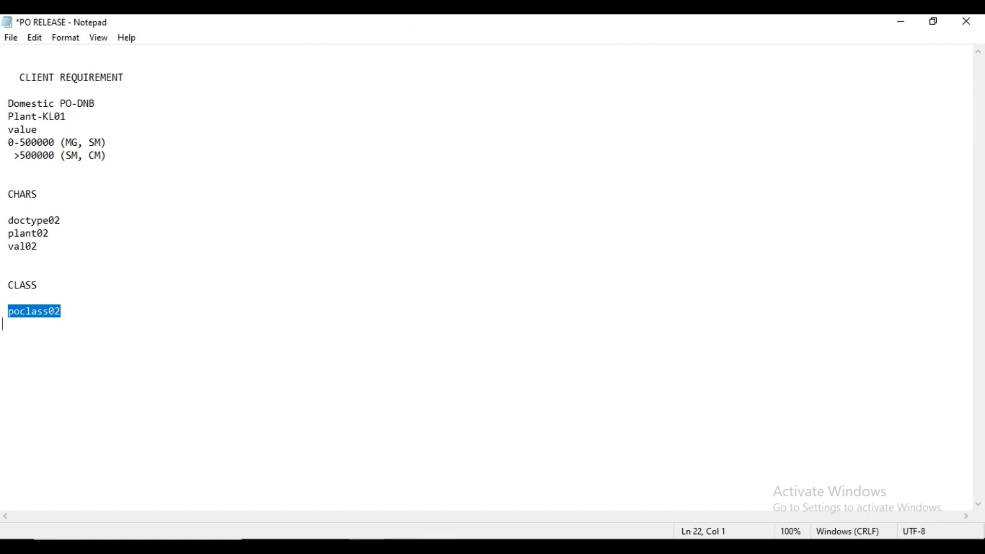
{"action": "mouse_move", "coordinate": [473, 547]}
{"action": "left_click", "coordinate": [408, 497]}
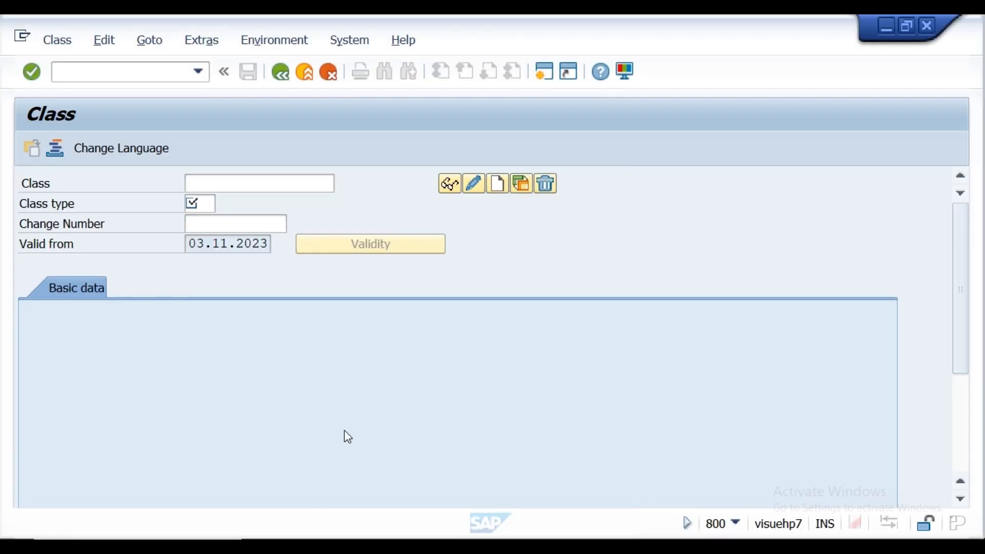
{"action": "left_click", "coordinate": [227, 184]}
{"action": "key", "text": "ctrl+v"}
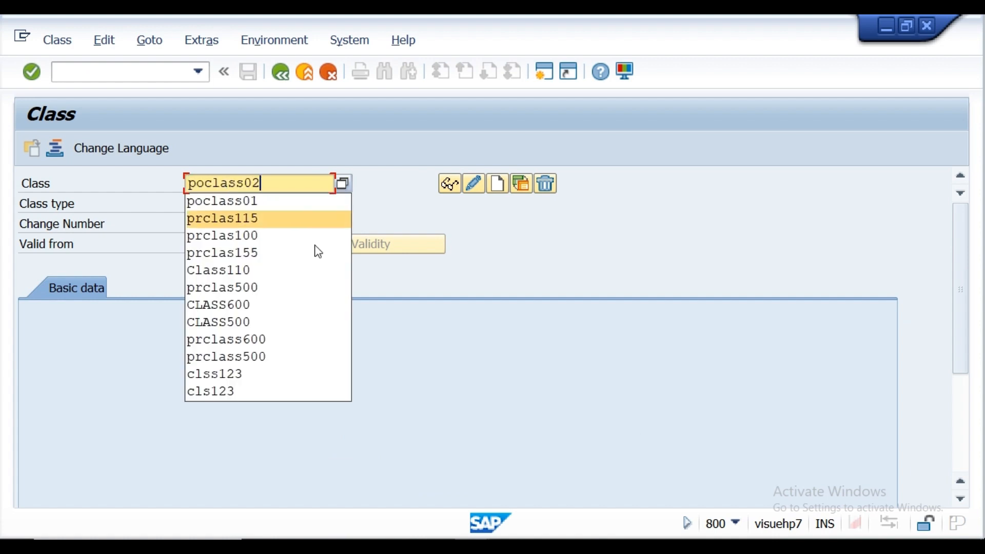
{"action": "left_click", "coordinate": [395, 361]}
- Start creating the class with class type 032 and give it the description "po release"
{"action": "left_click", "coordinate": [206, 206]}
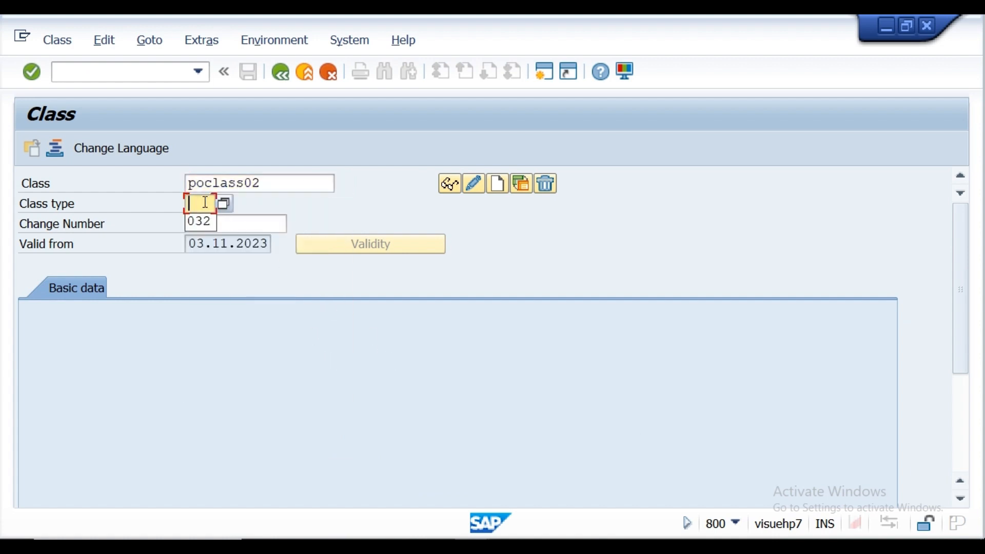
{"action": "left_click", "coordinate": [204, 222]}
{"action": "left_click", "coordinate": [499, 188]}
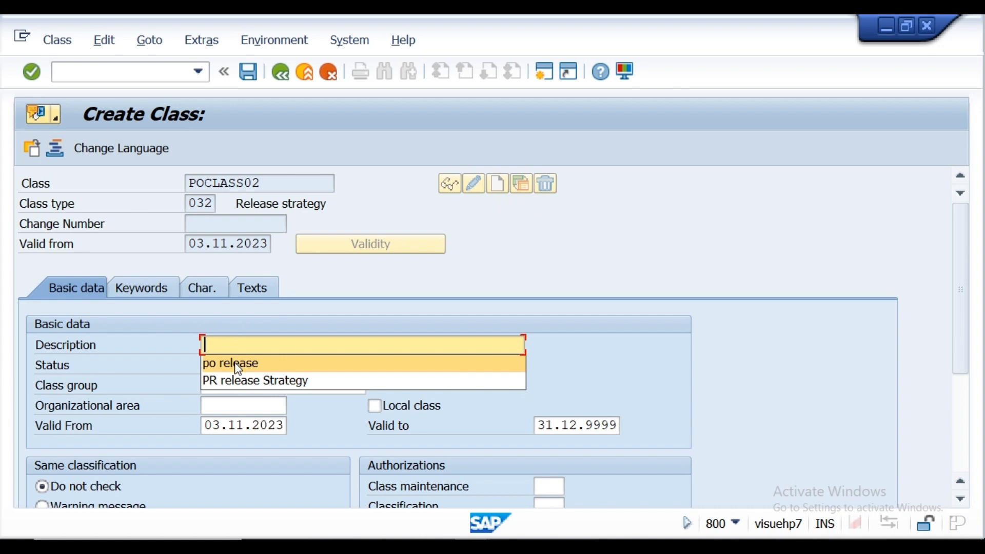
{"action": "left_click", "coordinate": [237, 365]}
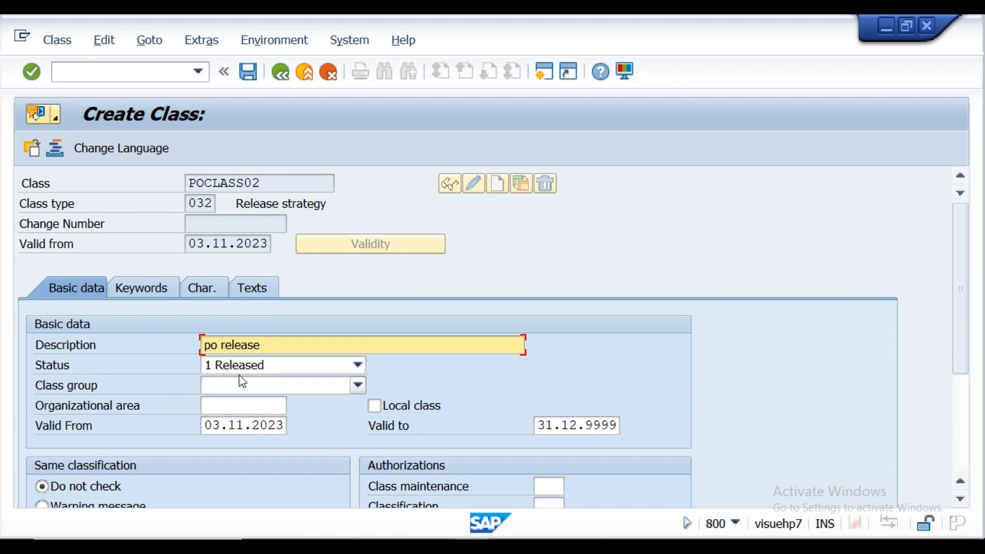
- Copy doctype02 from the Notepad notes and enter it as the first characteristic of class POCLASS02 in SAP
{"action": "left_click", "coordinate": [203, 290]}
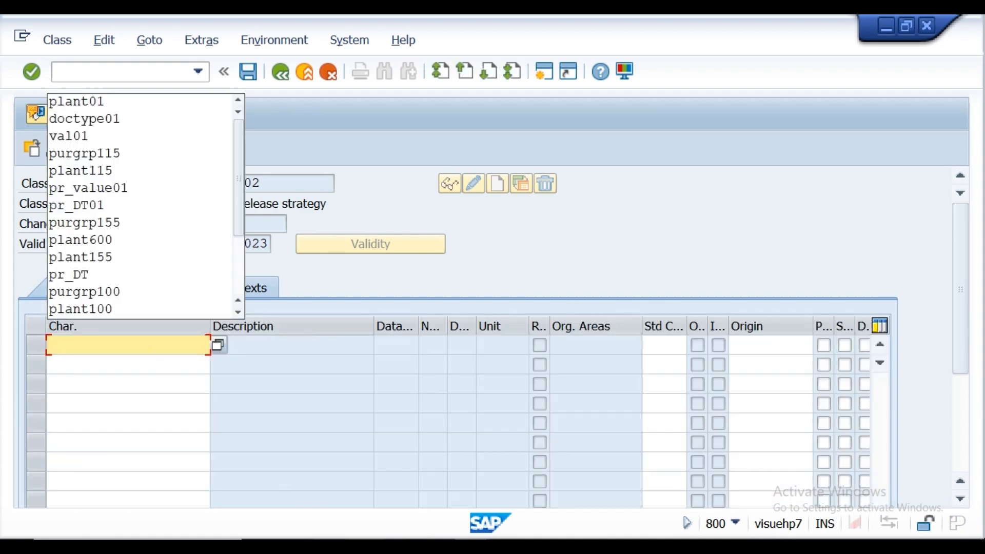
{"action": "key", "text": "alt+Tab"}
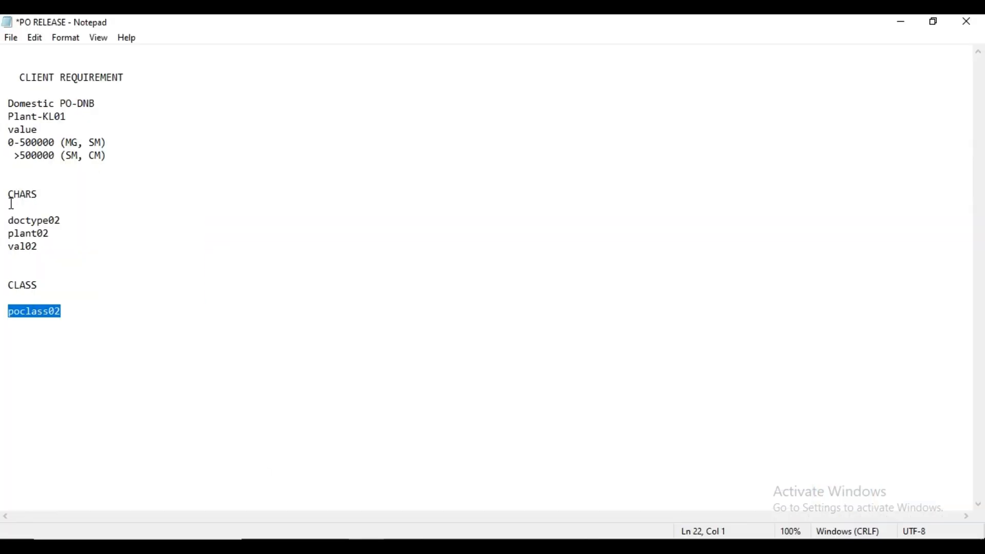
{"action": "left_click_drag", "start_coordinate": [11, 221], "coordinate": [61, 222]}
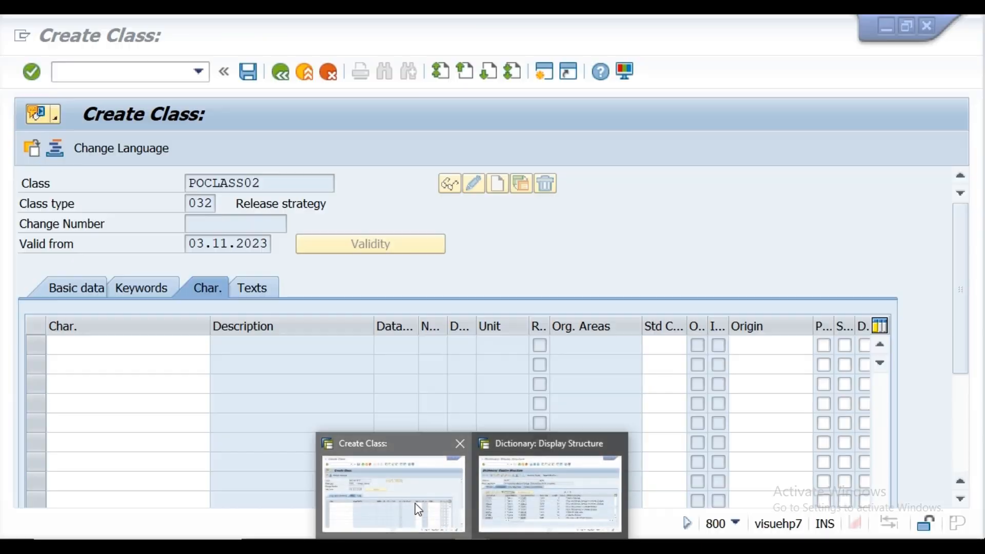
{"action": "left_click", "coordinate": [417, 510]}
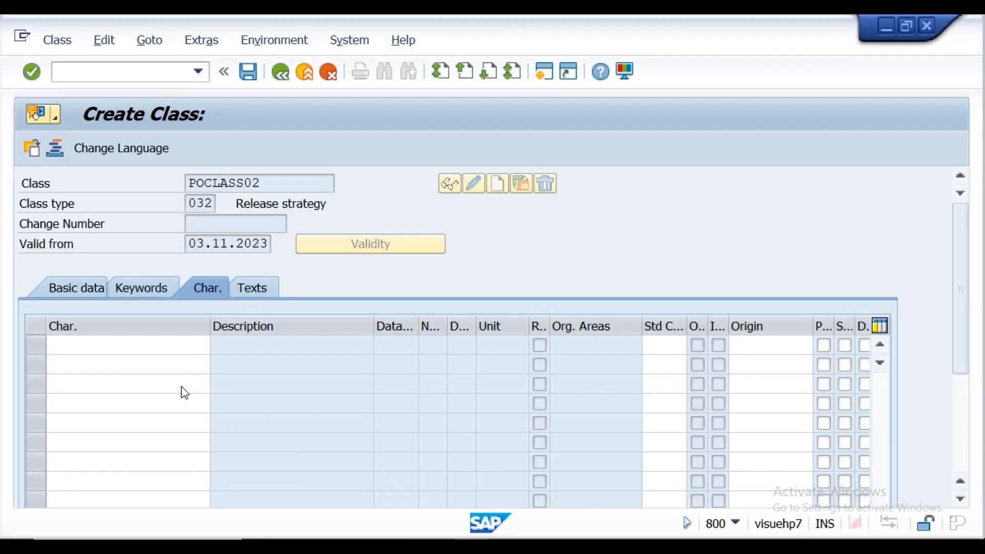
{"action": "left_click", "coordinate": [132, 344]}
{"action": "type", "text": "doctype02"}
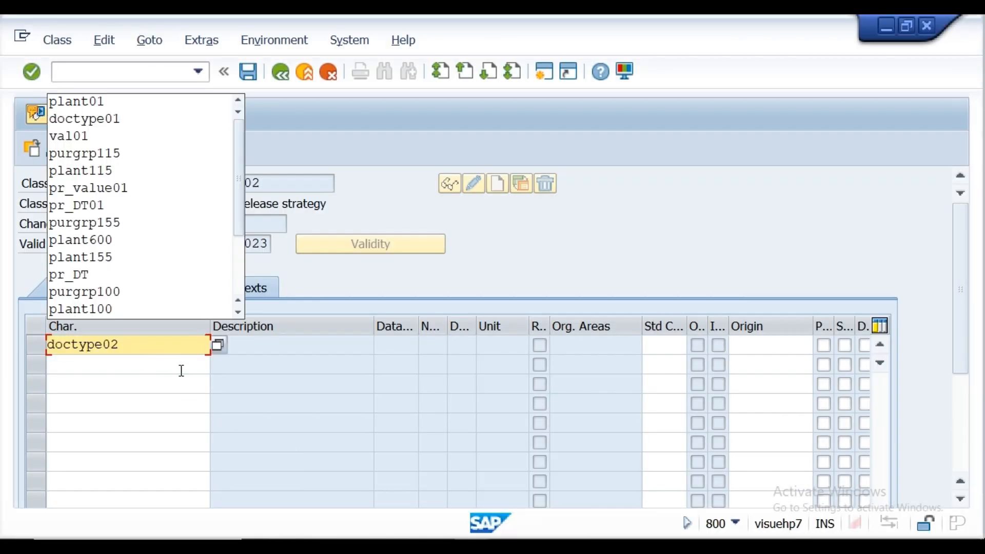
- Copy plant02 from the Notepad notes and enter it as the second characteristic of the class in SAP
{"action": "left_click", "coordinate": [162, 365]}
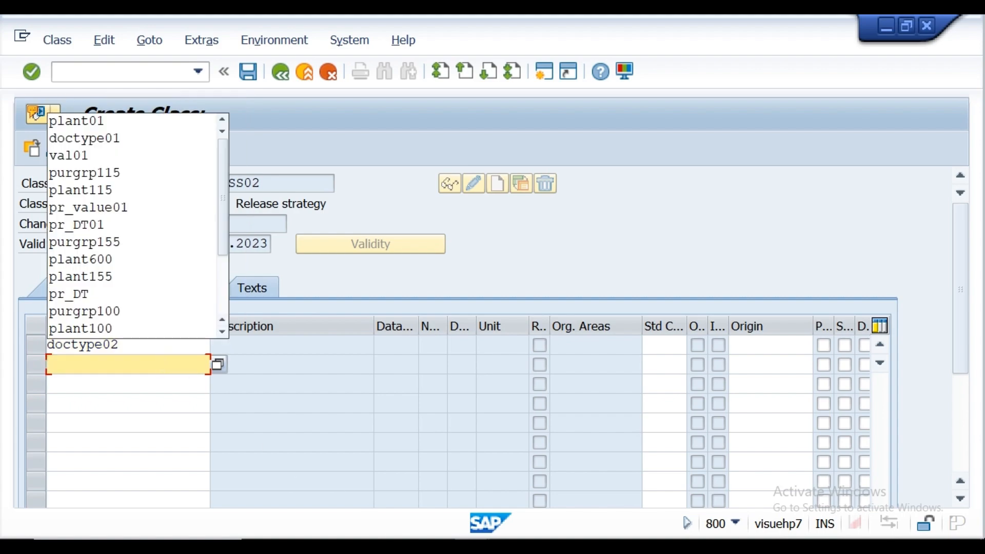
{"action": "key", "text": "alt+Tab"}
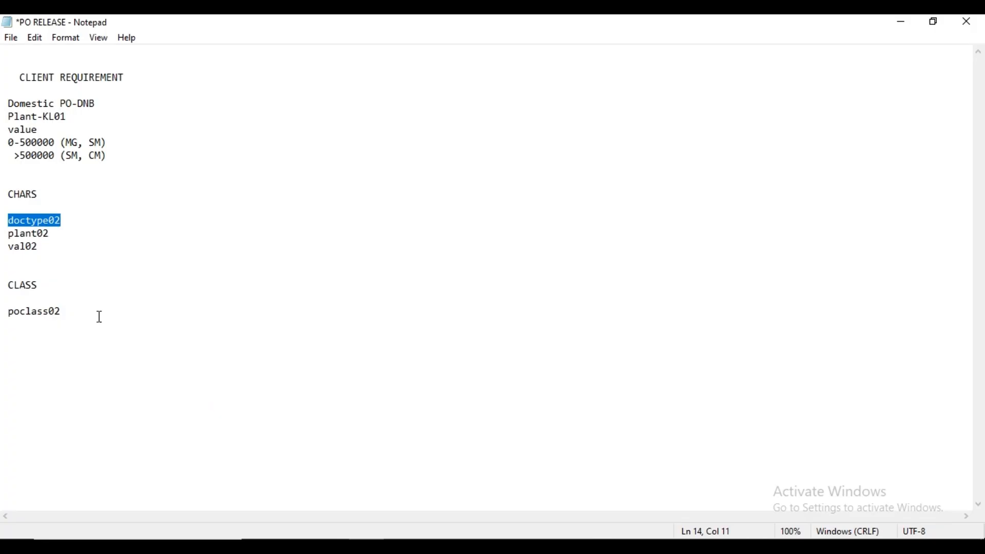
{"action": "left_click_drag", "start_coordinate": [9, 237], "coordinate": [51, 241]}
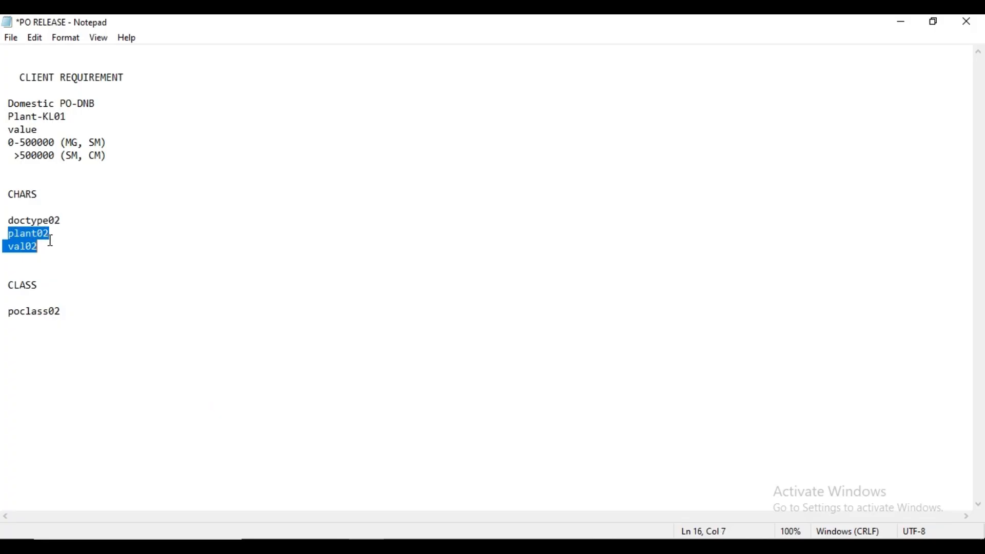
{"action": "left_click", "coordinate": [50, 235]}
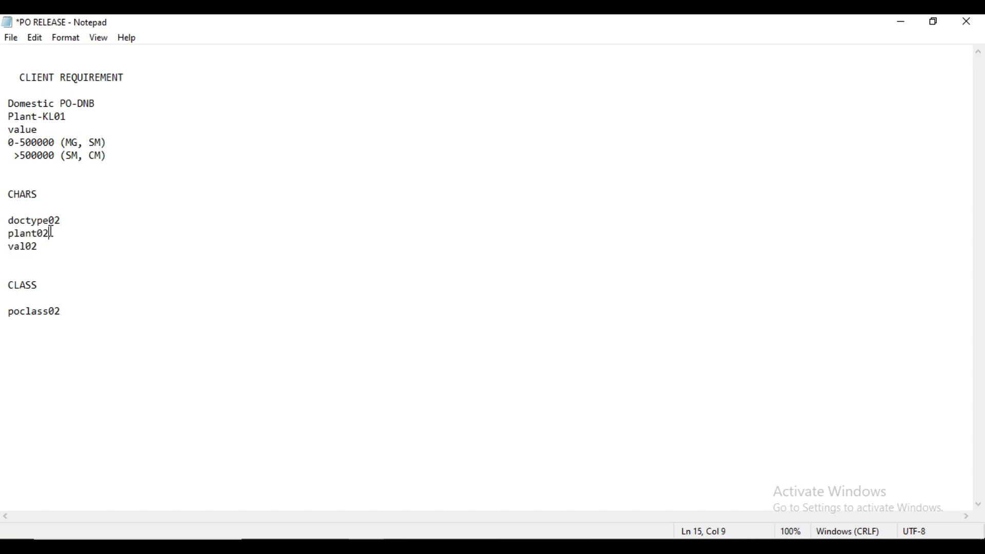
{"action": "left_click_drag", "start_coordinate": [51, 232], "coordinate": [15, 233]}
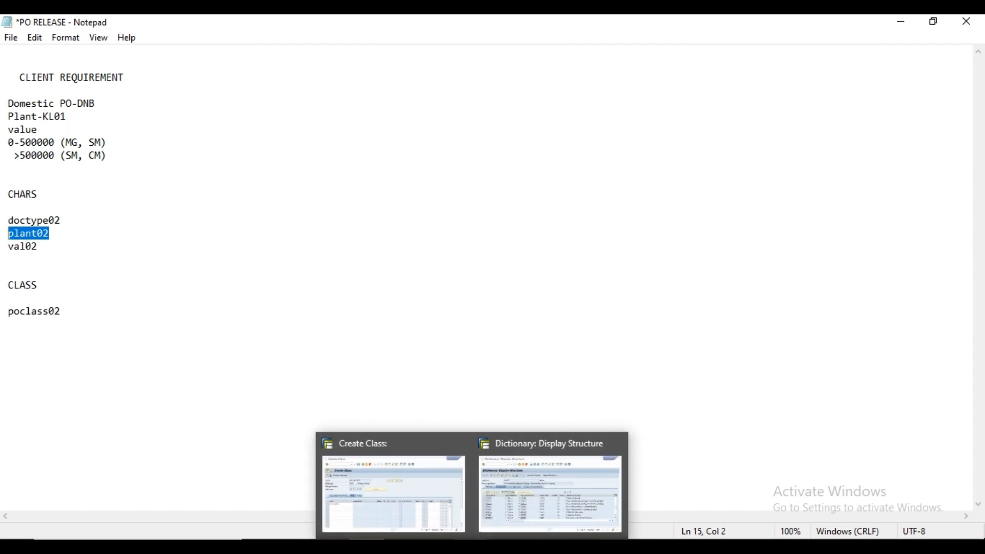
{"action": "left_click", "coordinate": [437, 519]}
{"action": "left_click", "coordinate": [138, 372]}
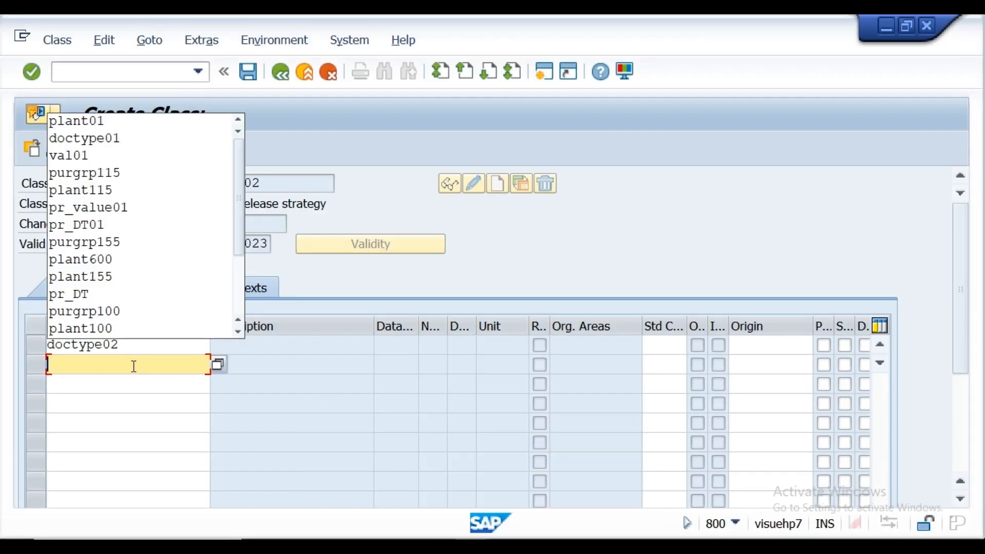
{"action": "type", "text": "plant02"}
- Copy val02 from the Notepad notes and enter it as the third characteristic of the class in SAP
{"action": "left_click", "coordinate": [124, 387]}
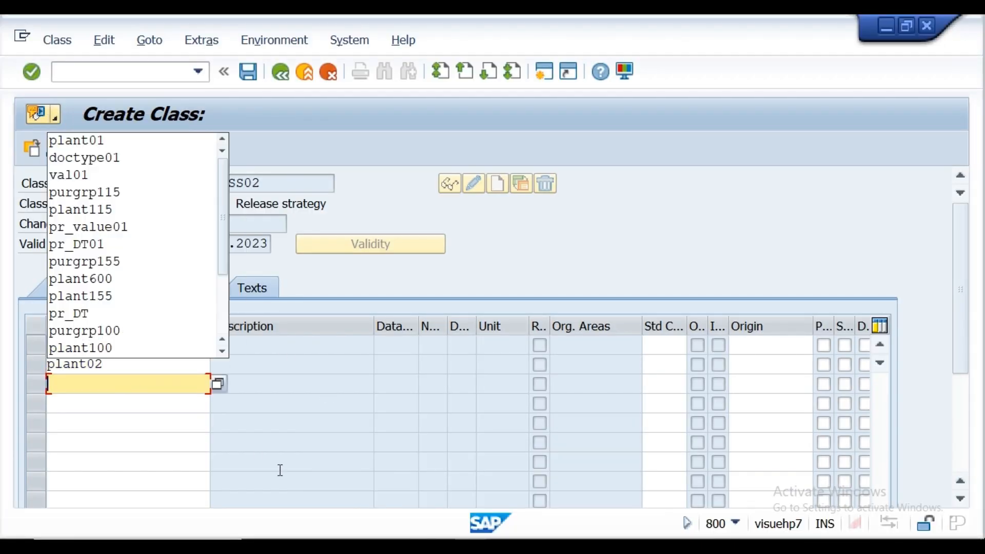
{"action": "key", "text": "alt+Tab"}
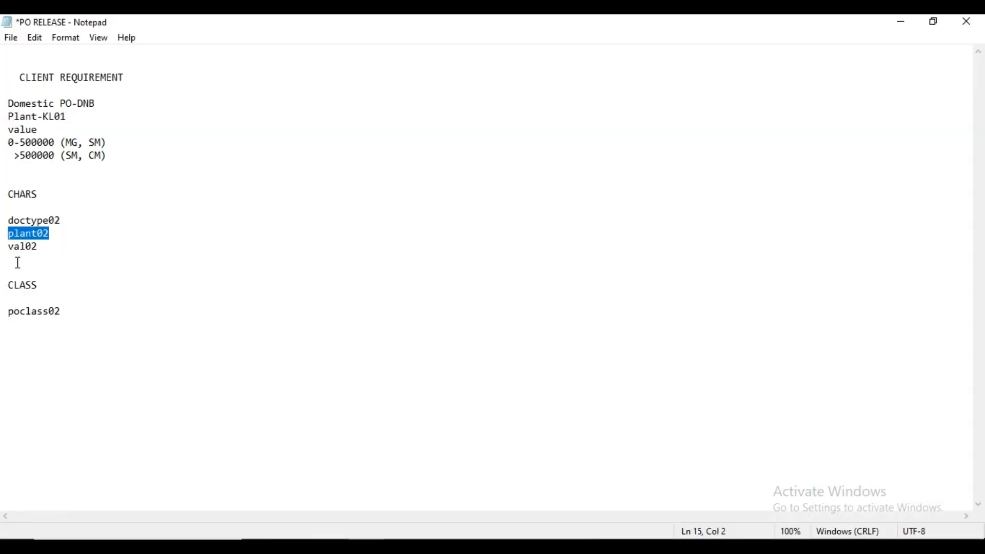
{"action": "left_click_drag", "start_coordinate": [8, 250], "coordinate": [45, 250]}
{"action": "key", "text": "ctrl+c"}
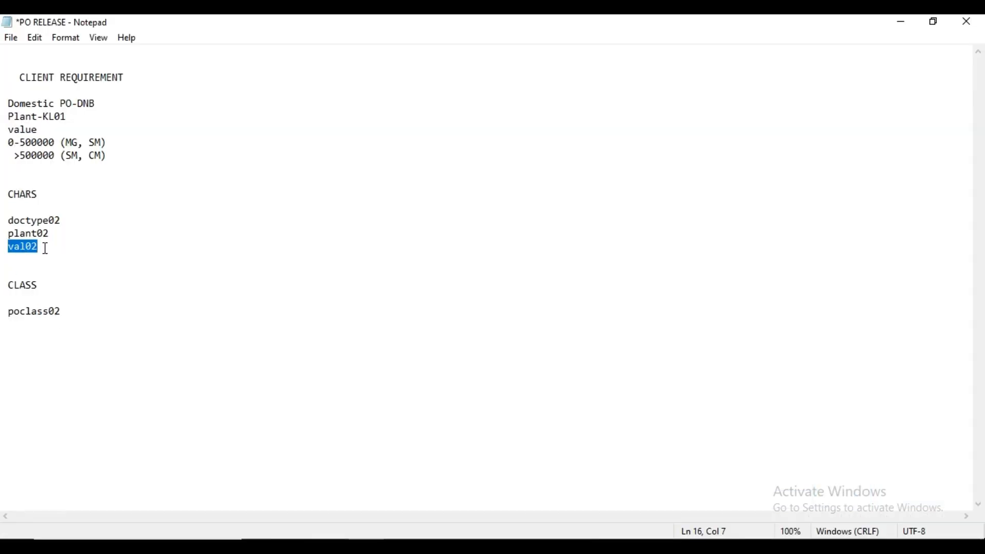
{"action": "mouse_move", "coordinate": [472, 545]}
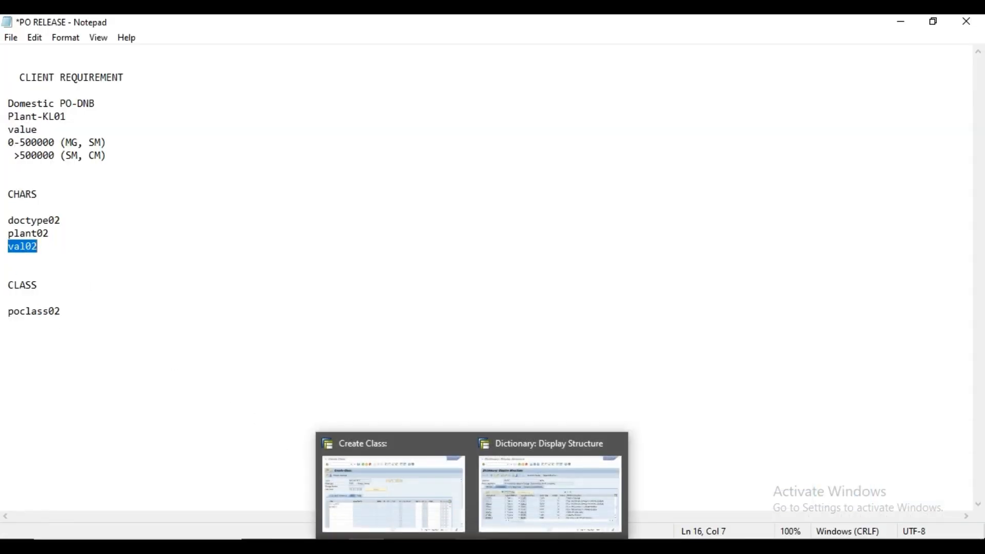
{"action": "left_click", "coordinate": [422, 532]}
{"action": "left_click", "coordinate": [121, 390]}
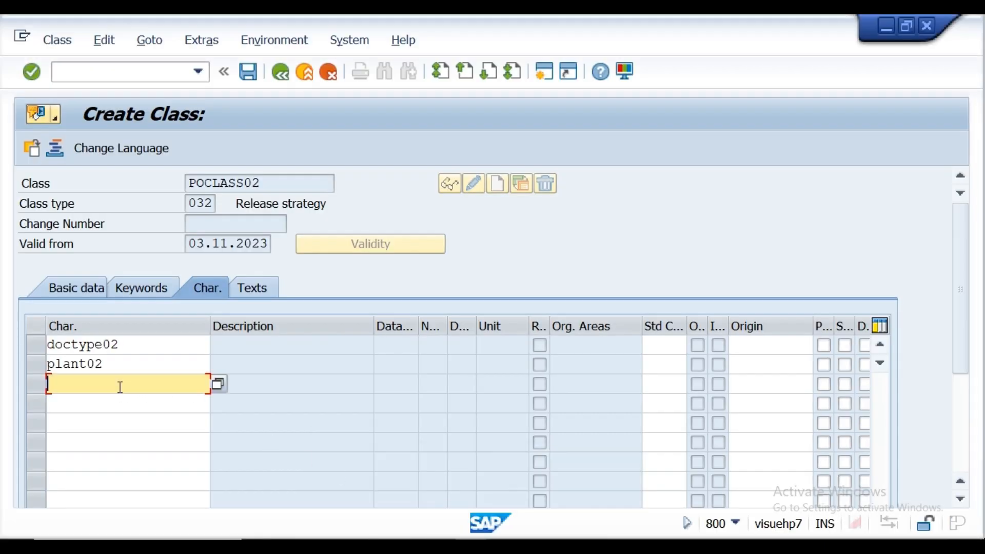
{"action": "key", "text": "ctrl+v"}
- Confirm the three assigned characteristics and save class POCLASS02
{"action": "left_click", "coordinate": [355, 269]}
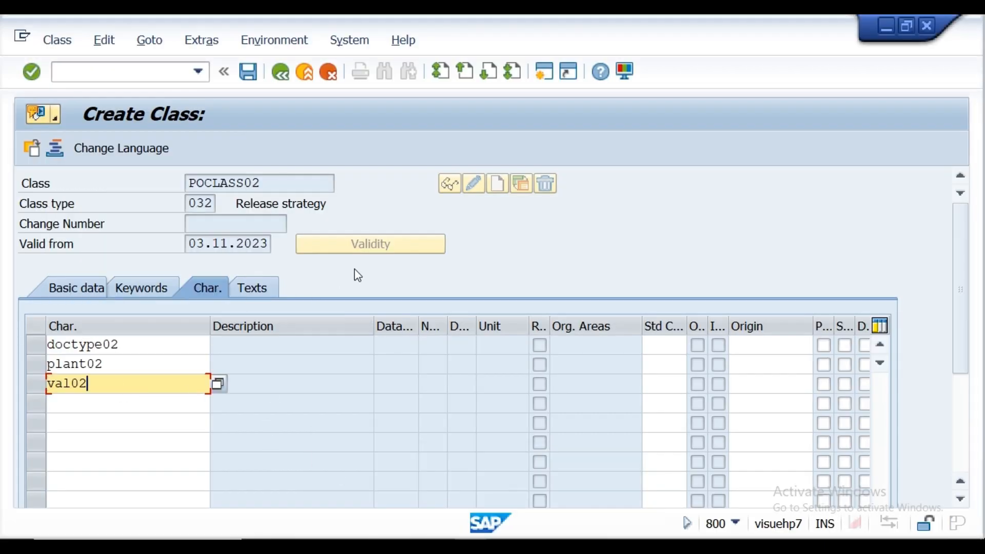
{"action": "left_click", "coordinate": [34, 74]}
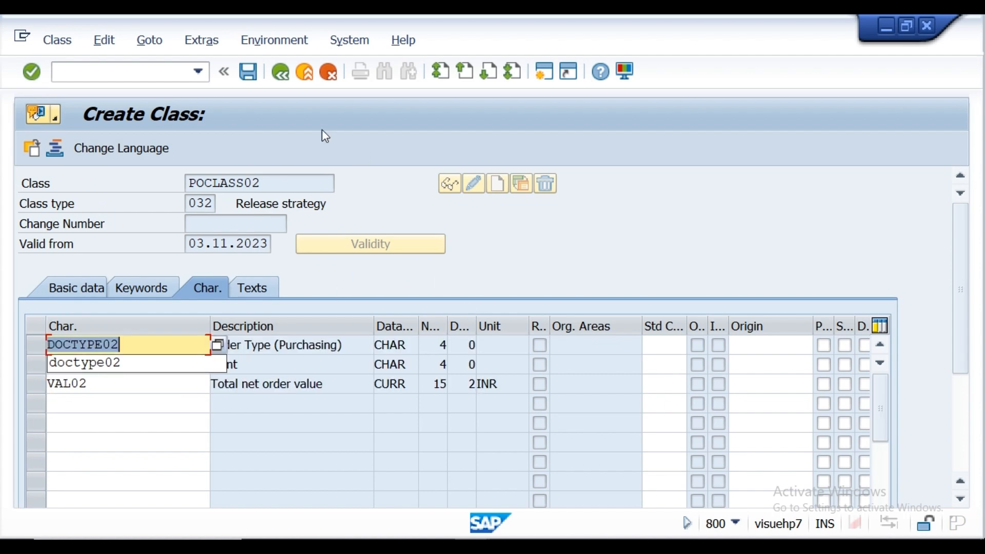
{"action": "left_click", "coordinate": [248, 77]}
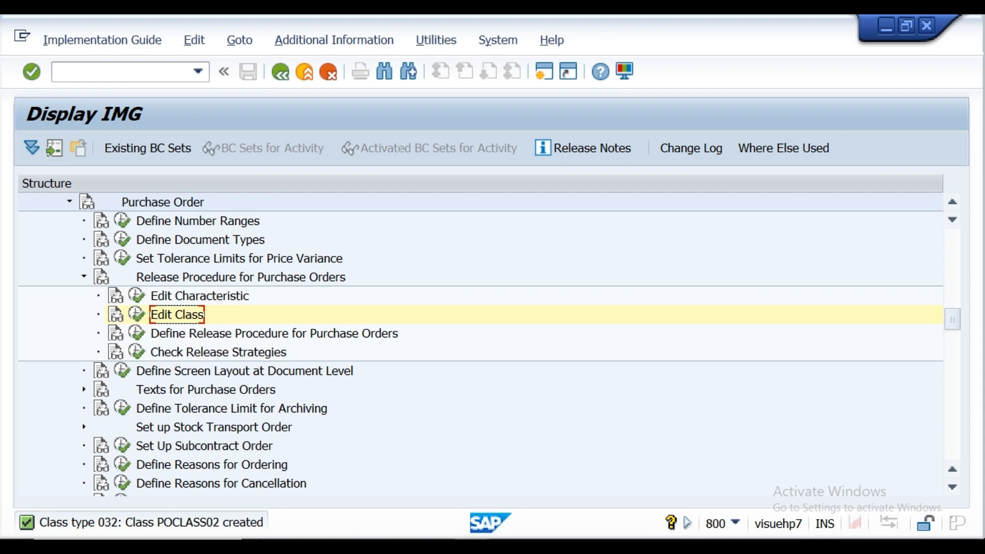
- Switch to the Release procedure document in Word and read the Step 03 instructions for creating a release group
{"action": "mouse_move", "coordinate": [366, 546]}
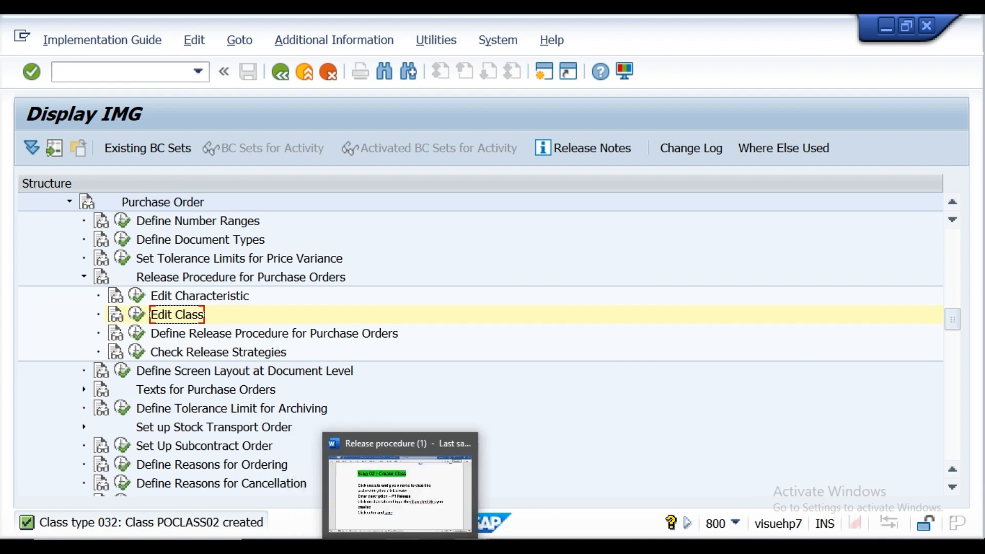
{"action": "left_click", "coordinate": [384, 496]}
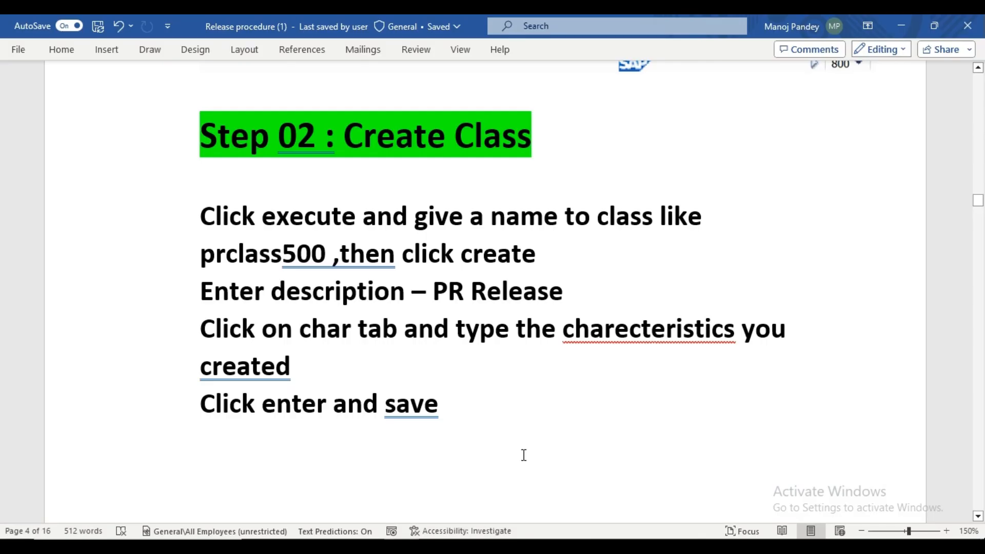
{"action": "left_click", "coordinate": [978, 516]}
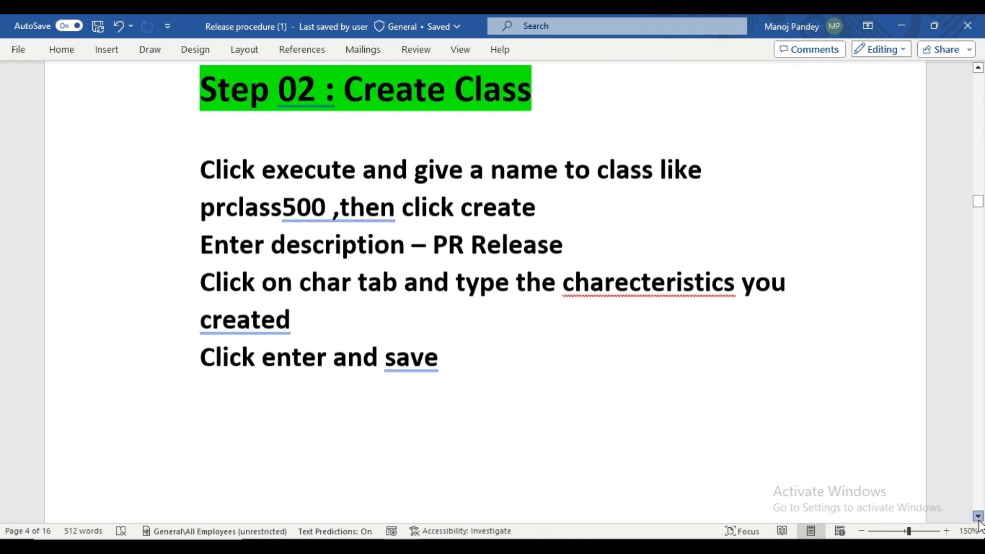
{"action": "left_click_drag", "start_coordinate": [978, 516], "coordinate": [978, 516]}
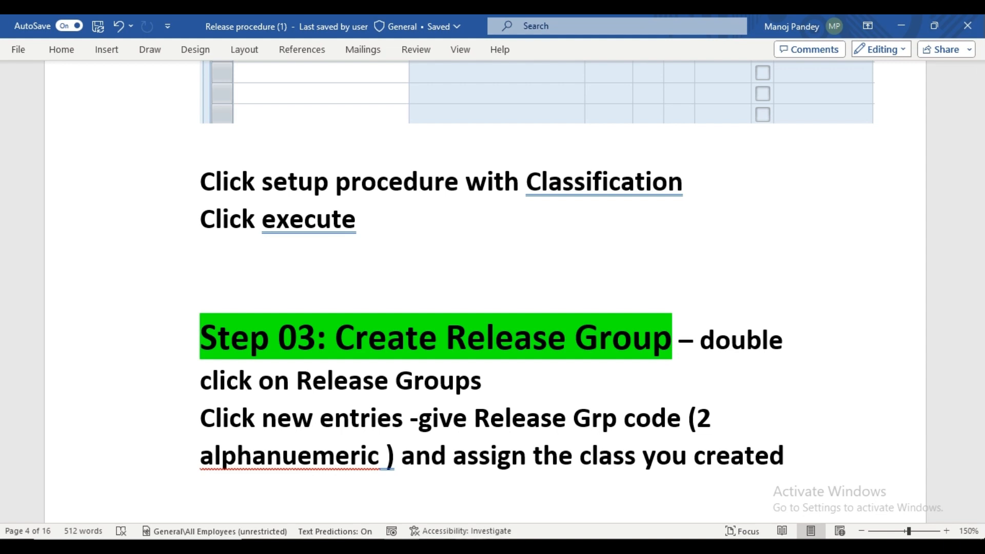
{"action": "mouse_move", "coordinate": [472, 546]}
{"action": "left_click", "coordinate": [978, 516]}
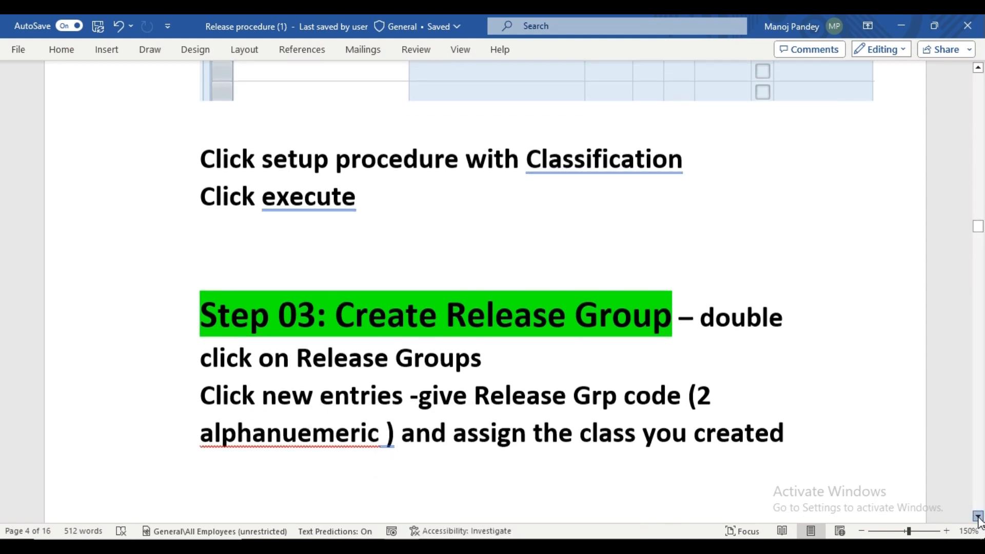
{"action": "left_click", "coordinate": [979, 517]}
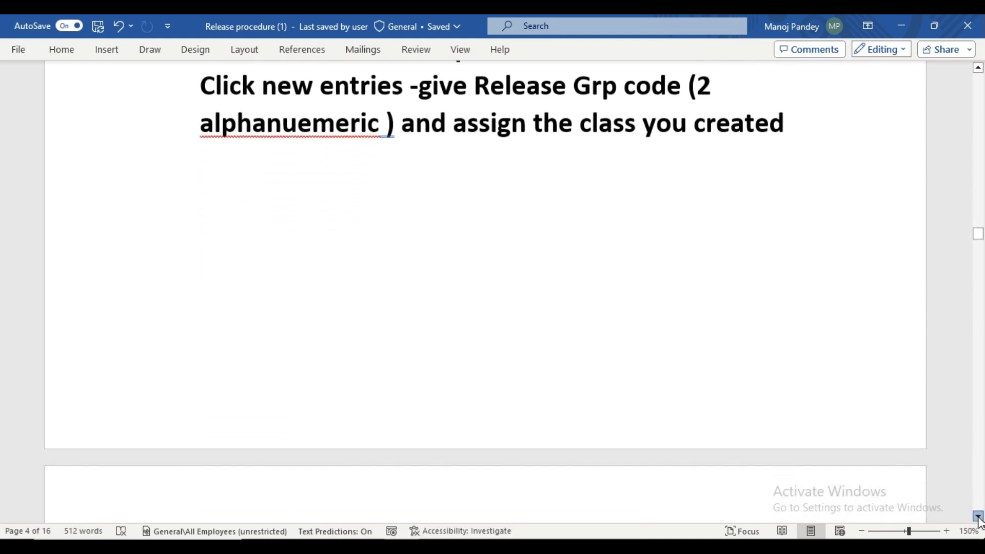
{"action": "left_click", "coordinate": [979, 519]}
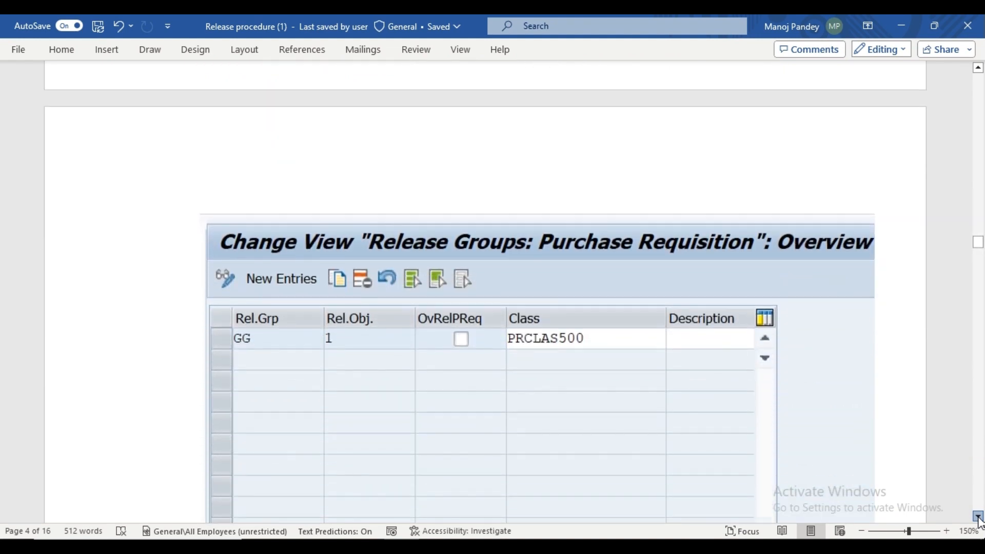
{"action": "left_click", "coordinate": [979, 518]}
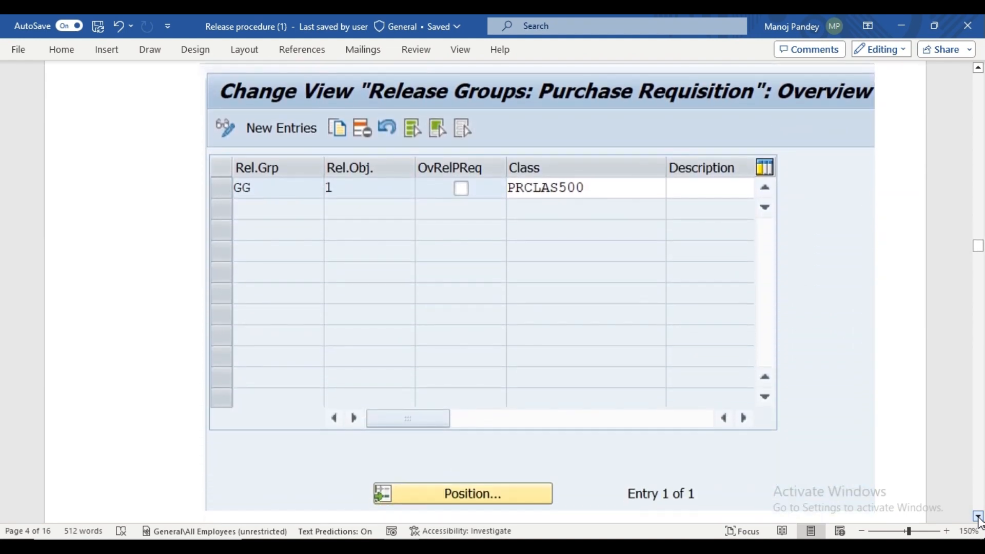
{"action": "left_click", "coordinate": [548, 373]}
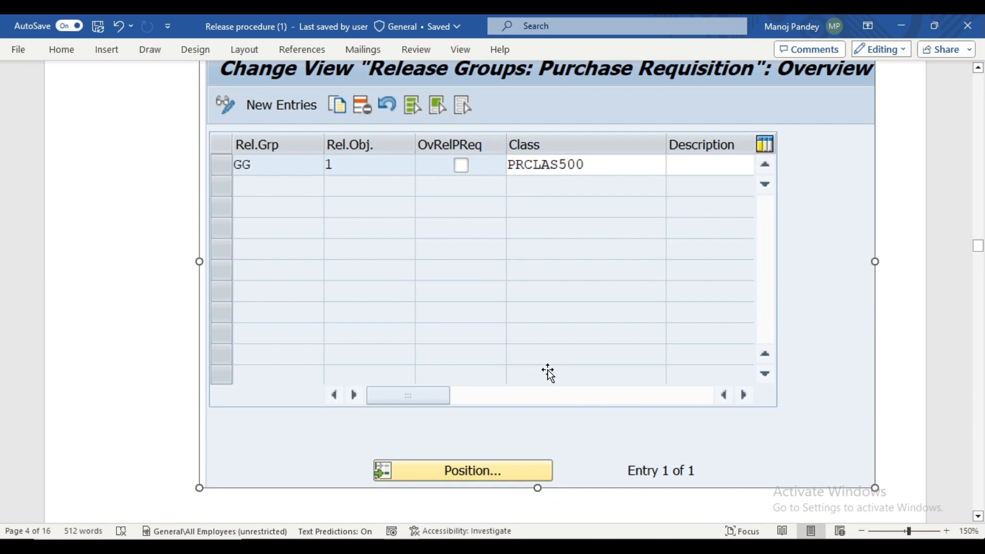
- Return to the SAP implementation guide and open Release Strategies under Define Release Procedure for Purchase Orders
{"action": "mouse_move", "coordinate": [471, 547]}
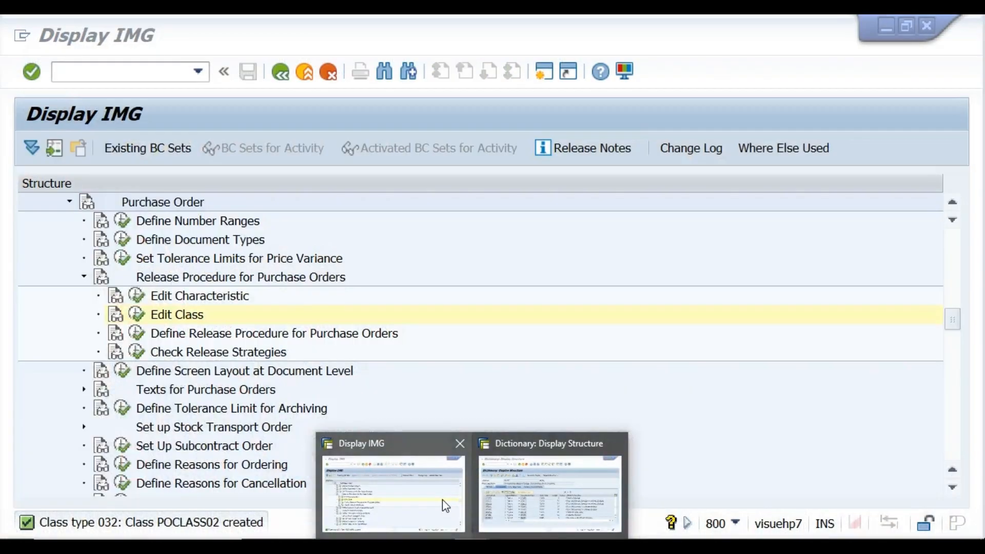
{"action": "left_click", "coordinate": [443, 500]}
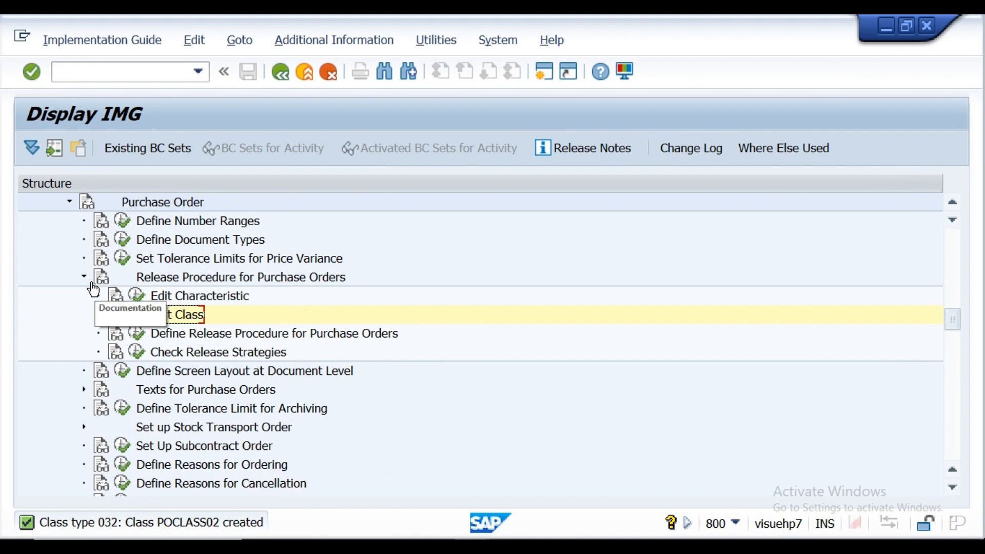
{"action": "left_click", "coordinate": [137, 334]}
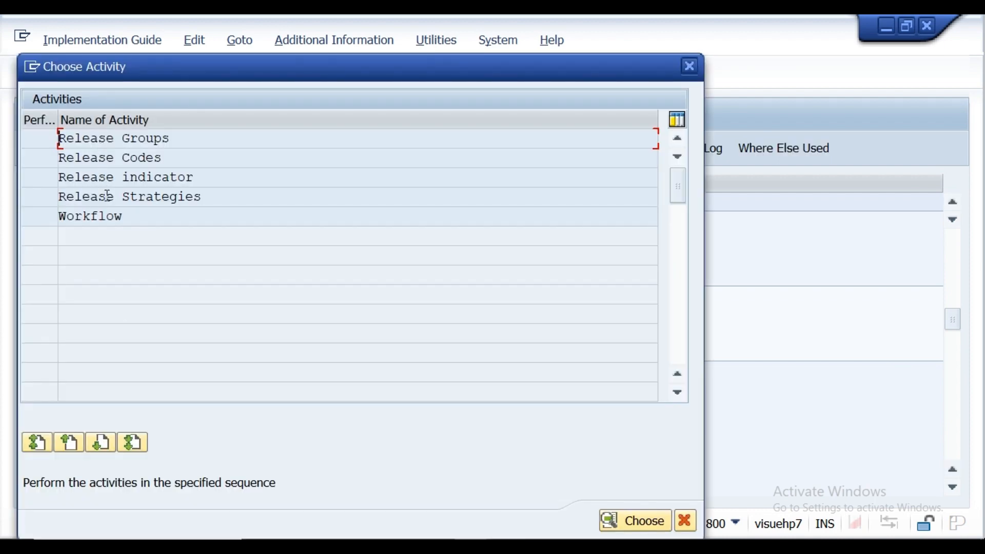
{"action": "double_click", "coordinate": [106, 197]}
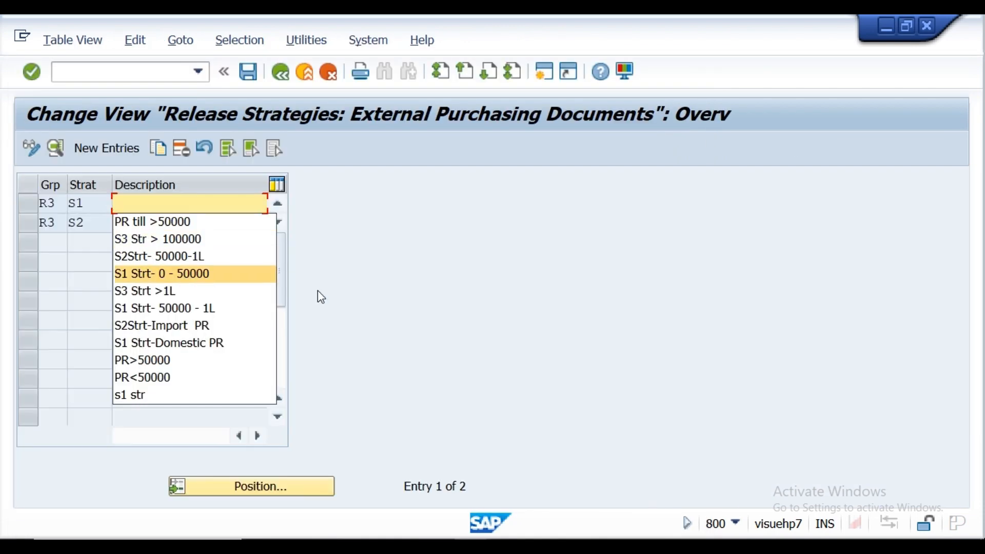
- Delete release strategies S1 and S2 of group R3 and save the emptied release strategies table
{"action": "left_click", "coordinate": [387, 307]}
{"action": "left_click", "coordinate": [31, 208]}
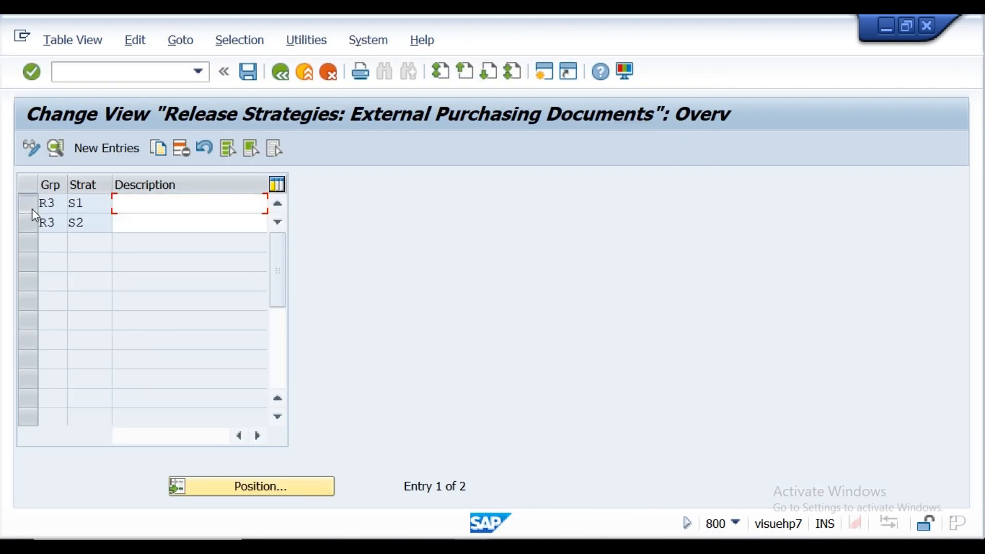
{"action": "left_click", "coordinate": [32, 218]}
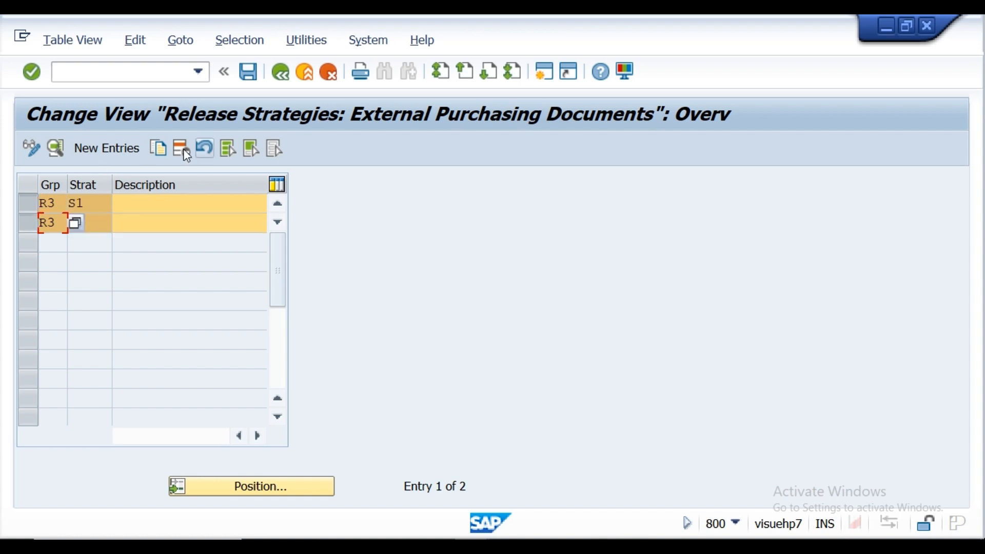
{"action": "left_click", "coordinate": [183, 148]}
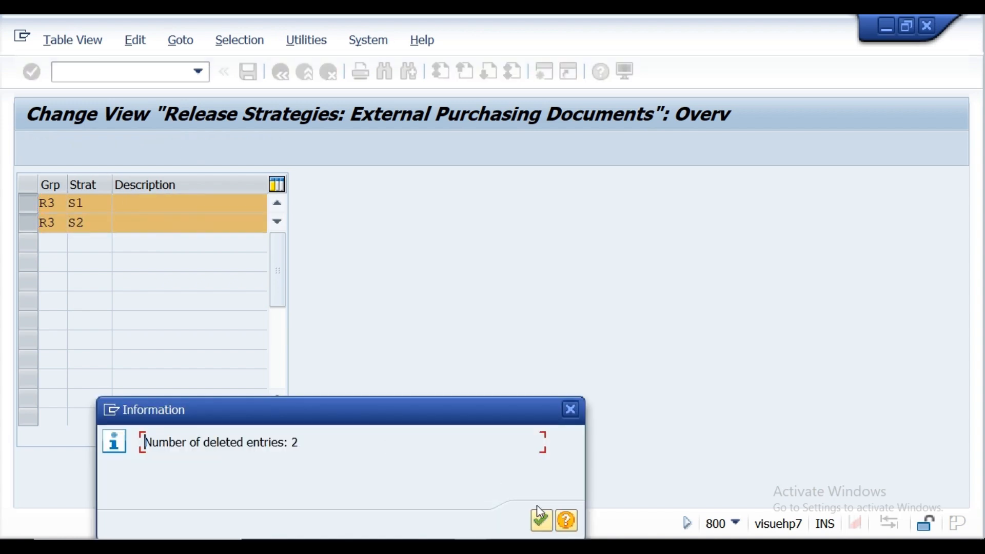
{"action": "left_click", "coordinate": [540, 517]}
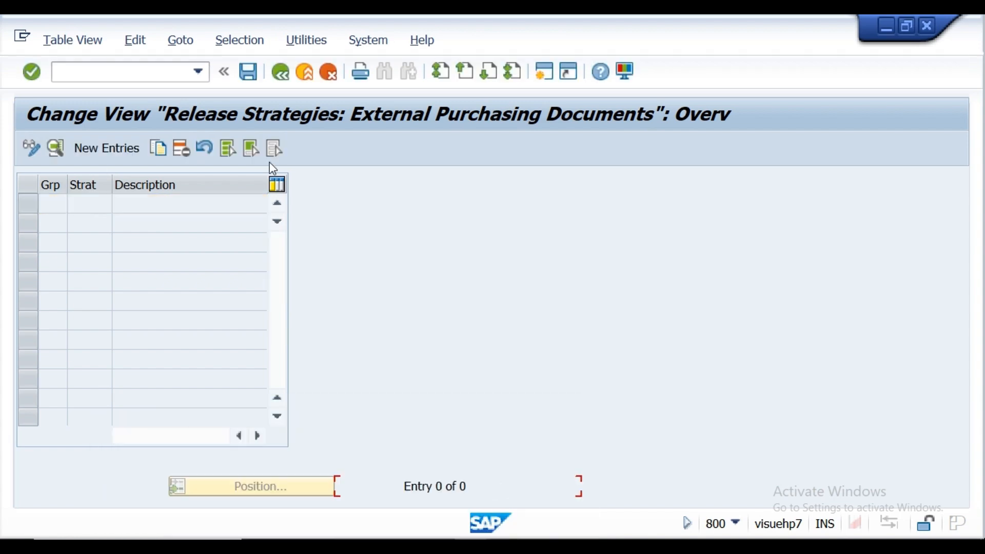
{"action": "left_click", "coordinate": [248, 72]}
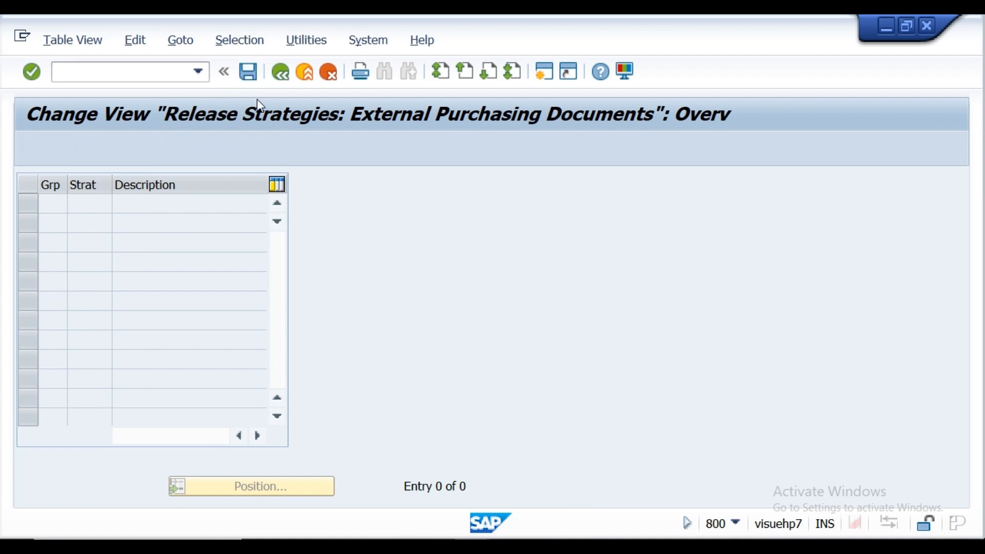
{"action": "left_click", "coordinate": [349, 336]}
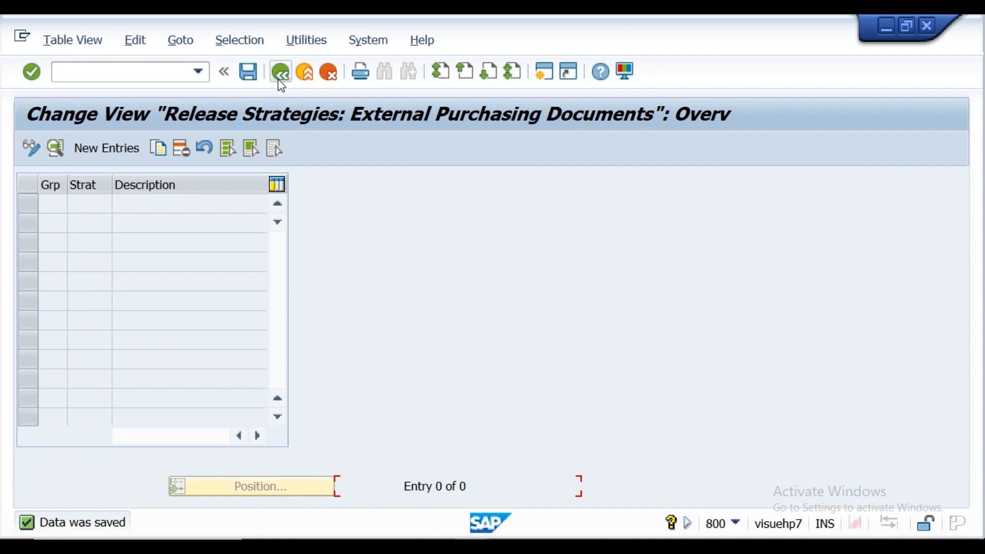
- Open the Release indicator activity to check the existing release IDs, and return to the activity list
{"action": "left_click", "coordinate": [280, 73]}
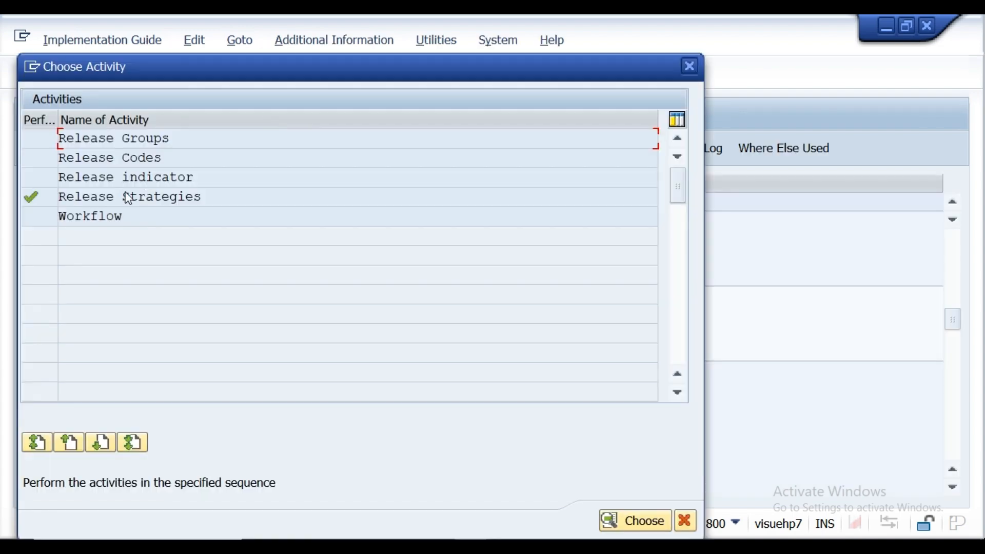
{"action": "double_click", "coordinate": [105, 177]}
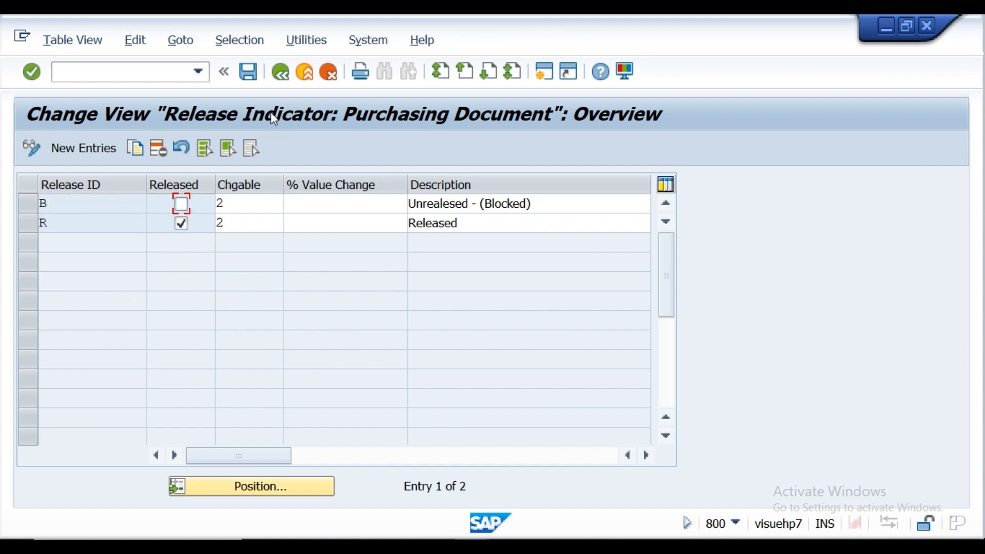
{"action": "left_click", "coordinate": [281, 73]}
- Open Release Codes, delete codes CM, MG and SM of group R3, and save under the proposed customizing request
{"action": "double_click", "coordinate": [124, 158]}
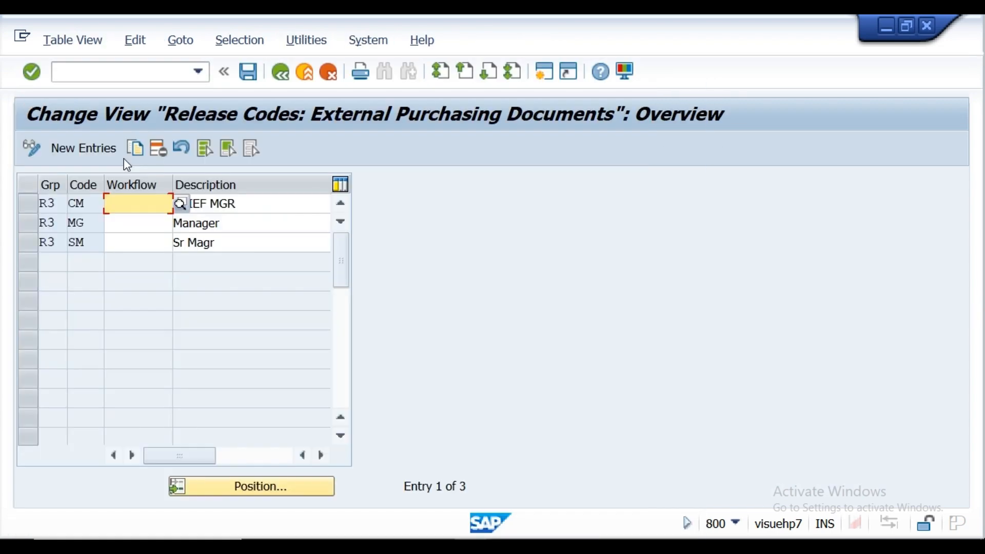
{"action": "left_click", "coordinate": [32, 208]}
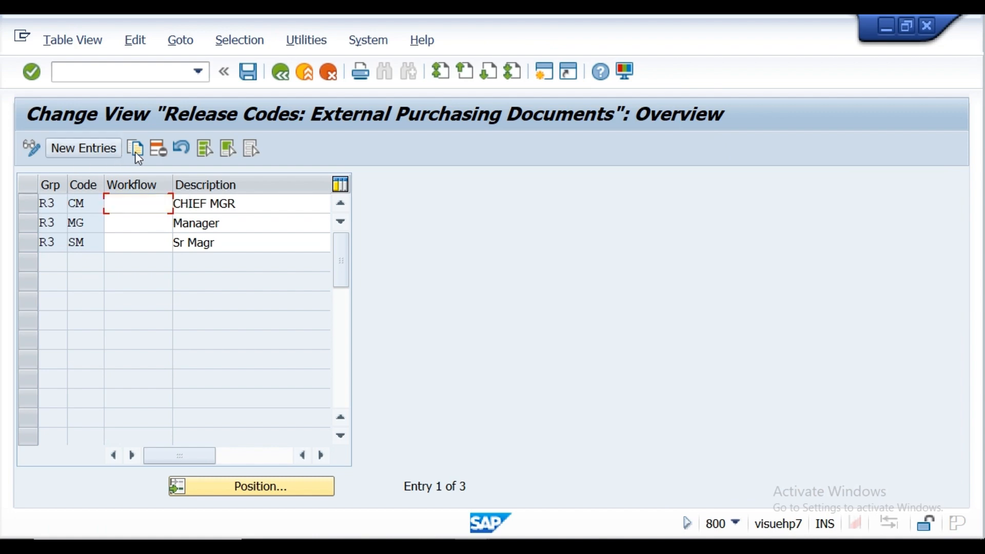
{"action": "left_click", "coordinate": [200, 150]}
{"action": "left_click", "coordinate": [163, 153]}
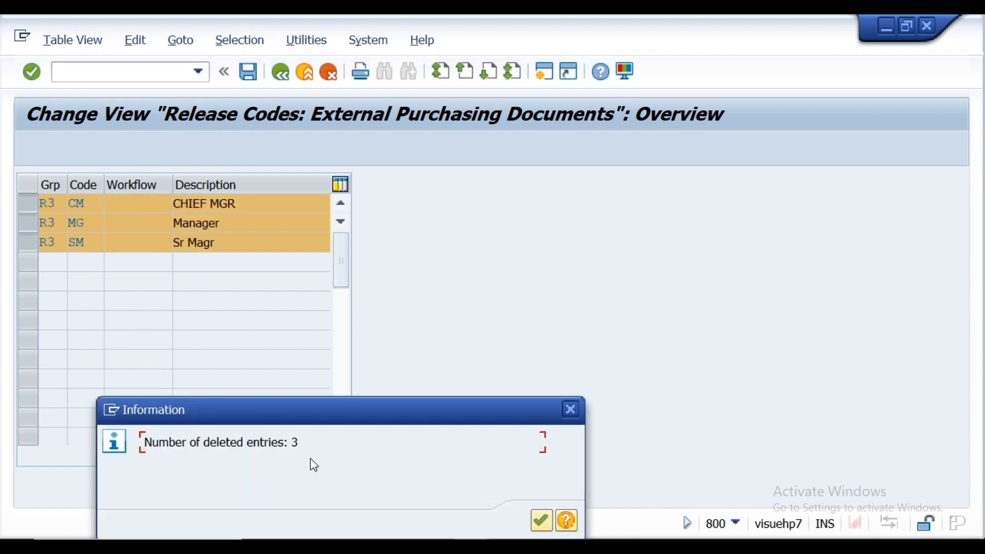
{"action": "left_click", "coordinate": [543, 527]}
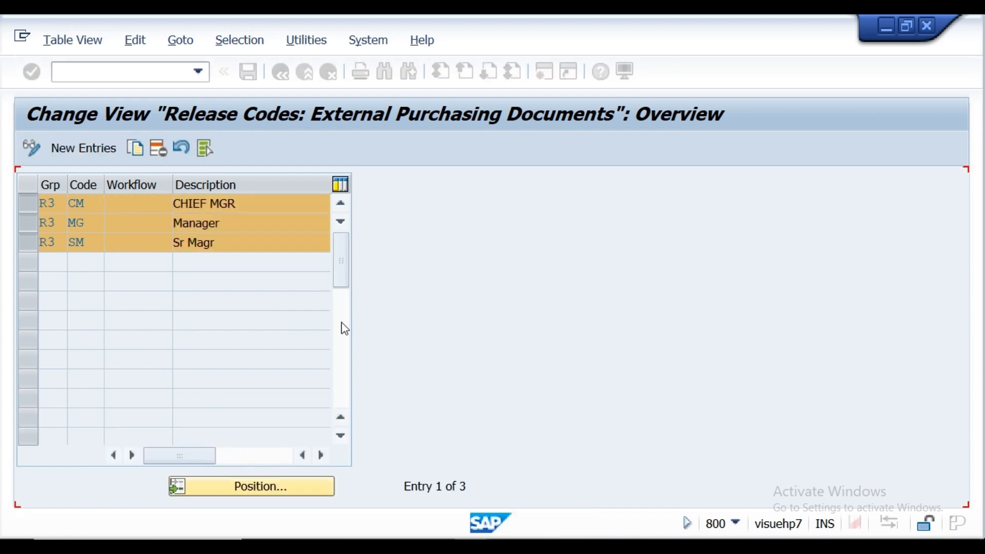
{"action": "left_click", "coordinate": [250, 72]}
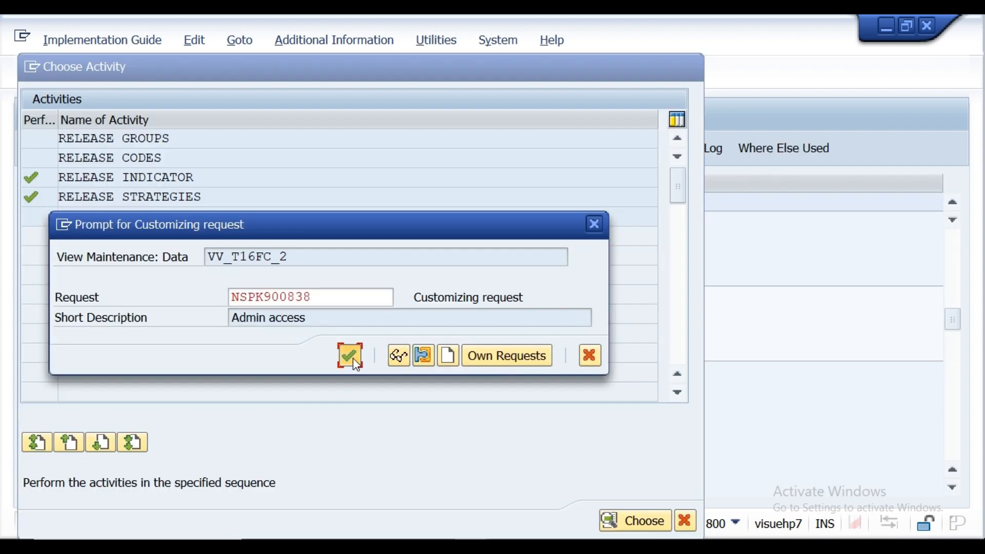
{"action": "left_click", "coordinate": [349, 355]}
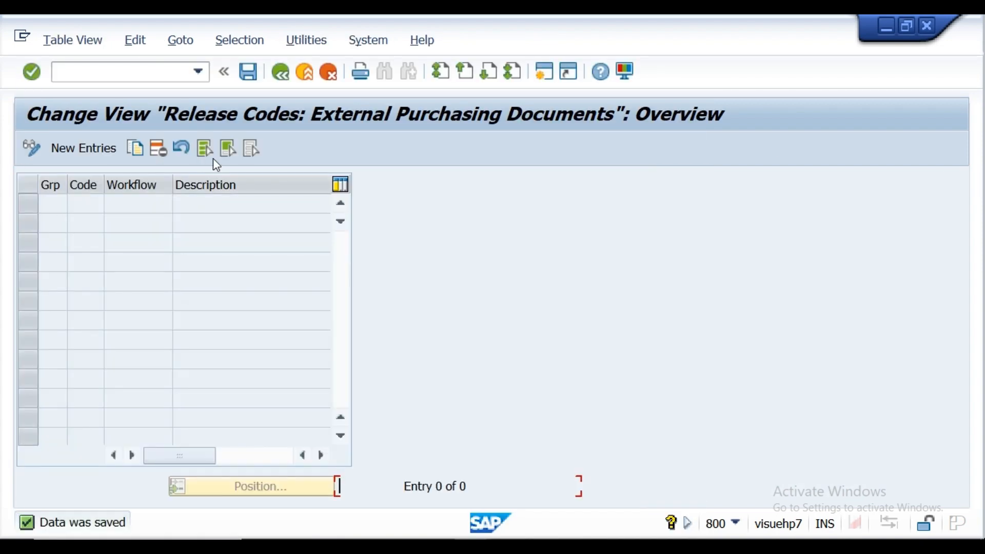
- Open Release Groups, delete group R3 assigned to POCLASS01, and save under the proposed customizing request
{"action": "left_click", "coordinate": [287, 72]}
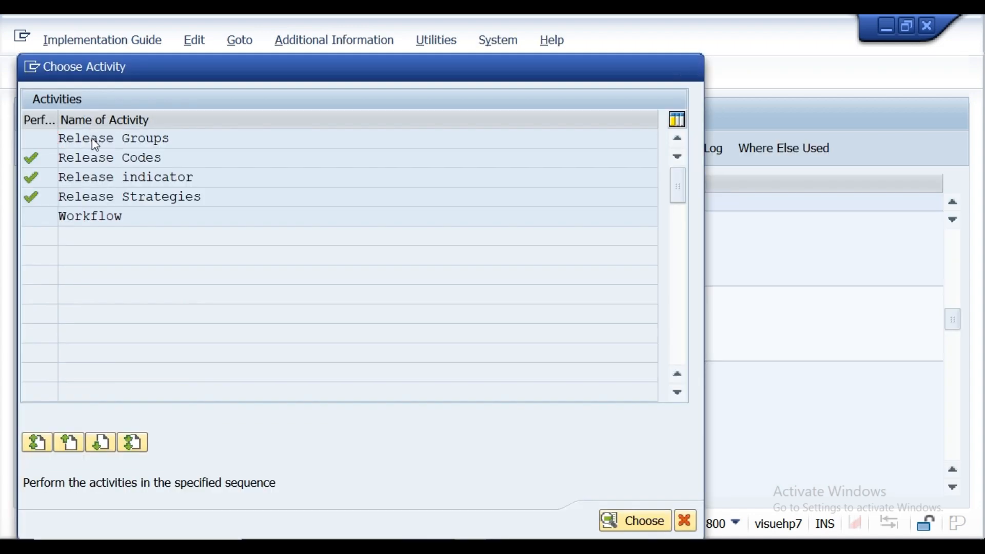
{"action": "double_click", "coordinate": [95, 140]}
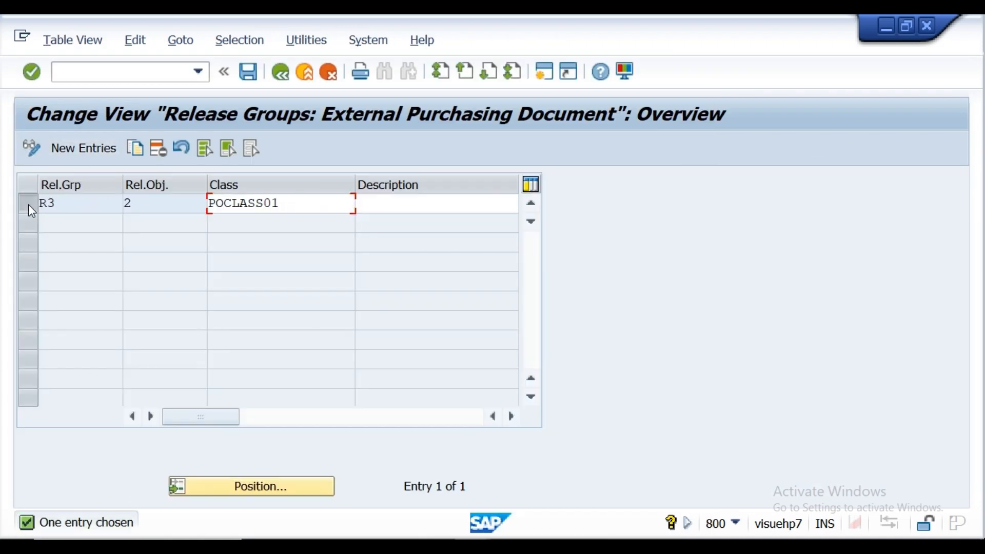
{"action": "left_click", "coordinate": [29, 205]}
{"action": "left_click", "coordinate": [156, 152]}
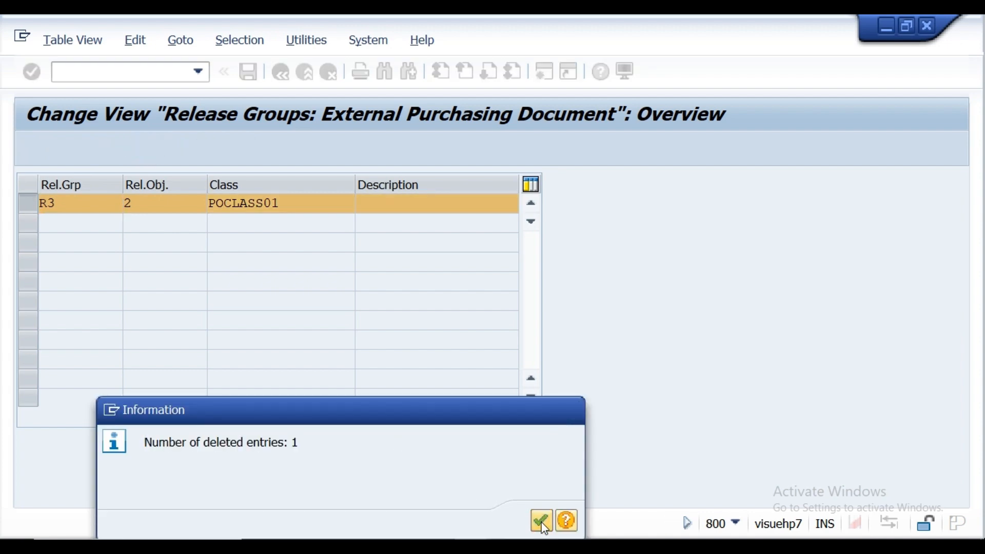
{"action": "left_click", "coordinate": [541, 519]}
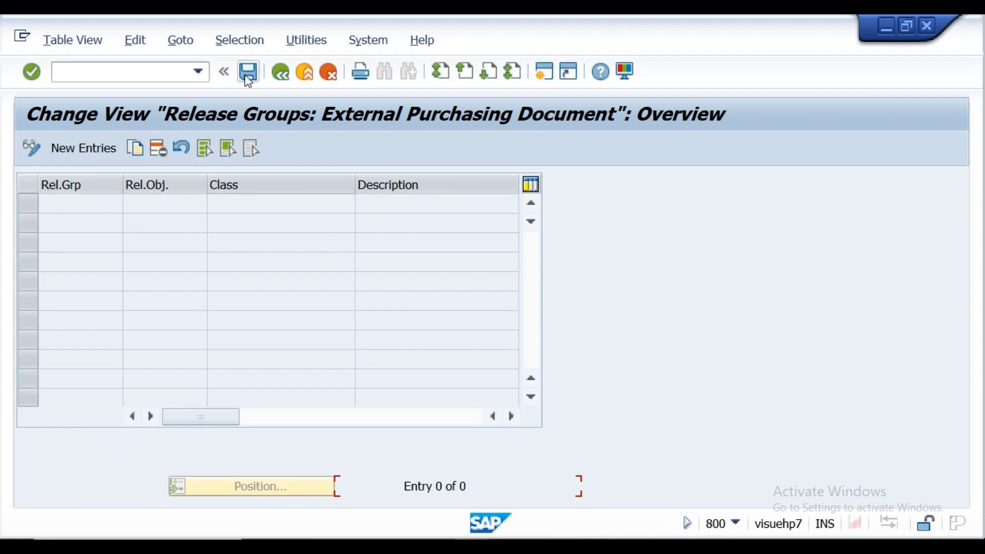
{"action": "left_click", "coordinate": [248, 71]}
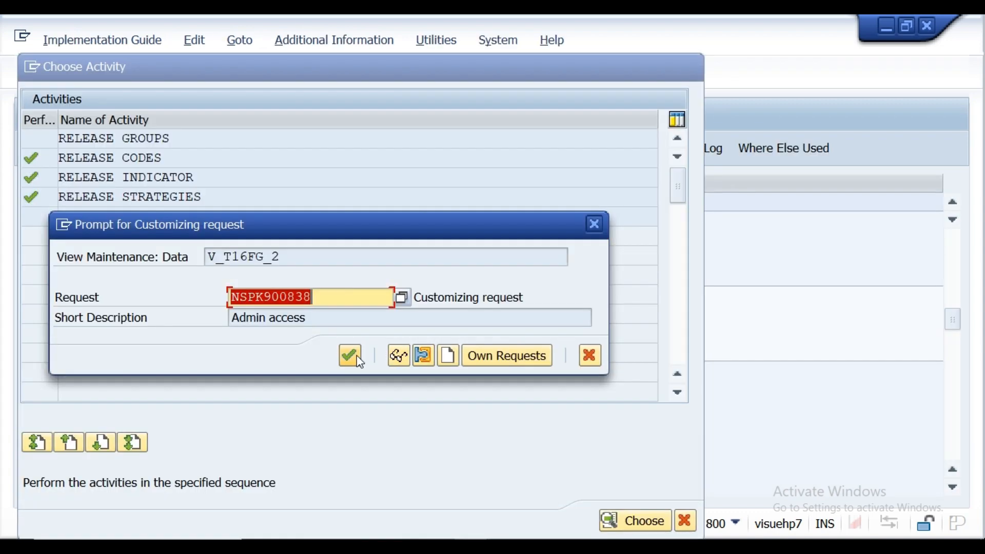
{"action": "left_click", "coordinate": [350, 355]}
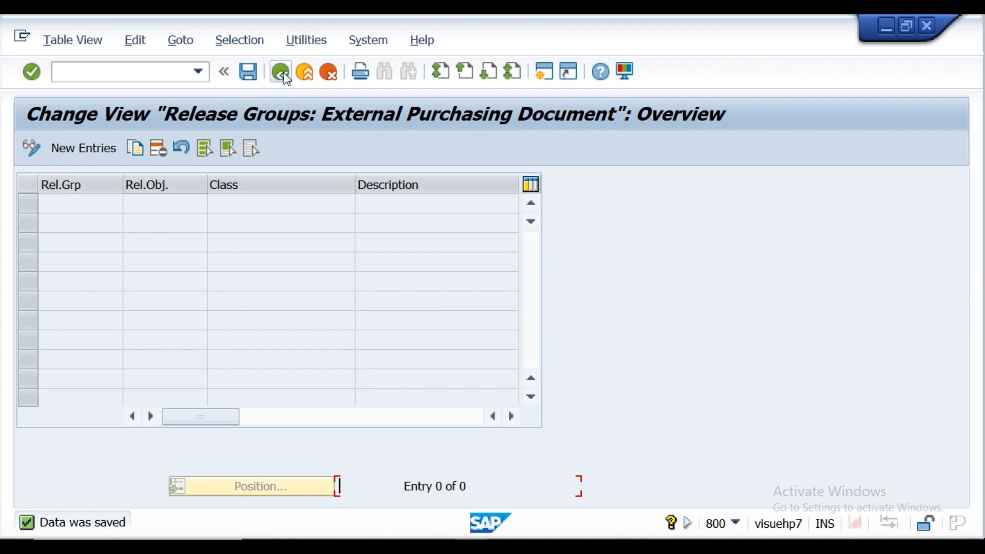
- Reopen Release Groups and create a new entry for release group R4 with class POCLASS02
{"action": "left_click", "coordinate": [280, 73]}
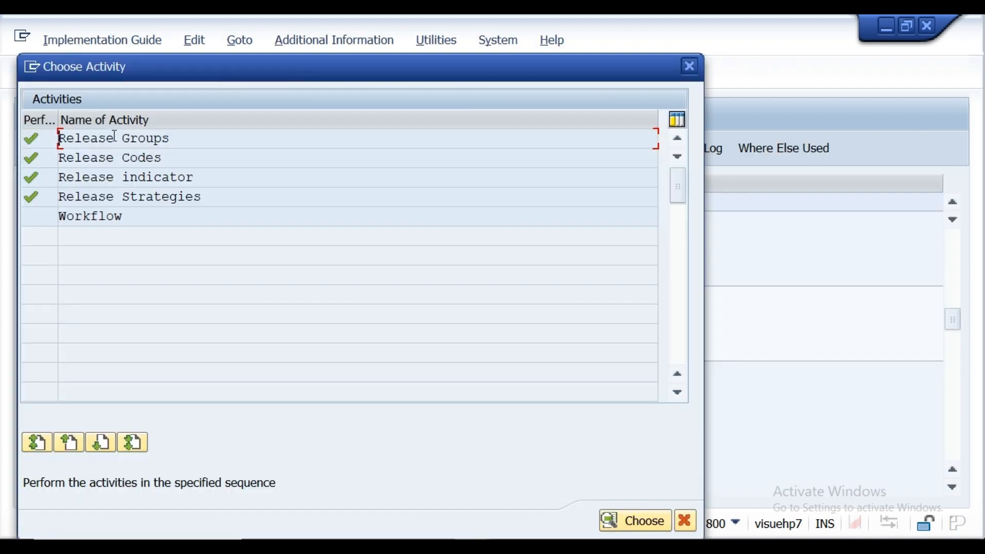
{"action": "double_click", "coordinate": [114, 137]}
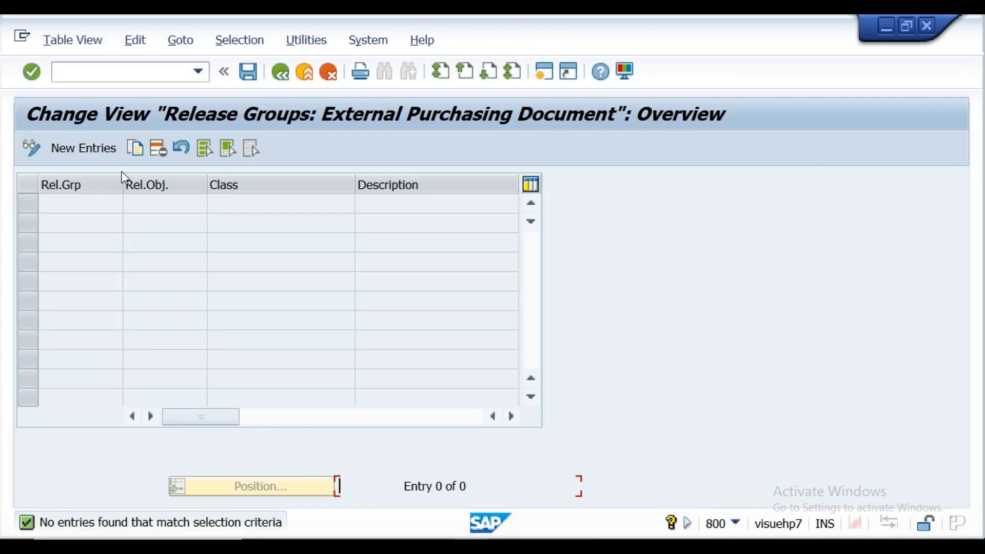
{"action": "left_click", "coordinate": [85, 149]}
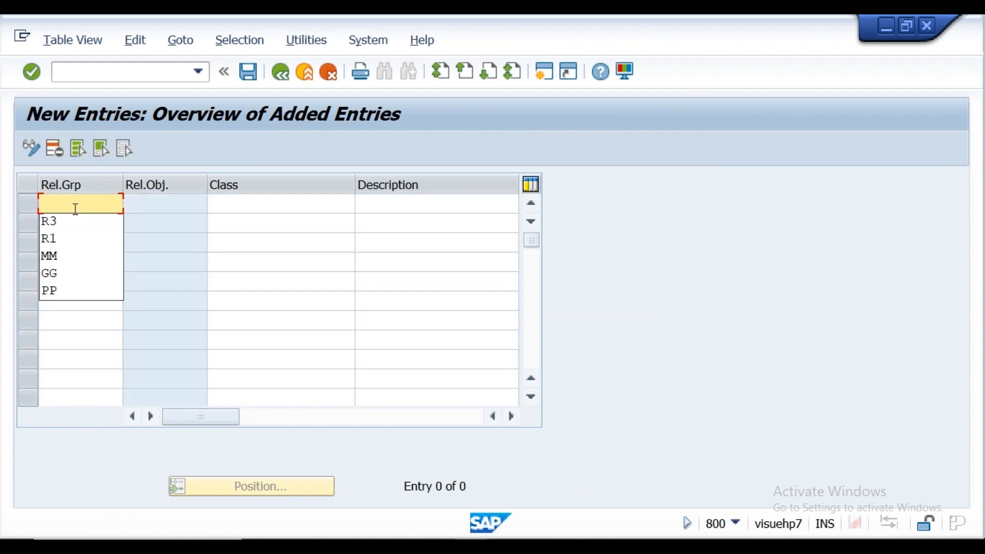
{"action": "type", "text": "R4"}
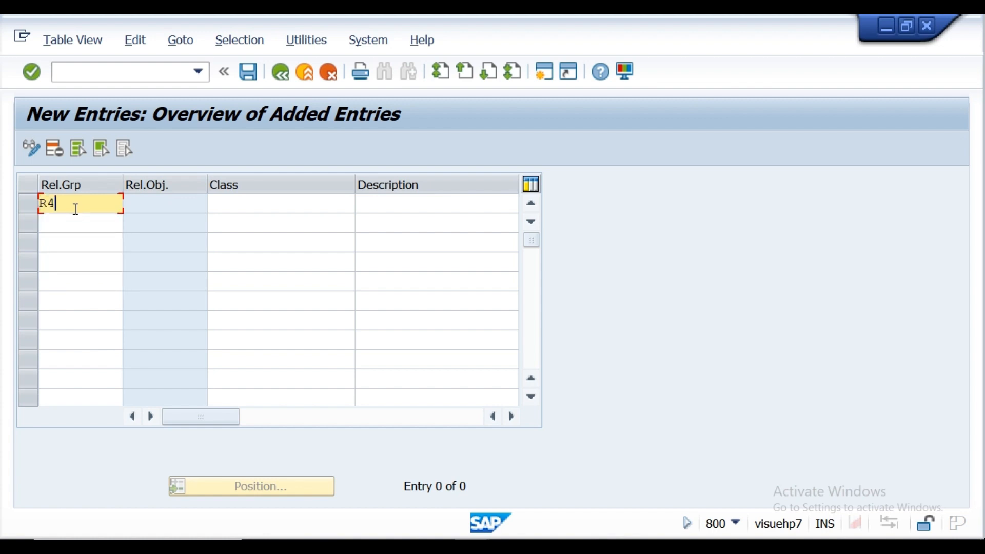
{"action": "left_click", "coordinate": [232, 203]}
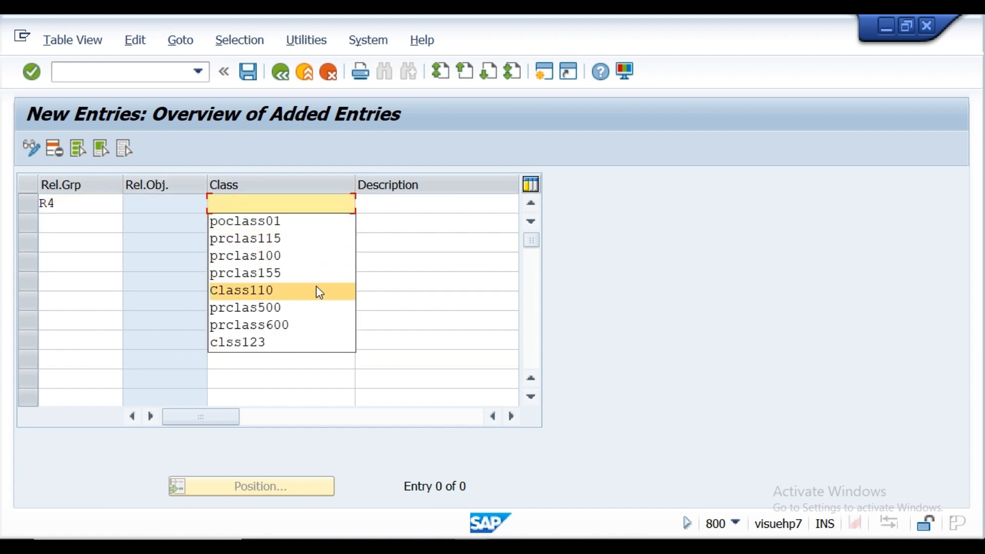
{"action": "left_click", "coordinate": [278, 221]}
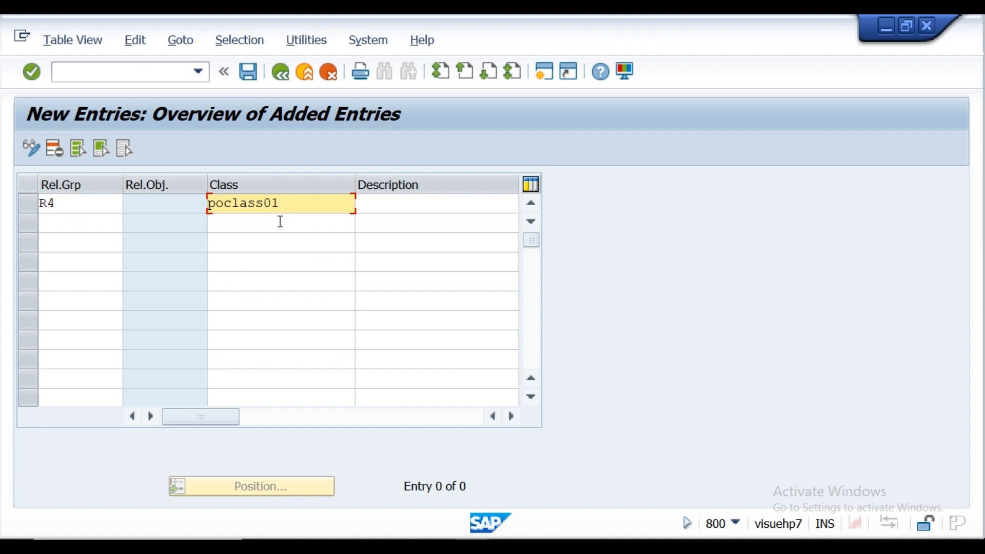
{"action": "key", "text": "BackSpace"}
{"action": "type", "text": "2"}
{"action": "left_click", "coordinate": [31, 72]}
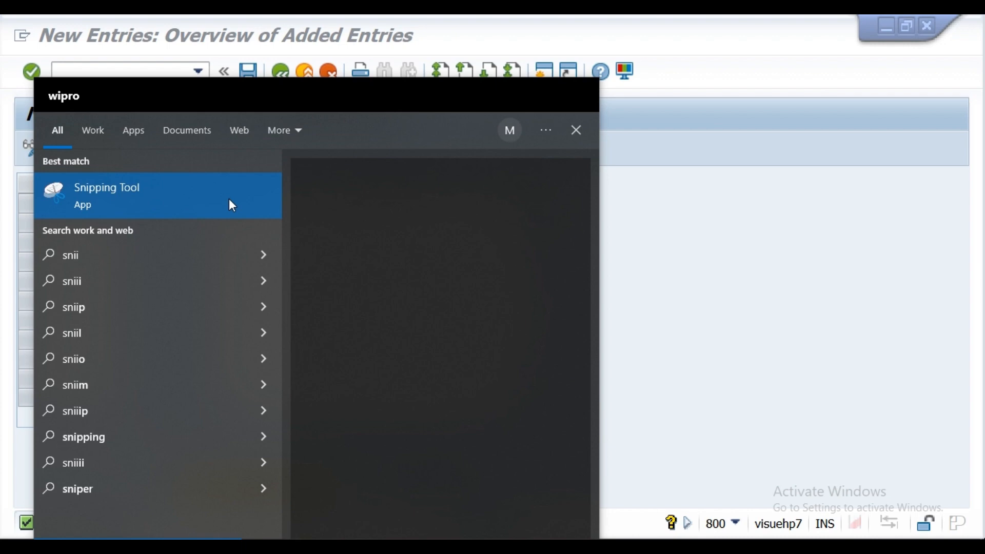
- Capture the new release group entry with Snipping Tool, highlight R4 and POCLASS02, and copy the snip
{"action": "left_click", "coordinate": [229, 198]}
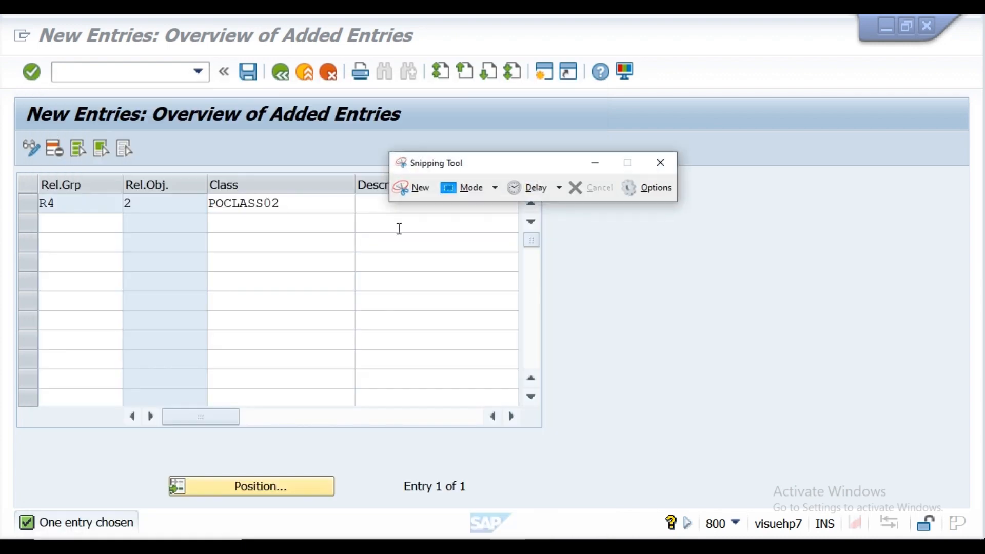
{"action": "left_click", "coordinate": [411, 198]}
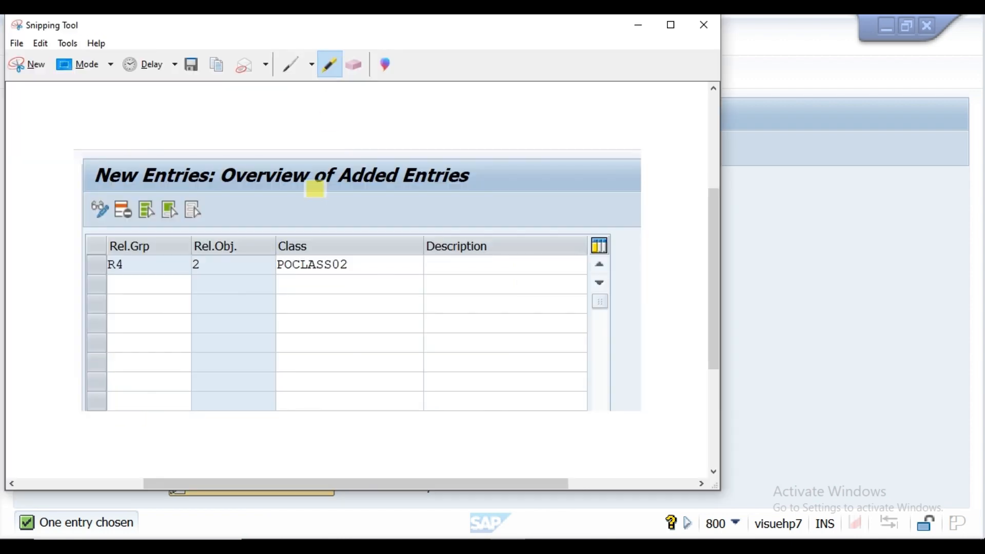
{"action": "mouse_move", "coordinate": [287, 266]}
{"action": "left_mouse_down"}
{"action": "mouse_move", "coordinate": [343, 265]}
{"action": "mouse_move", "coordinate": [300, 263]}
{"action": "left_mouse_up"}
{"action": "mouse_move", "coordinate": [121, 264]}
{"action": "left_mouse_down"}
{"action": "mouse_move", "coordinate": [109, 266]}
{"action": "mouse_move", "coordinate": [133, 264]}
{"action": "left_mouse_up"}
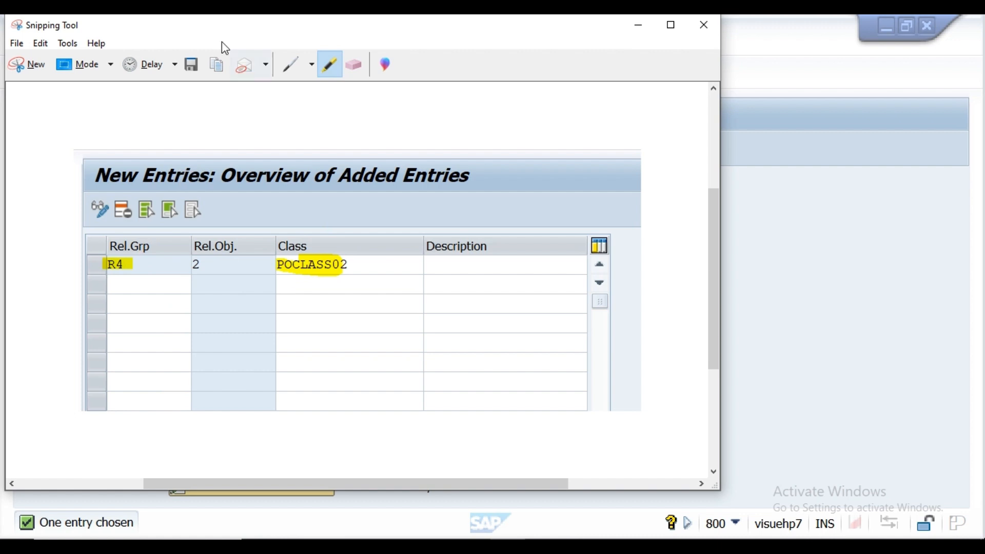
{"action": "left_click", "coordinate": [225, 66]}
- Switch to the Release procedure document in Word, paste the snip above Step04, and read the release code instructions
{"action": "left_click", "coordinate": [403, 546]}
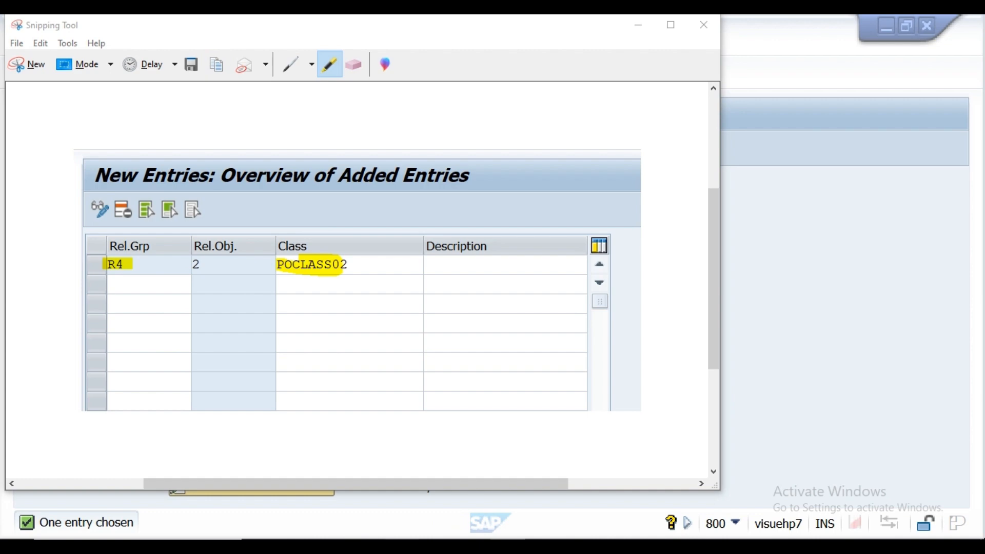
{"action": "left_click", "coordinate": [507, 545]}
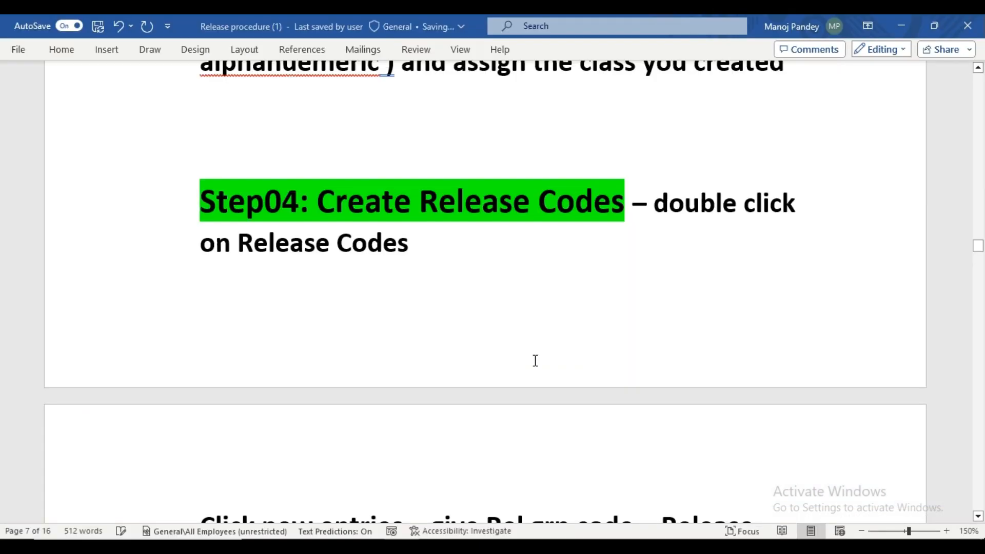
{"action": "key", "text": "ctrl+v"}
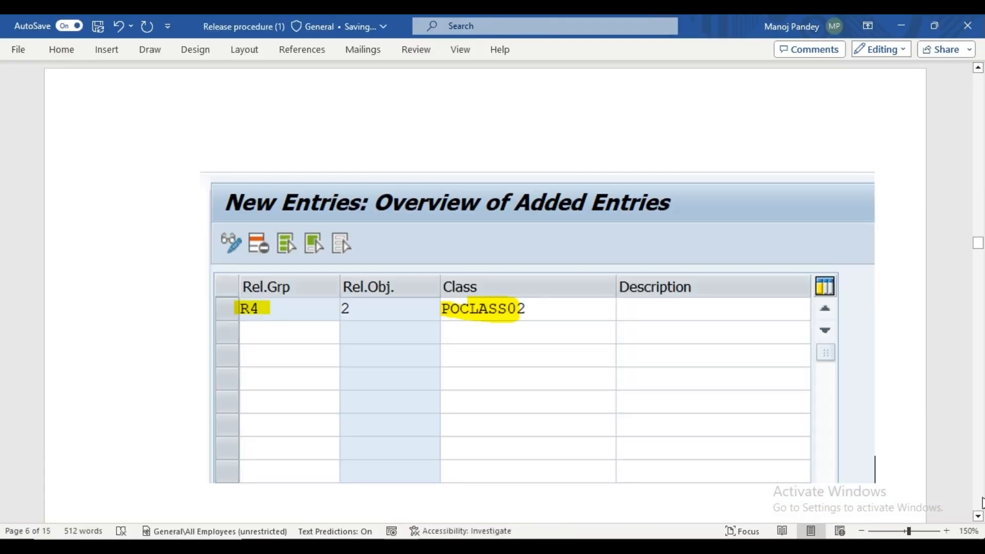
{"action": "left_click", "coordinate": [979, 516]}
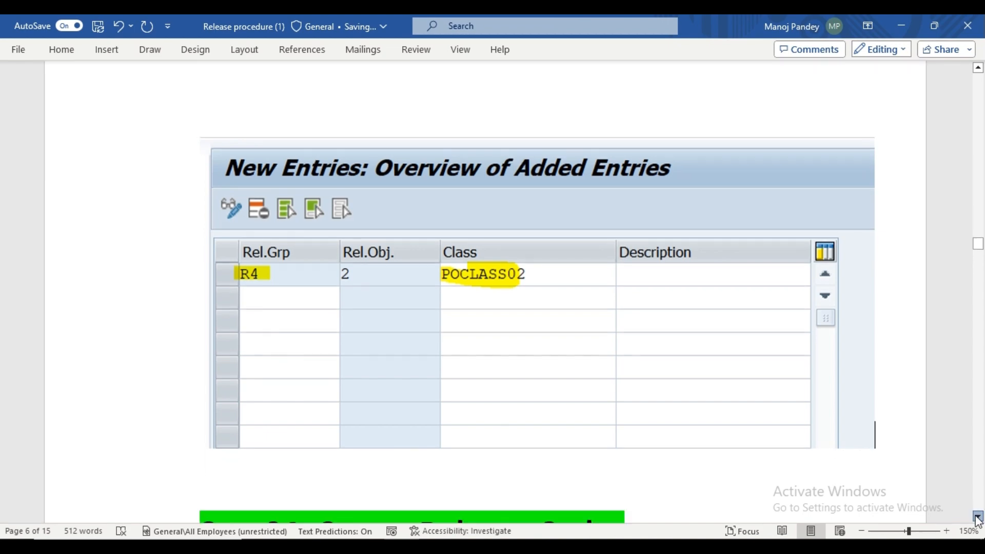
{"action": "scroll", "coordinate": [979, 516], "scroll_direction": "down", "scroll_amount": 5}
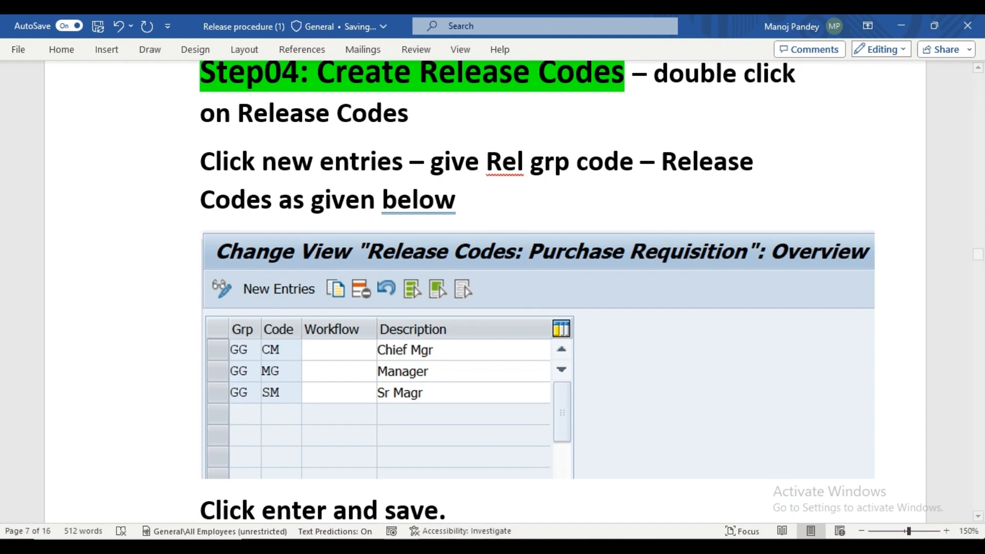
- Switch back to SAP, save the new R4 release group under the proposed customizing request, and return to the activity list
{"action": "mouse_move", "coordinate": [472, 547]}
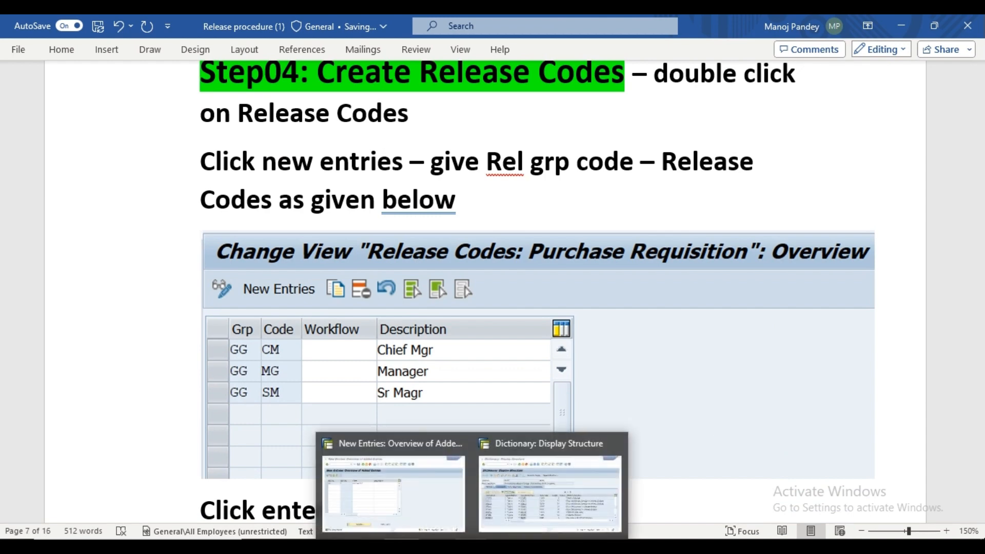
{"action": "left_click", "coordinate": [439, 508]}
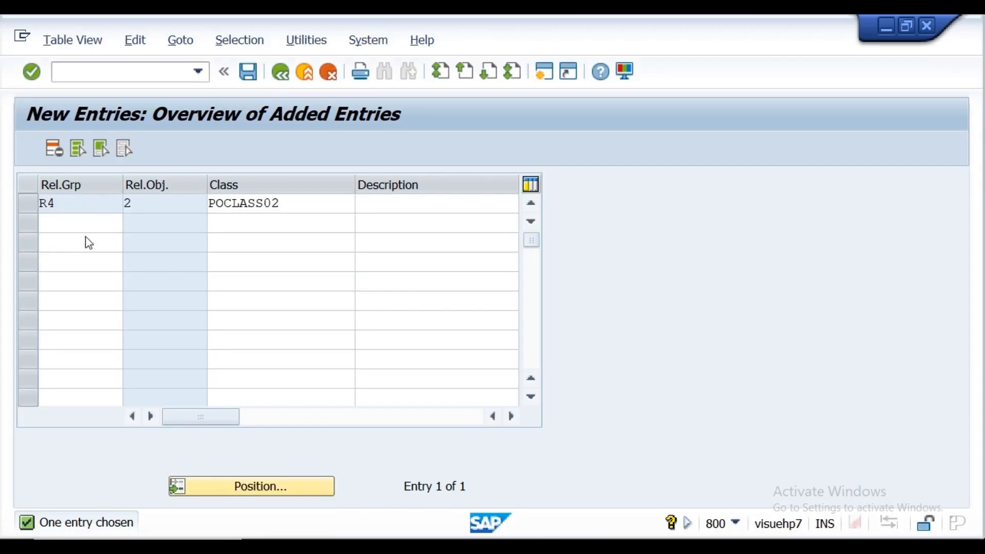
{"action": "left_click", "coordinate": [249, 78]}
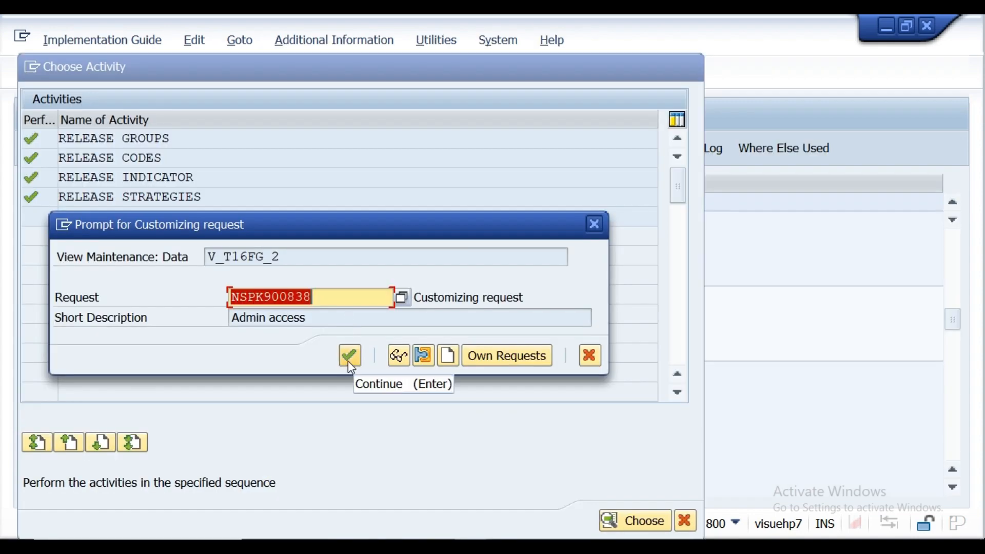
{"action": "left_click", "coordinate": [348, 358]}
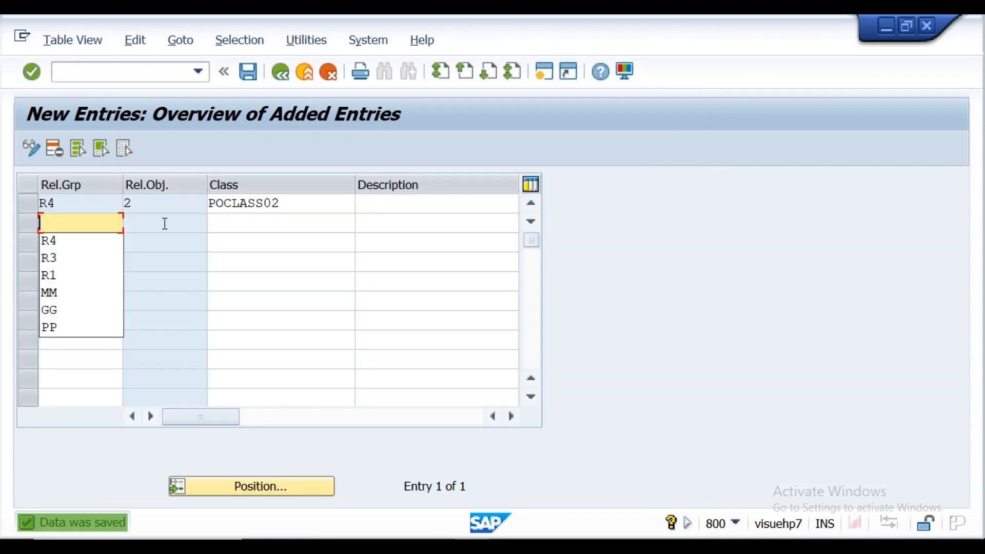
{"action": "left_click", "coordinate": [283, 77]}
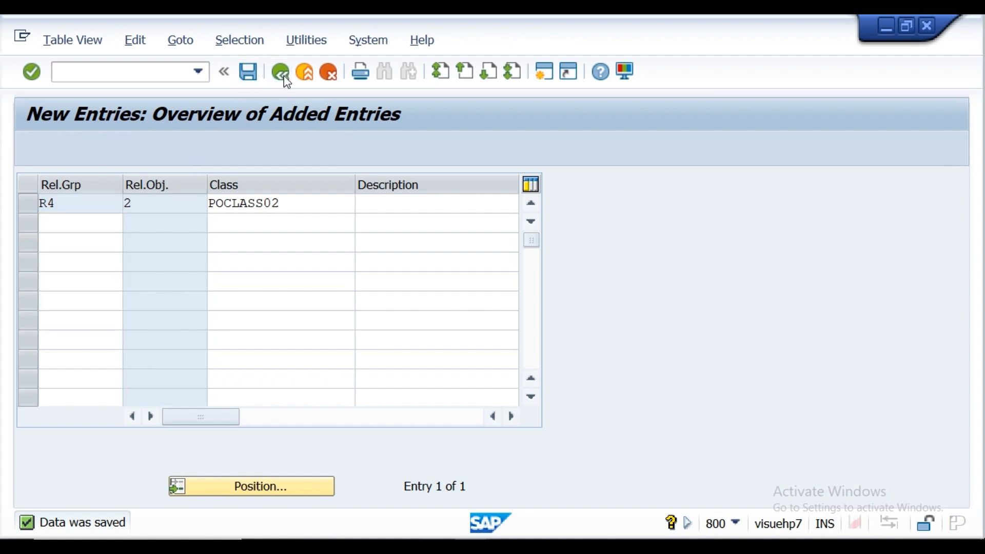
{"action": "left_click", "coordinate": [284, 77]}
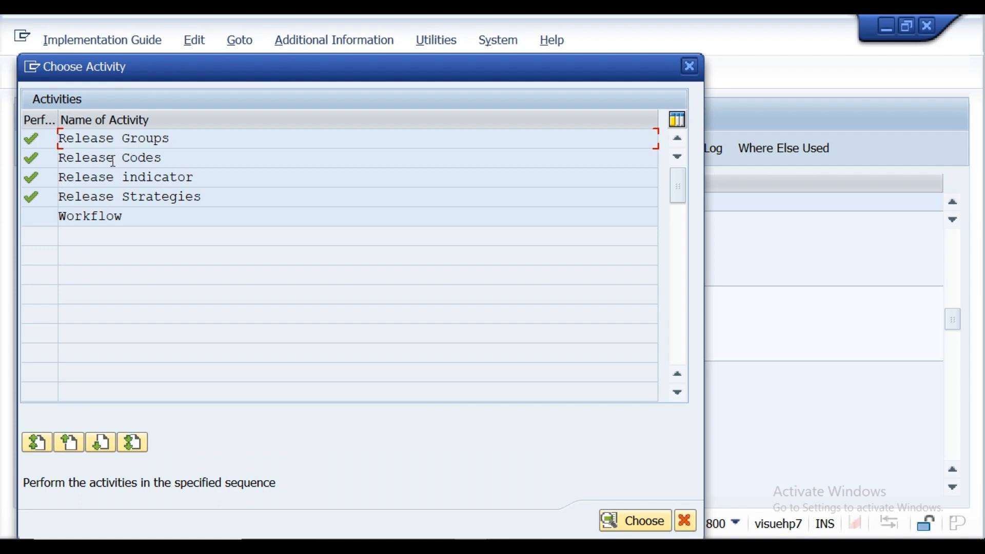
{"action": "double_click", "coordinate": [113, 167]}
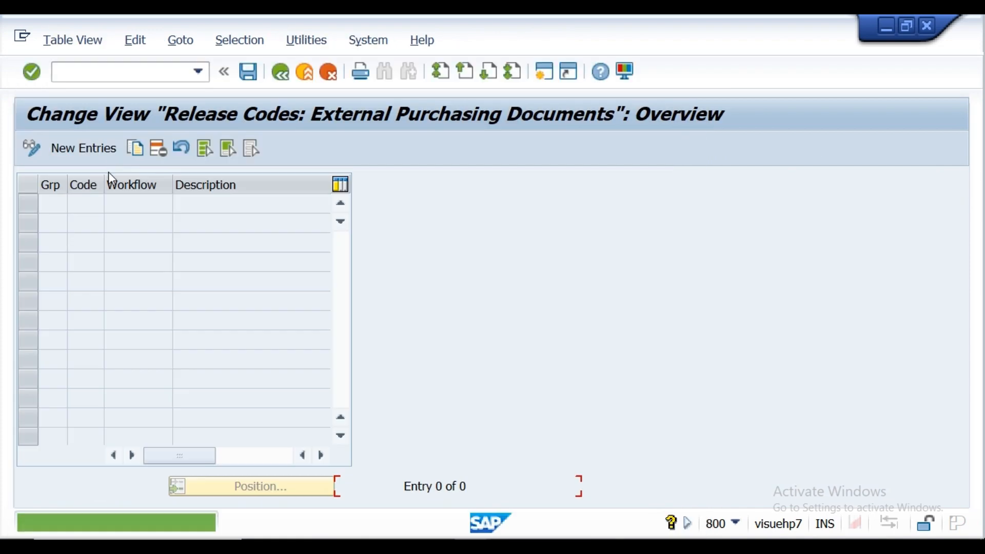
{"action": "left_click", "coordinate": [84, 150]}
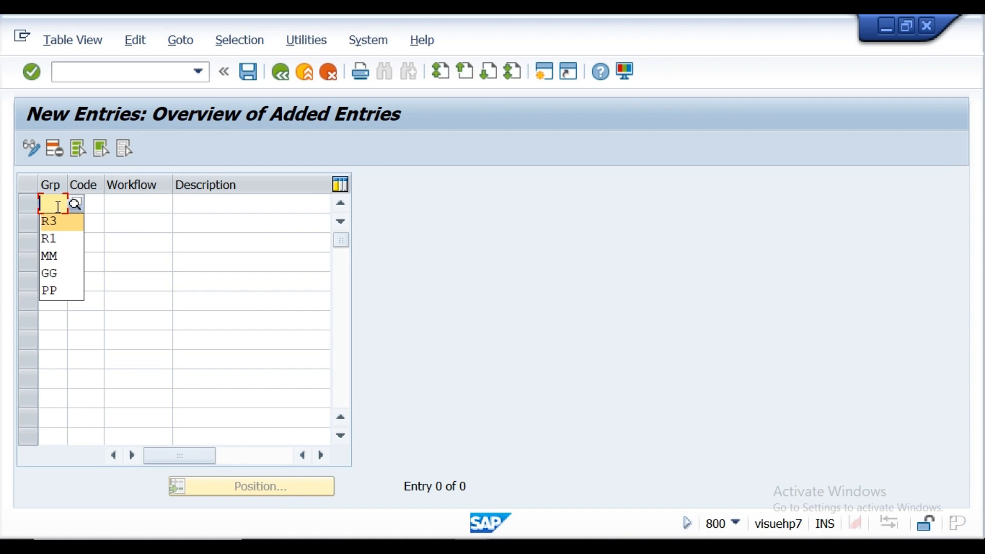
{"action": "left_click", "coordinate": [280, 71]}
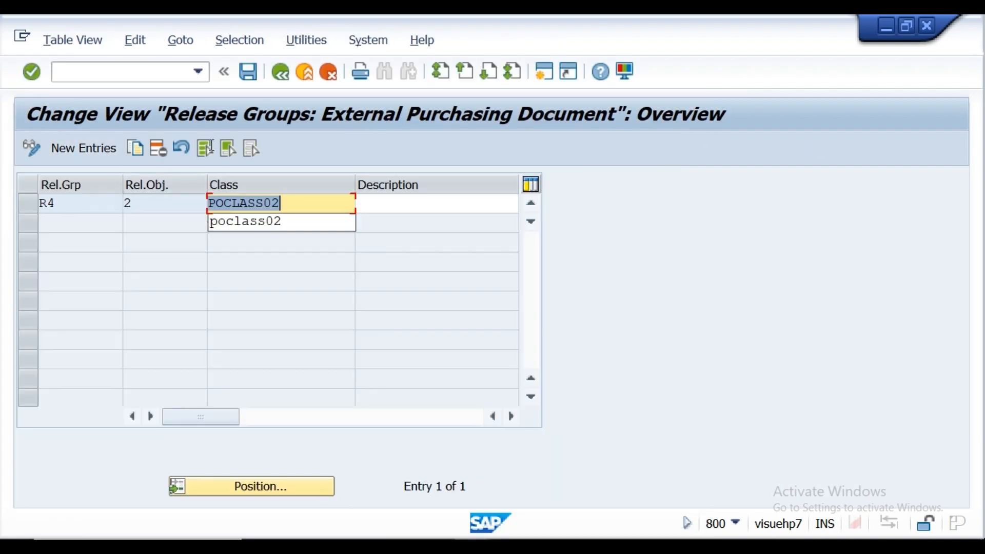
{"action": "left_click", "coordinate": [272, 76]}
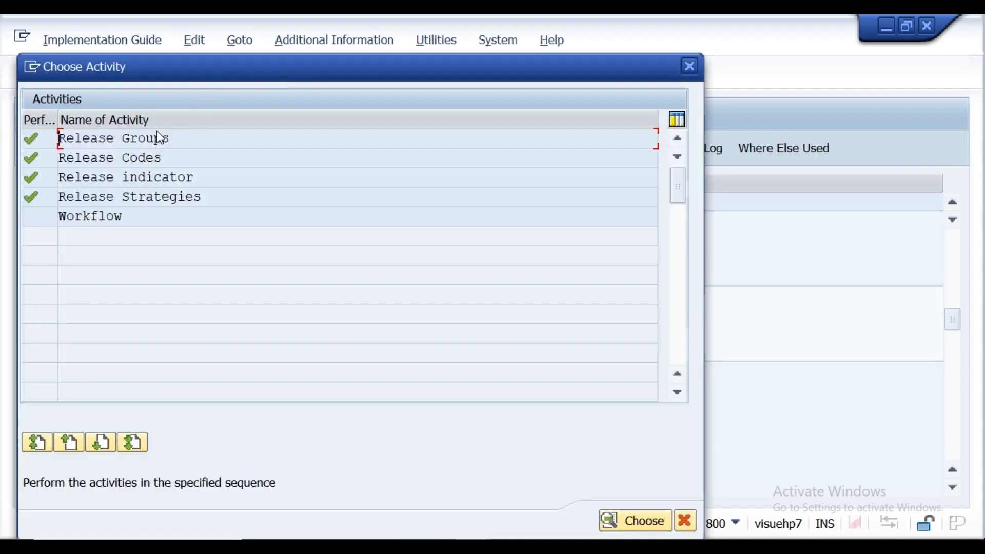
- Open Release Codes and create a new entry for group R4 with code MG and description Manager
{"action": "double_click", "coordinate": [136, 156]}
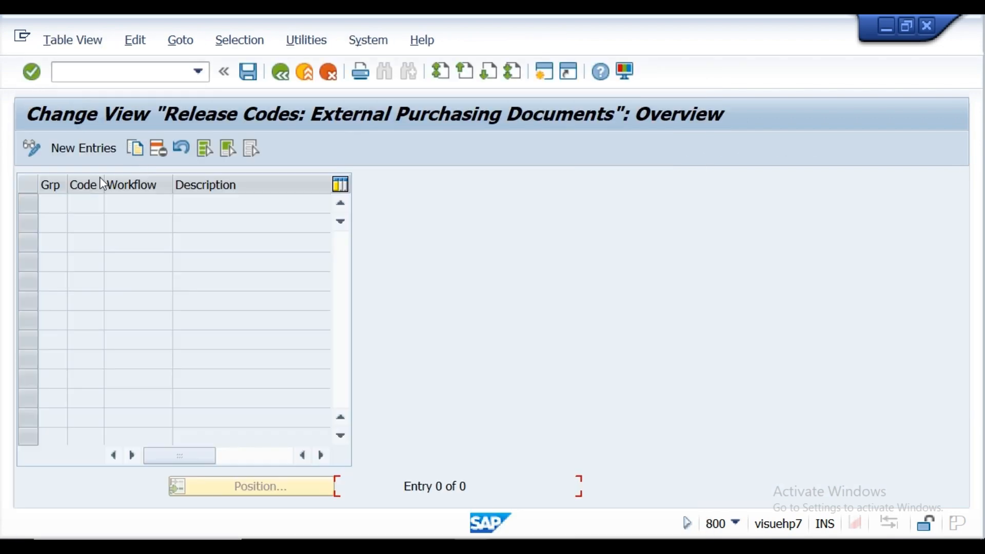
{"action": "left_click", "coordinate": [79, 155]}
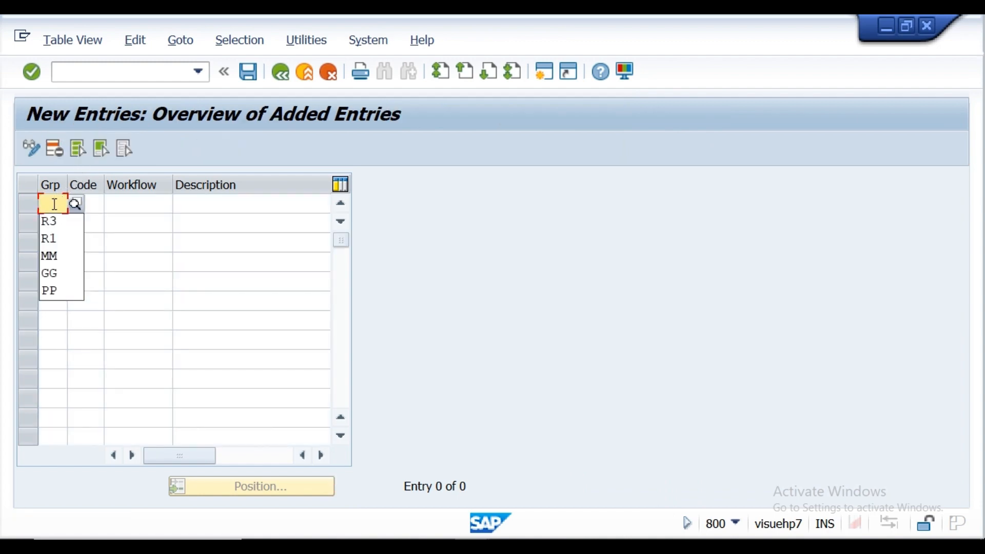
{"action": "type", "text": "R4"}
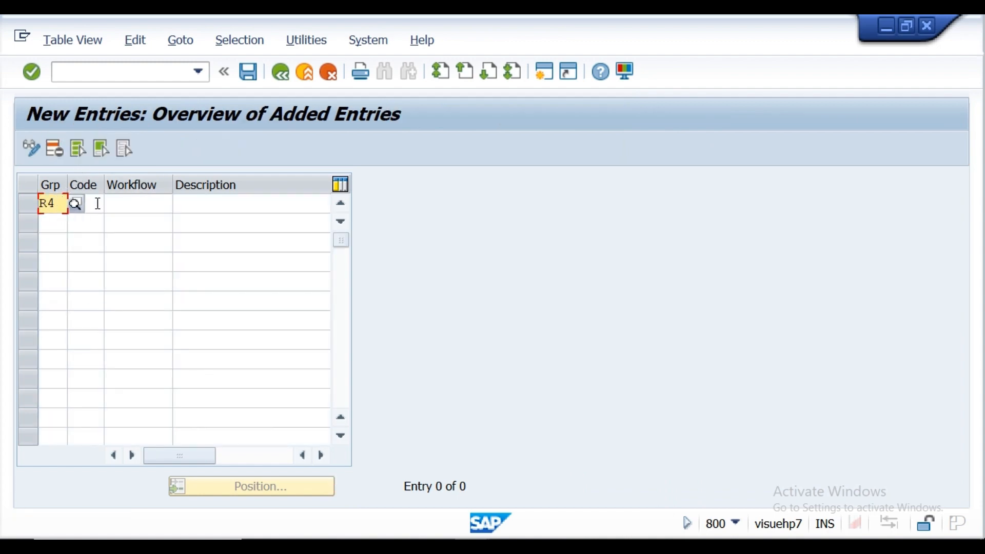
{"action": "left_click", "coordinate": [98, 204]}
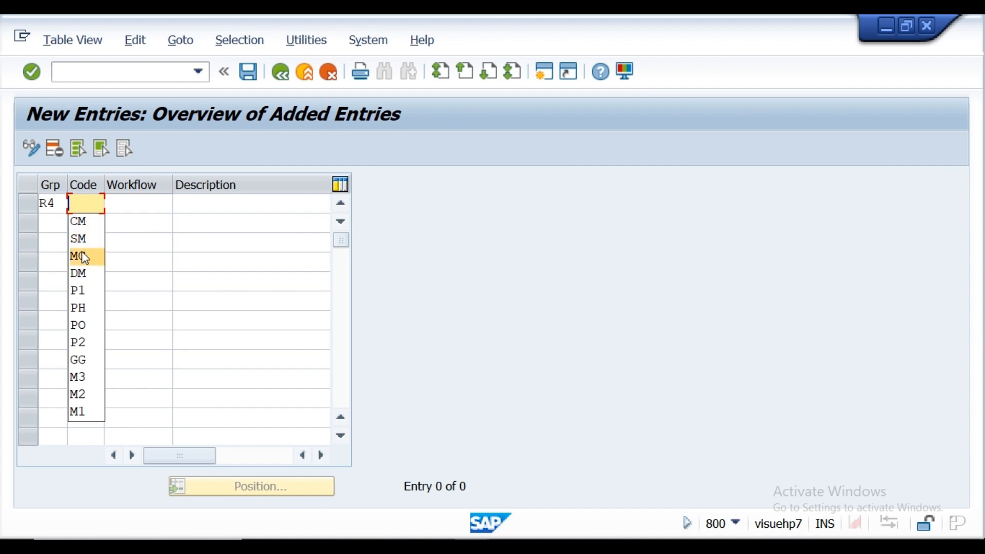
{"action": "left_click", "coordinate": [84, 257]}
{"action": "left_click", "coordinate": [211, 205]}
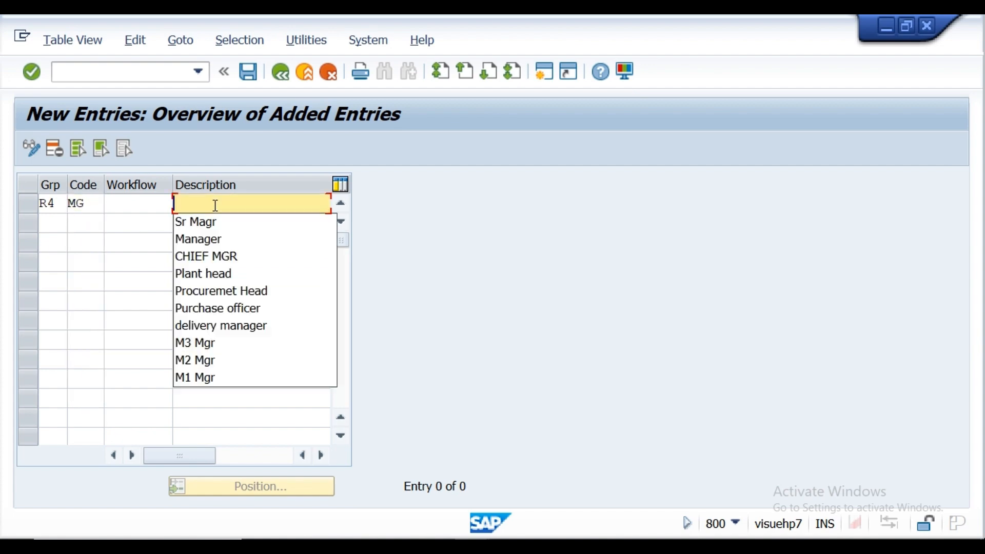
{"action": "left_click", "coordinate": [211, 240]}
- Add a second release code entry for group R4 with code SM and description Sr Magr
{"action": "left_click", "coordinate": [49, 221]}
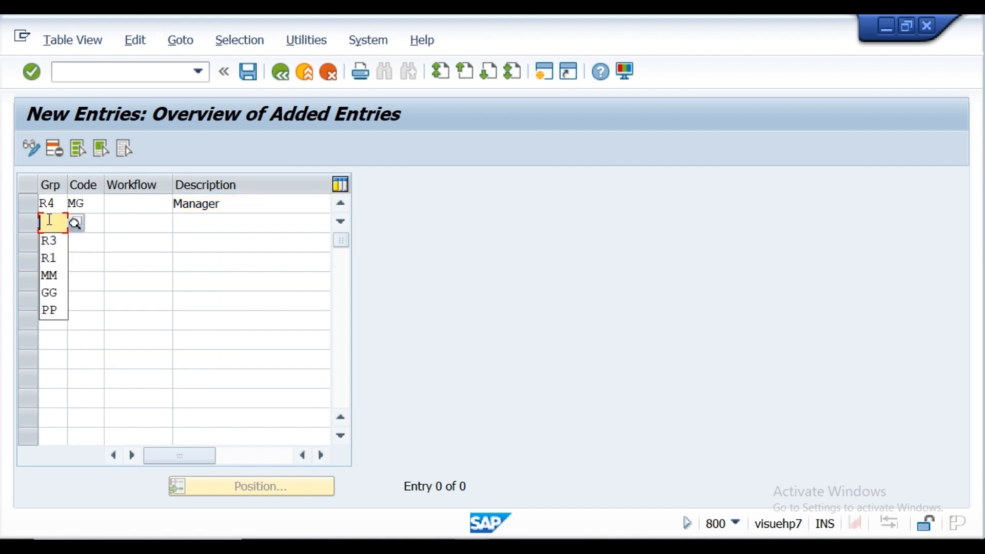
{"action": "type", "text": "R4"}
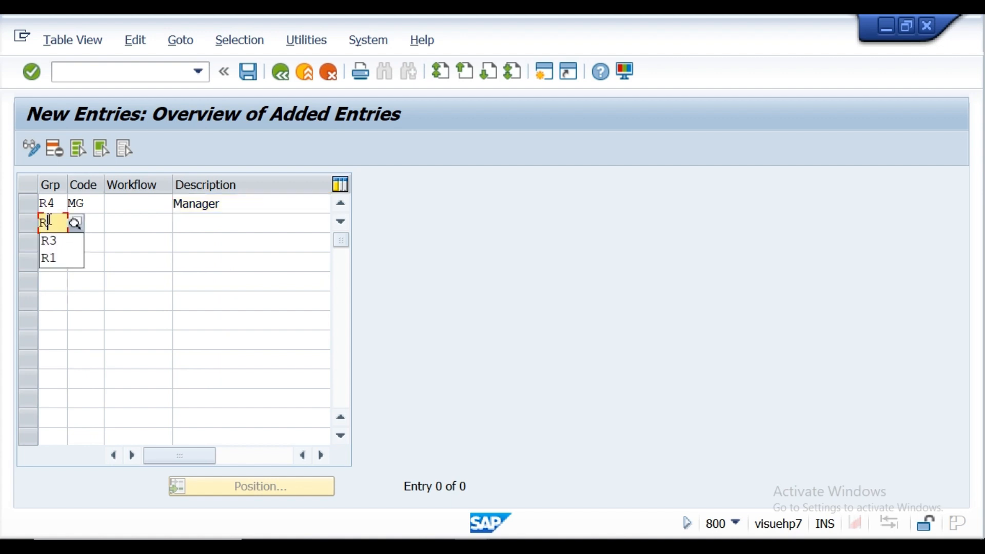
{"action": "left_click", "coordinate": [99, 223]}
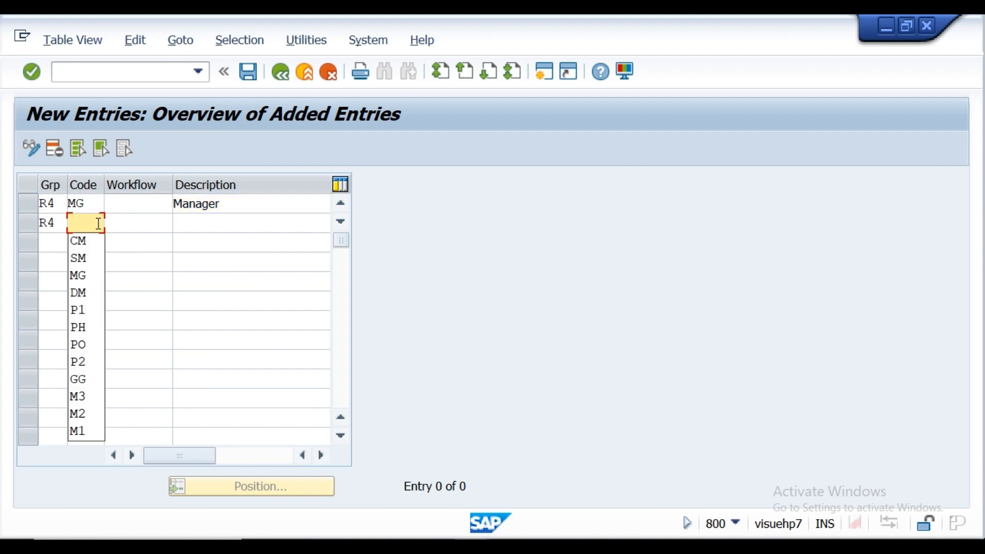
{"action": "left_click", "coordinate": [92, 265]}
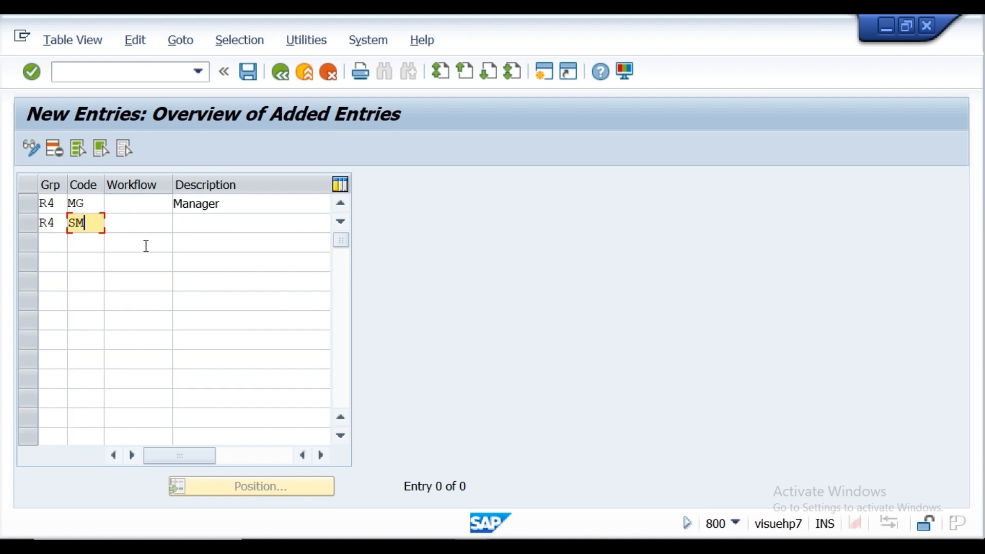
{"action": "left_click", "coordinate": [191, 223]}
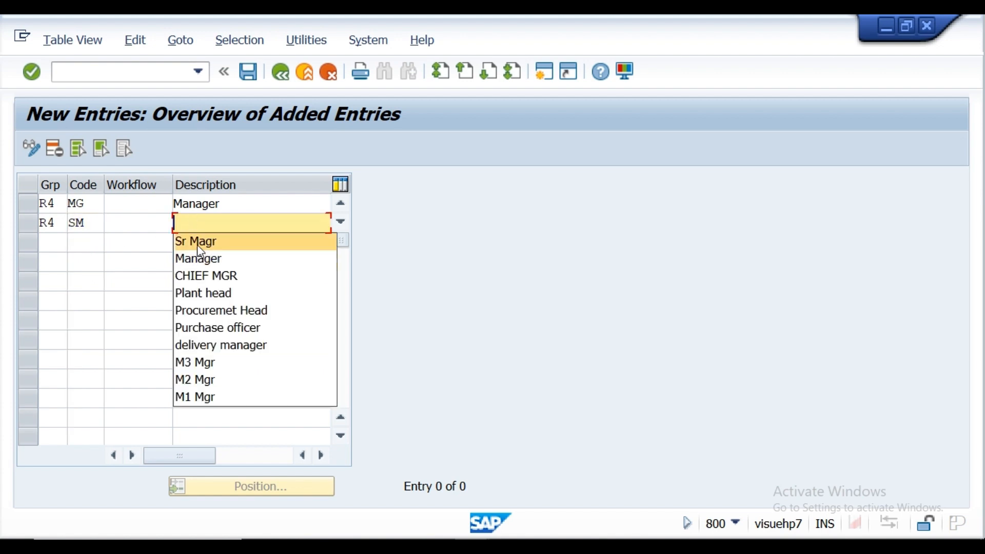
{"action": "left_click", "coordinate": [197, 244]}
- Start a third release code entry with group R4
{"action": "left_click", "coordinate": [50, 244]}
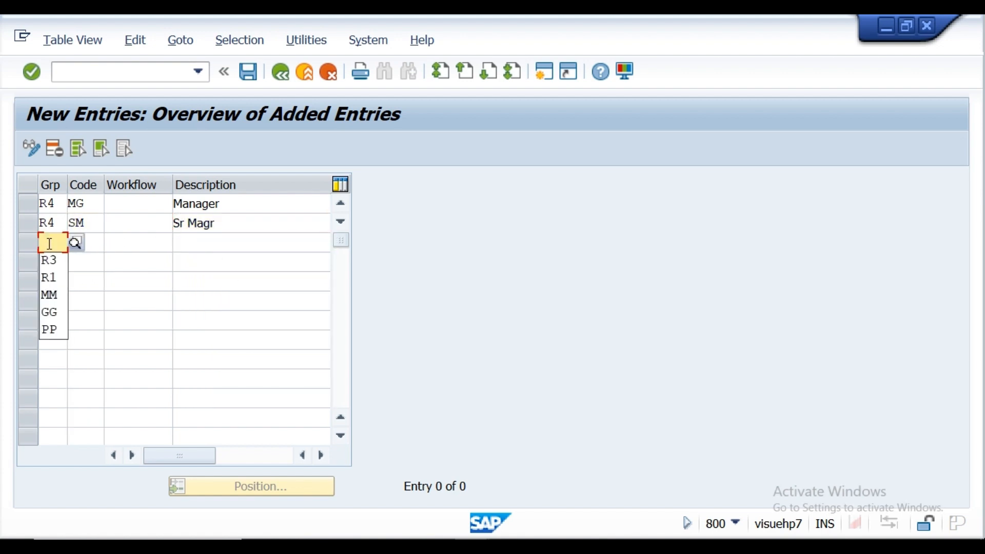
{"action": "type", "text": "R4"}
{"action": "left_click", "coordinate": [95, 242]}
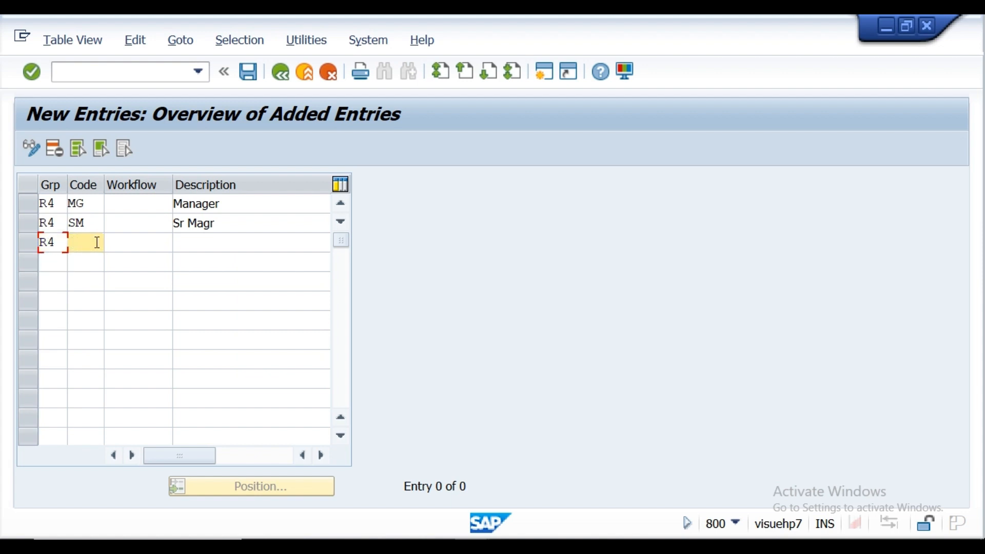
- Add release code CM with description CHIEF MGR to group R4, save it in the customizing request, and return to the activity list
{"action": "type", "text": "CM"}
{"action": "left_click", "coordinate": [191, 239]}
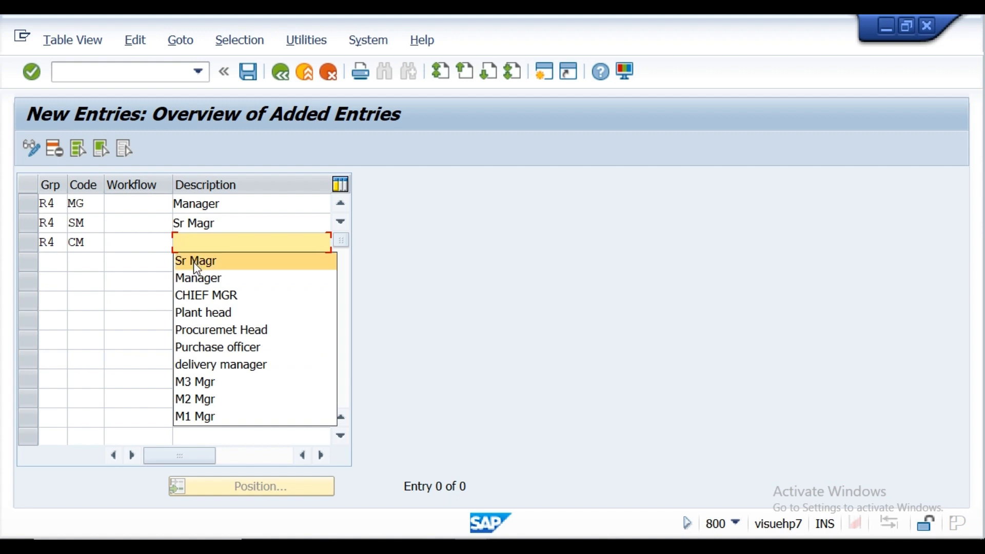
{"action": "left_click", "coordinate": [195, 295]}
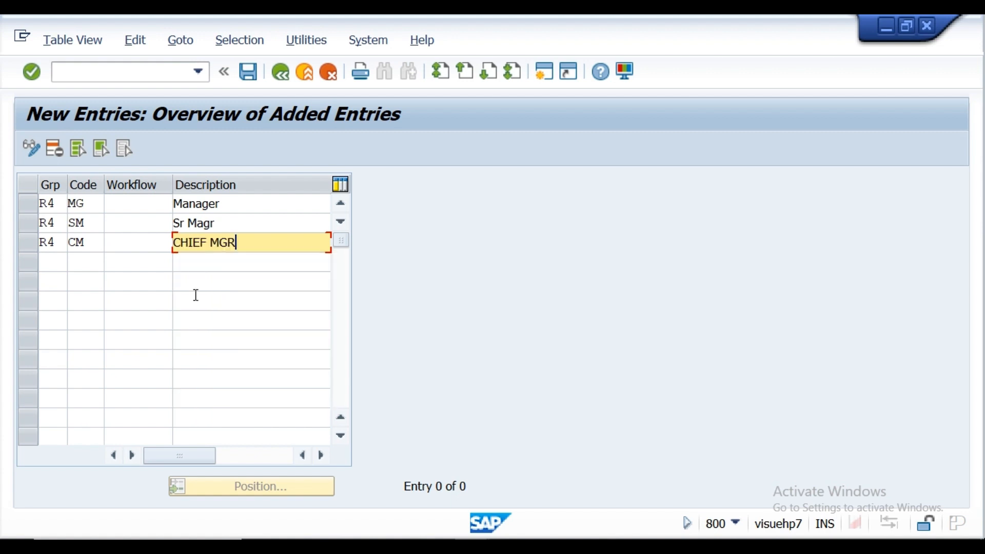
{"action": "left_click", "coordinate": [31, 72]}
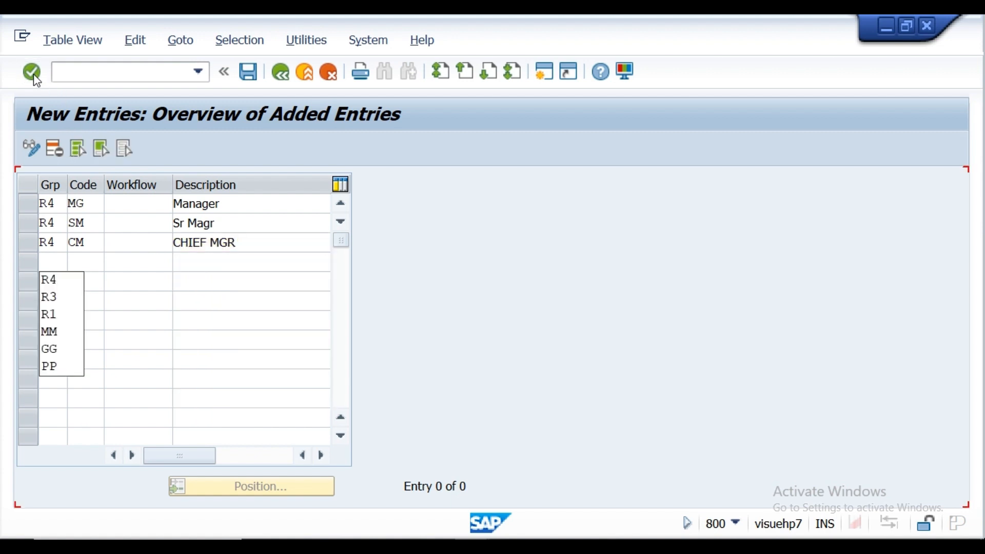
{"action": "left_click", "coordinate": [249, 71]}
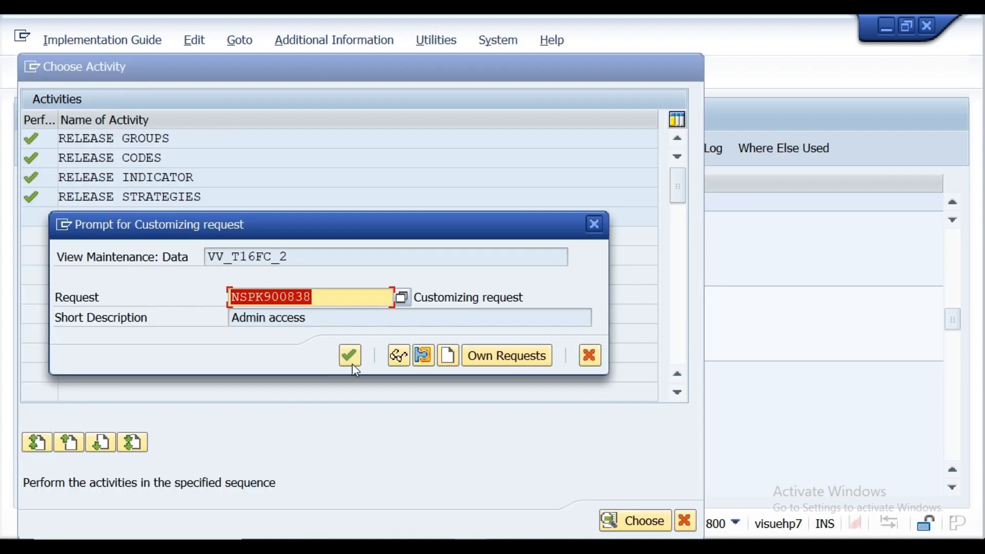
{"action": "left_click", "coordinate": [353, 364]}
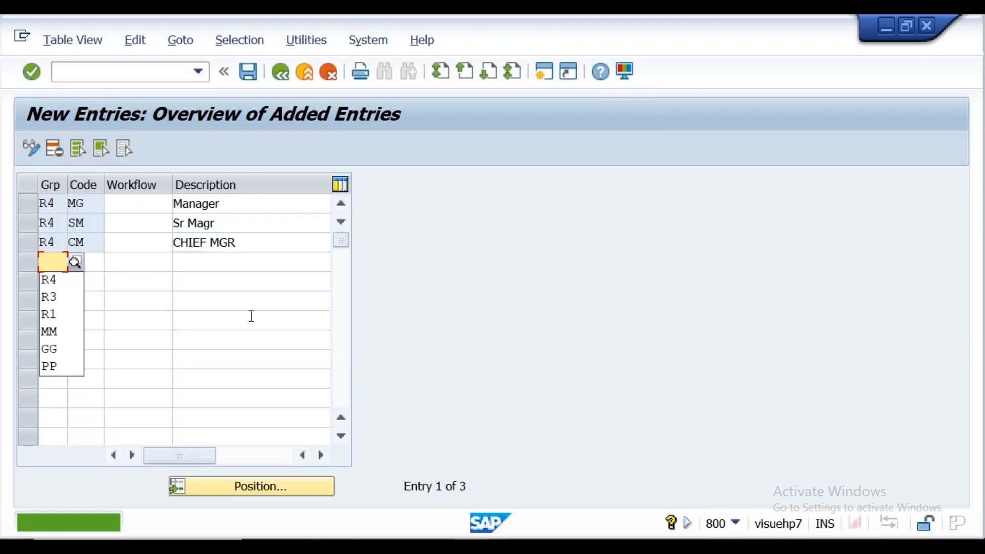
{"action": "left_click", "coordinate": [283, 73]}
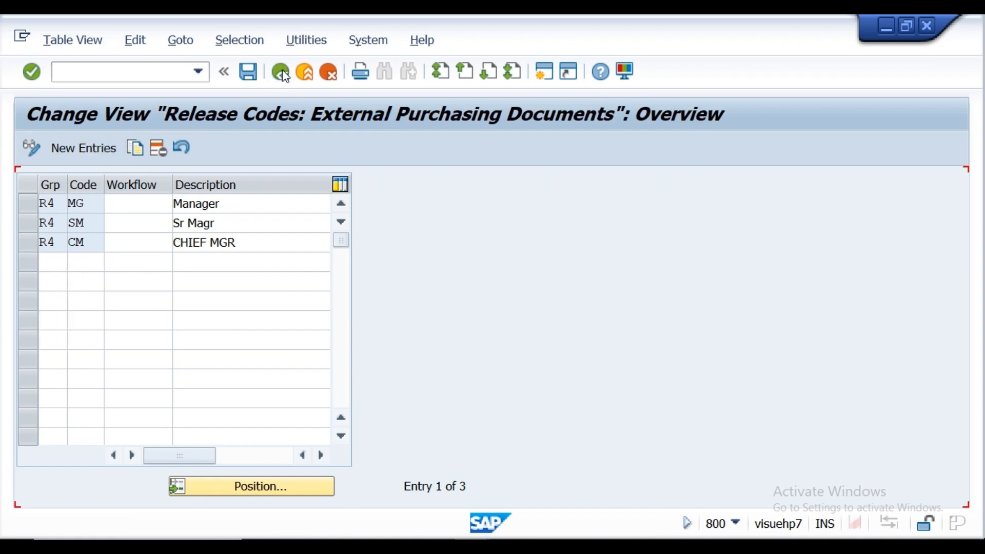
{"action": "left_click", "coordinate": [284, 73]}
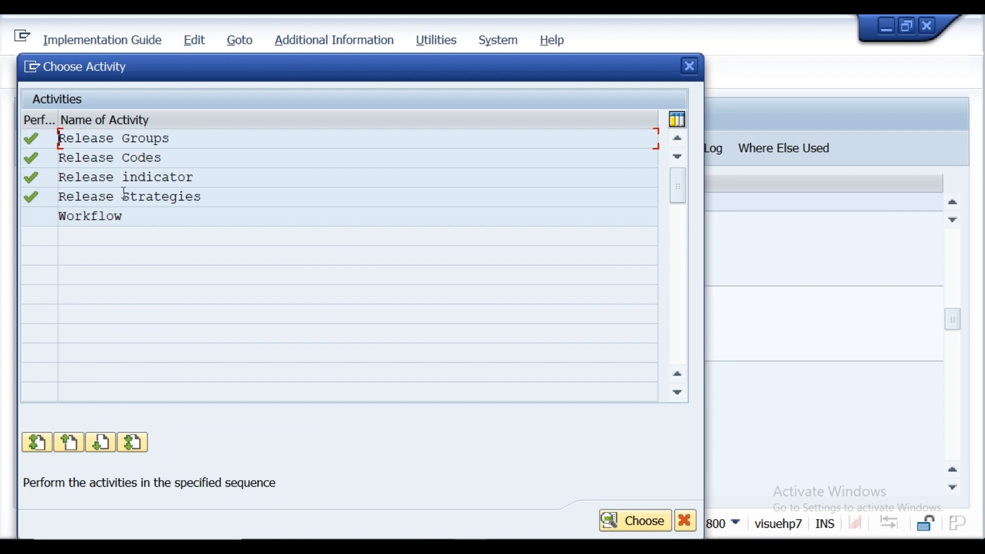
- Create a release strategy entry with group R4, strategy S1 and description PO 0-50000, and open the possible values for its first release code
{"action": "double_click", "coordinate": [121, 199]}
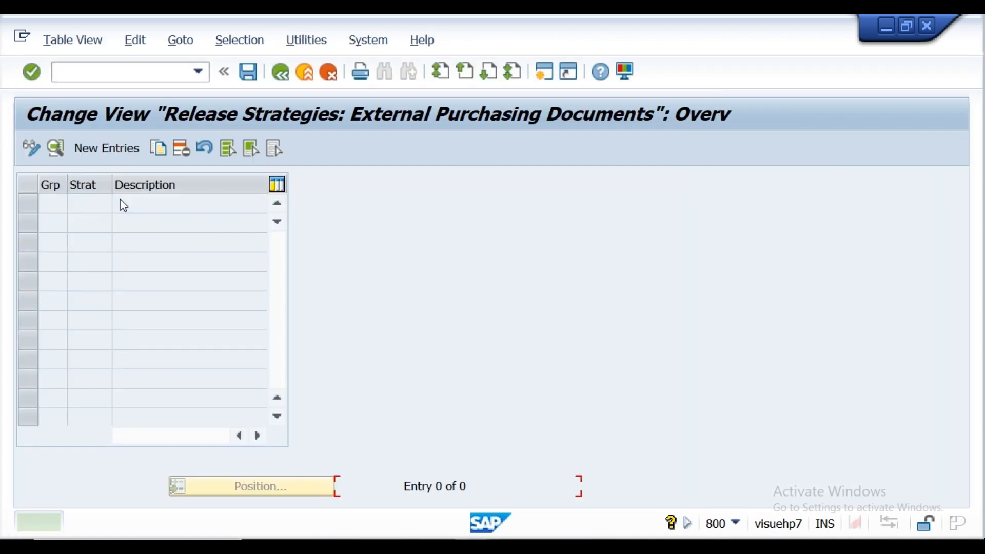
{"action": "left_click", "coordinate": [109, 152]}
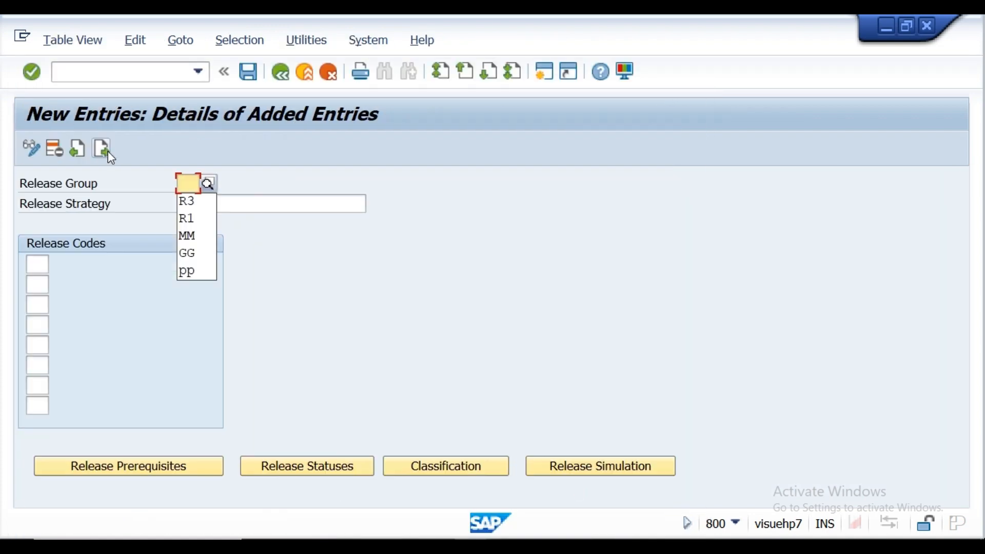
{"action": "type", "text": "R4"}
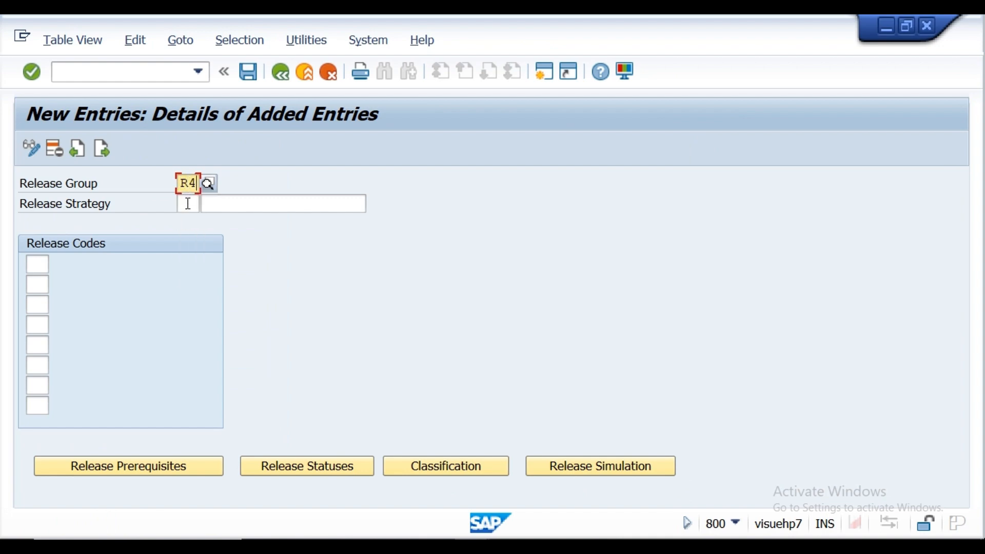
{"action": "left_click", "coordinate": [188, 203]}
{"action": "type", "text": "s1"}
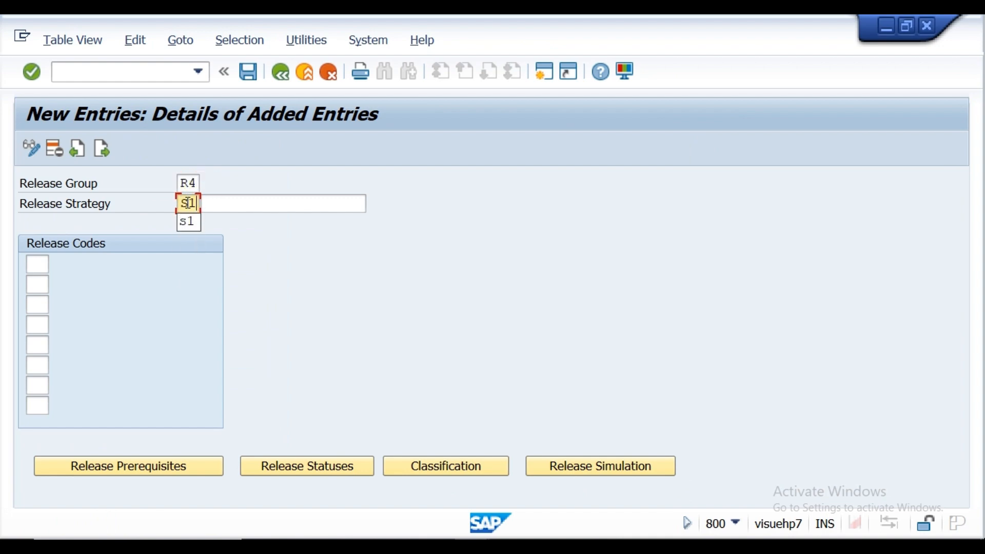
{"action": "left_click", "coordinate": [243, 202]}
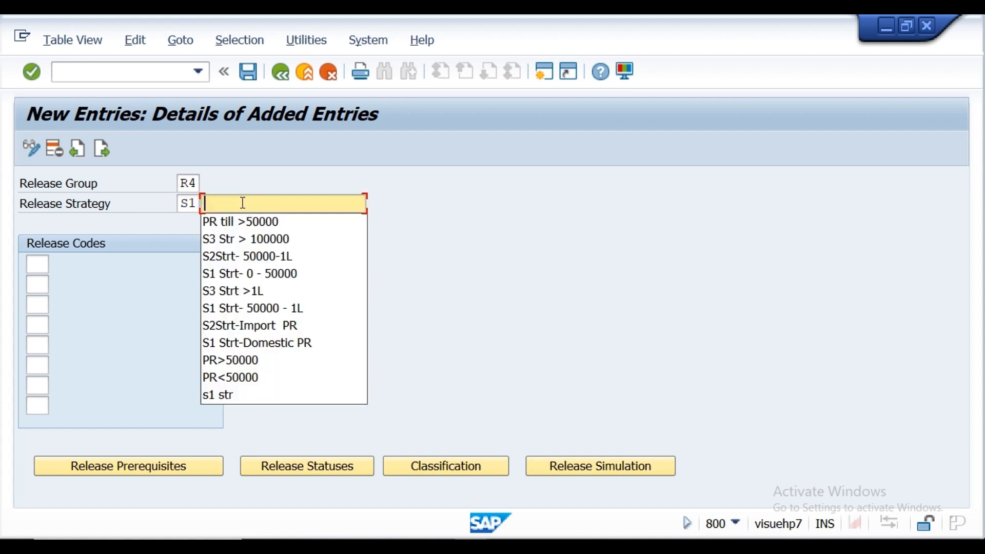
{"action": "type", "text": "PO"}
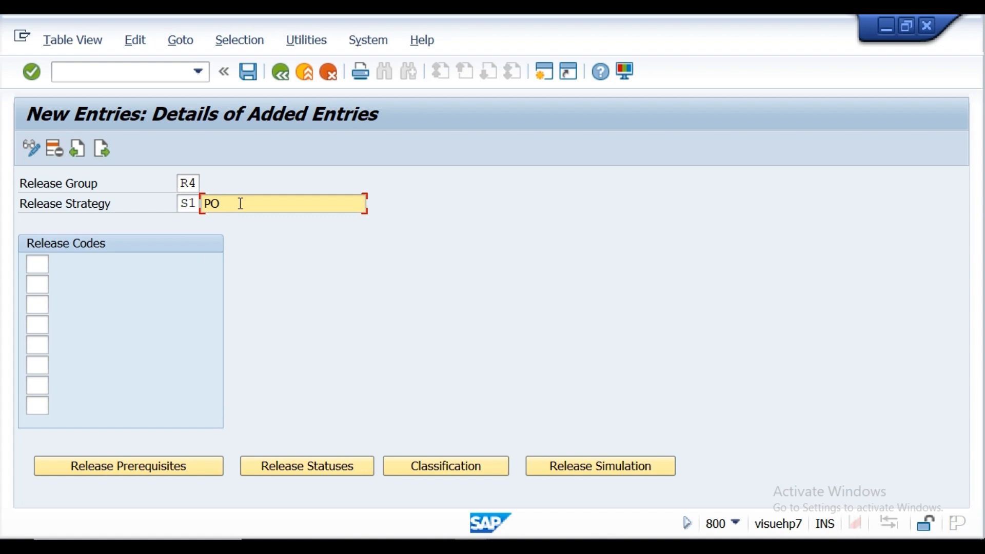
{"action": "type", "text": " 0-500000"}
{"action": "left_click", "coordinate": [40, 266]}
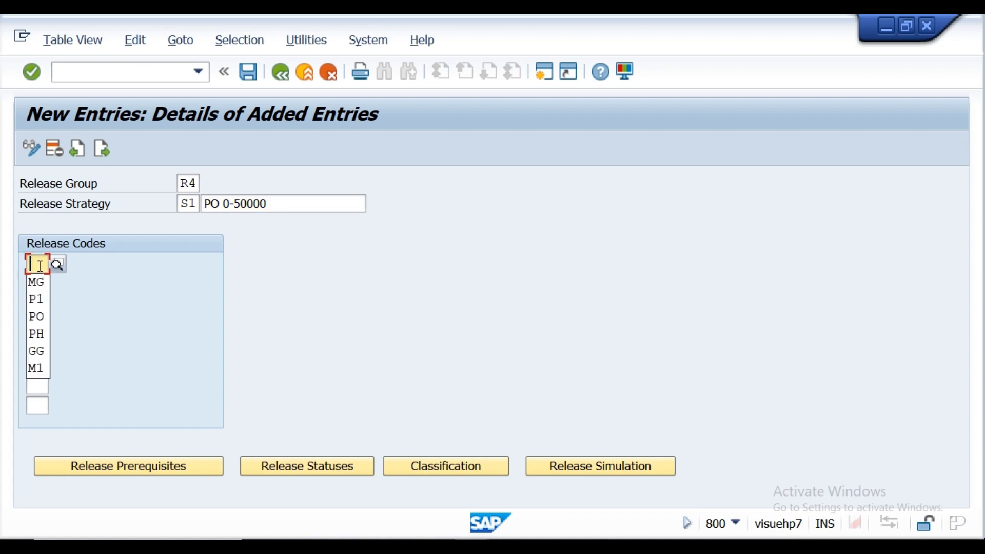
{"action": "left_click", "coordinate": [58, 267]}
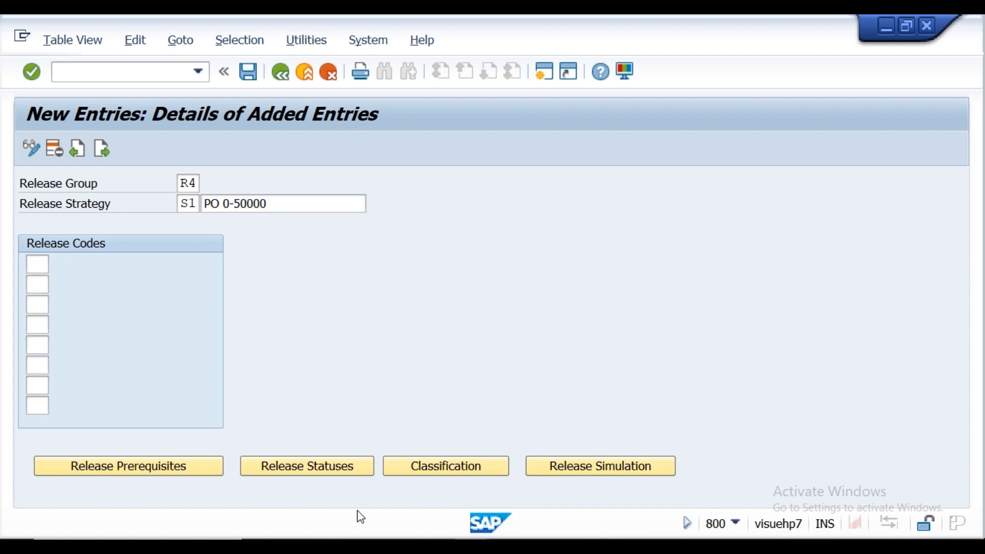
- Switch to the PO RELEASE notes in Notepad and change the value limits to 0-50000 and >50000
{"action": "left_click", "coordinate": [367, 547]}
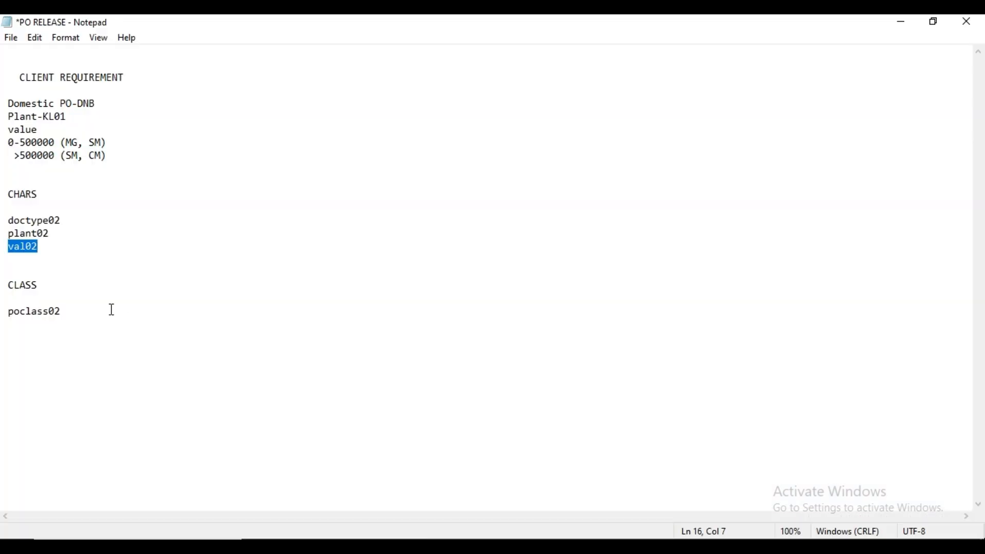
{"action": "left_click", "coordinate": [63, 143]}
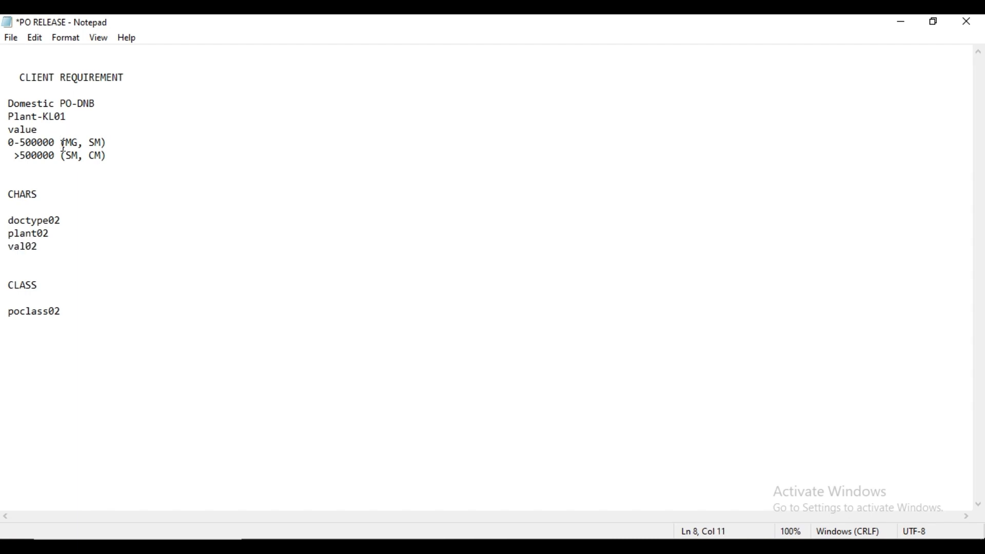
{"action": "key", "text": "BackSpace"}
{"action": "key", "text": "BackSpace"}
{"action": "left_click", "coordinate": [60, 157]}
{"action": "key", "text": "BackSpace"}
{"action": "key", "text": "BackSpace"}
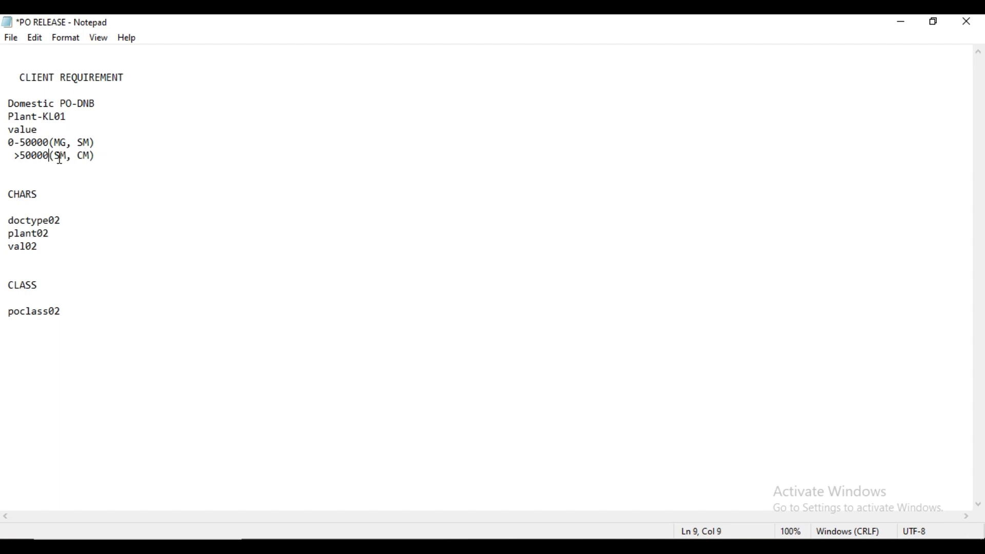
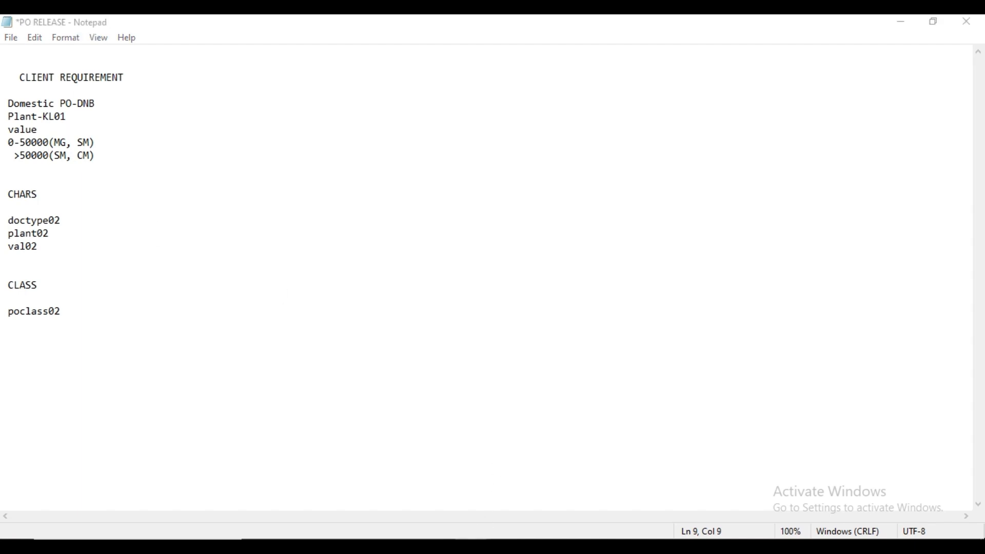
- Switch back to SAP, assign release codes MG and SM to strategy S1, and set its description to PO Value 0-50000
{"action": "mouse_move", "coordinate": [467, 534]}
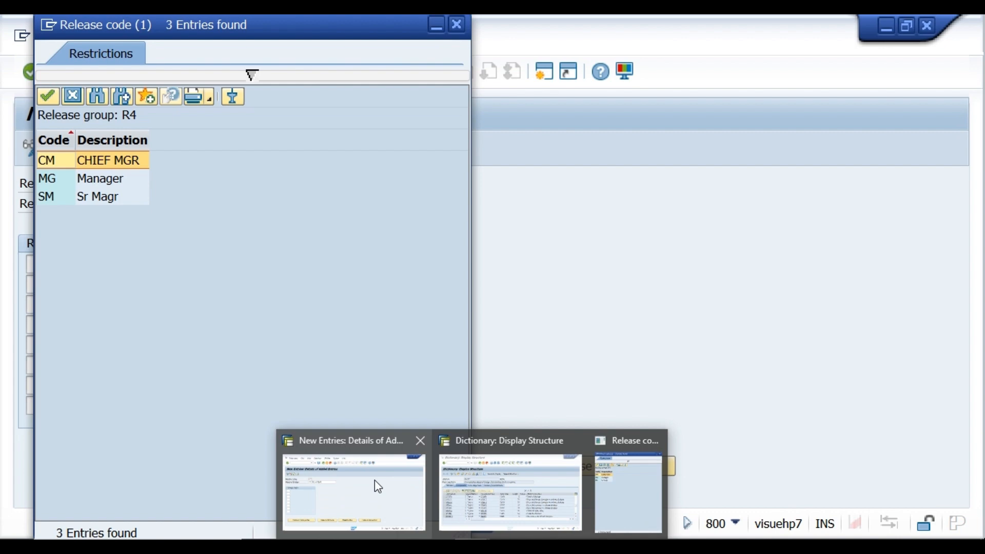
{"action": "left_click", "coordinate": [375, 481]}
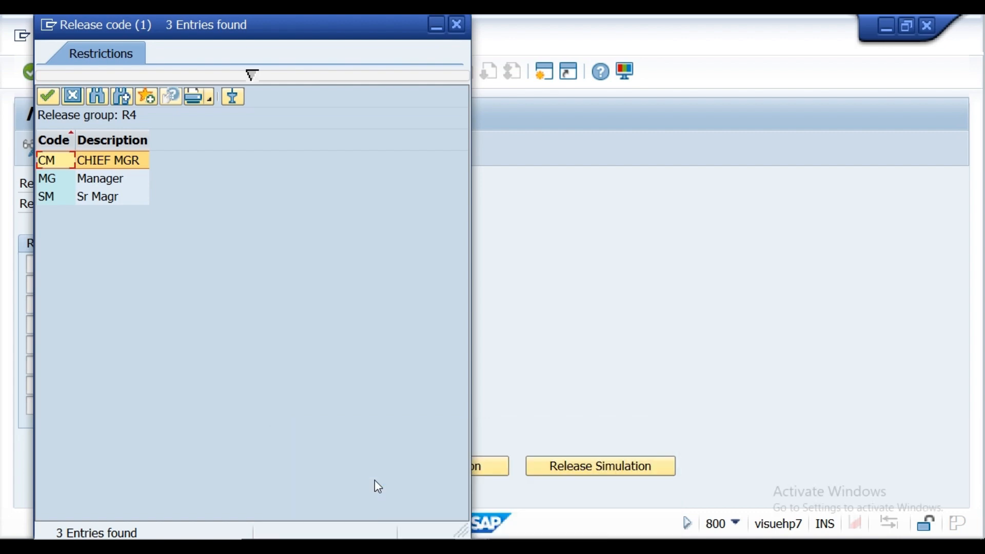
{"action": "double_click", "coordinate": [97, 178]}
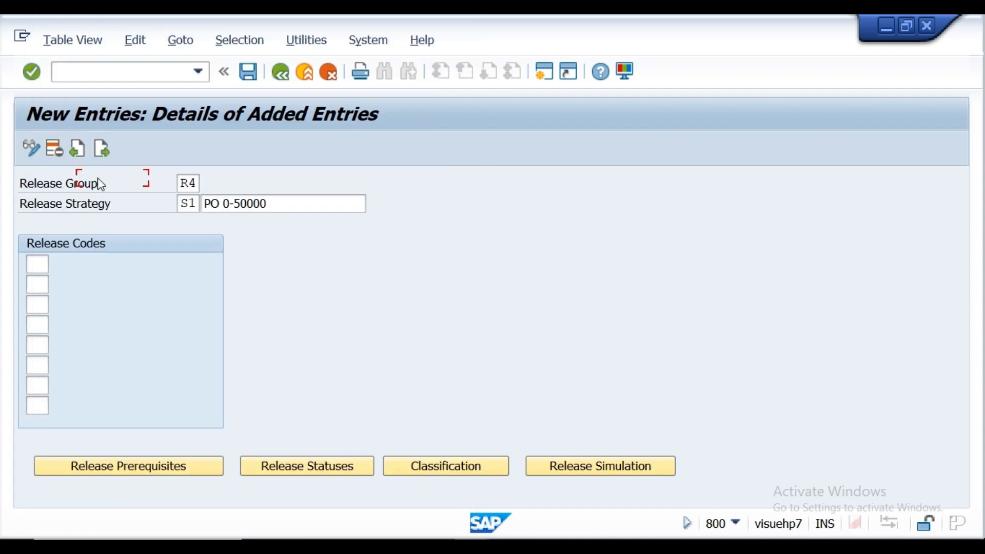
{"action": "left_click", "coordinate": [39, 284]}
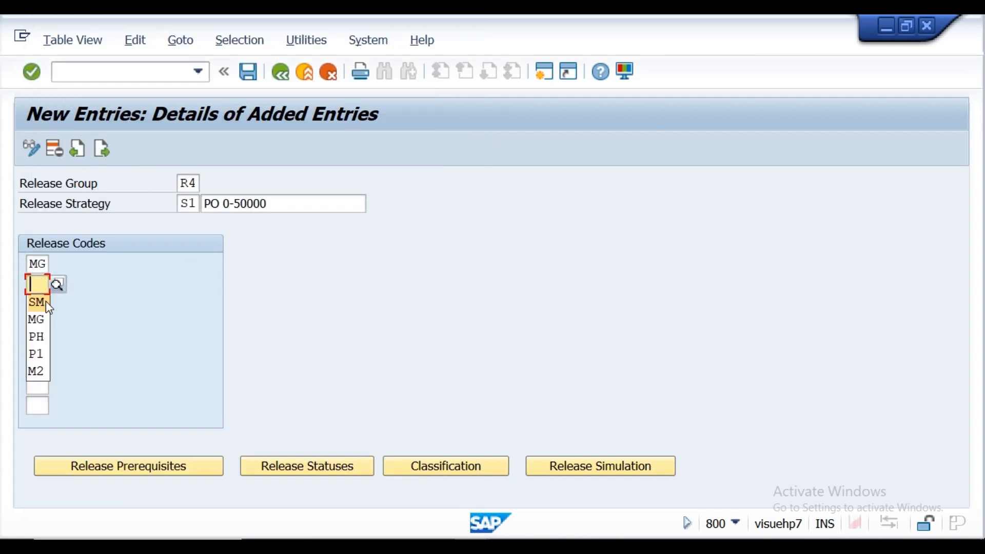
{"action": "left_click", "coordinate": [45, 301]}
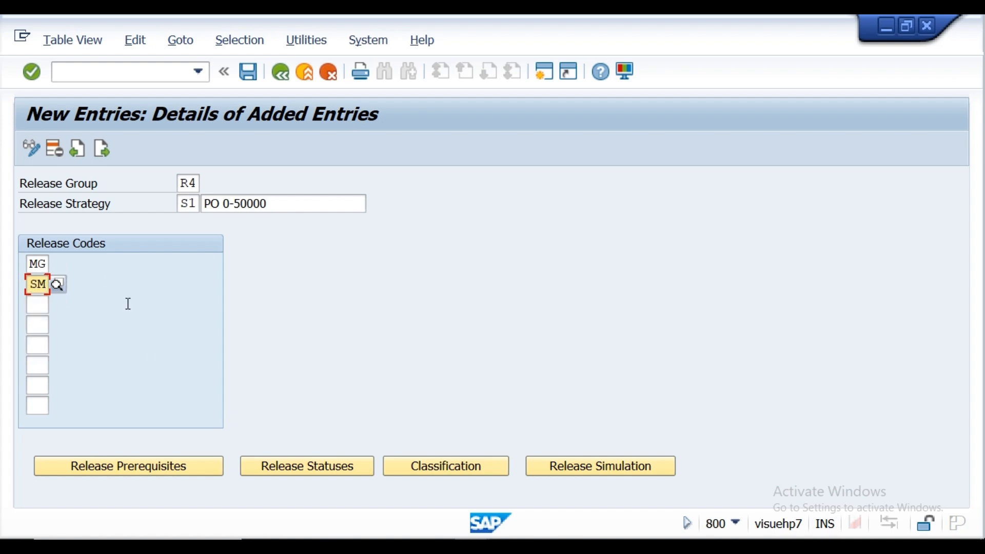
{"action": "left_click", "coordinate": [31, 76]}
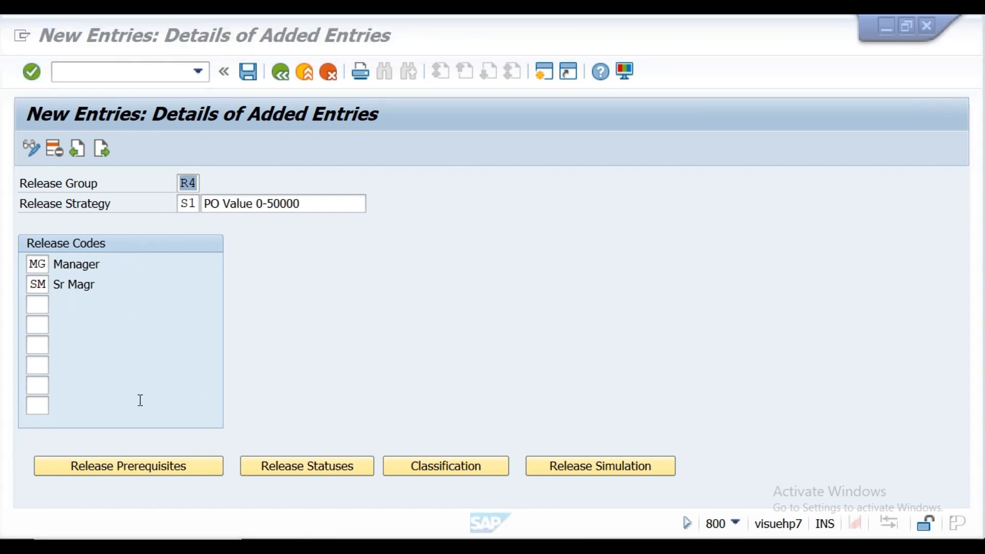
- Make MG the release prerequisite for SM, and accept the release statuses with B for both unreleased states and R for released
{"action": "left_click", "coordinate": [127, 472]}
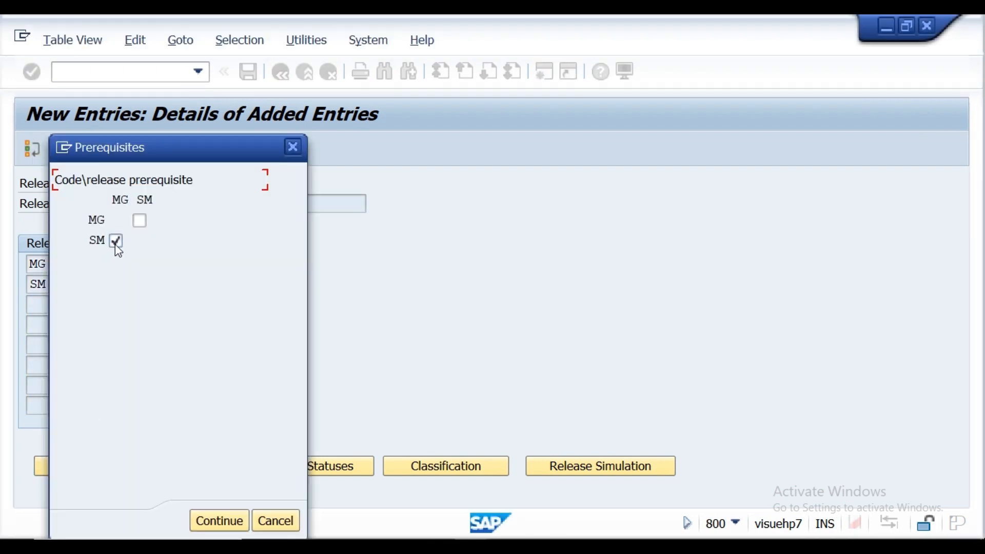
{"action": "left_click", "coordinate": [212, 522]}
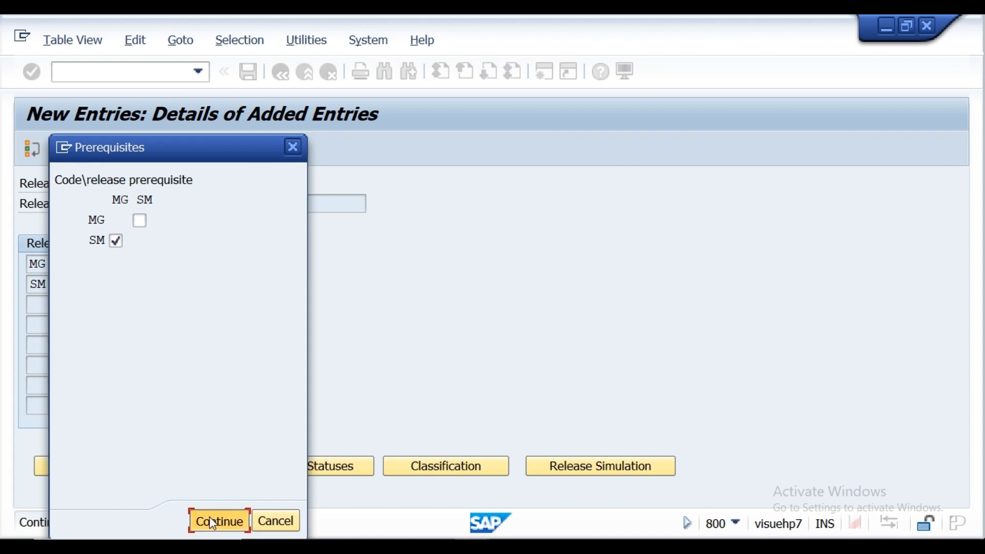
{"action": "left_click", "coordinate": [292, 473]}
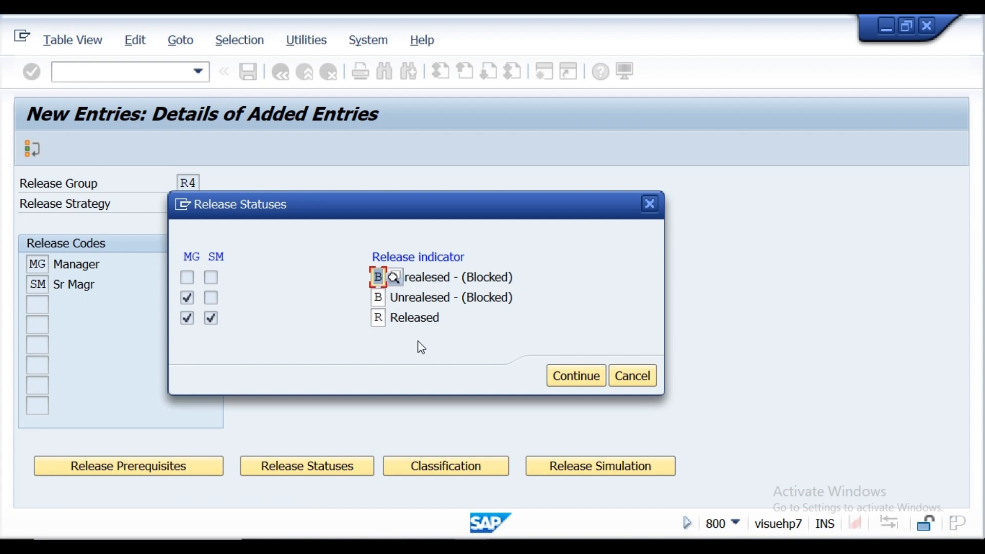
{"action": "left_click", "coordinate": [564, 386]}
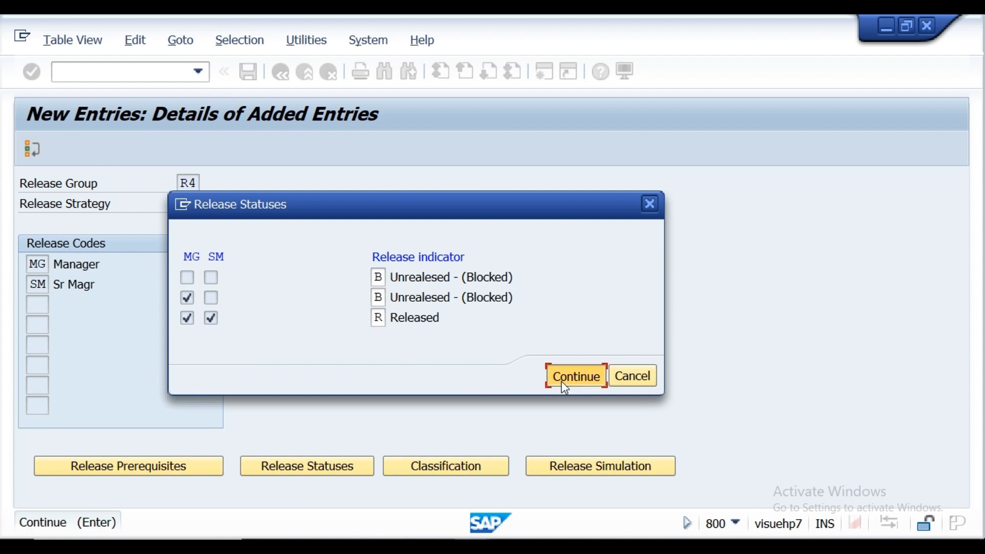
{"action": "left_click", "coordinate": [561, 380]}
- Open the classification of strategy S1 and enter DNB as the purchasing order type
{"action": "left_click", "coordinate": [440, 471]}
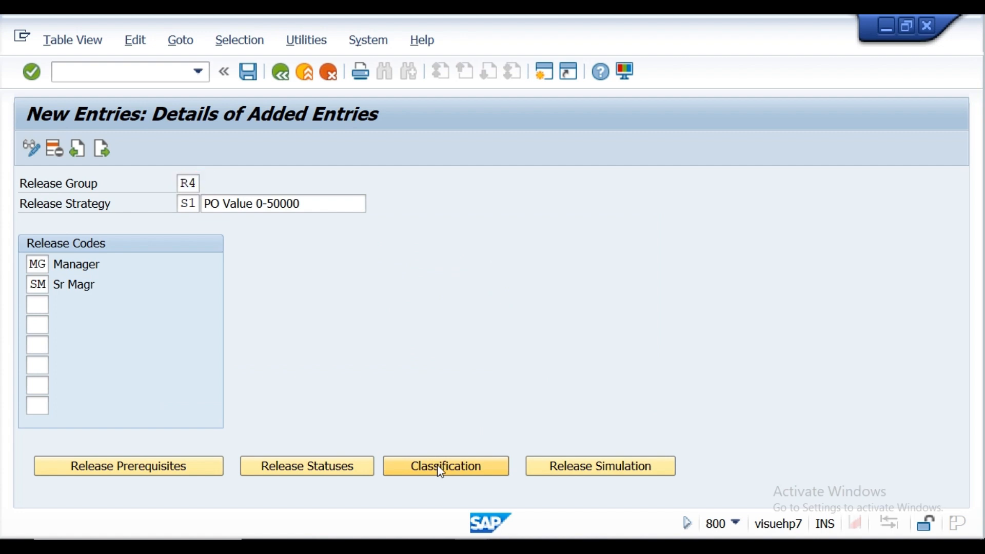
{"action": "left_click", "coordinate": [261, 366]}
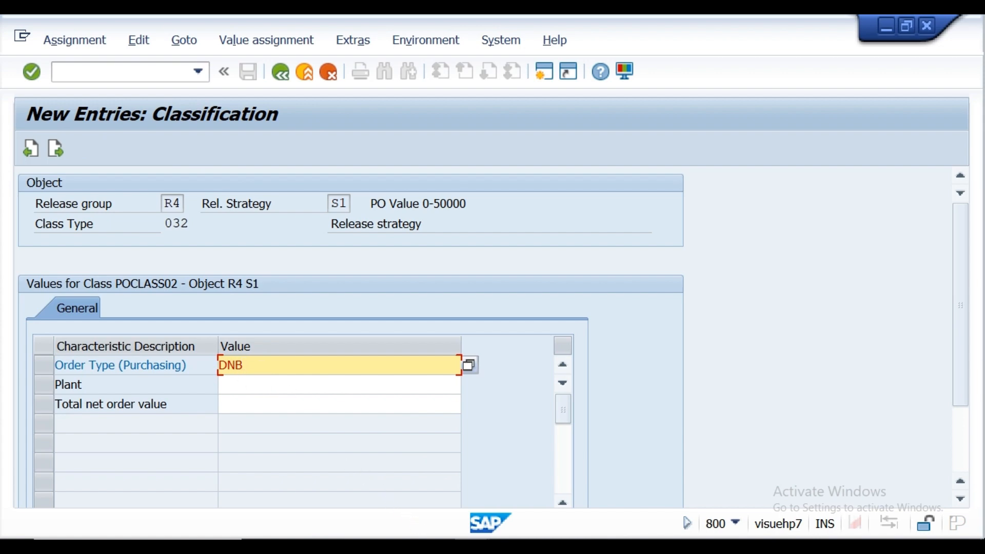
- Switch to the Create Purchase Order session, look through the available order types including DNB, and return to the classification of strategy S1
{"action": "mouse_move", "coordinate": [472, 547]}
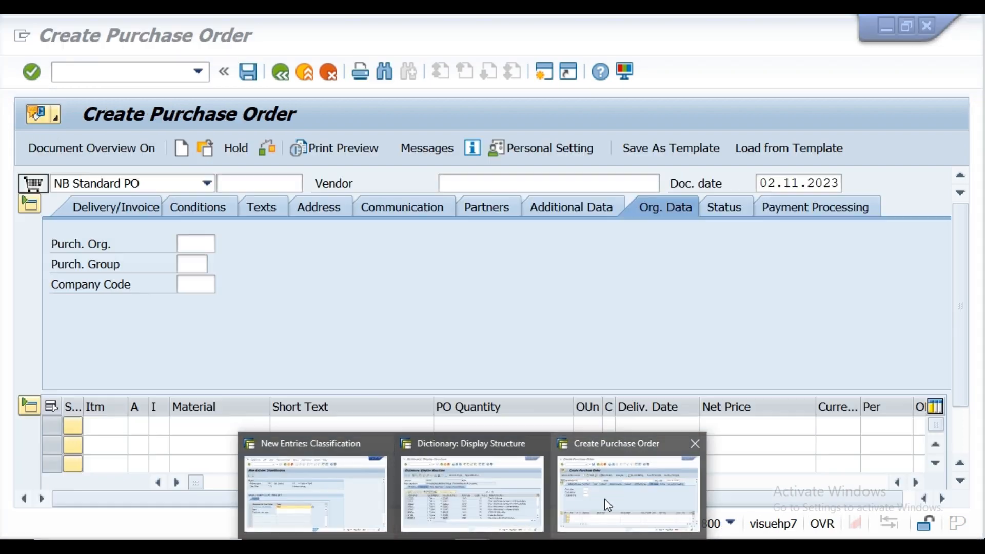
{"action": "left_click", "coordinate": [596, 505]}
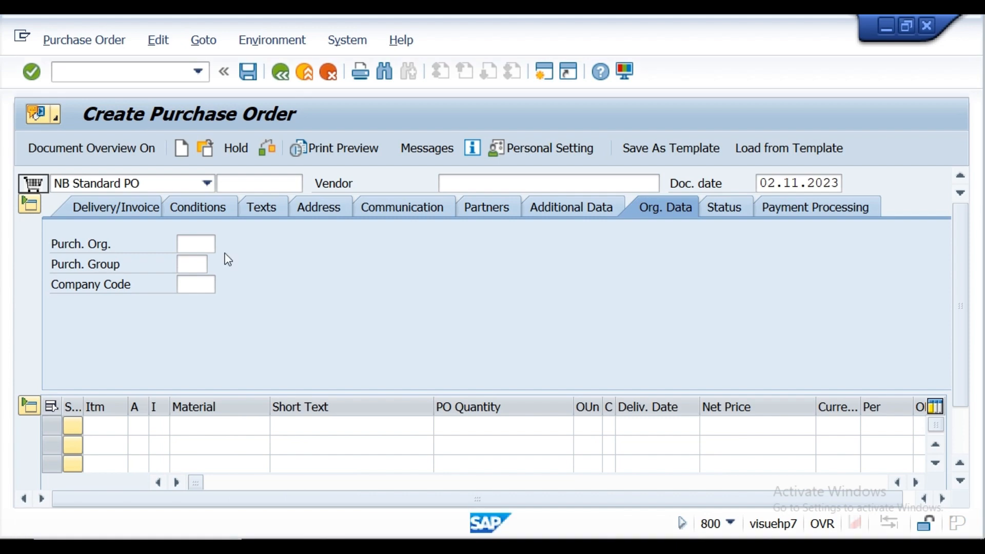
{"action": "left_click", "coordinate": [208, 184]}
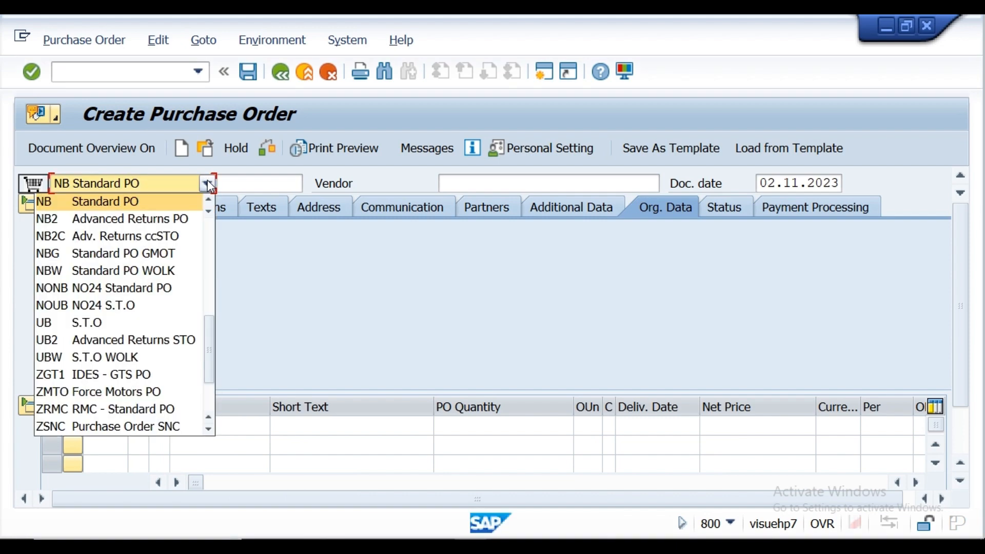
{"action": "scroll", "coordinate": [154, 295], "scroll_direction": "up", "scroll_amount": 5}
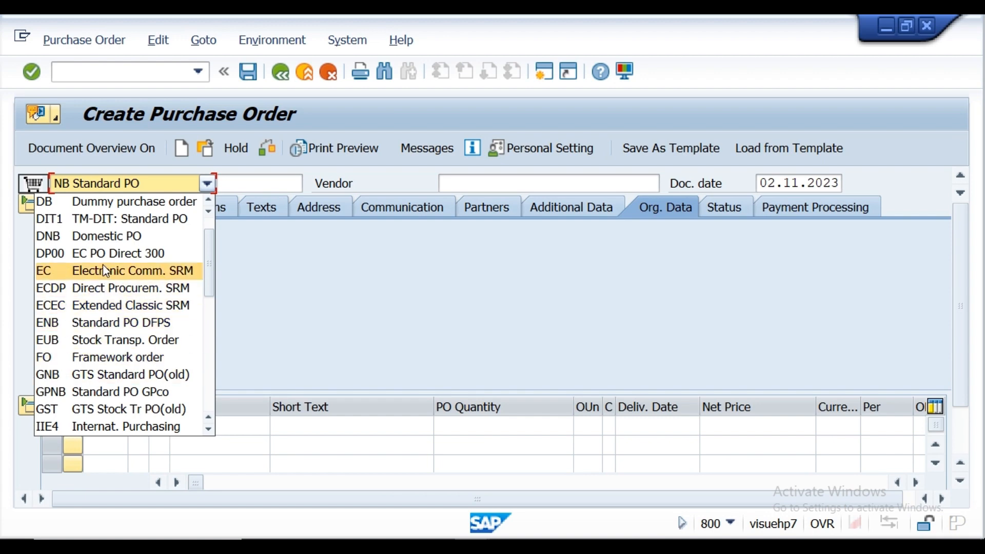
{"action": "left_click", "coordinate": [250, 269]}
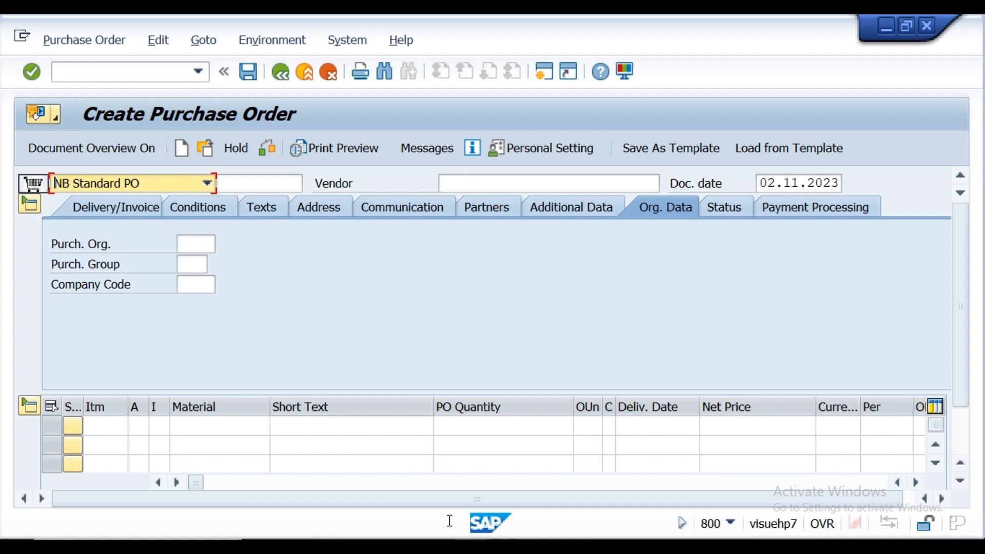
{"action": "mouse_move", "coordinate": [472, 549]}
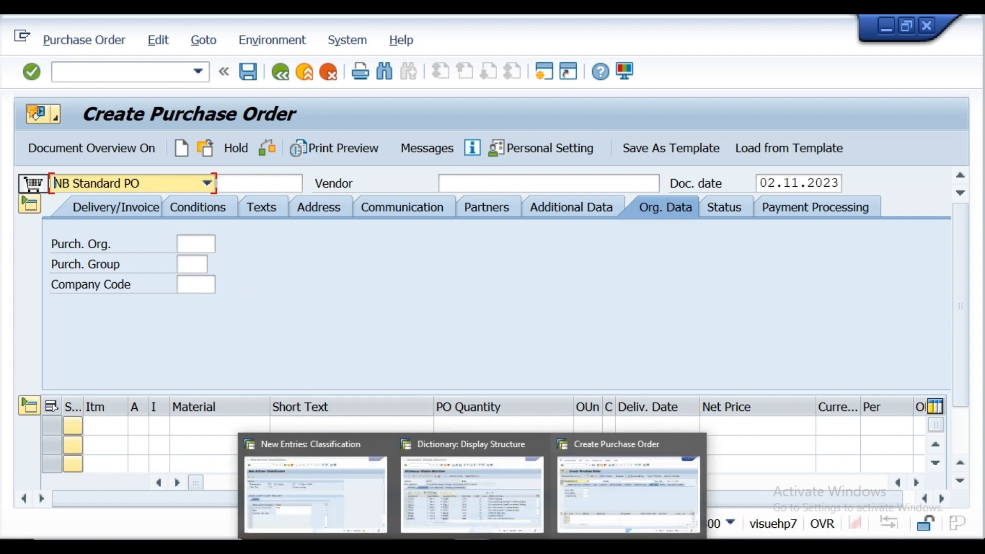
{"action": "left_click", "coordinate": [356, 485]}
- Open the value entry list for the purchasing order type and close it without changing anything
{"action": "left_click", "coordinate": [285, 366]}
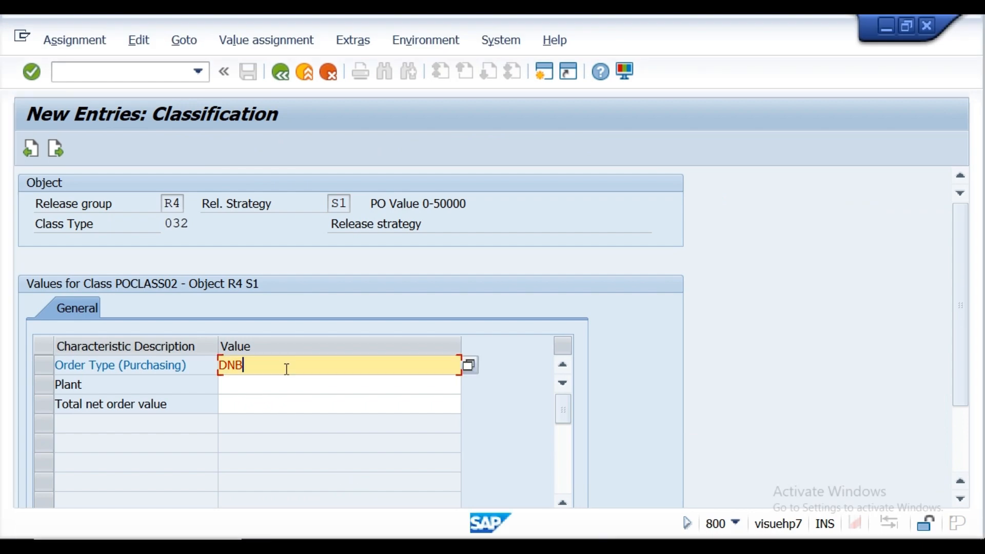
{"action": "left_click", "coordinate": [469, 367]}
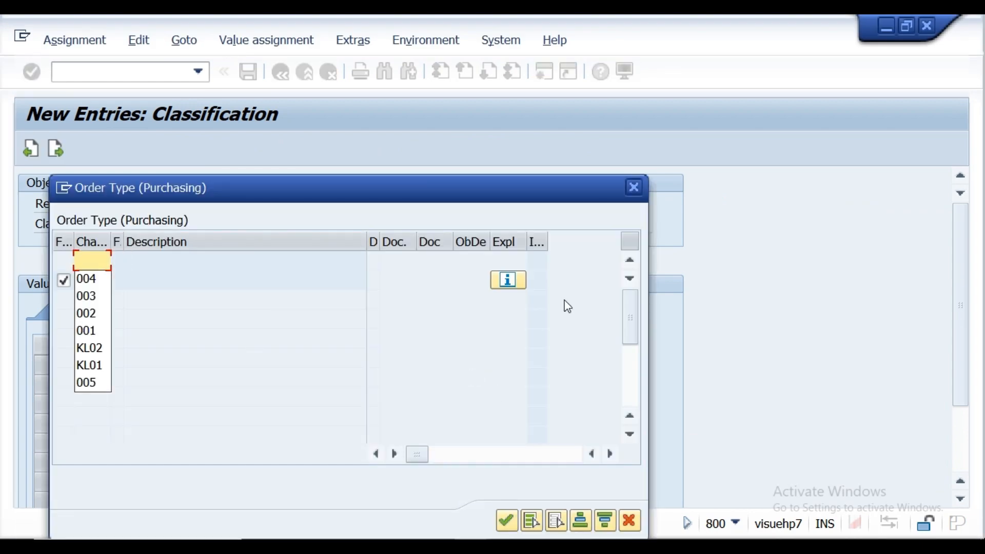
{"action": "left_click", "coordinate": [635, 188]}
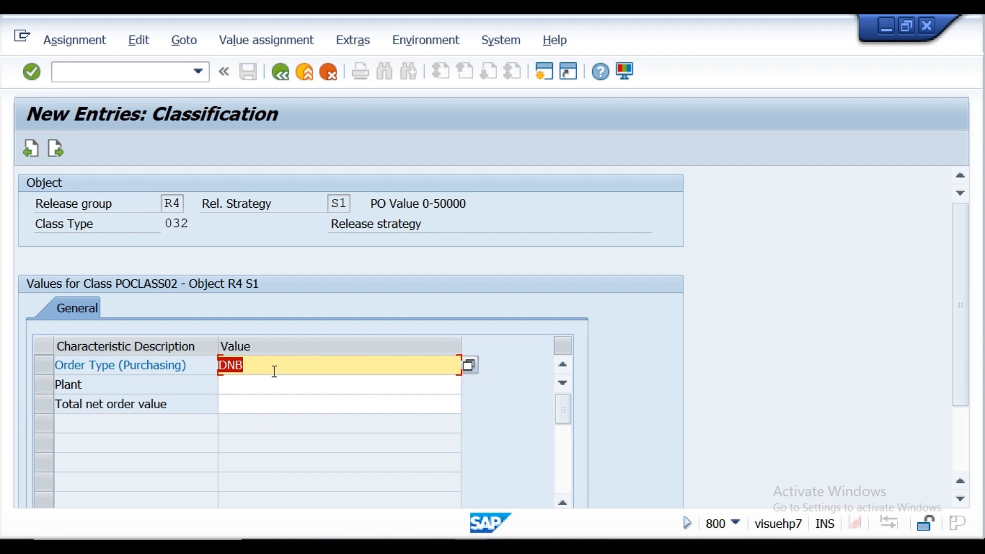
- Classify strategy S1 with plant KL01 and total net order value 0 - 50000, and save the strategy
{"action": "left_click", "coordinate": [249, 387]}
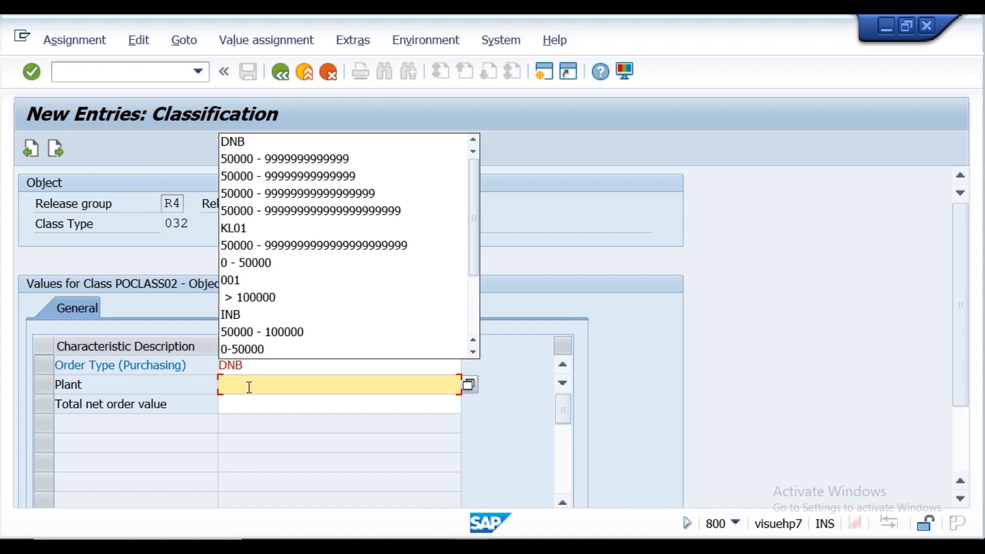
{"action": "type", "text": "kl01"}
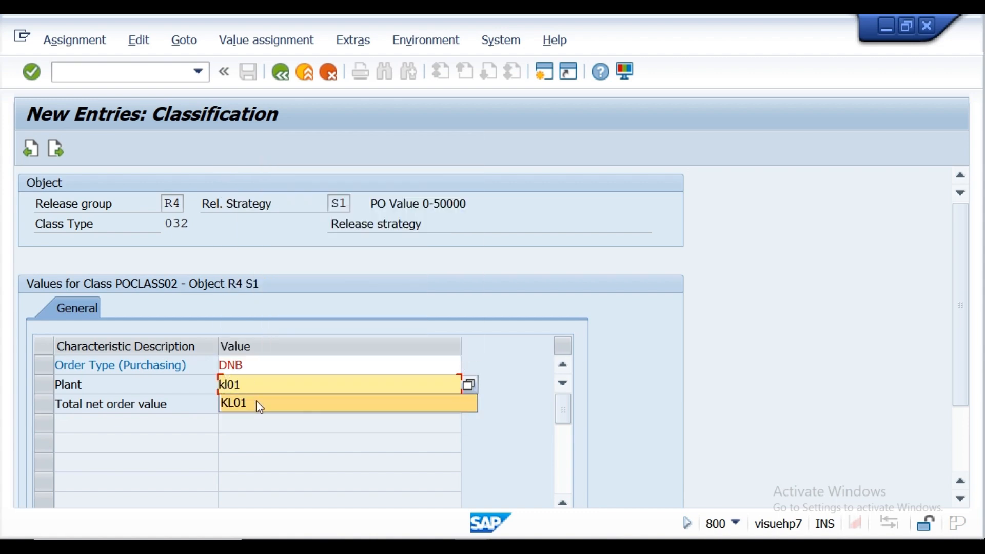
{"action": "left_click", "coordinate": [260, 405]}
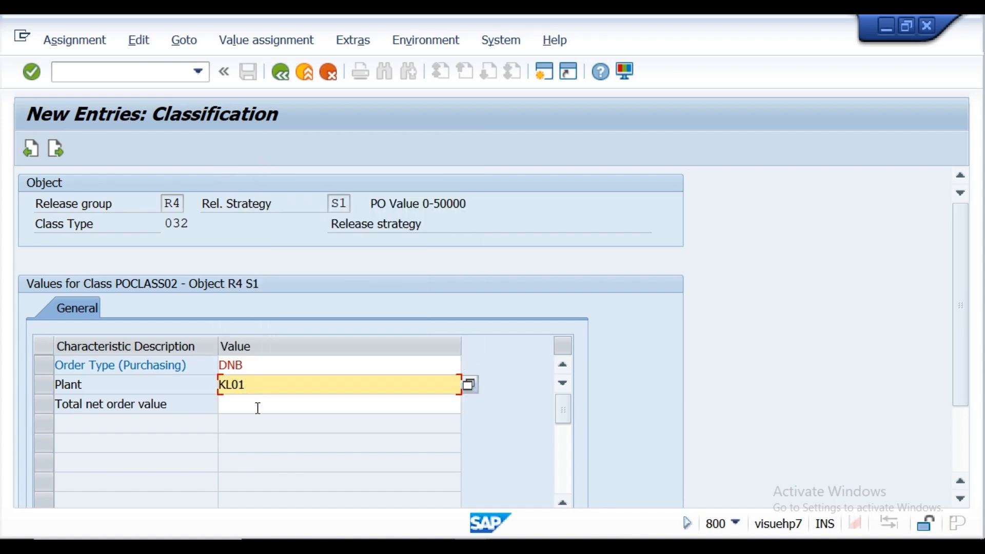
{"action": "left_click", "coordinate": [258, 408]}
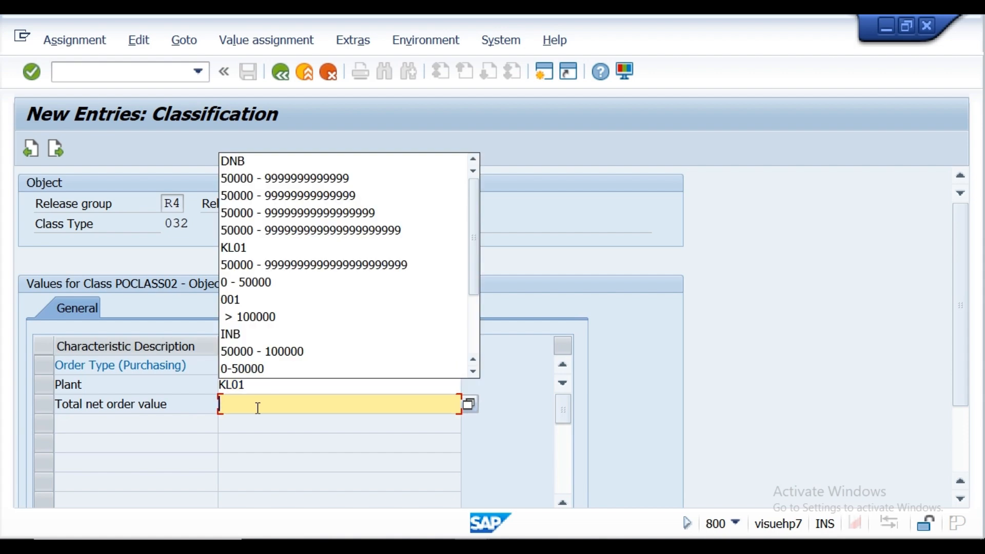
{"action": "type", "text": "0"}
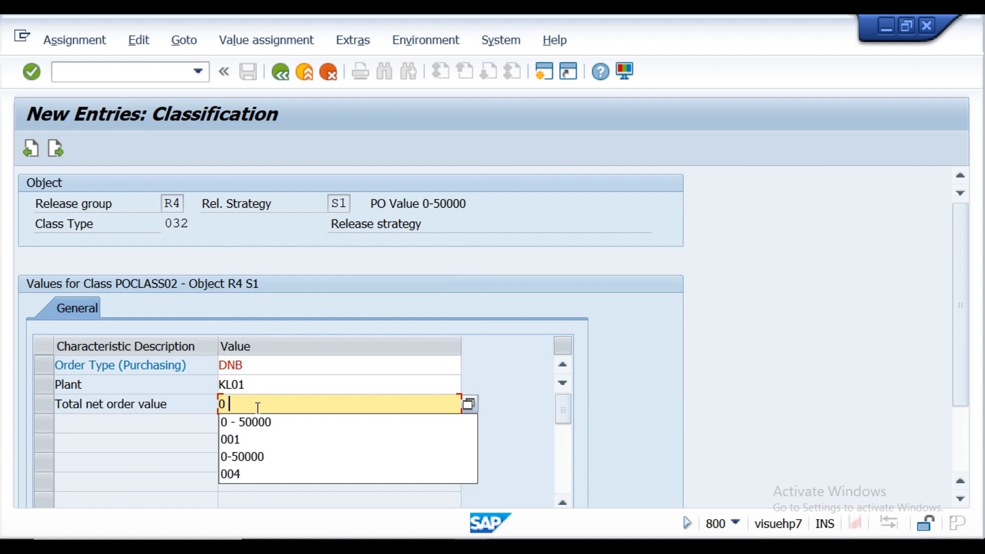
{"action": "type", "text": " - "}
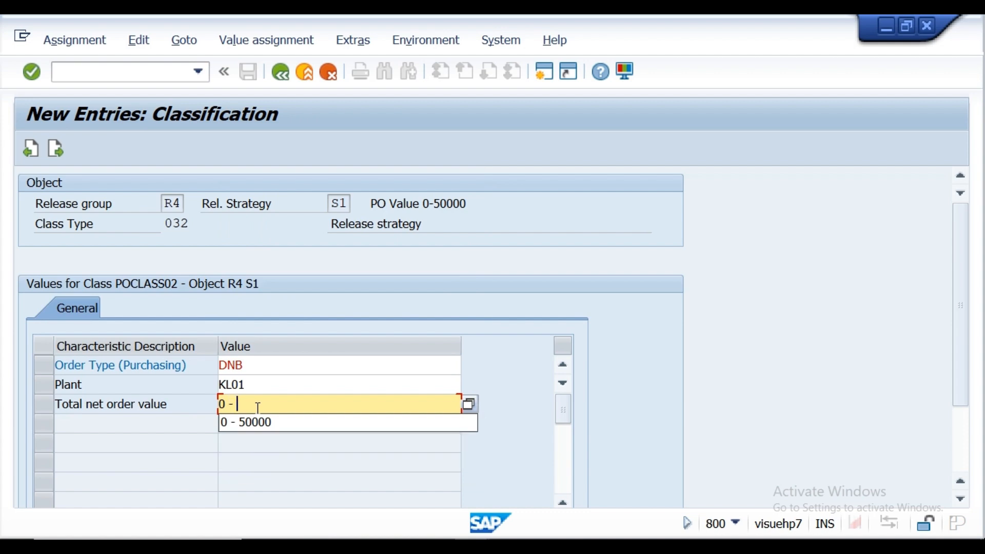
{"action": "type", "text": "50000"}
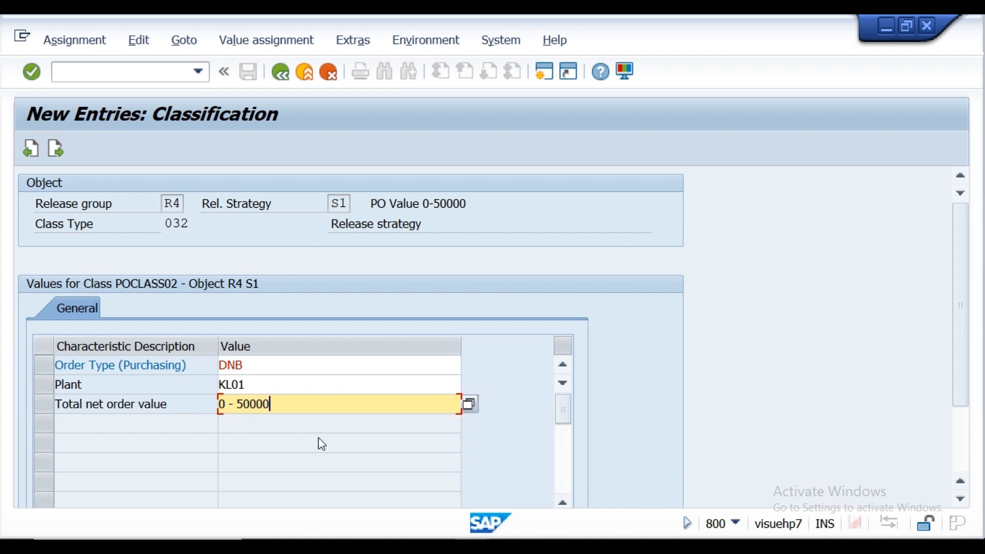
{"action": "left_click", "coordinate": [32, 73]}
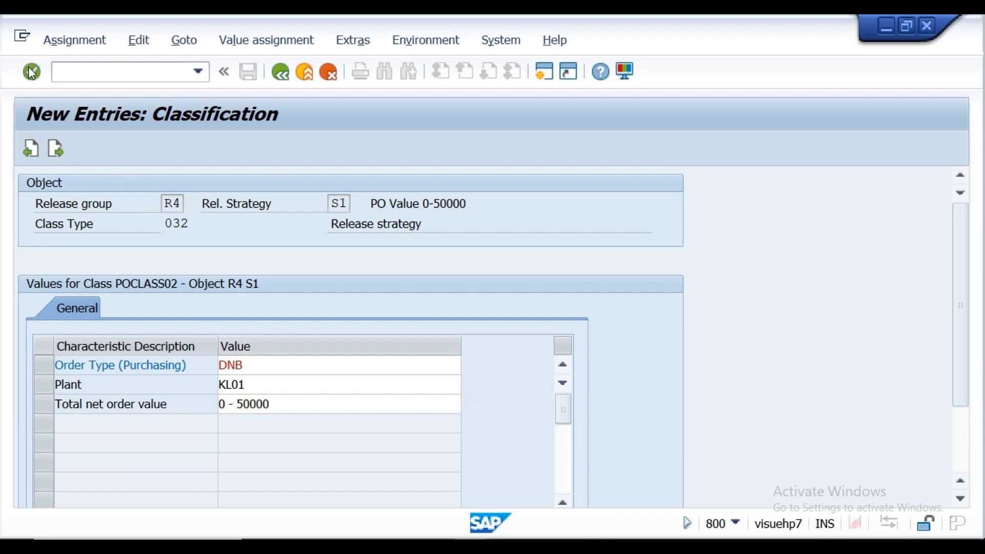
{"action": "left_click", "coordinate": [281, 73]}
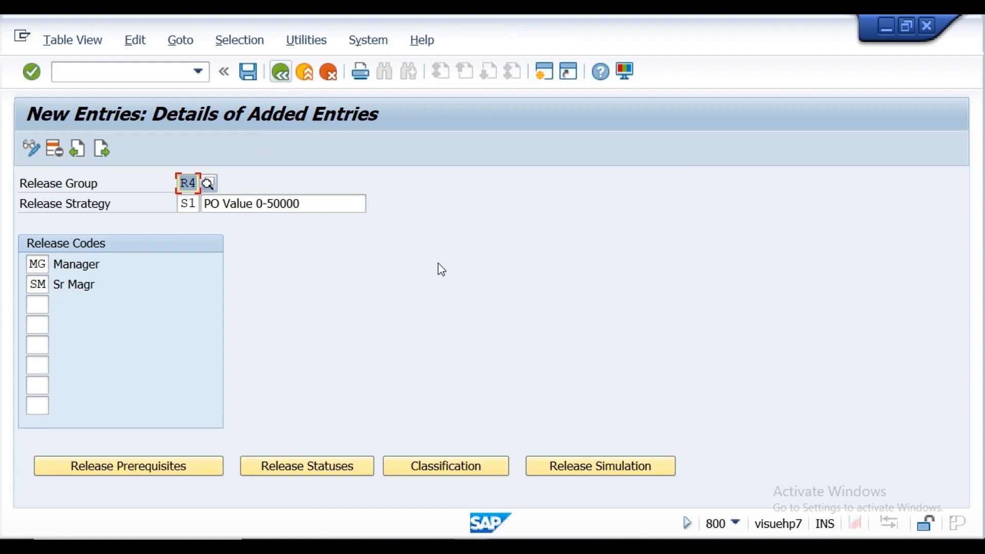
{"action": "left_click", "coordinate": [248, 73]}
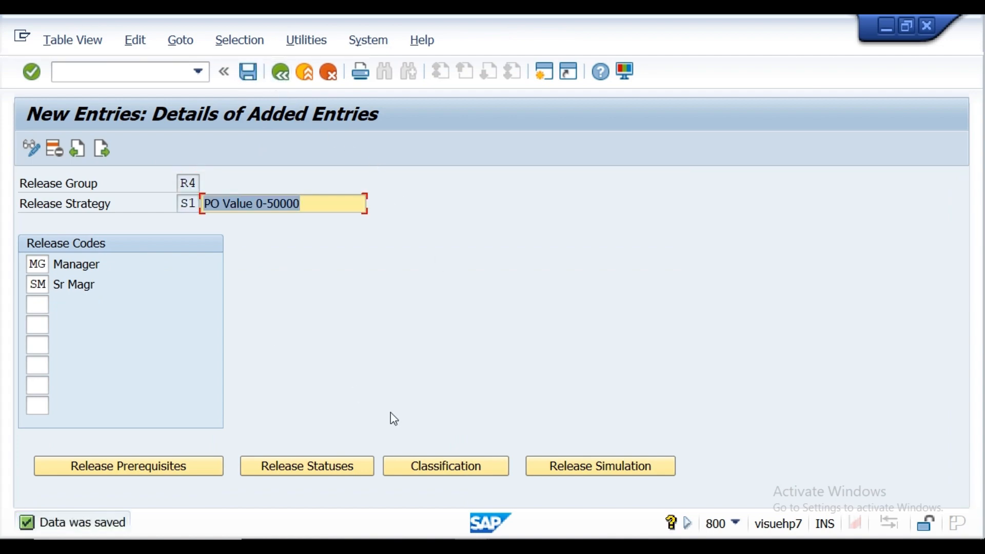
- Simulate the release of strategy S1 with code MG followed by SM, and close the simulation
{"action": "left_click", "coordinate": [555, 474]}
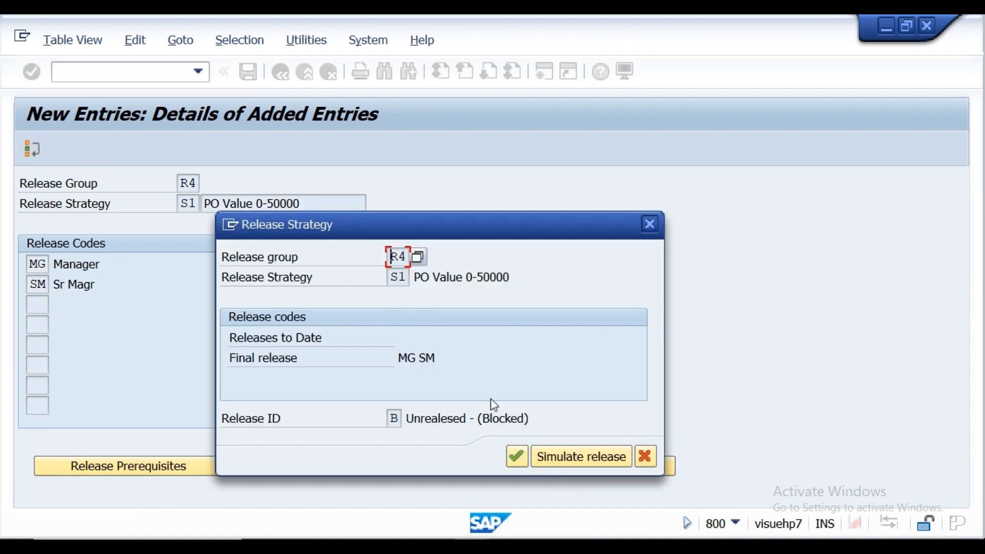
{"action": "left_click", "coordinate": [559, 459]}
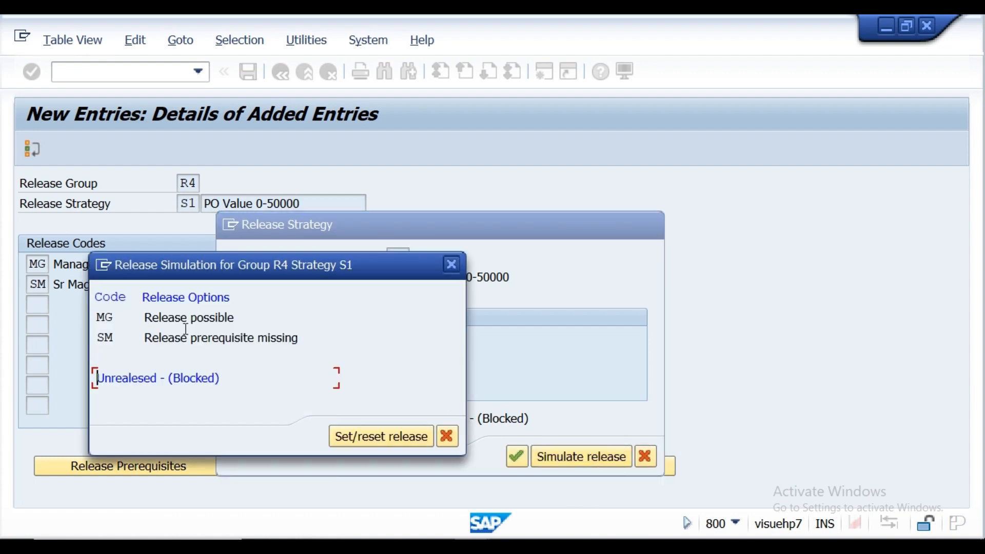
{"action": "double_click", "coordinate": [174, 317]}
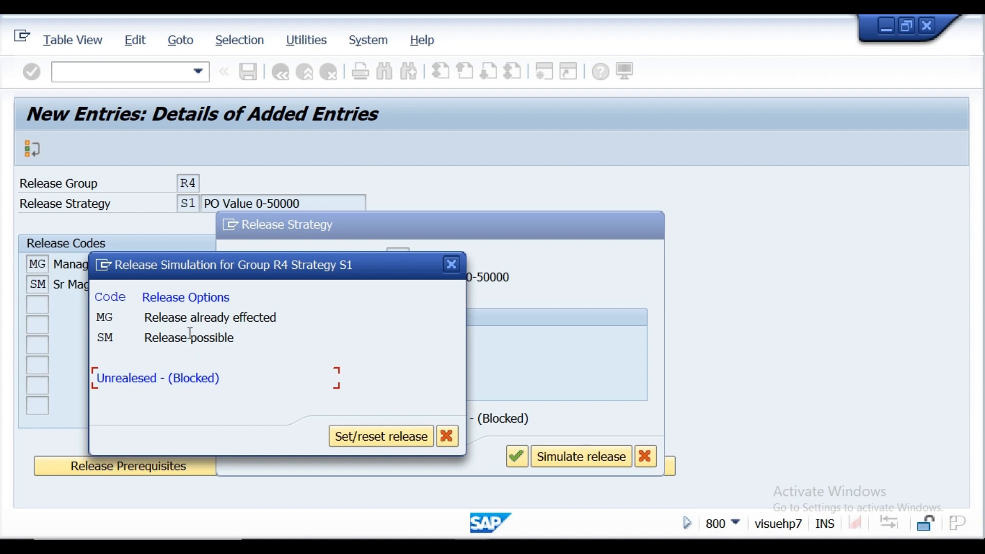
{"action": "double_click", "coordinate": [189, 337]}
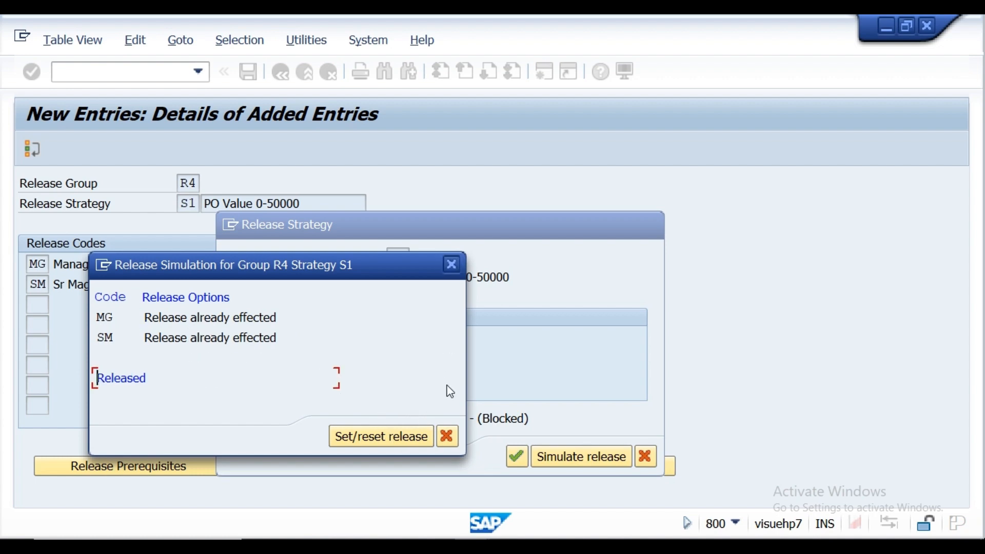
{"action": "left_click", "coordinate": [447, 438]}
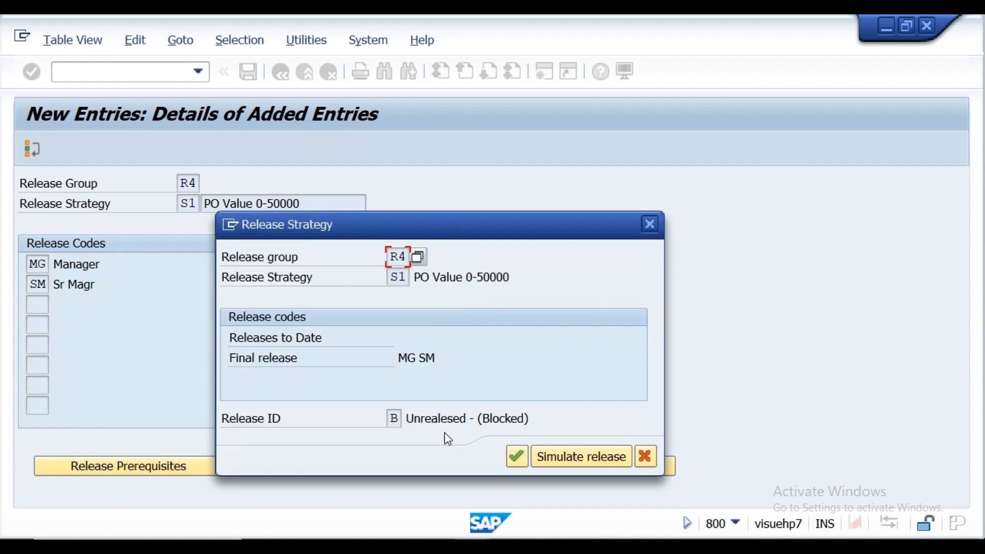
{"action": "left_click", "coordinate": [516, 458]}
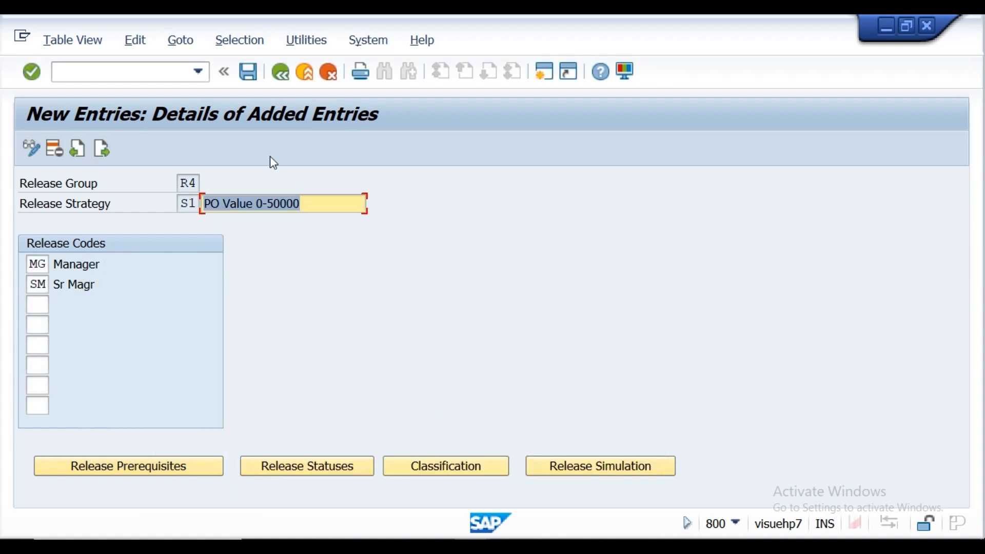
- Save strategy S1 again and return to the release strategies overview
{"action": "left_click", "coordinate": [247, 76]}
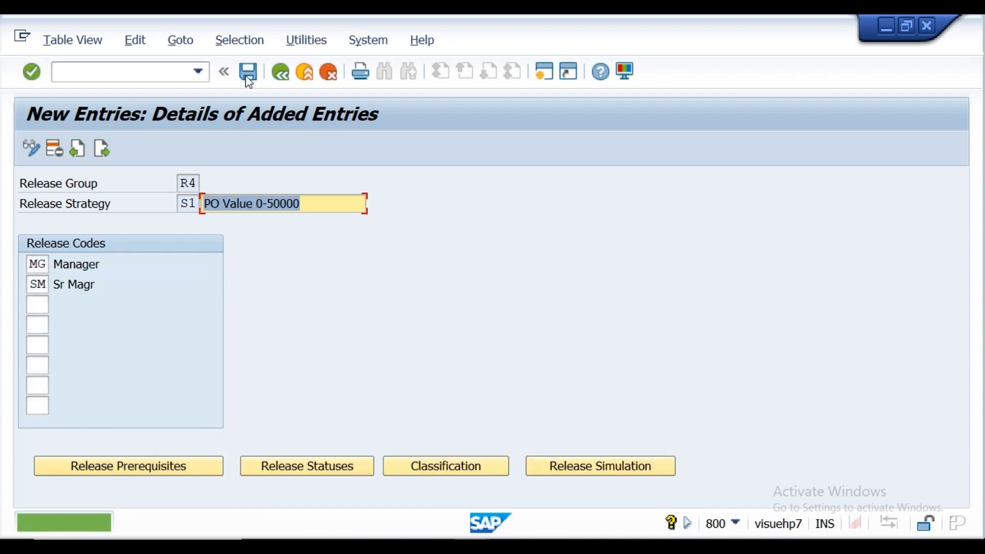
{"action": "left_click", "coordinate": [280, 73]}
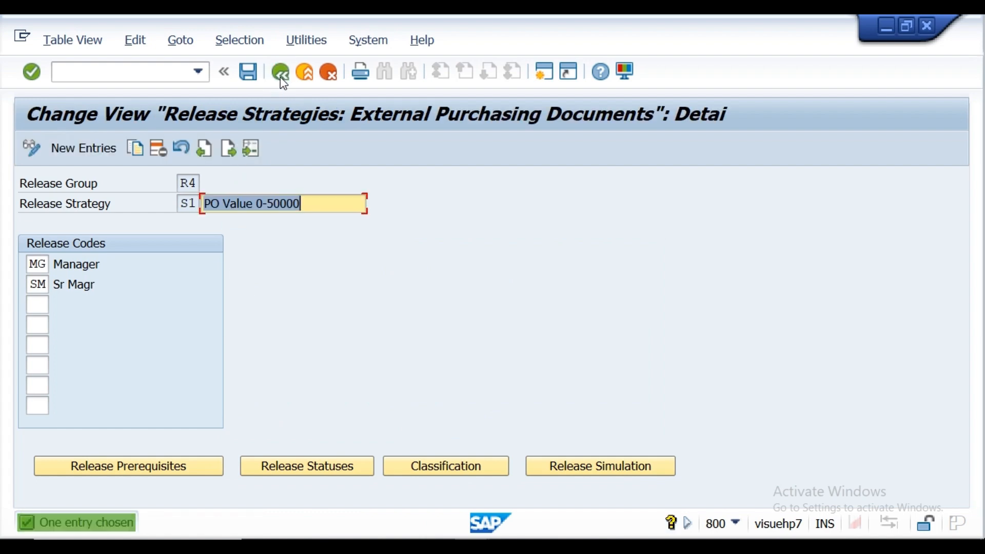
{"action": "left_click", "coordinate": [280, 73]}
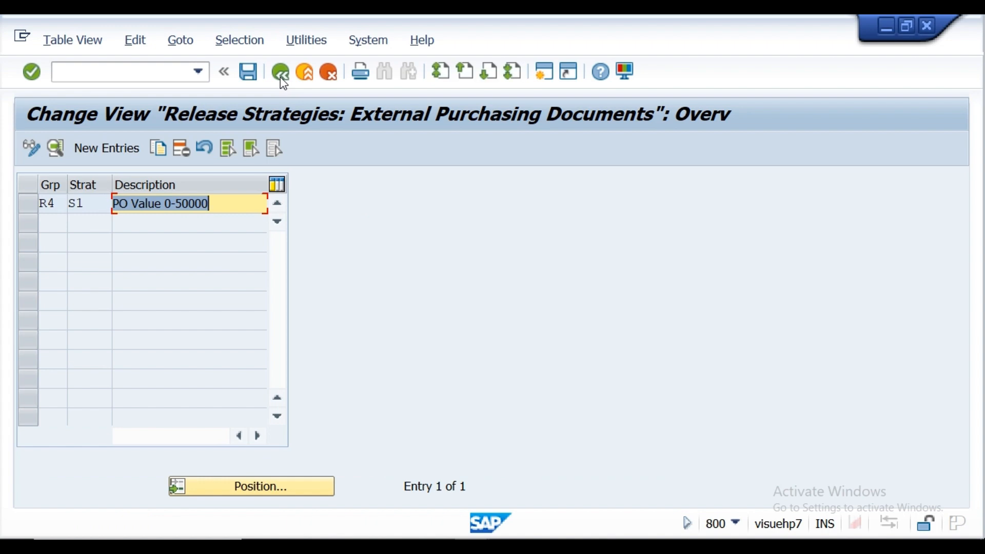
- Create a new release strategy entry with release group R4 and strategy S2
{"action": "left_click", "coordinate": [113, 147]}
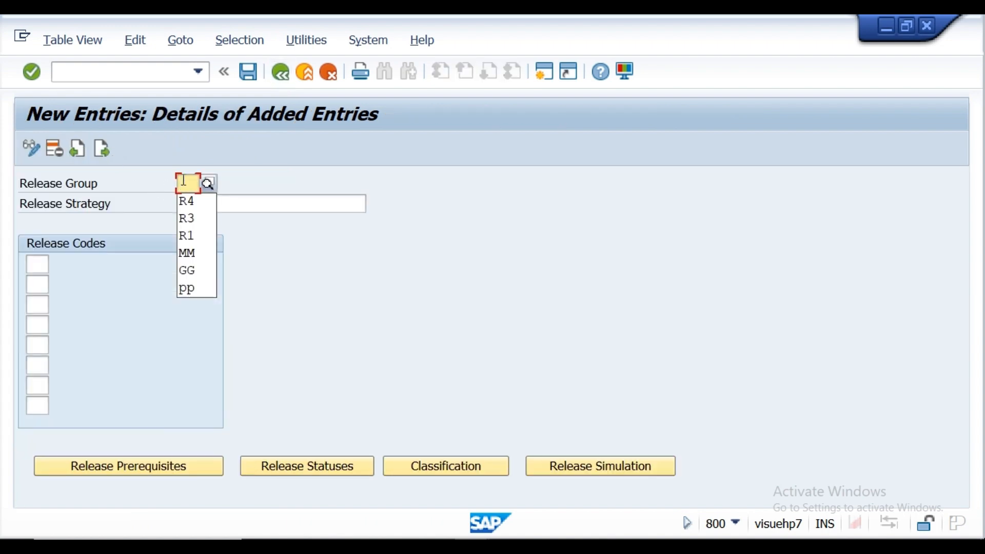
{"action": "type", "text": "r4"}
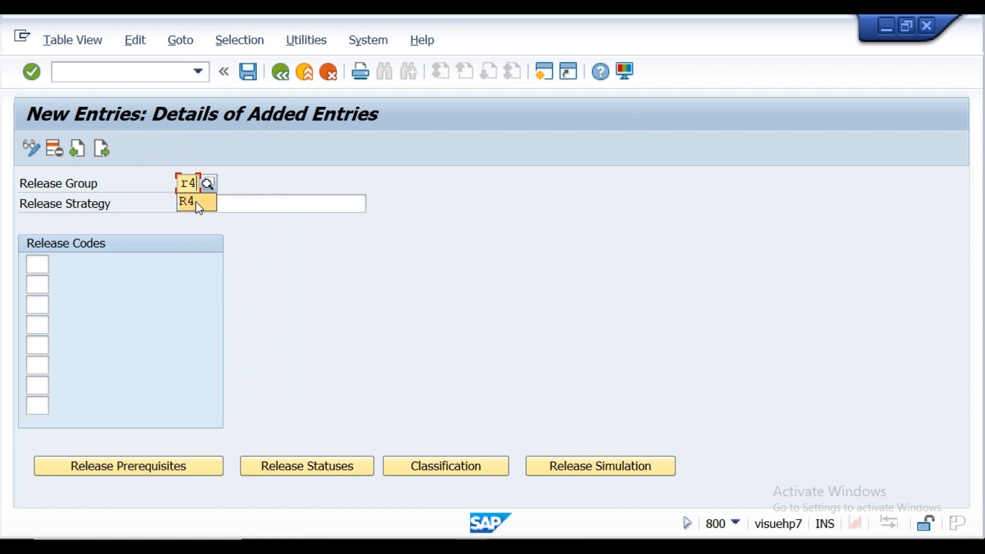
{"action": "left_click", "coordinate": [198, 203]}
{"action": "left_click", "coordinate": [197, 203]}
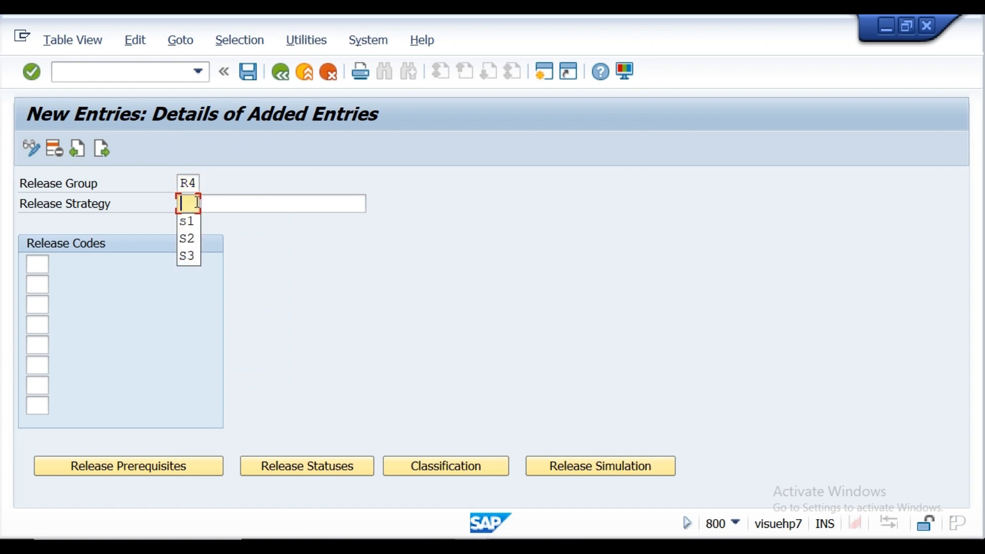
{"action": "left_click", "coordinate": [187, 238]}
- Enter "PO Value > 50000" as the description of release strategy S2
{"action": "left_click", "coordinate": [232, 202]}
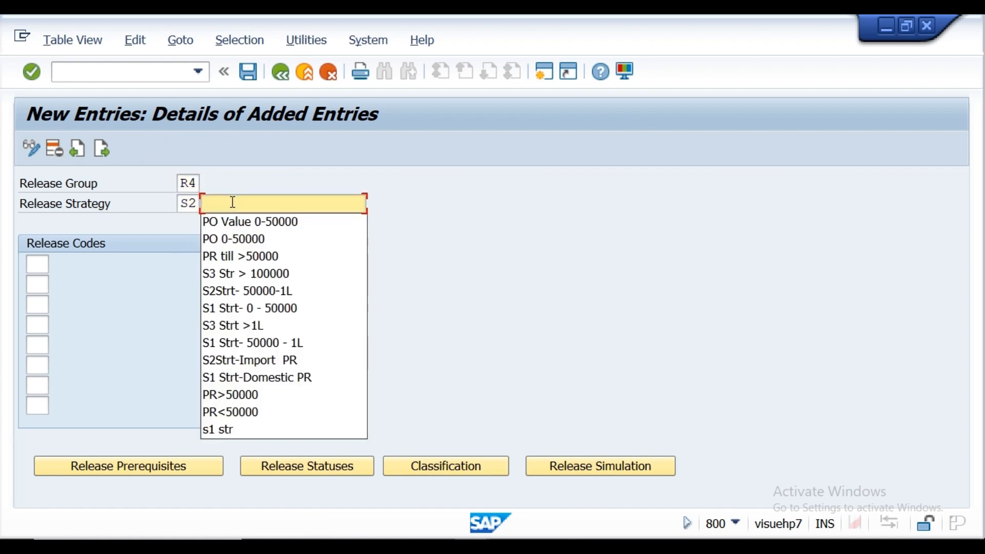
{"action": "left_click", "coordinate": [239, 224]}
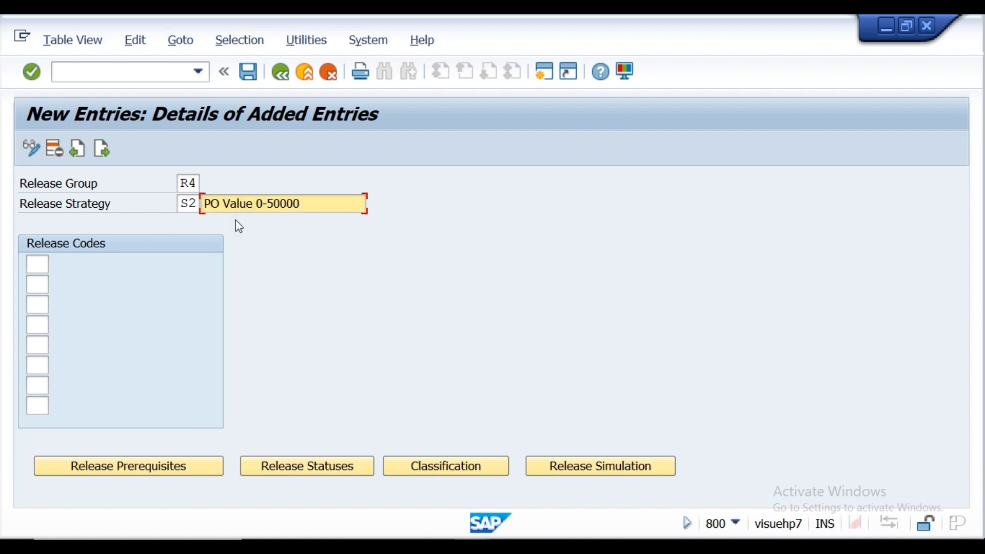
{"action": "key", "text": "BackSpace"}
{"action": "key", "text": "BackSpace"}
{"action": "key", "text": "BackSpace"}
{"action": "key", "text": "BackSpace"}
{"action": "key", "text": "BackSpace"}
{"action": "key", "text": "BackSpace"}
{"action": "key", "text": "BackSpace"}
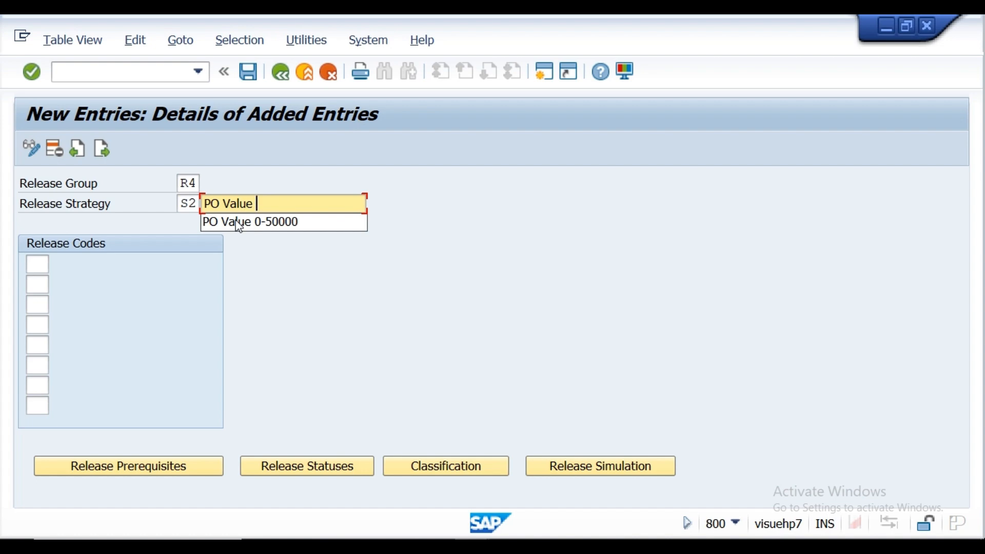
{"action": "type", "text": ">"}
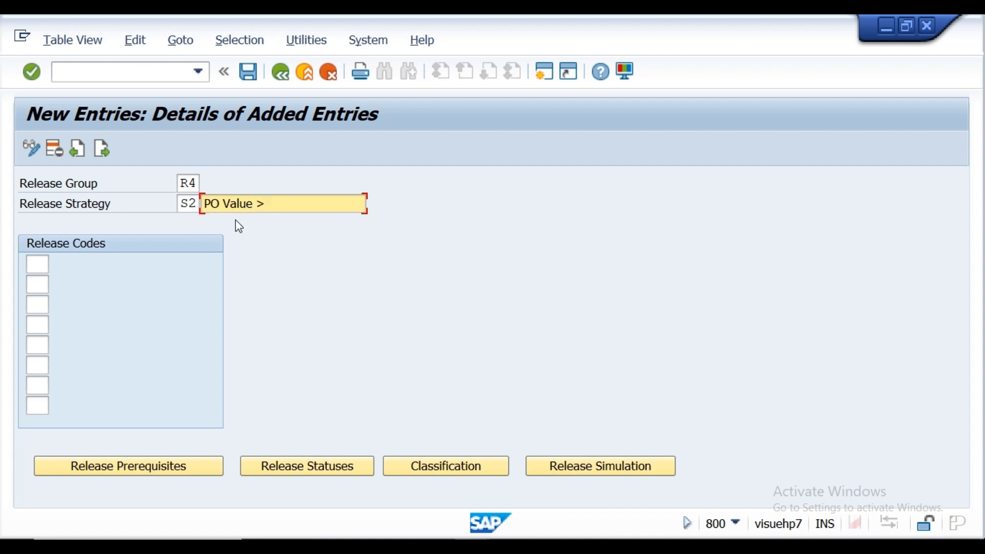
{"action": "type", "text": " 50000"}
- Assign release codes SM and CM, in that order, to strategy S2 and confirm the entries
{"action": "left_click", "coordinate": [36, 265]}
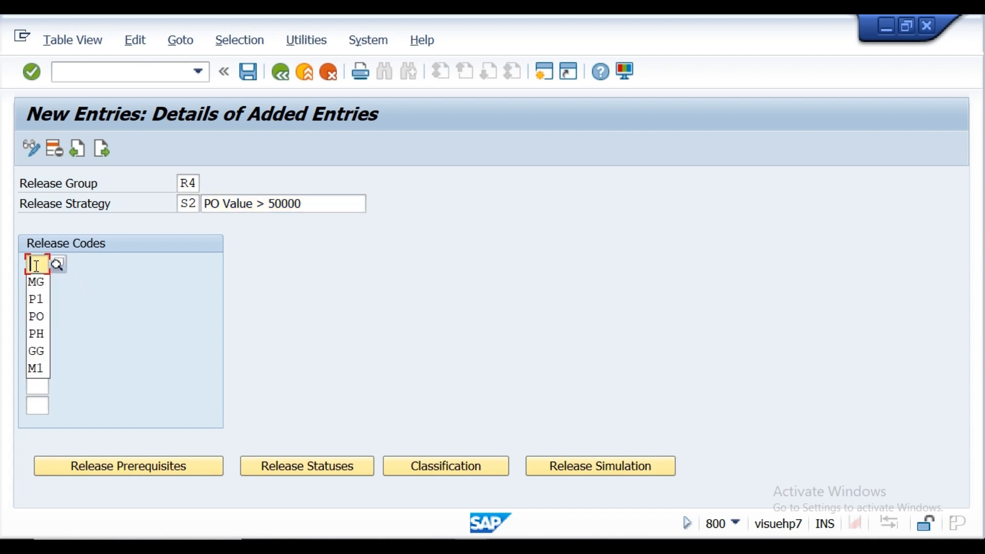
{"action": "left_click", "coordinate": [55, 266]}
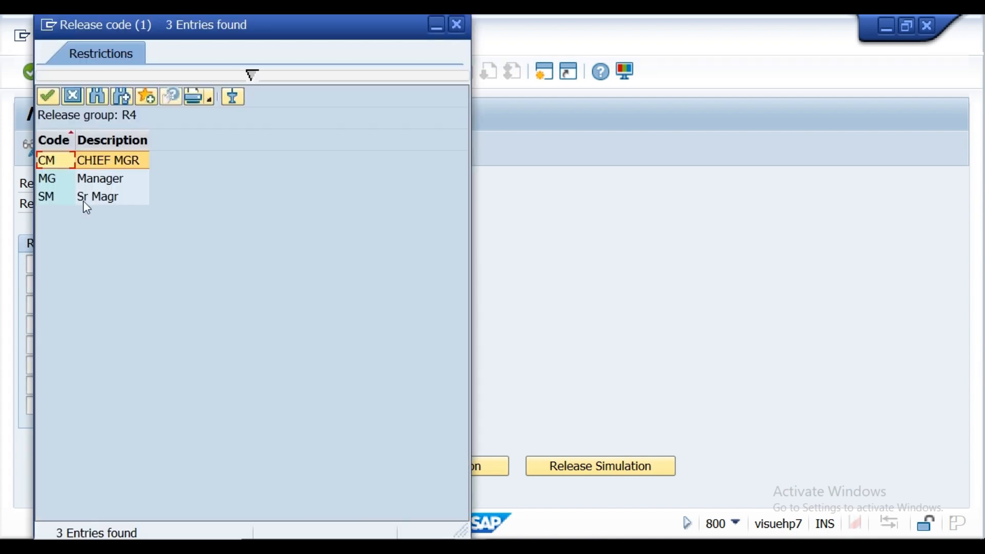
{"action": "double_click", "coordinate": [81, 199]}
{"action": "left_click", "coordinate": [34, 283]}
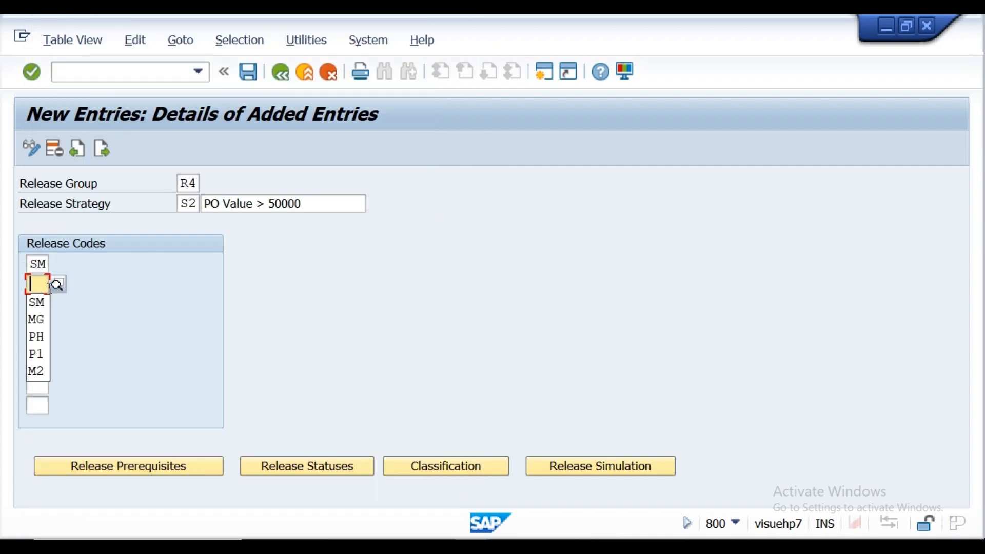
{"action": "left_click", "coordinate": [57, 285]}
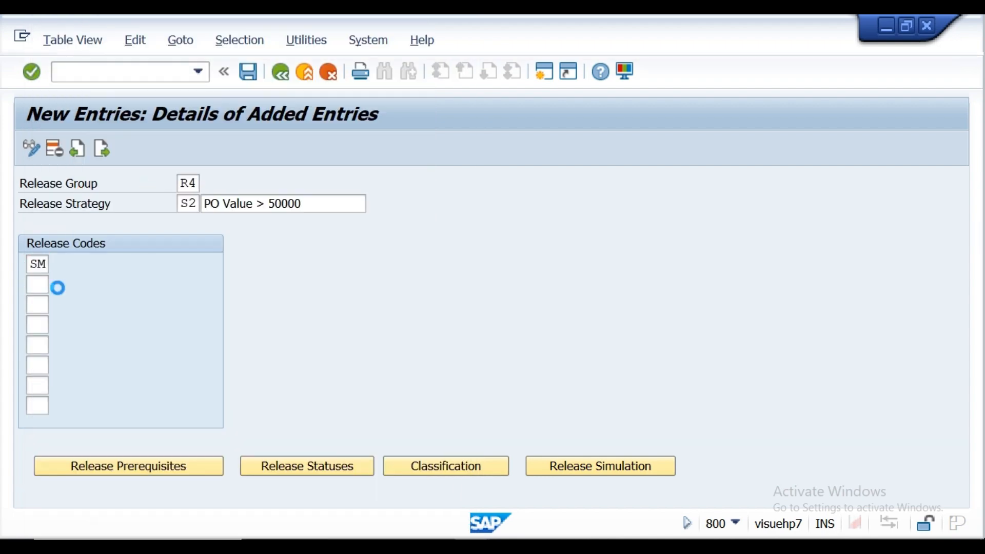
{"action": "double_click", "coordinate": [94, 162]}
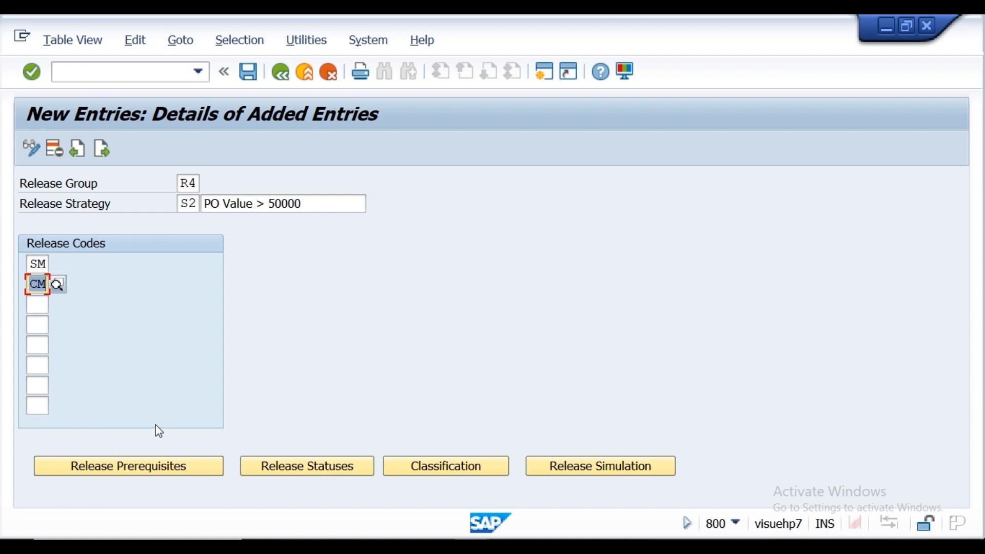
{"action": "left_click", "coordinate": [31, 72]}
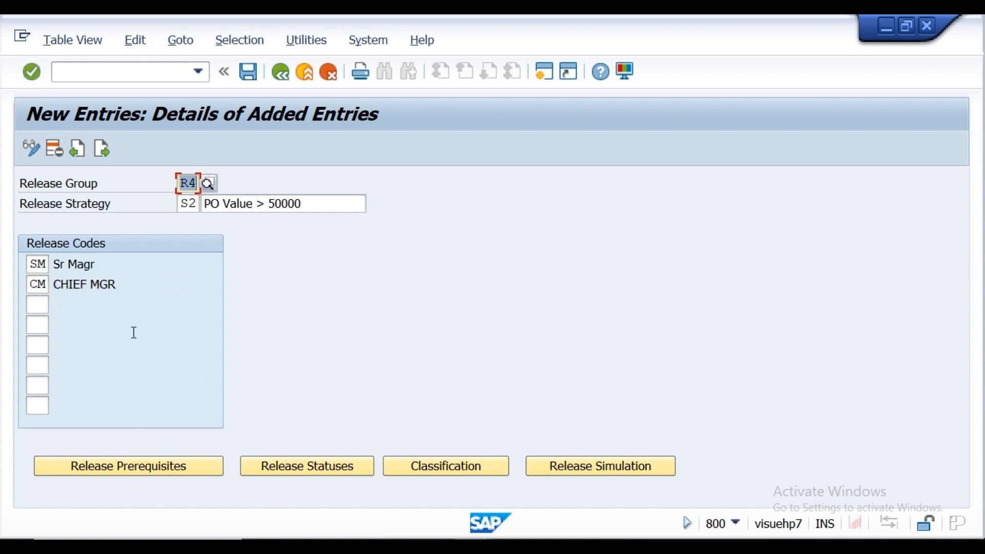
- Make SM the release prerequisite for CM in strategy S2 and accept the proposed release statuses
{"action": "left_click", "coordinate": [187, 467]}
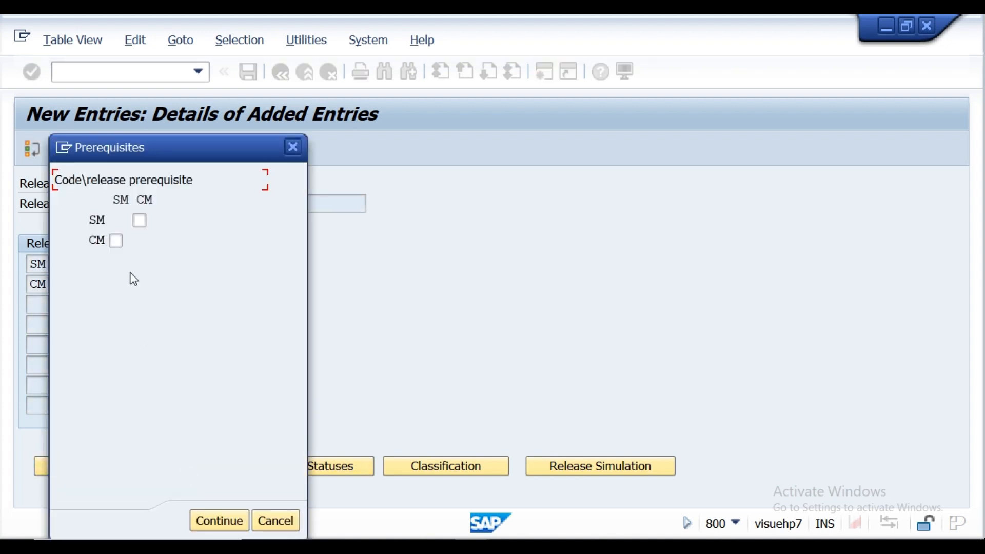
{"action": "left_click", "coordinate": [116, 242]}
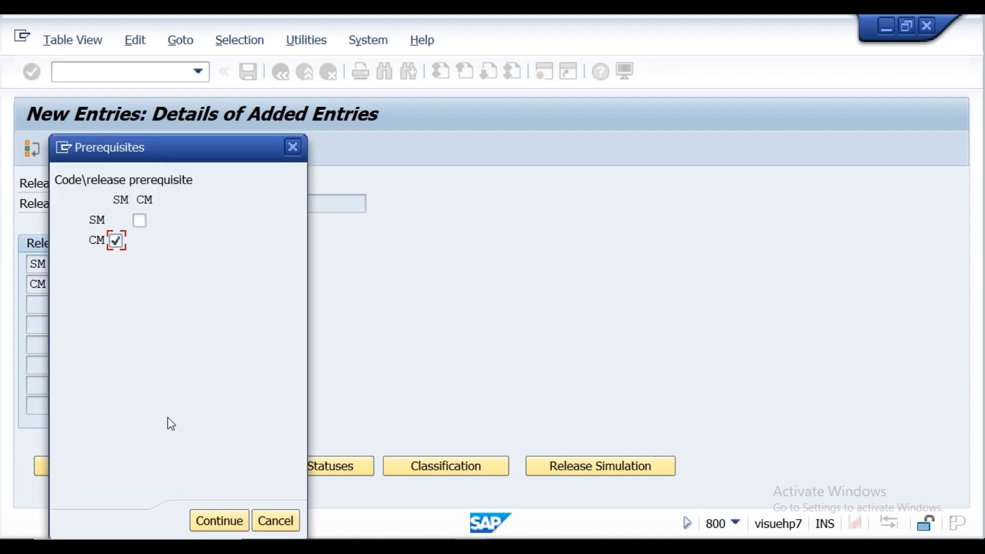
{"action": "left_click", "coordinate": [219, 521]}
{"action": "left_click", "coordinate": [286, 475]}
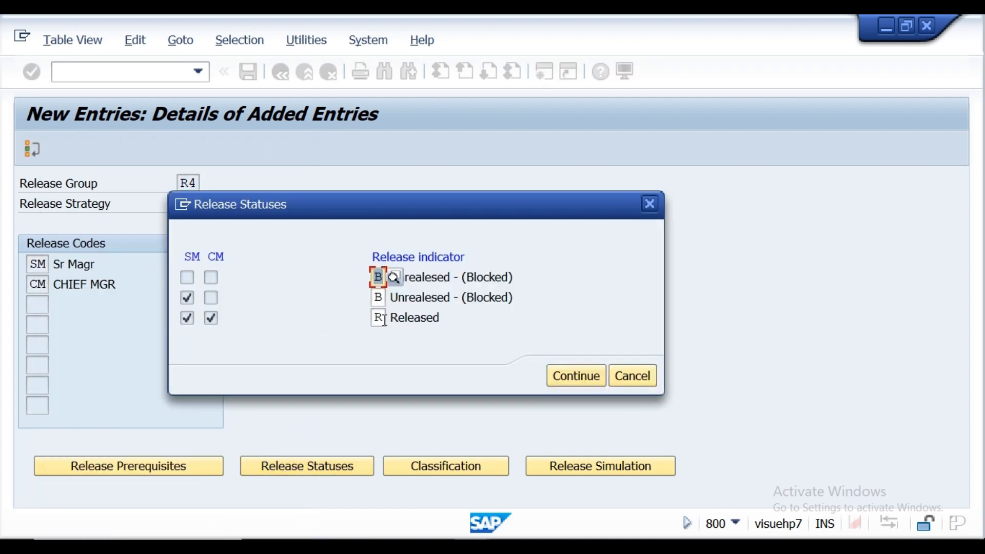
{"action": "left_click", "coordinate": [579, 379]}
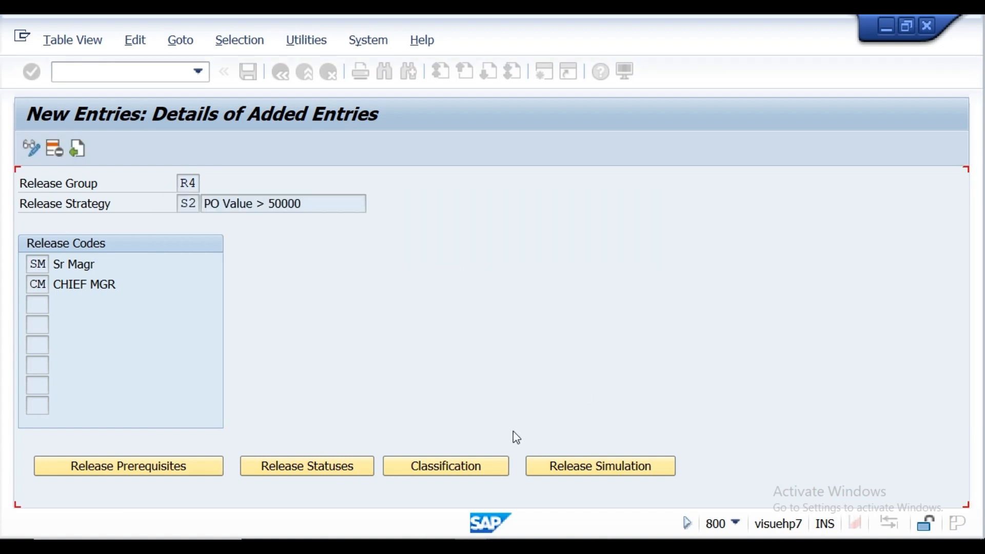
- Open the classification of strategy S2 and set order type DNB and plant KL01
{"action": "left_click", "coordinate": [457, 471]}
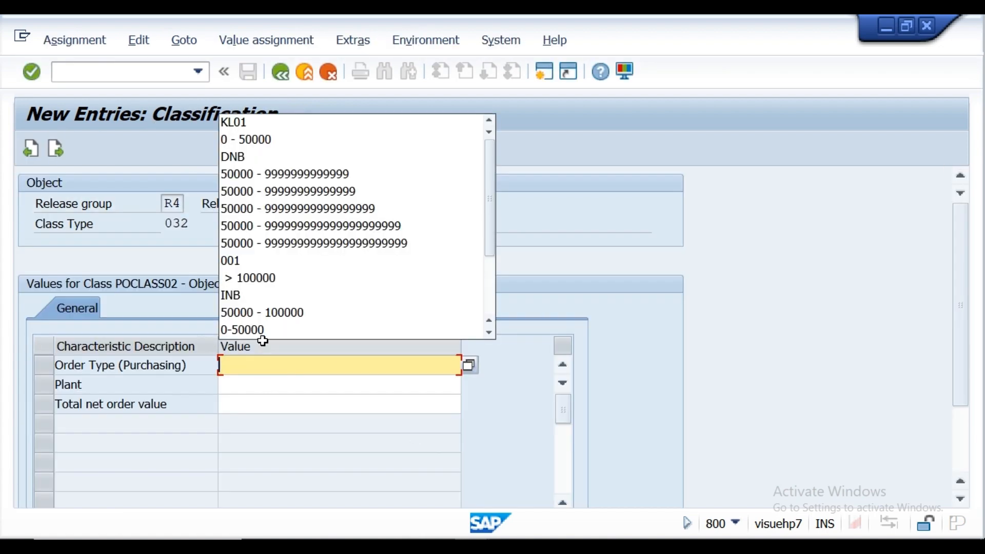
{"action": "type", "text": "dnb"}
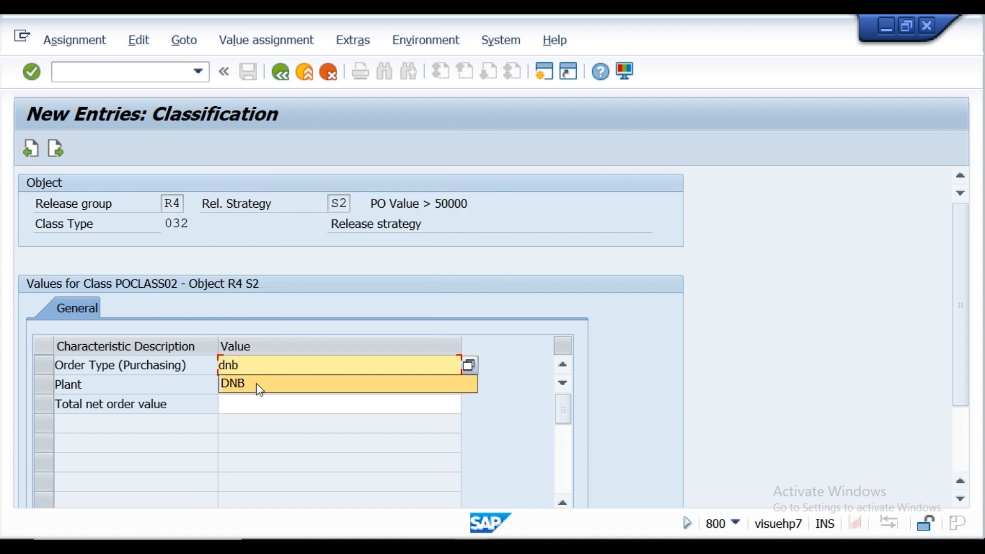
{"action": "left_click", "coordinate": [259, 389]}
{"action": "left_click", "coordinate": [258, 384]}
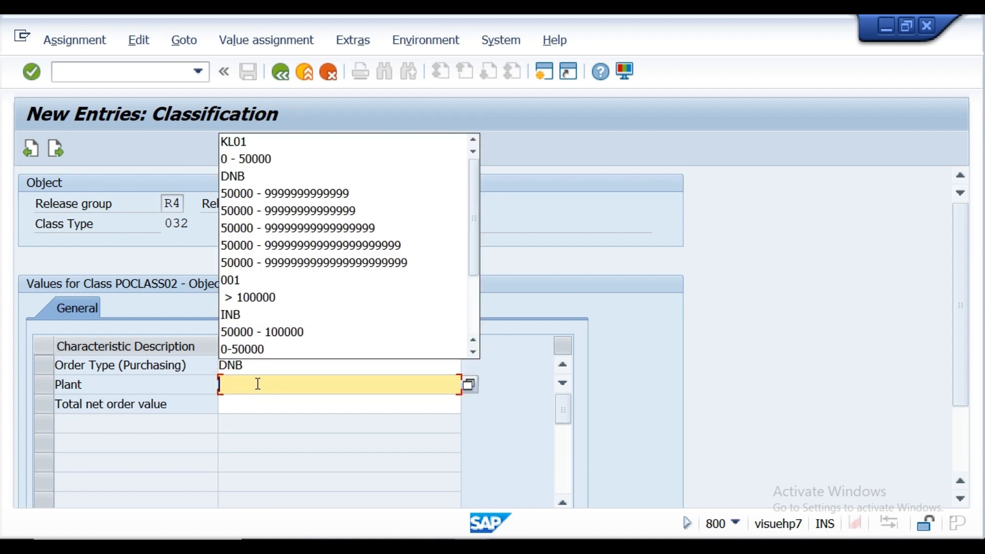
{"action": "type", "text": "kl01"}
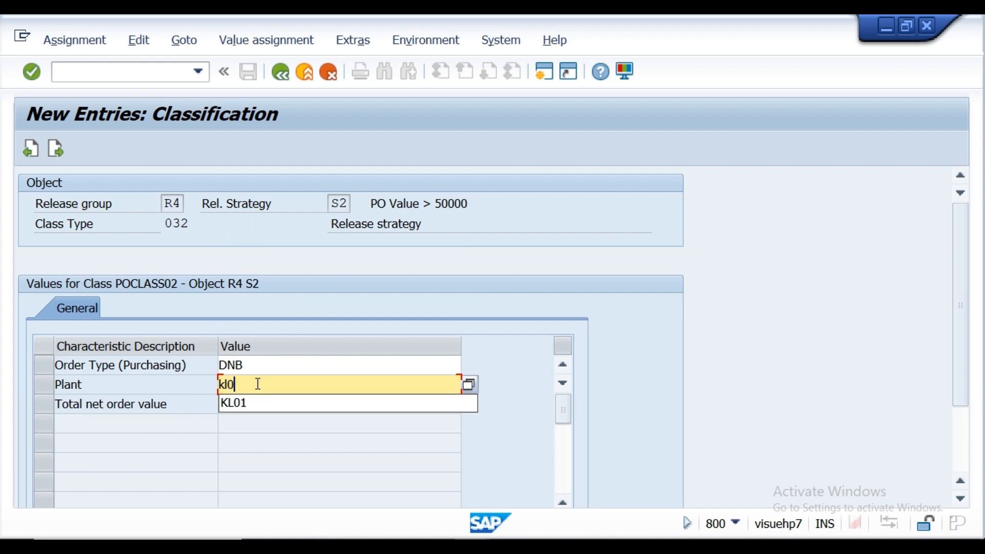
{"action": "left_click", "coordinate": [261, 404]}
{"action": "left_click", "coordinate": [260, 407]}
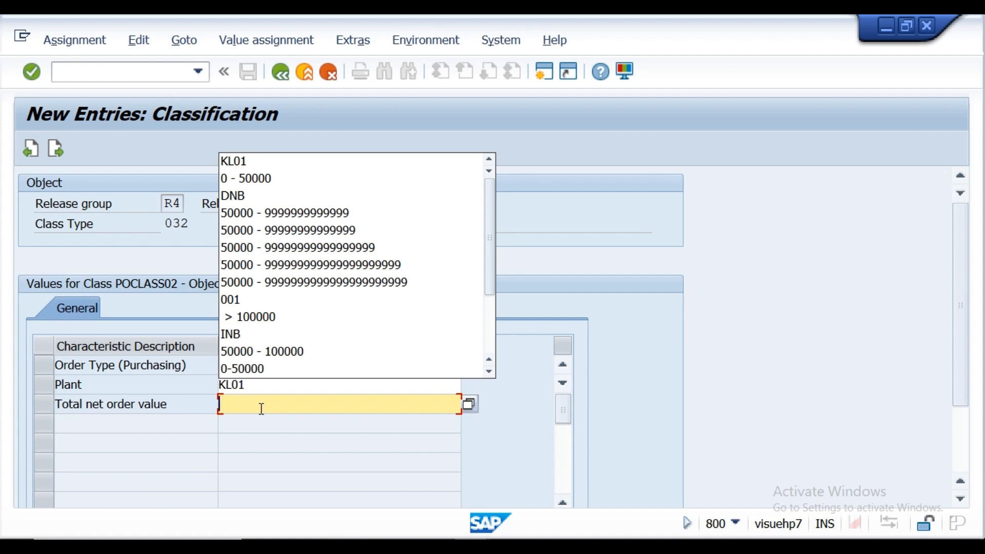
{"action": "type", "text": "50000 -"}
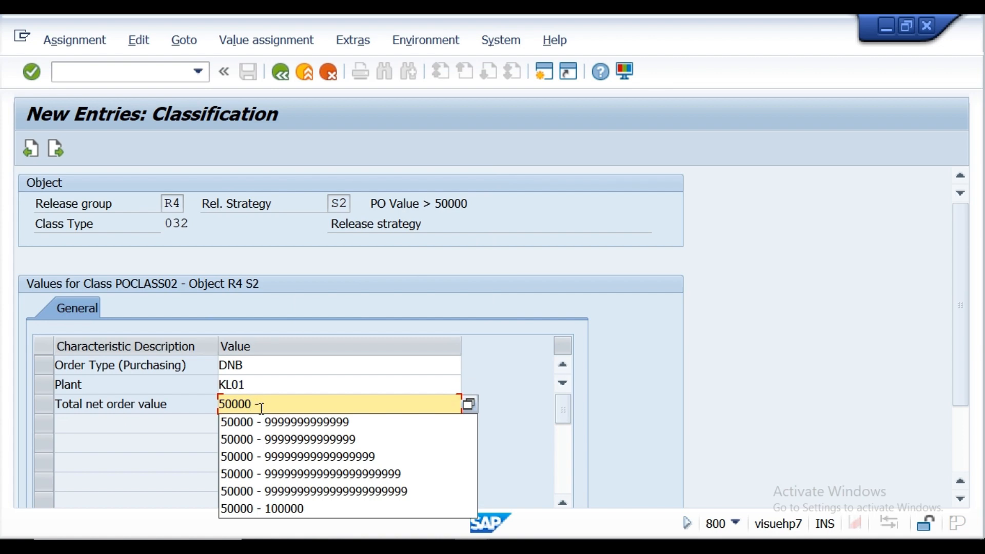
{"action": "type", "text": "9999"}
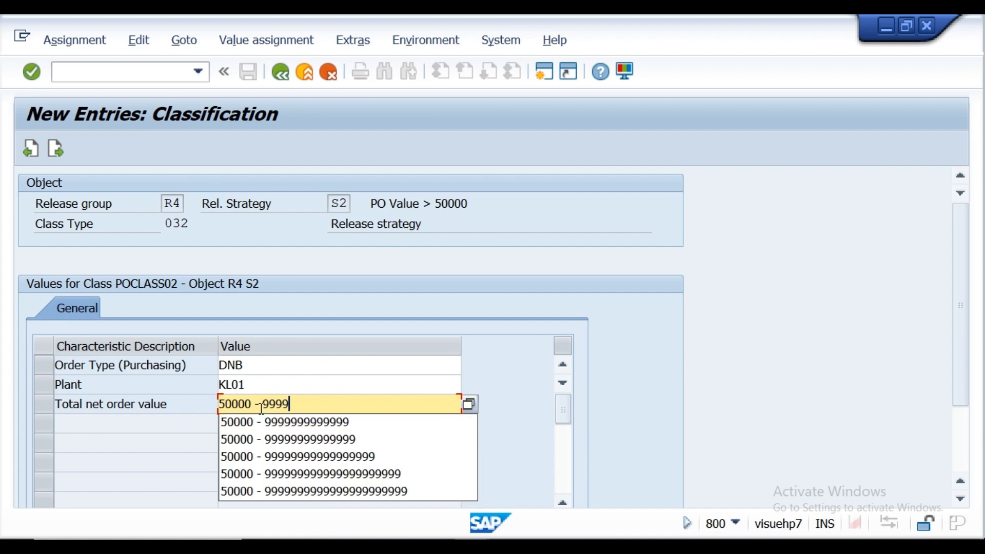
{"action": "type", "text": "999999999"}
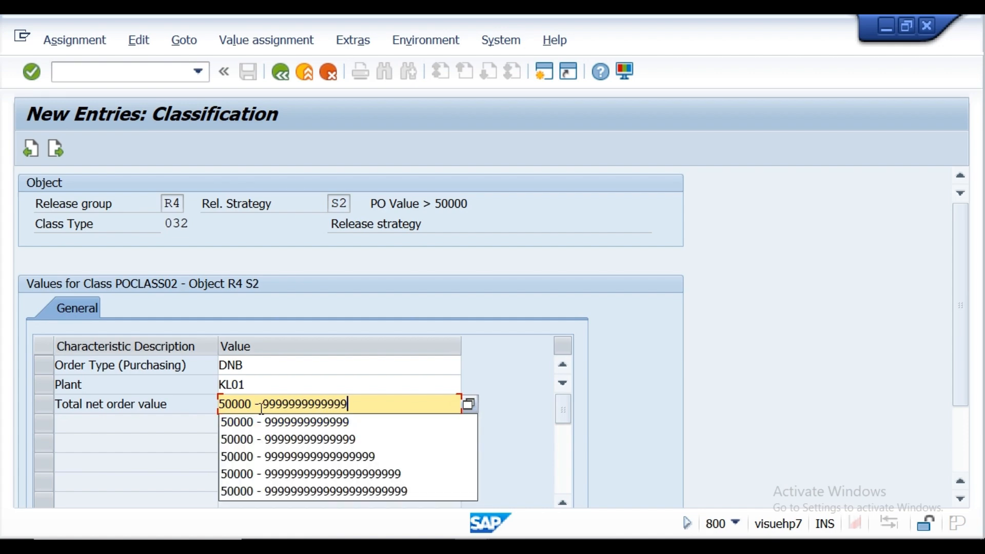
{"action": "key", "text": "Return"}
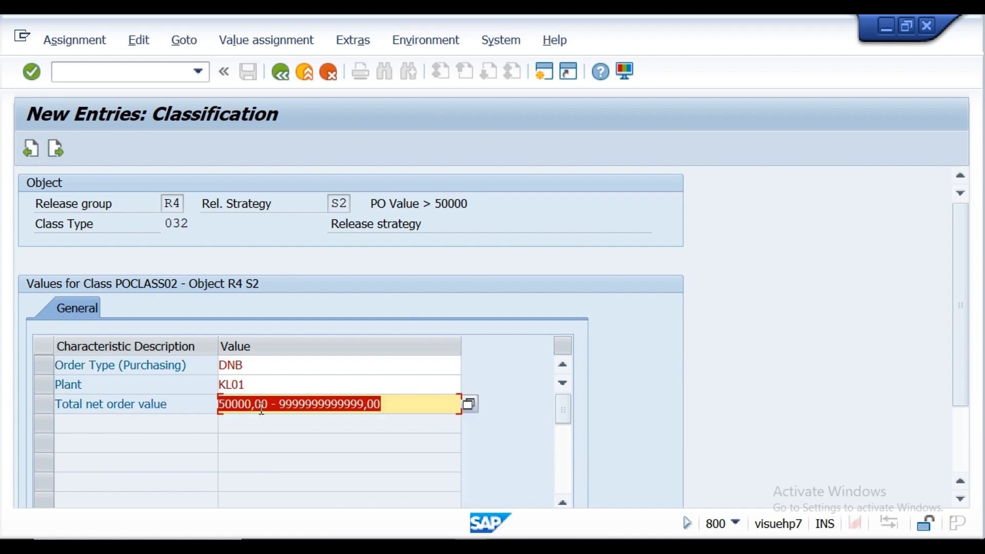
{"action": "left_click", "coordinate": [33, 78]}
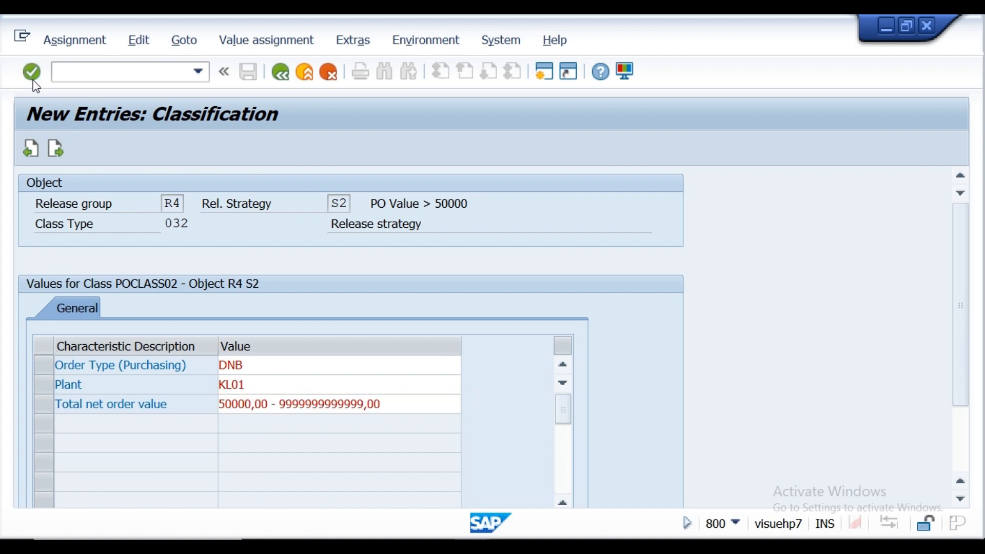
{"action": "left_click", "coordinate": [280, 74]}
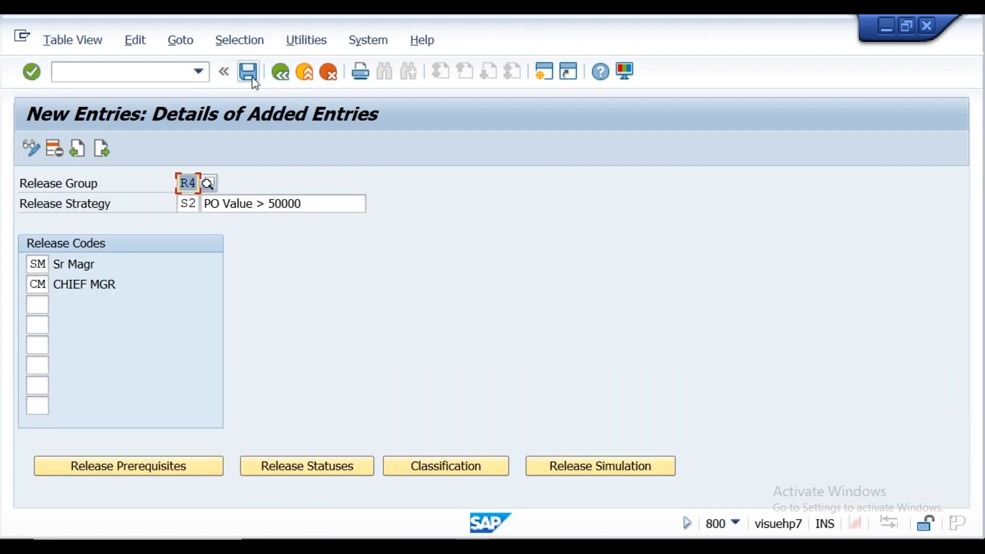
{"action": "left_click", "coordinate": [249, 73]}
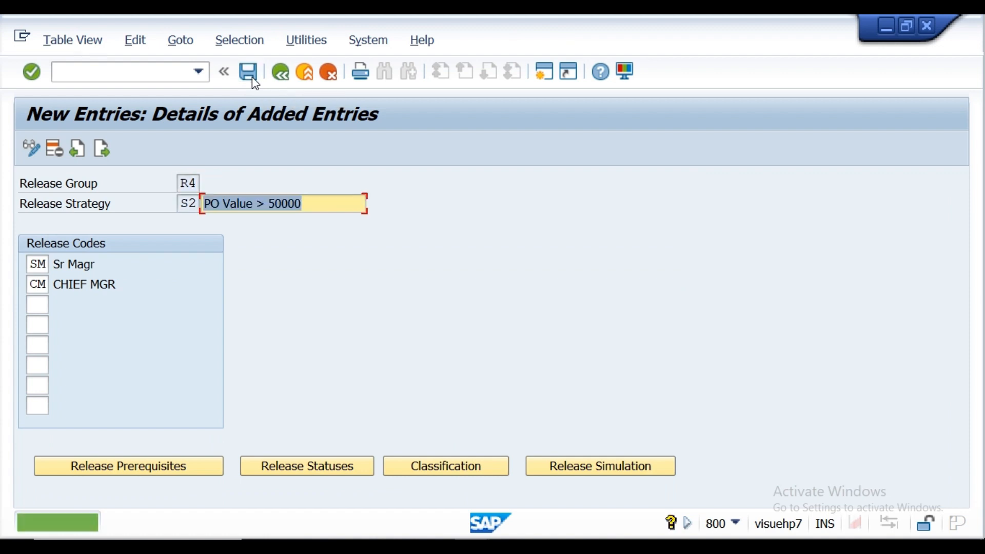
- Simulate the release of strategy S2 with code SM followed by CM, and close the simulation
{"action": "left_click", "coordinate": [572, 462]}
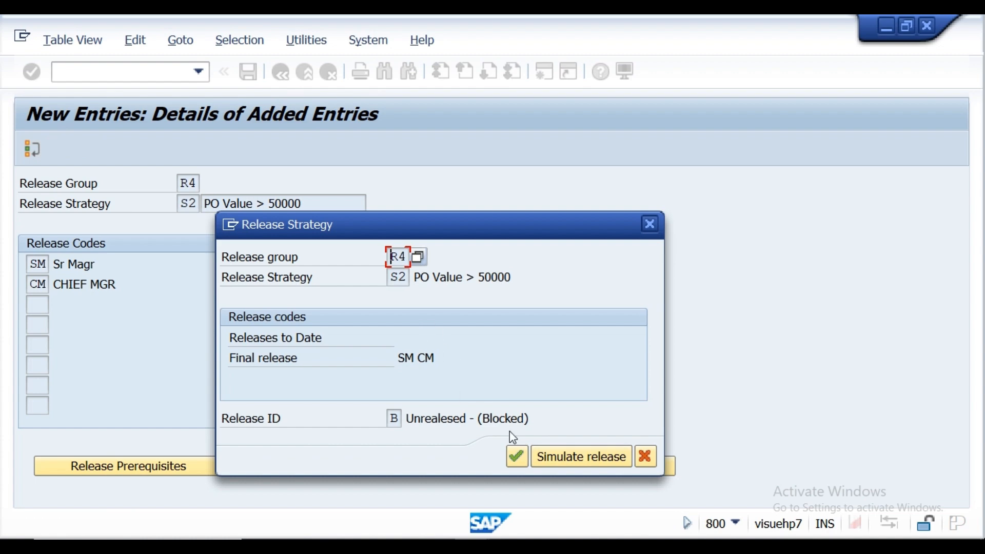
{"action": "left_click", "coordinate": [561, 455]}
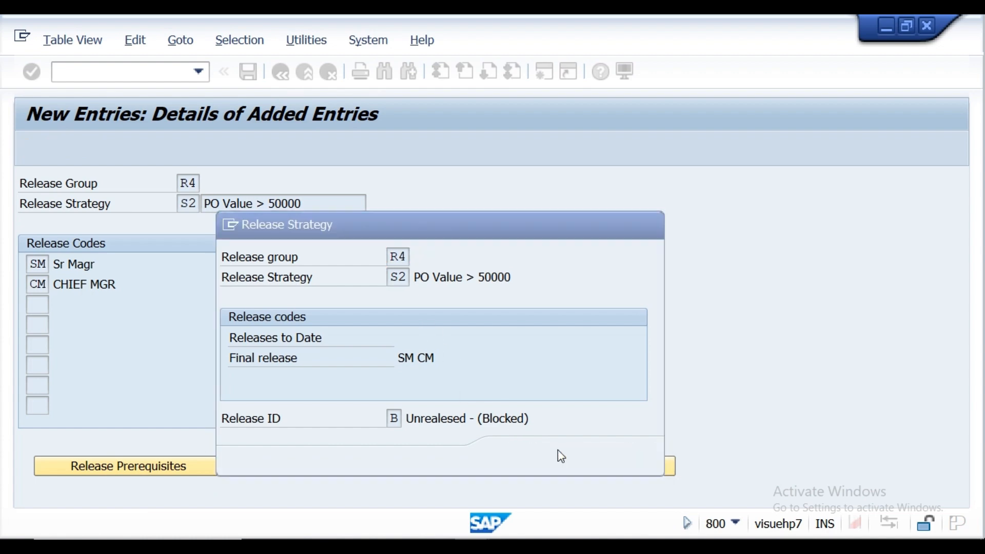
{"action": "double_click", "coordinate": [213, 317]}
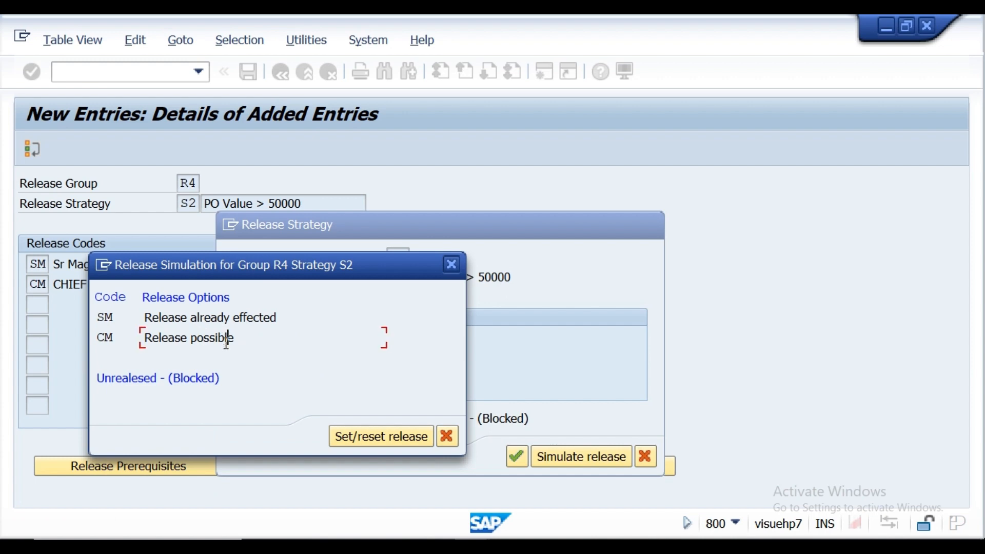
{"action": "double_click", "coordinate": [226, 339]}
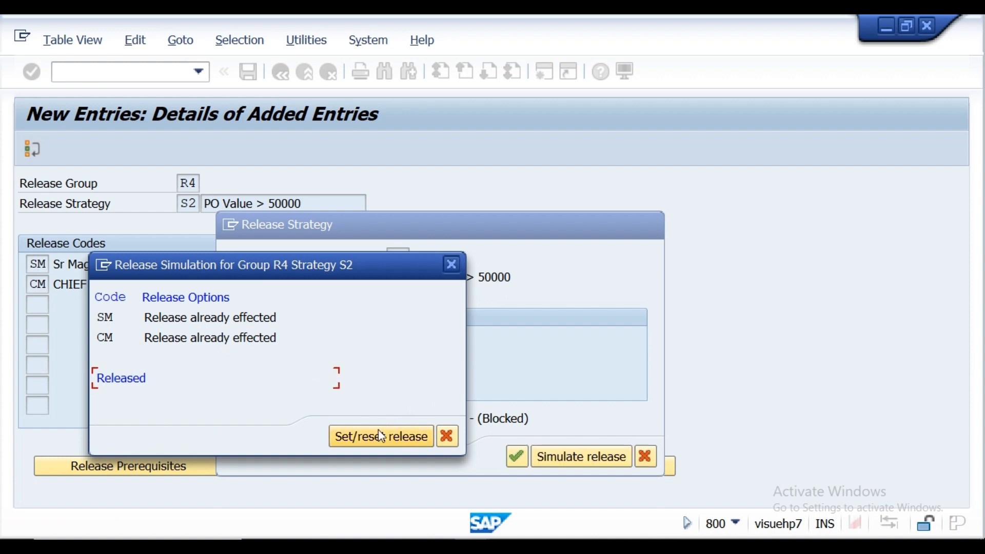
{"action": "left_click", "coordinate": [447, 436]}
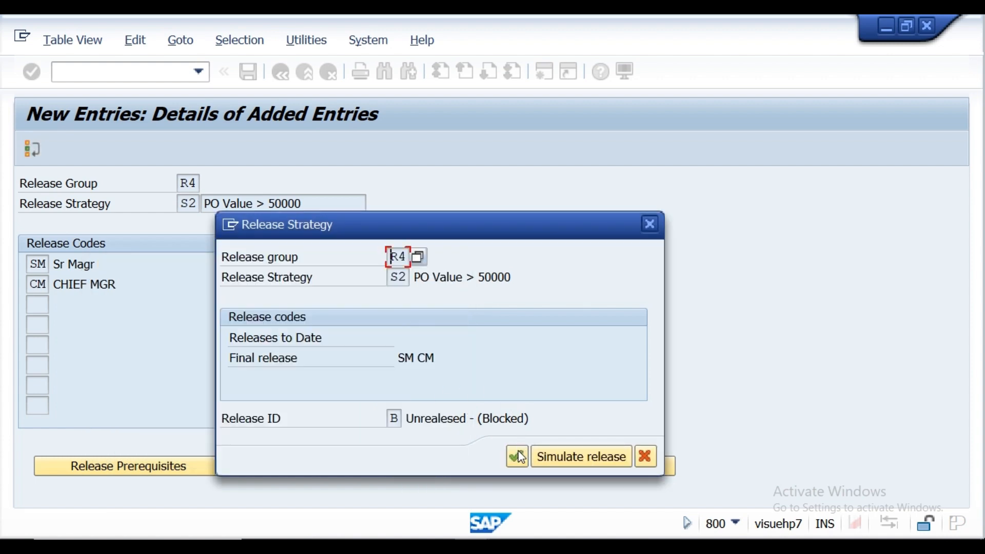
{"action": "left_click", "coordinate": [521, 461]}
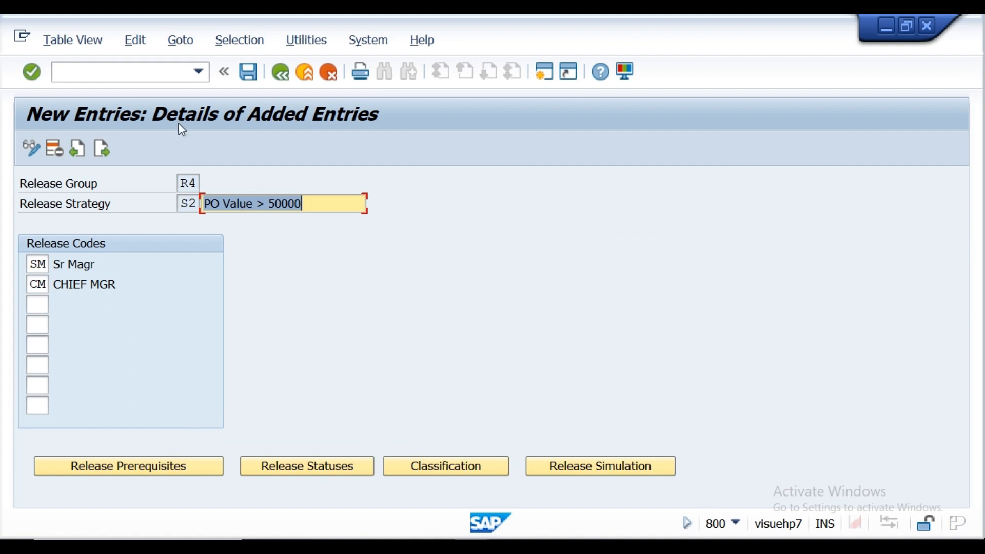
- Look up the transaction code for assigning objects in the Word document Release procedure (1) and return to the SAP release strategy session
{"action": "left_click", "coordinate": [154, 74]}
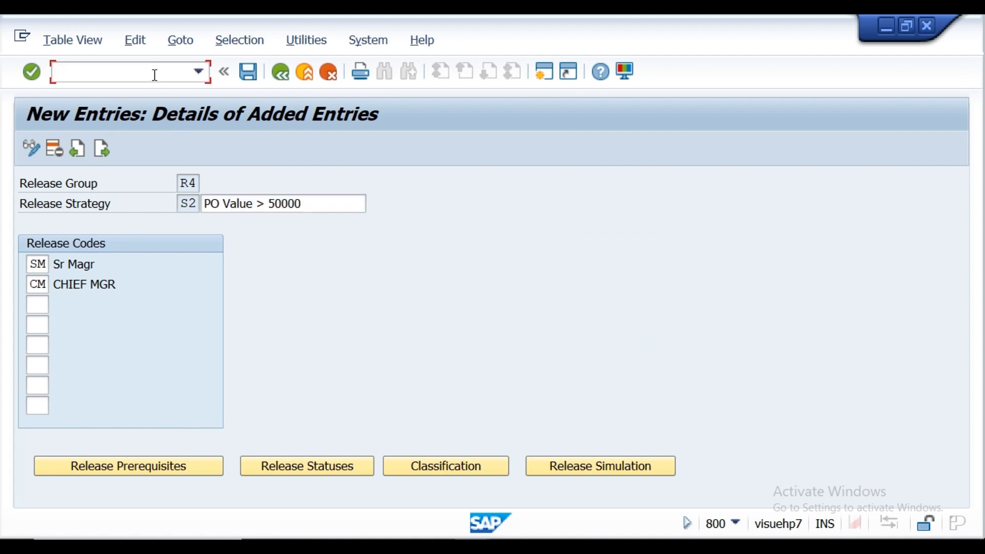
{"action": "left_click", "coordinate": [382, 545]}
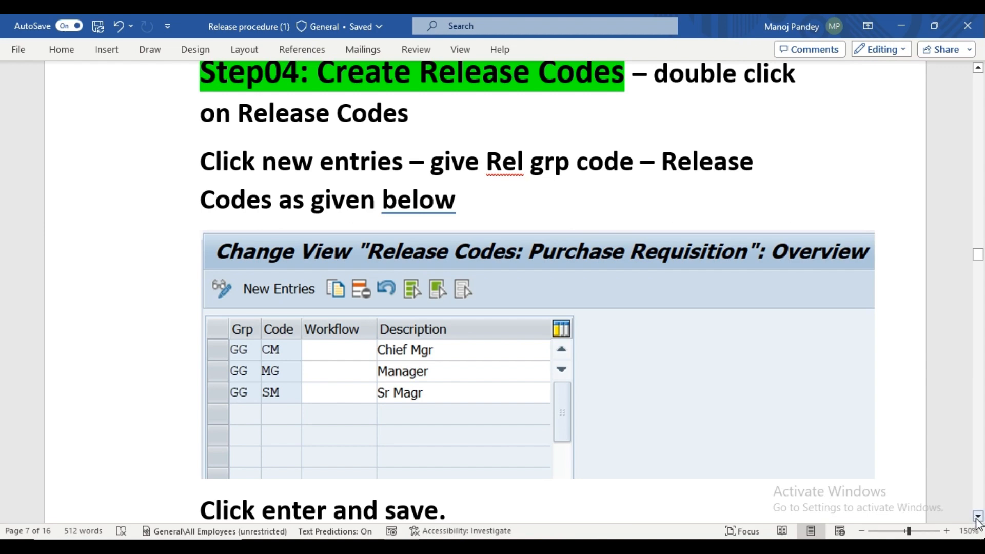
{"action": "left_click", "coordinate": [978, 516]}
{"action": "left_click", "coordinate": [978, 516]}
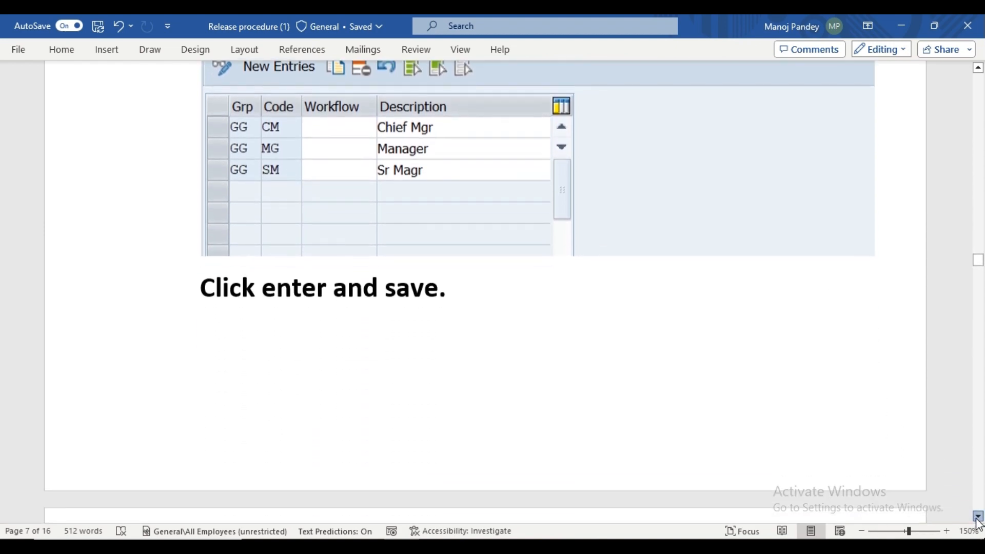
{"action": "left_click", "coordinate": [978, 517]}
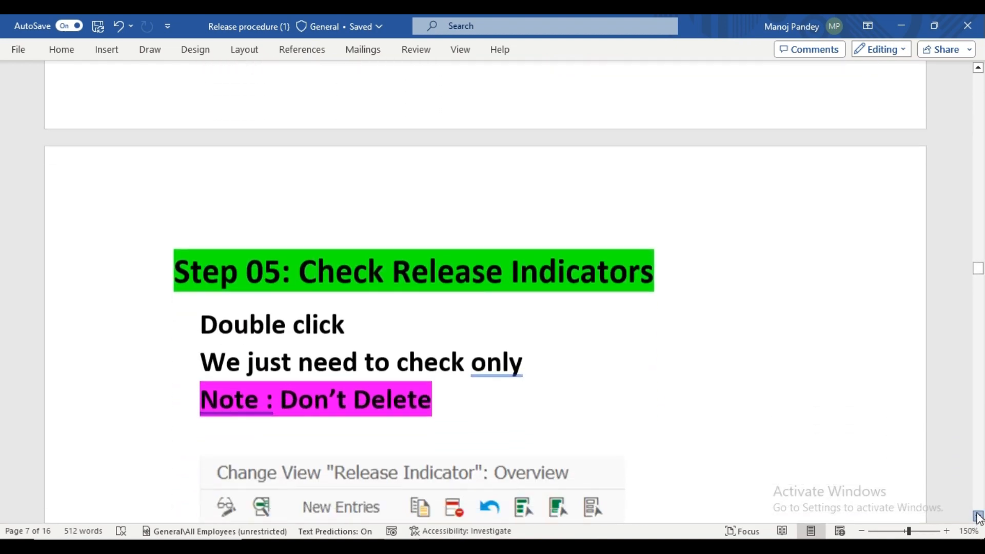
{"action": "left_click", "coordinate": [978, 516]}
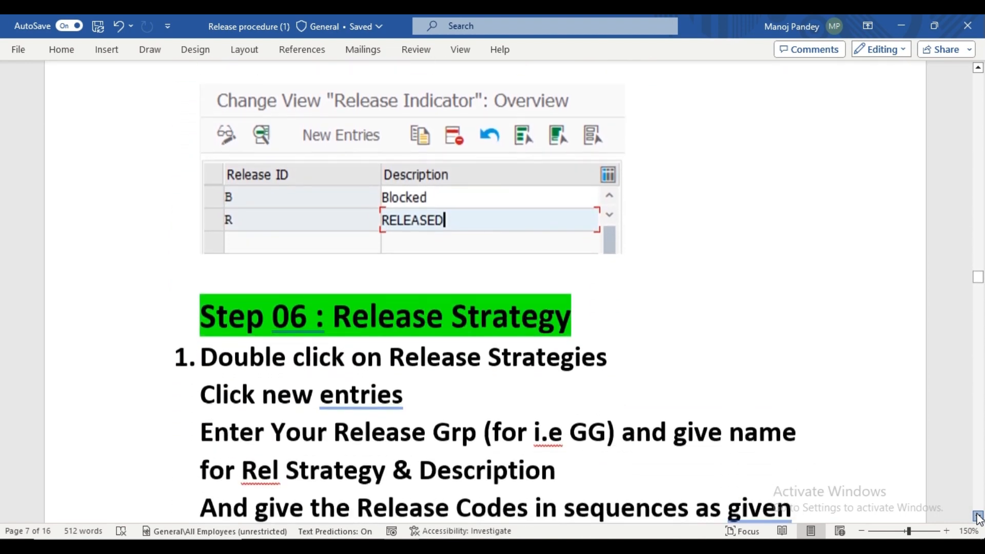
{"action": "left_click", "coordinate": [978, 516]}
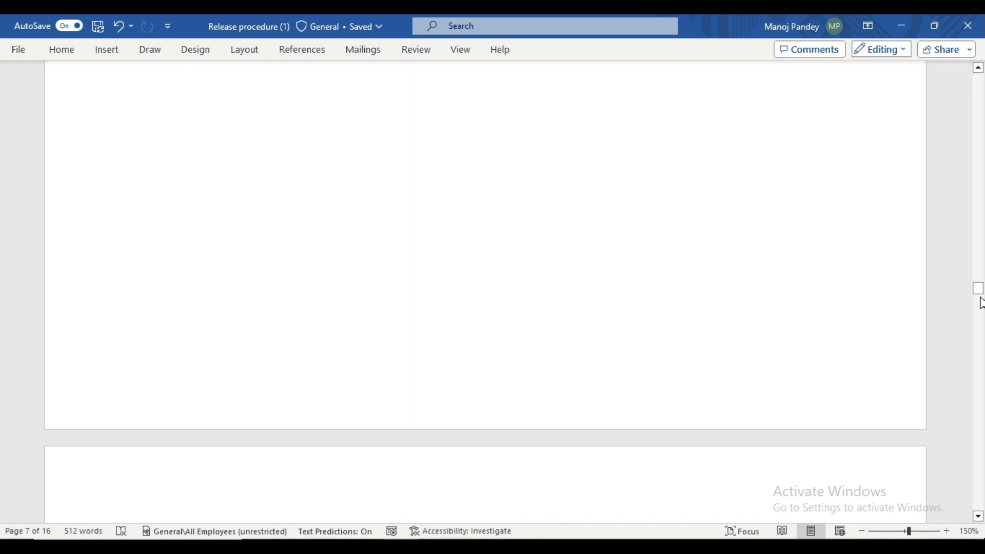
{"action": "left_click_drag", "start_coordinate": [980, 298], "coordinate": [983, 403]}
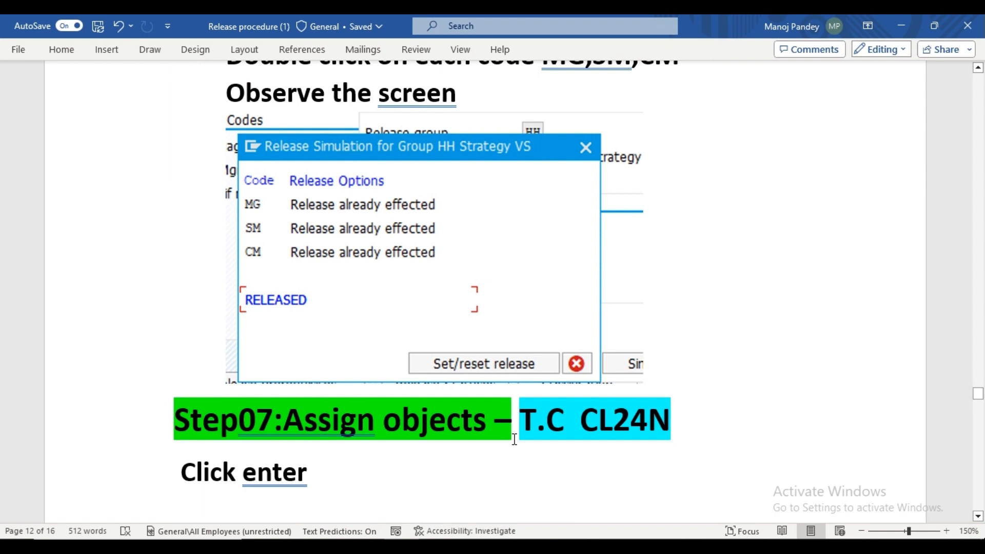
{"action": "left_click", "coordinate": [974, 531]}
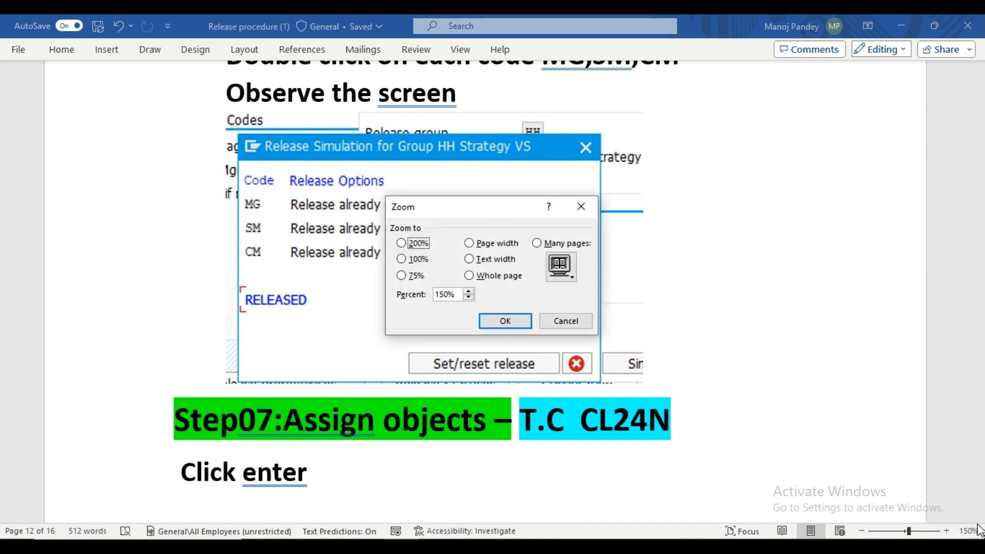
{"action": "left_click", "coordinate": [583, 209]}
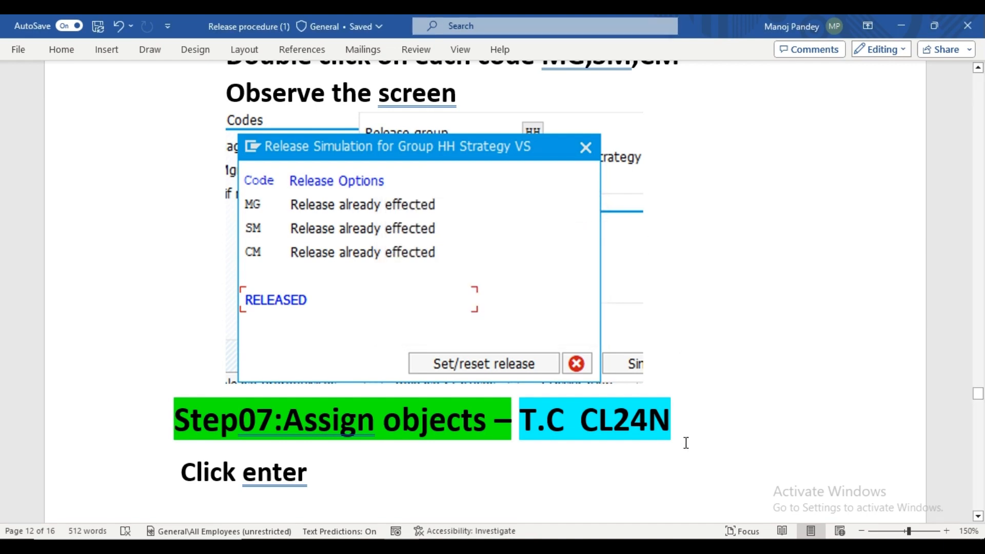
{"action": "mouse_move", "coordinate": [505, 536]}
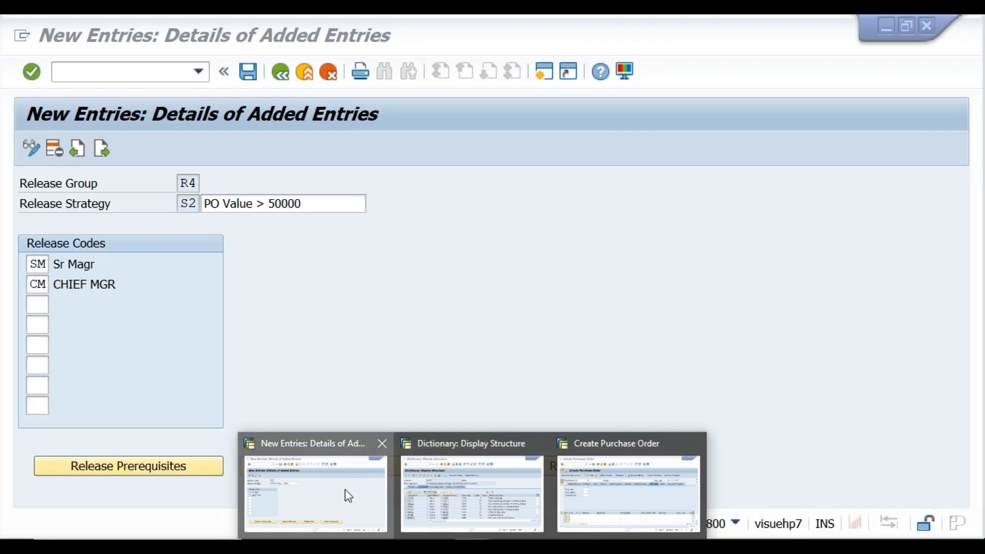
{"action": "left_click", "coordinate": [345, 493]}
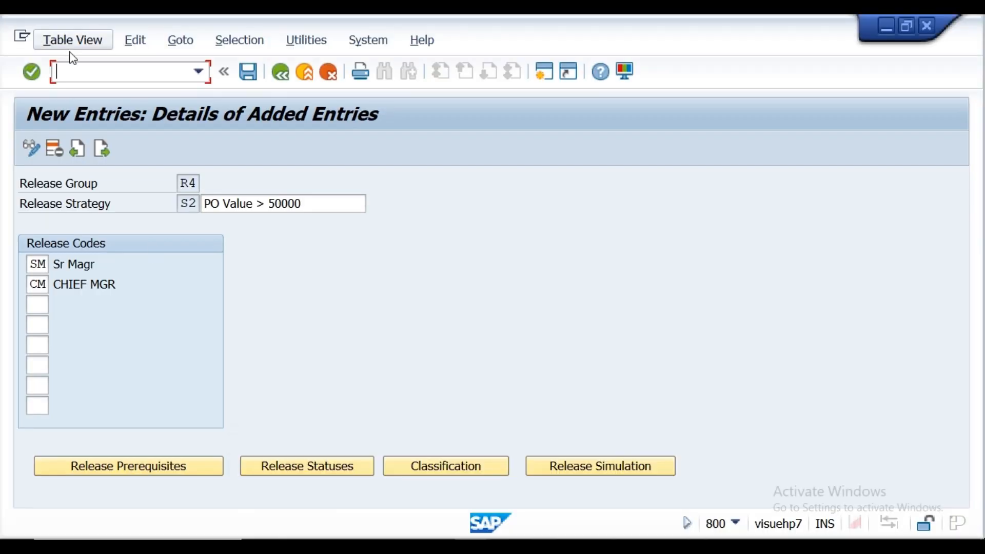
- Leave strategy S2 for the object-to-class assignment transaction CL24 and continue to its replacement CL24N
{"action": "left_click", "coordinate": [84, 77]}
{"action": "type", "text": "/ncl"}
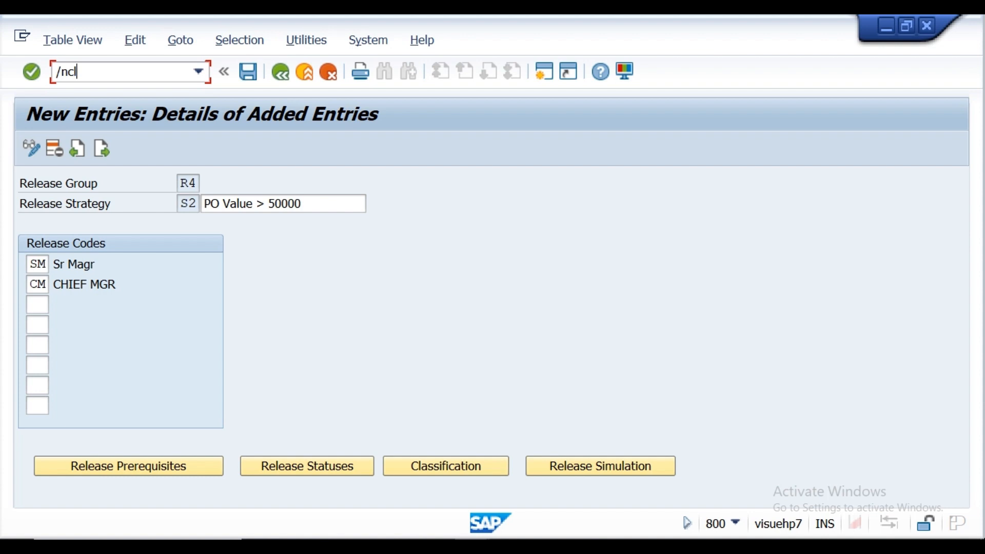
{"action": "type", "text": "24"}
{"action": "key", "text": "Return"}
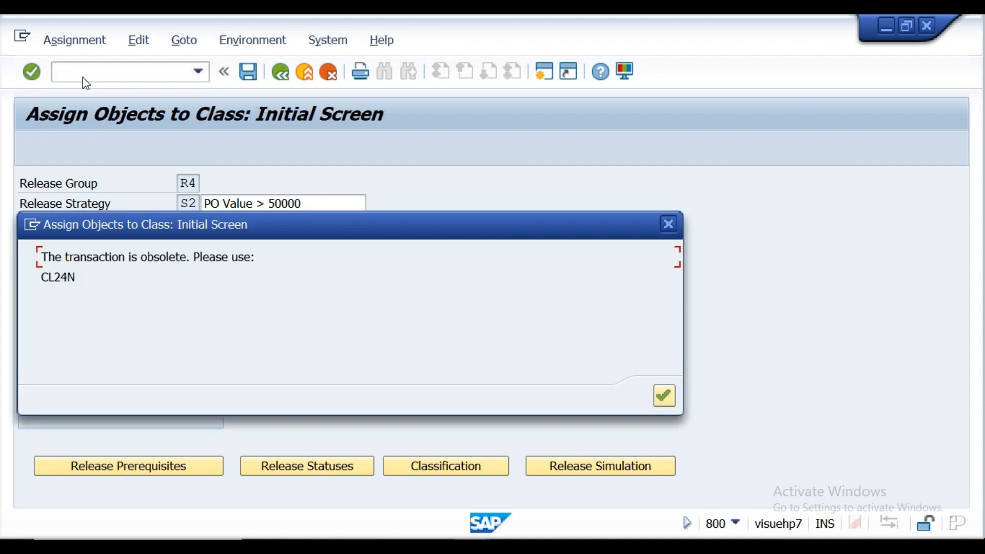
{"action": "left_click", "coordinate": [667, 399]}
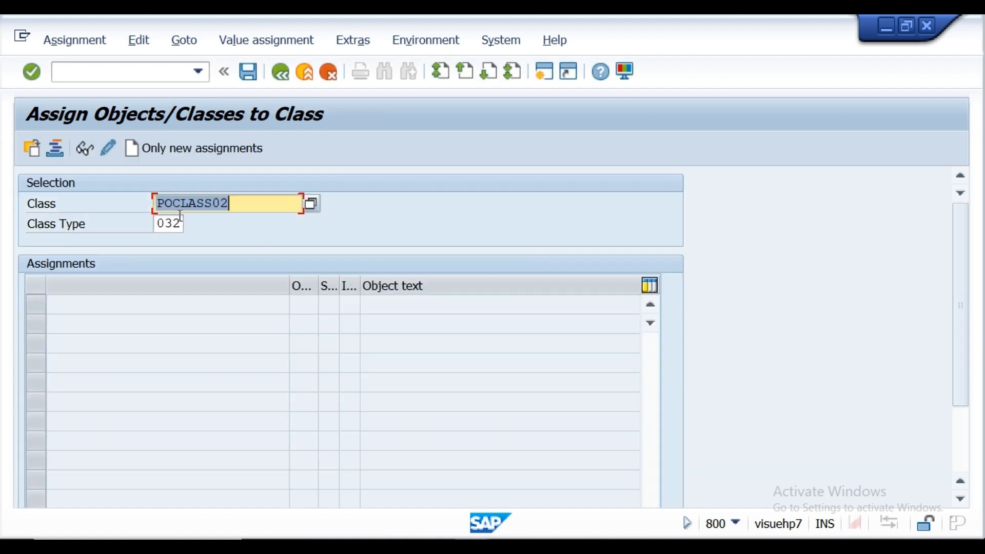
- Load the release strategy assignments of class POCLASS02, class type 032, and save them
{"action": "left_click", "coordinate": [265, 199]}
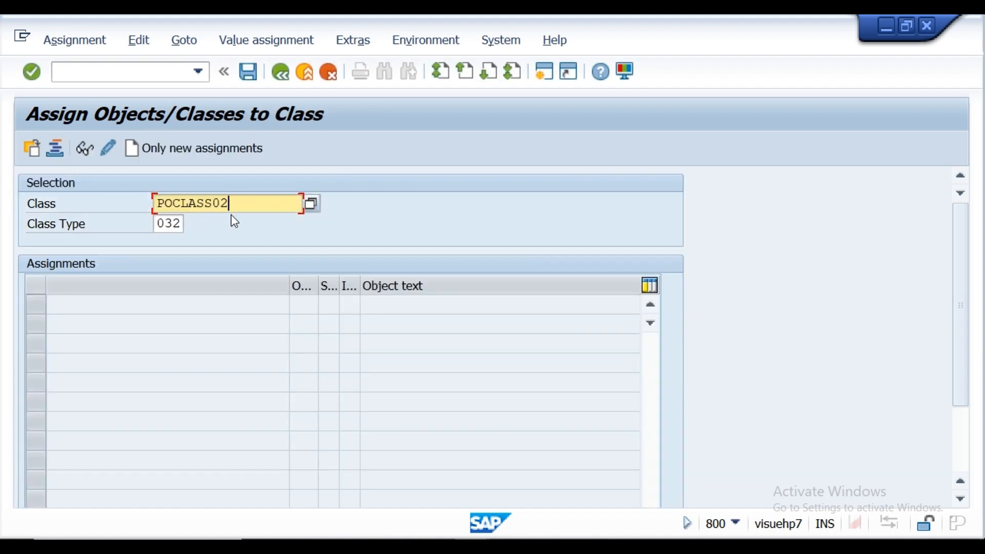
{"action": "left_click", "coordinate": [33, 73]}
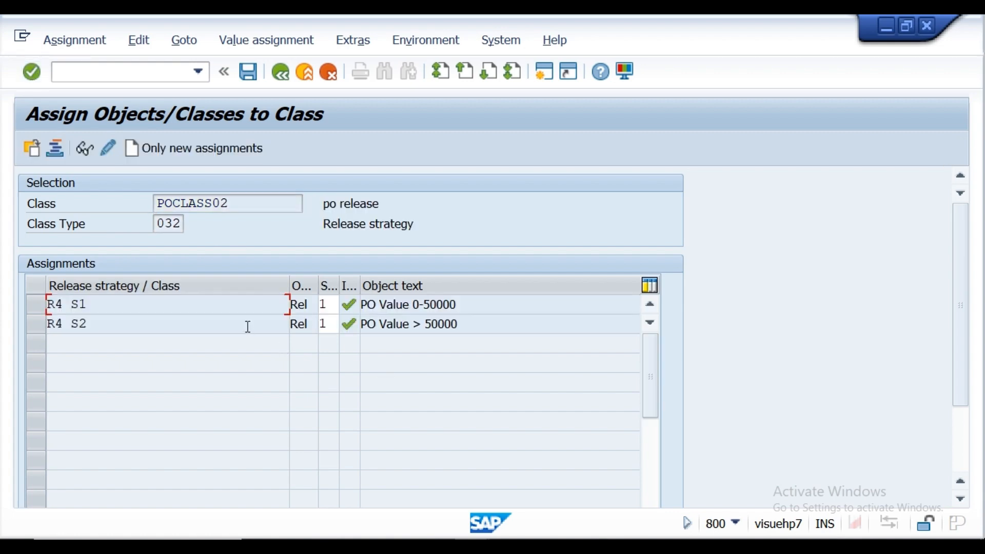
{"action": "left_click", "coordinate": [248, 73]}
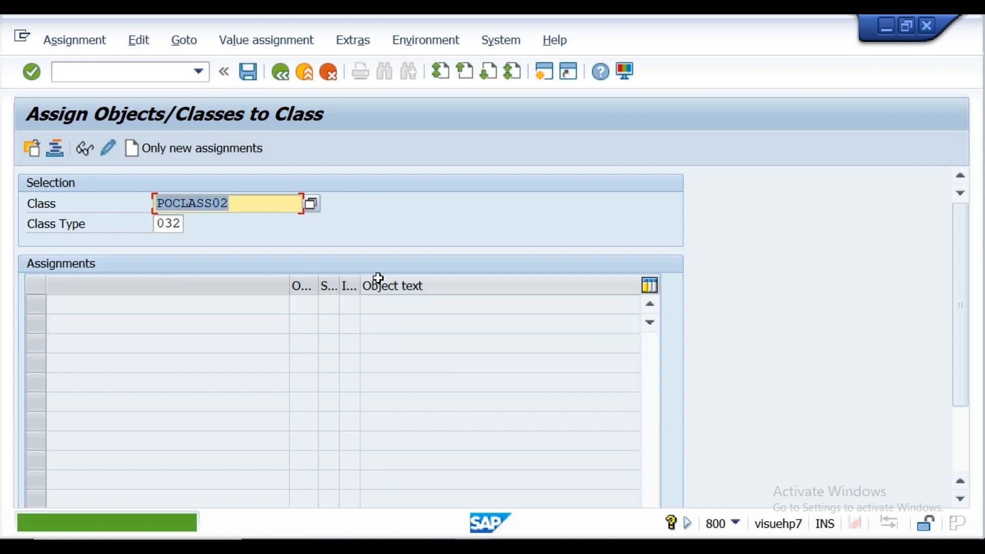
- Start a purchase order with transaction ME21N and set purchasing organization krp1, purchasing group 001 and company code krip
{"action": "left_click", "coordinate": [146, 73]}
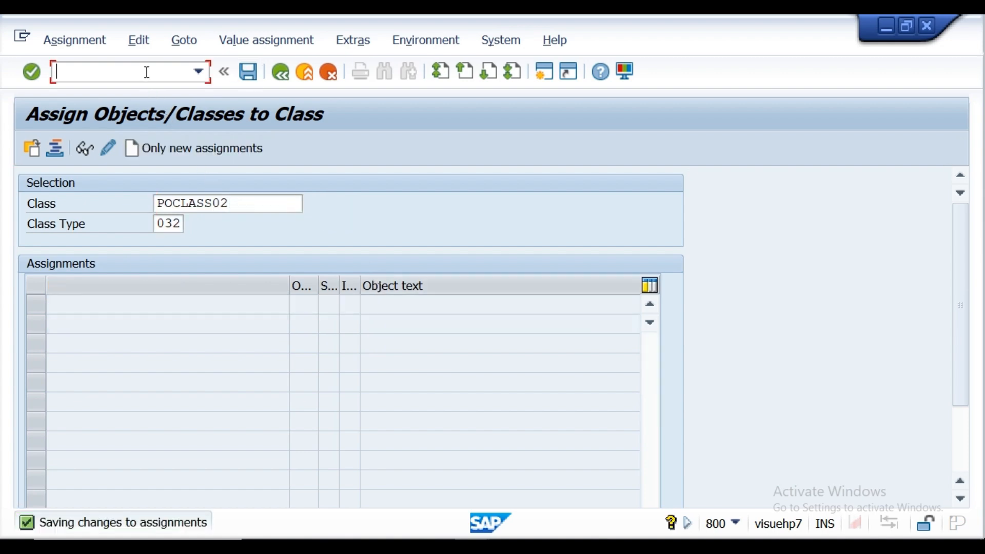
{"action": "type", "text": "/nme21n"}
{"action": "key", "text": "Return"}
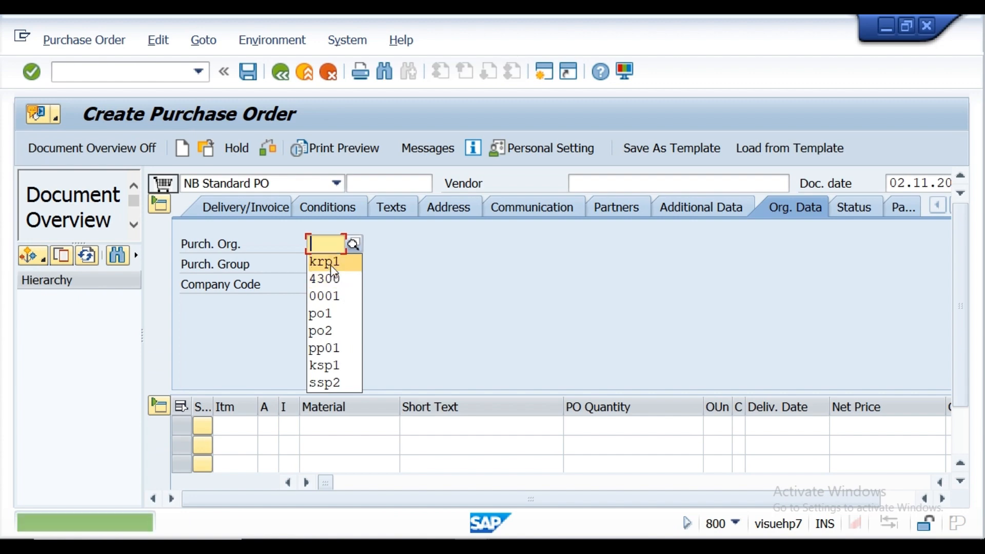
{"action": "left_click", "coordinate": [330, 263]}
{"action": "left_click", "coordinate": [330, 264]}
{"action": "left_click", "coordinate": [330, 286]}
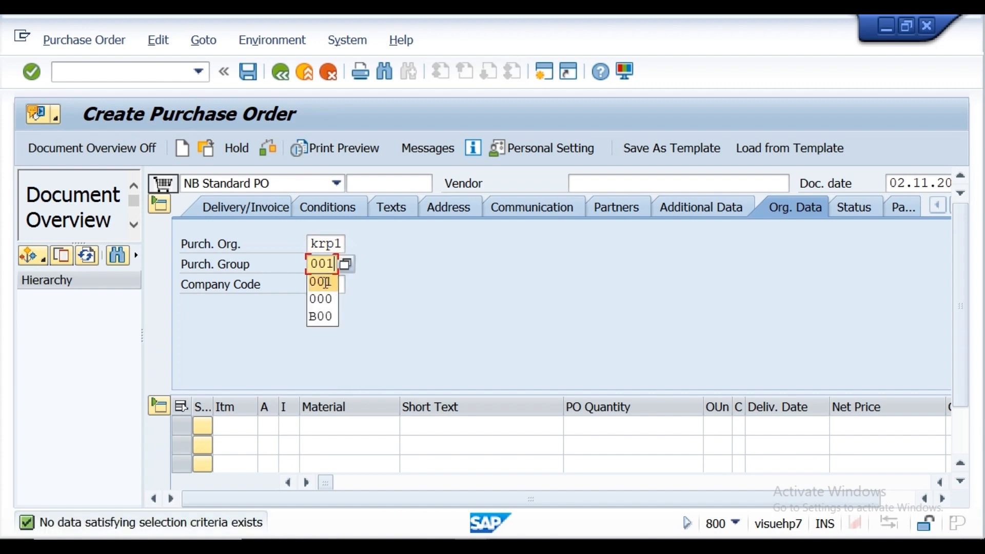
{"action": "left_click", "coordinate": [331, 285]}
{"action": "left_click", "coordinate": [331, 304]}
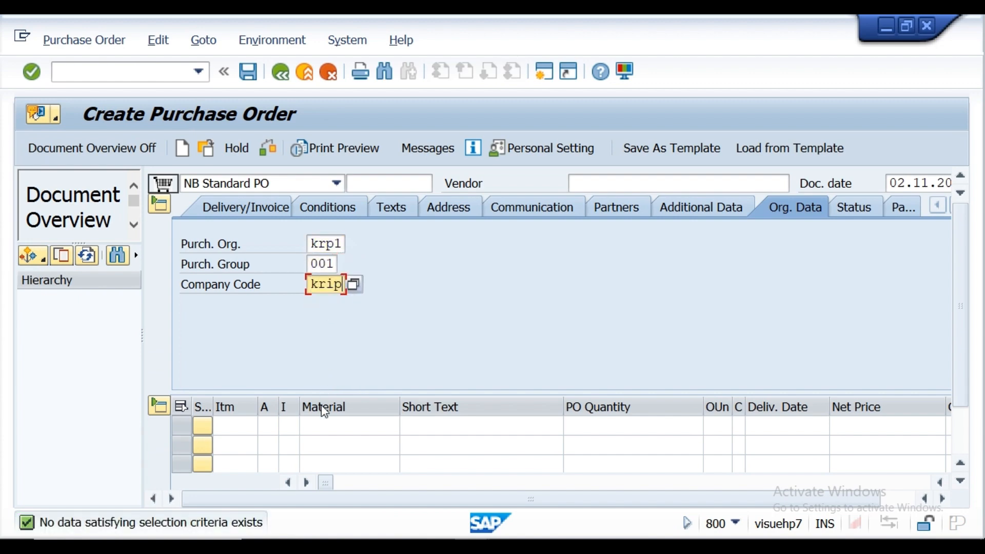
- Set the vendor to ven001 and enter material MAT001 with a quantity of 1000 in the first item
{"action": "left_click", "coordinate": [638, 183]}
{"action": "left_click", "coordinate": [606, 208]}
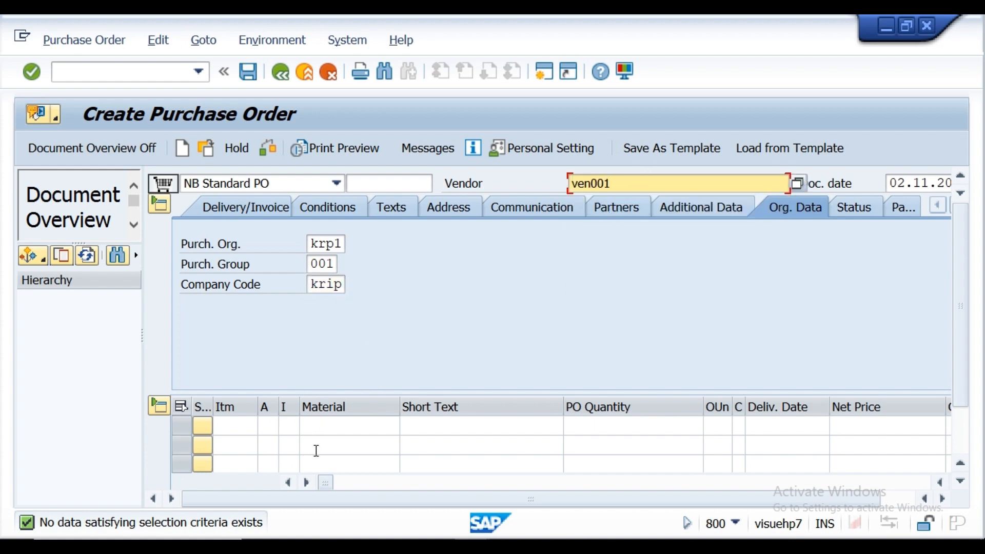
{"action": "left_click", "coordinate": [329, 433]}
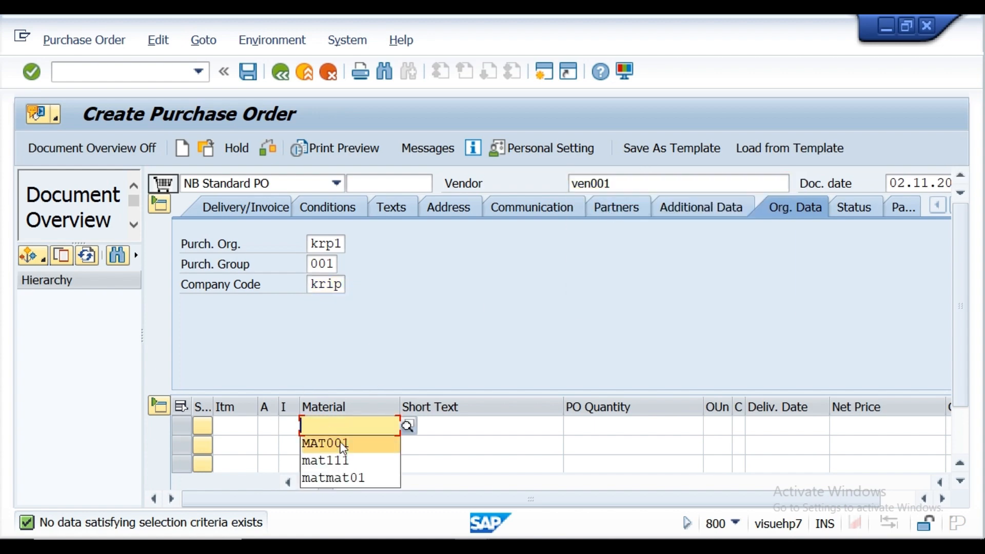
{"action": "left_click", "coordinate": [333, 442]}
{"action": "left_click", "coordinate": [609, 427]}
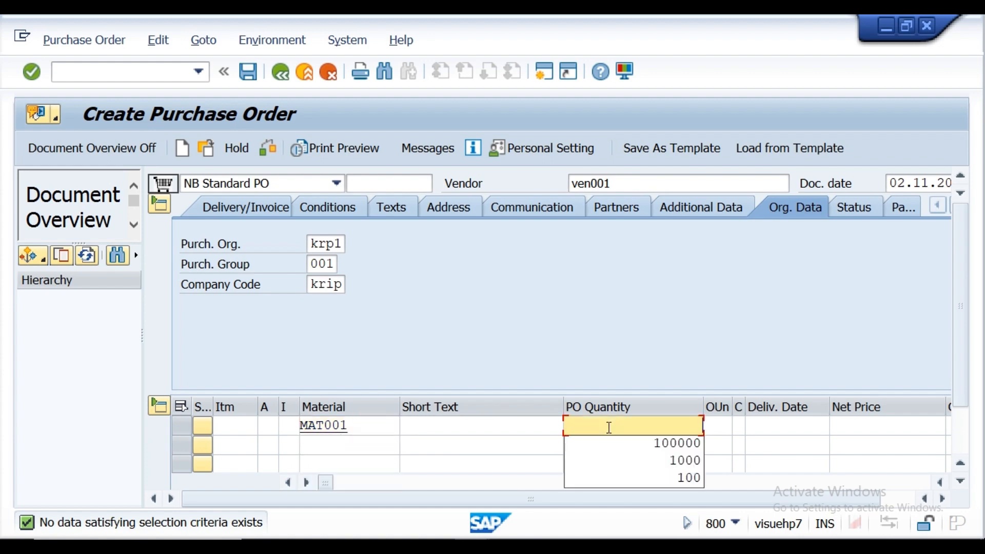
{"action": "type", "text": "1000"}
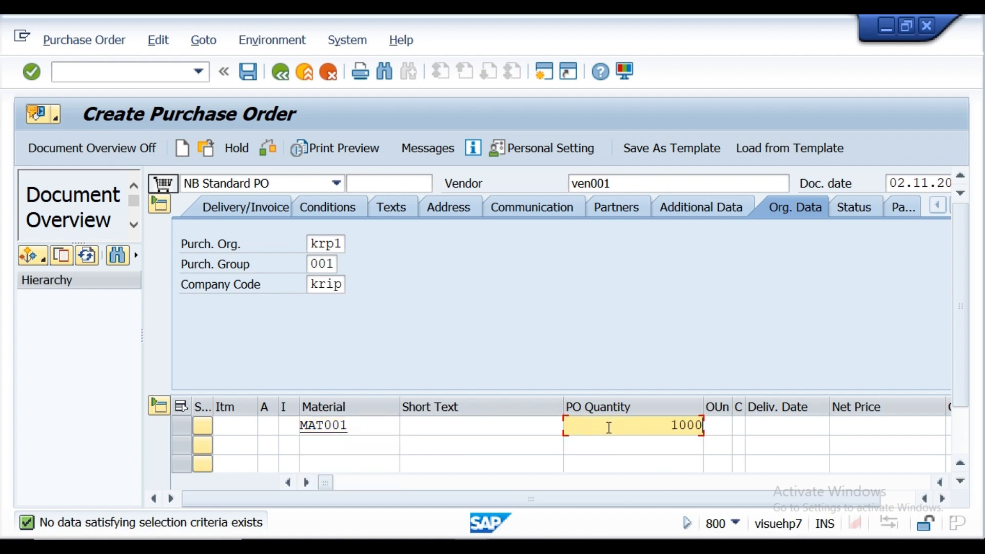
- Set the item's net price to 100, currency to inr and plant to kl01, and check the purchase order
{"action": "left_click", "coordinate": [944, 501]}
{"action": "left_click", "coordinate": [944, 501]}
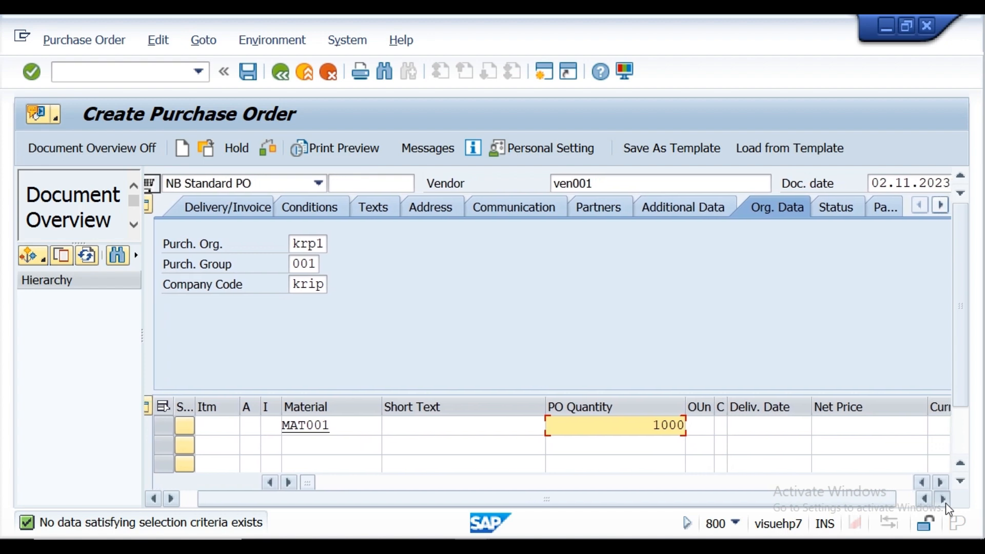
{"action": "left_click", "coordinate": [944, 500]}
{"action": "left_click", "coordinate": [944, 500]}
{"action": "left_click", "coordinate": [931, 482]}
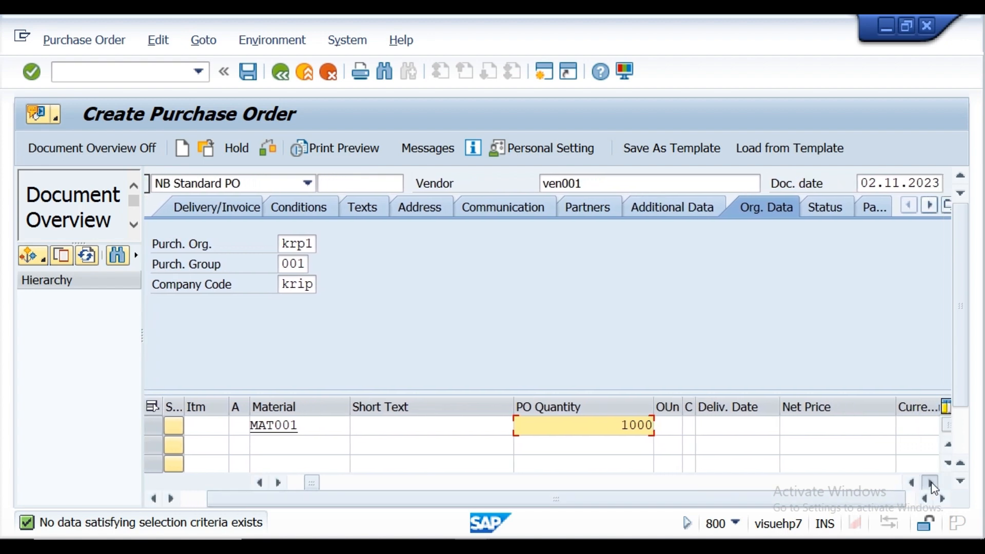
{"action": "left_click", "coordinate": [931, 482]}
{"action": "left_click", "coordinate": [932, 482]}
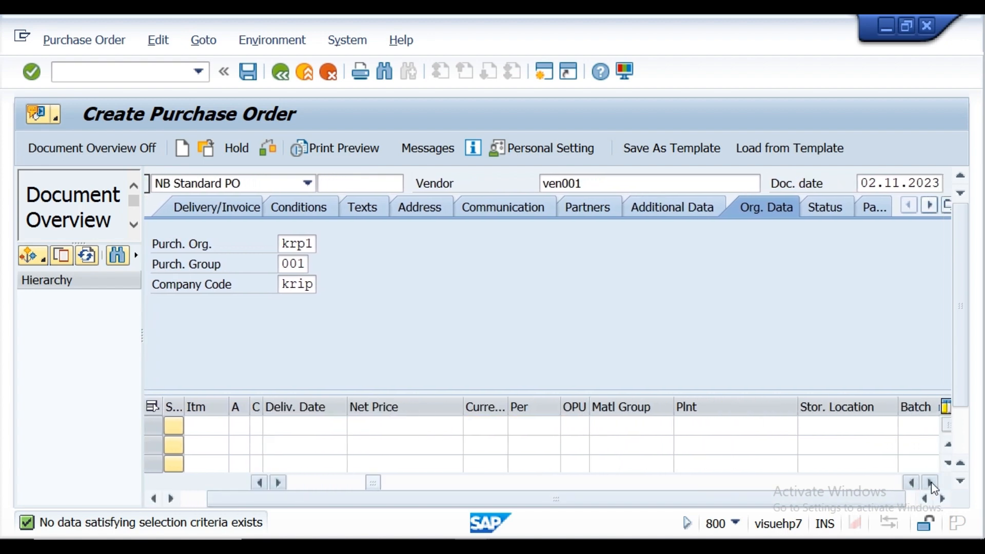
{"action": "left_click", "coordinate": [371, 424]}
{"action": "type", "text": "100"}
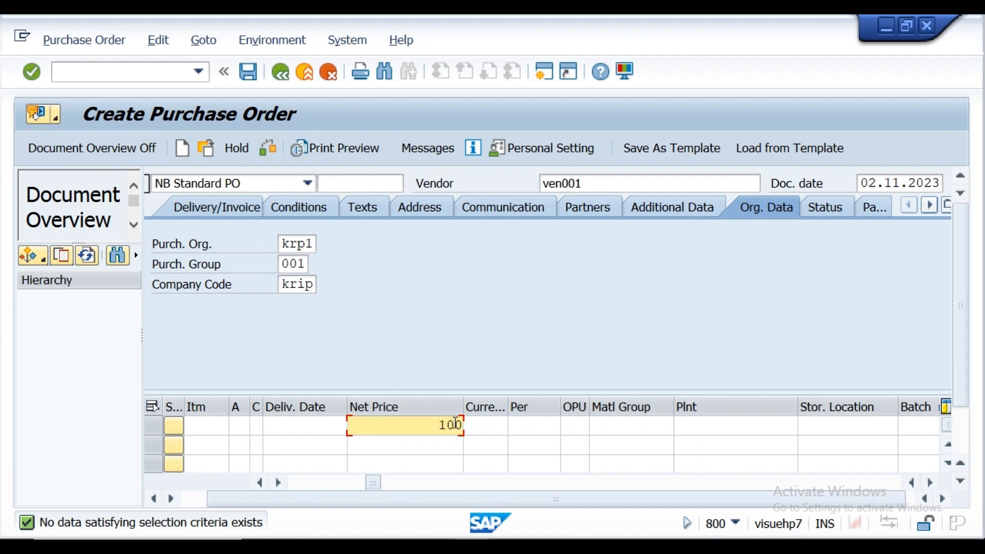
{"action": "left_click", "coordinate": [480, 429]}
{"action": "type", "text": "inr"}
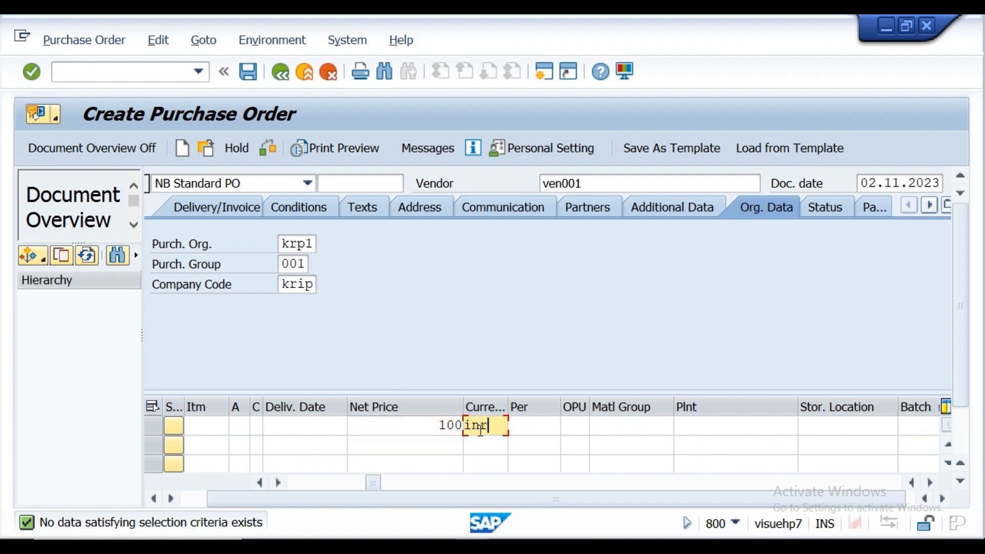
{"action": "left_click", "coordinate": [706, 425]}
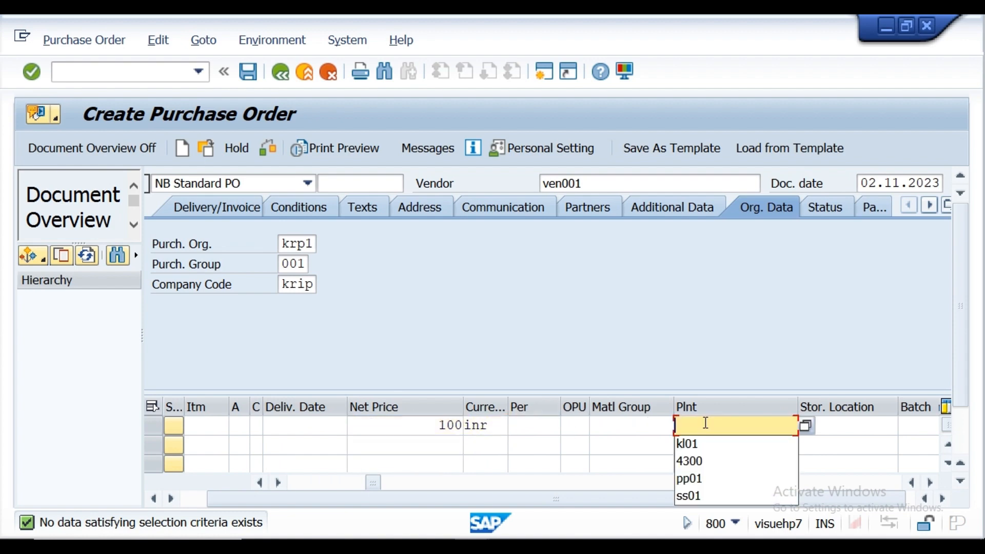
{"action": "type", "text": "kl01"}
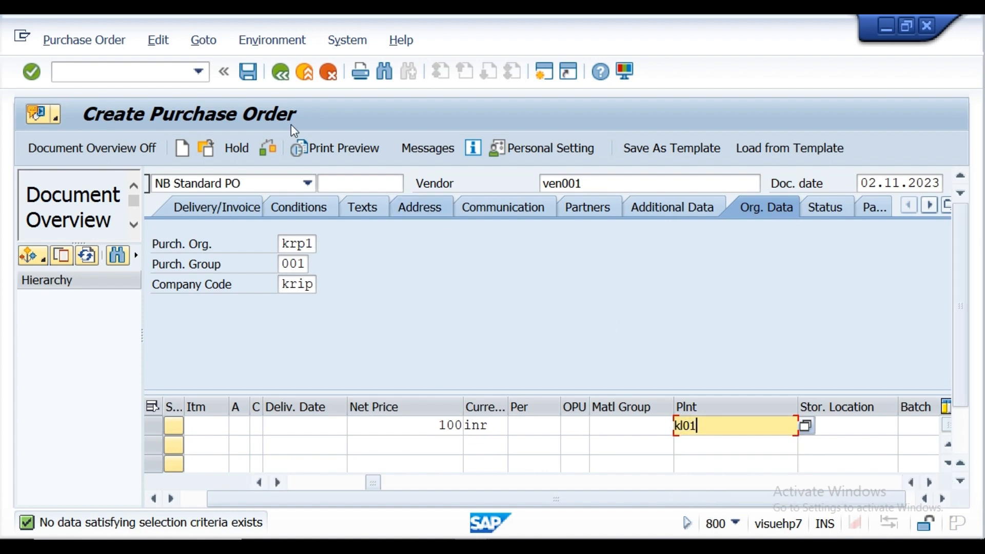
{"action": "left_click", "coordinate": [269, 148]}
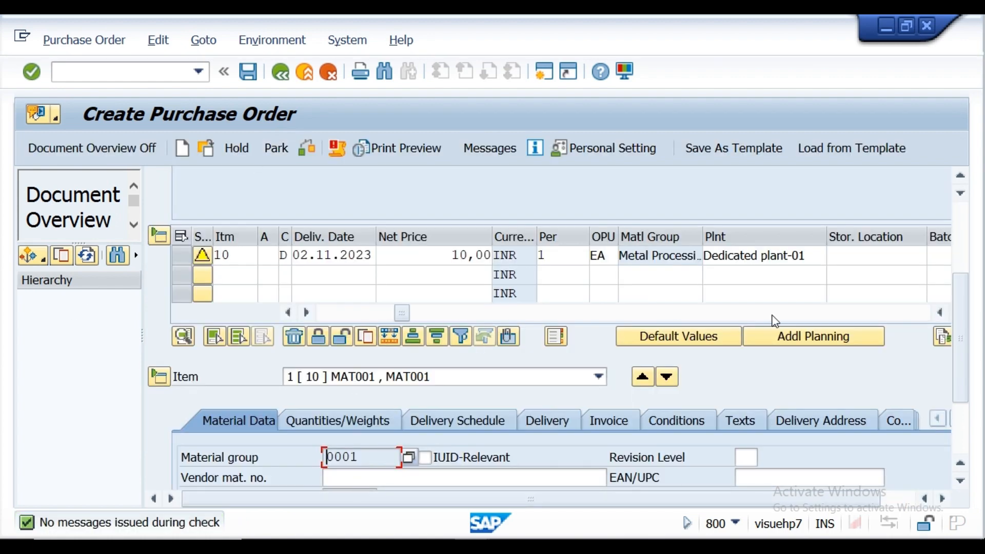
- Change the purchase order's document type to DNB Domestic PO, check the order and close the message list
{"action": "left_click", "coordinate": [961, 230]}
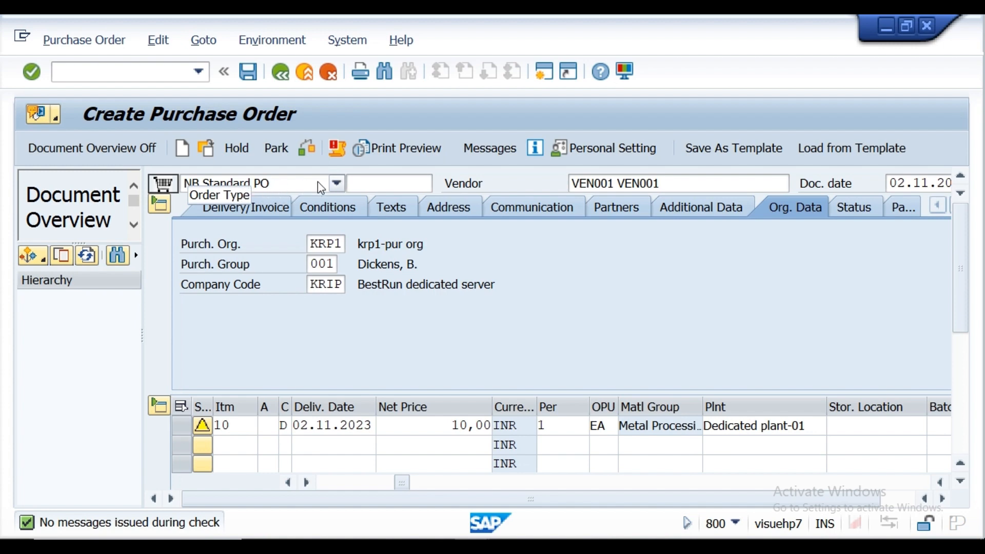
{"action": "left_click", "coordinate": [336, 183]}
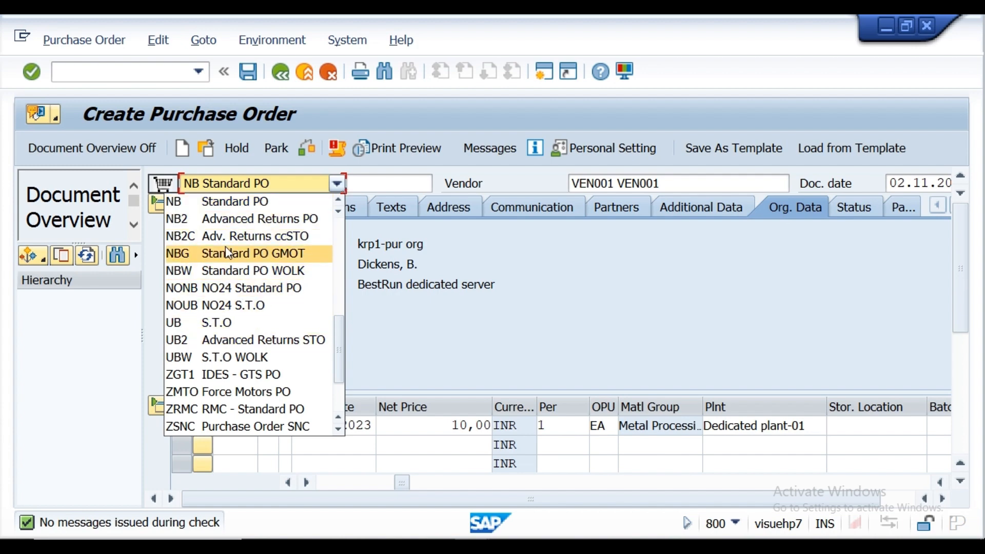
{"action": "scroll", "coordinate": [305, 357], "scroll_direction": "up", "scroll_amount": 5}
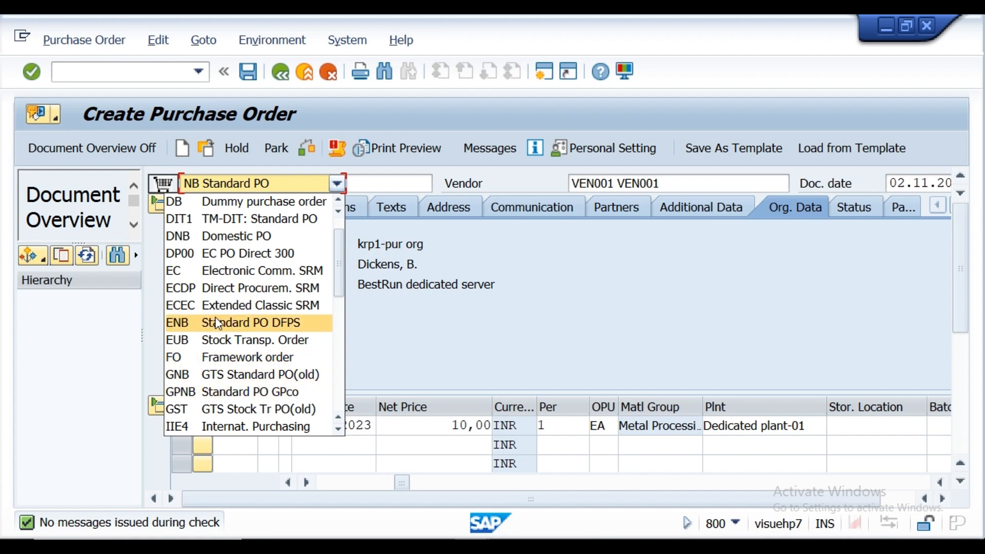
{"action": "left_click", "coordinate": [220, 236]}
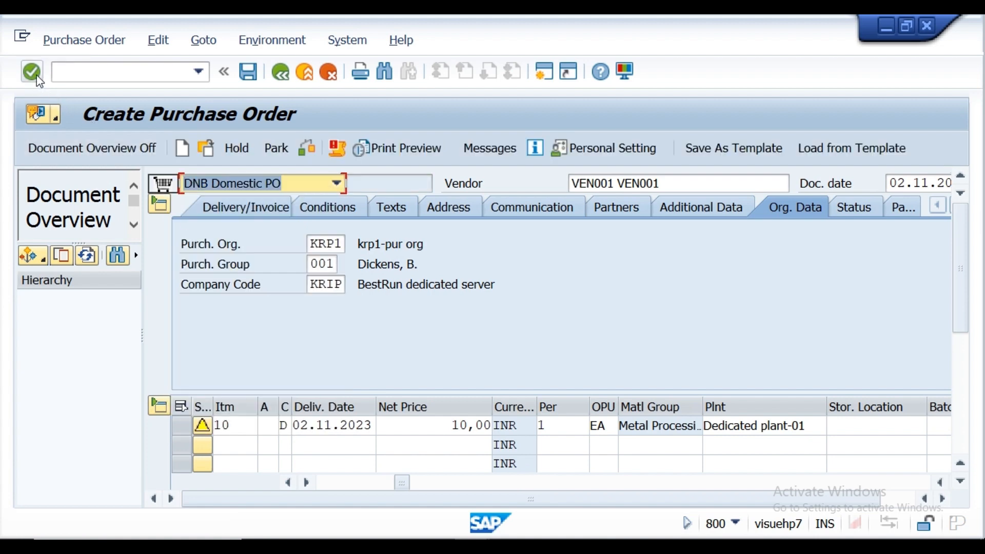
{"action": "left_click", "coordinate": [305, 147]}
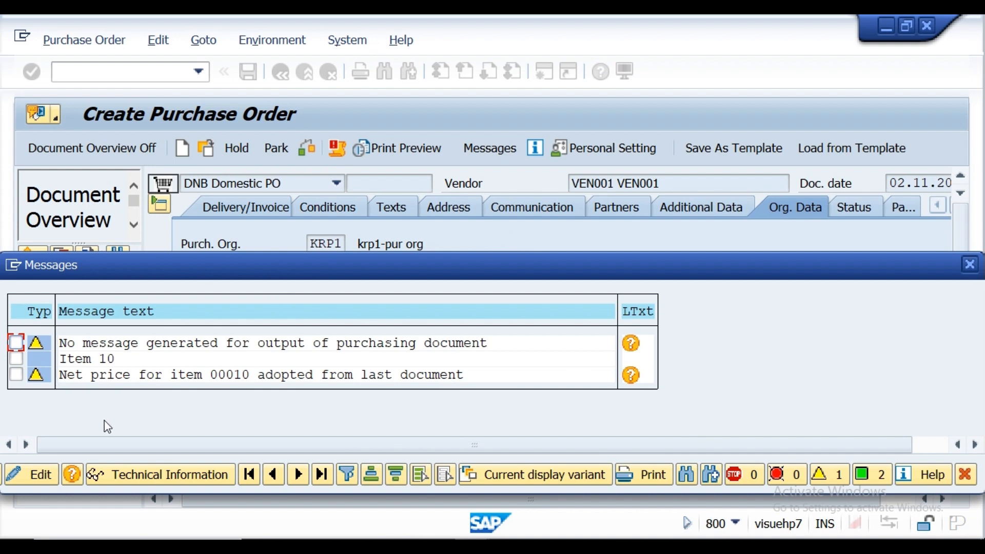
{"action": "left_click", "coordinate": [969, 263]}
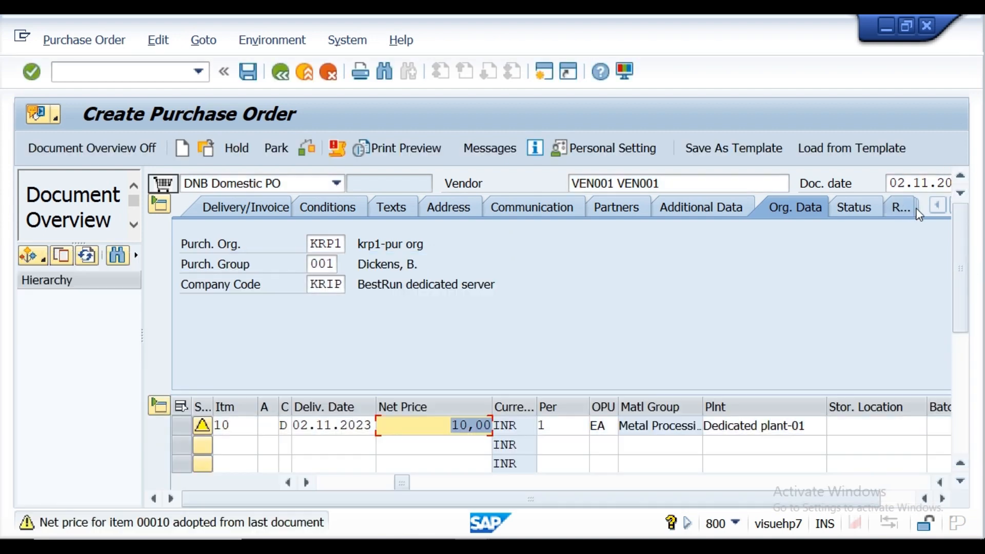
- Open the order header's release strategy details and examine the assigned group, strategy, release codes and their status
{"action": "left_click", "coordinate": [951, 206]}
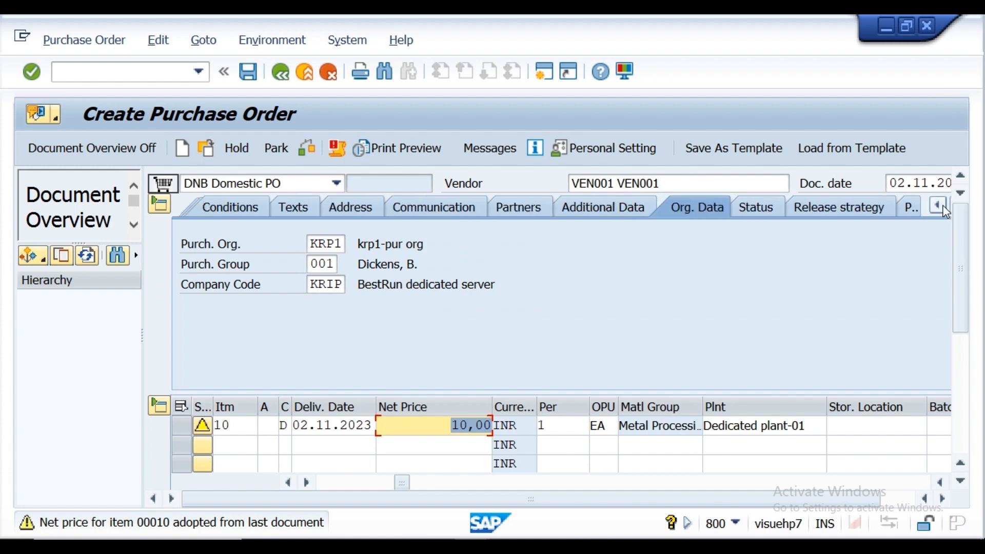
{"action": "left_click", "coordinate": [858, 212]}
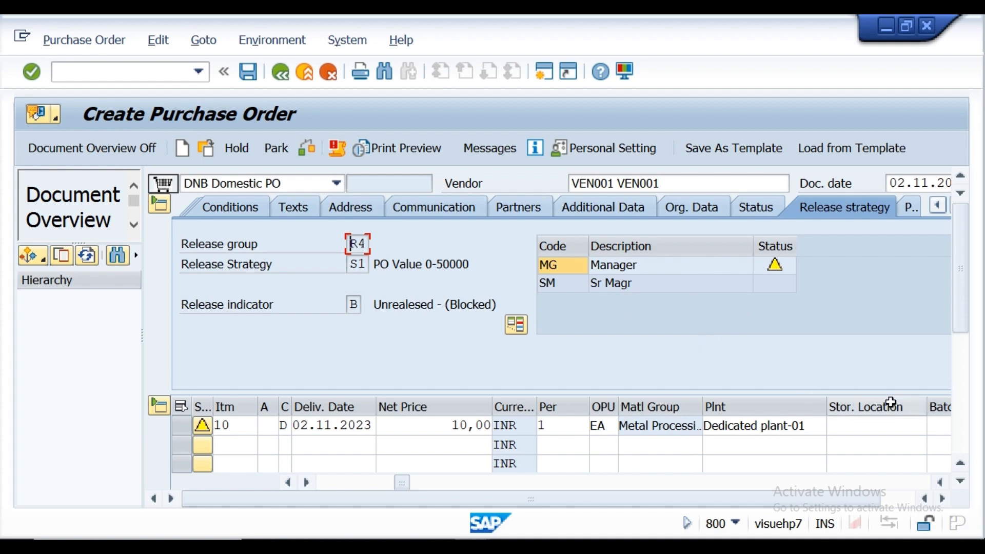
{"action": "left_click", "coordinate": [960, 480]}
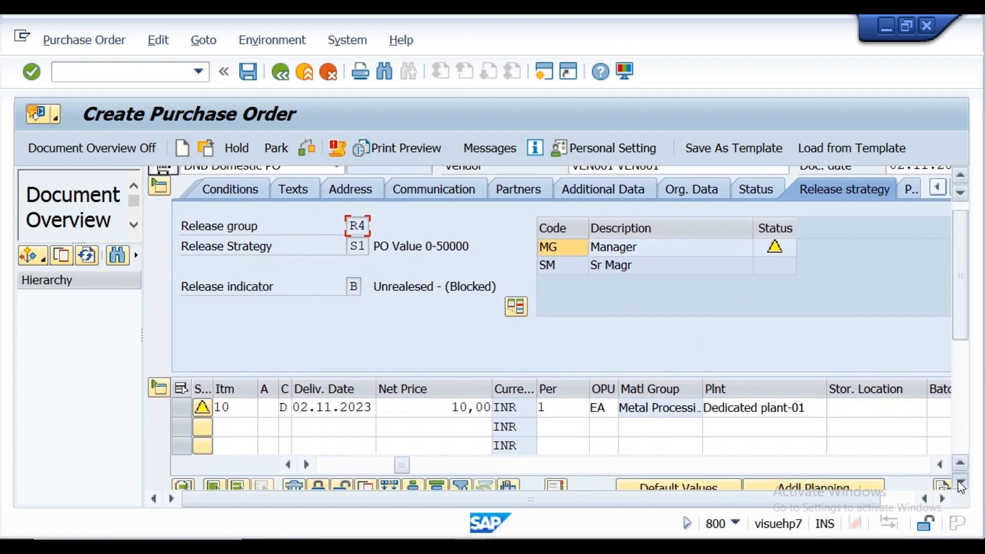
{"action": "left_click", "coordinate": [960, 482]}
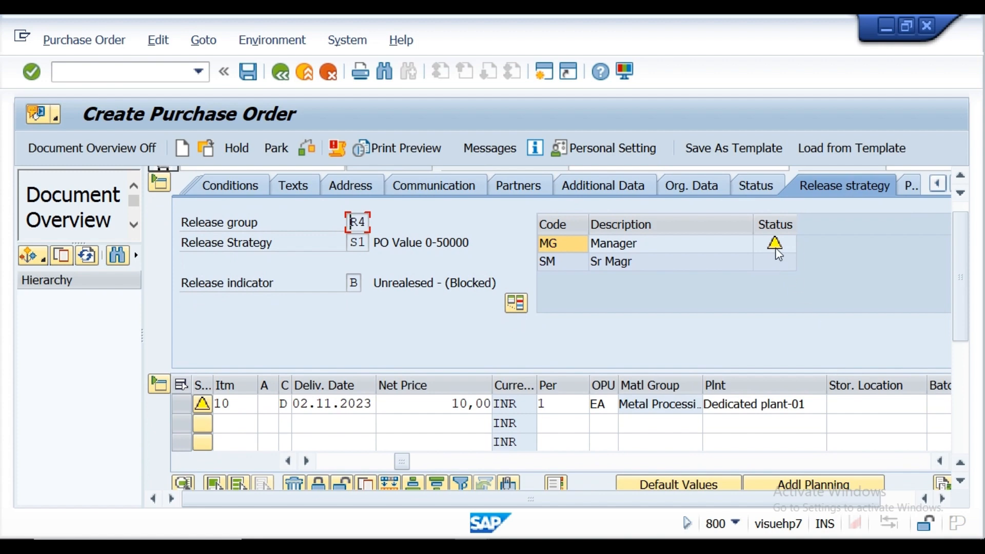
{"action": "mouse_move", "coordinate": [778, 255]}
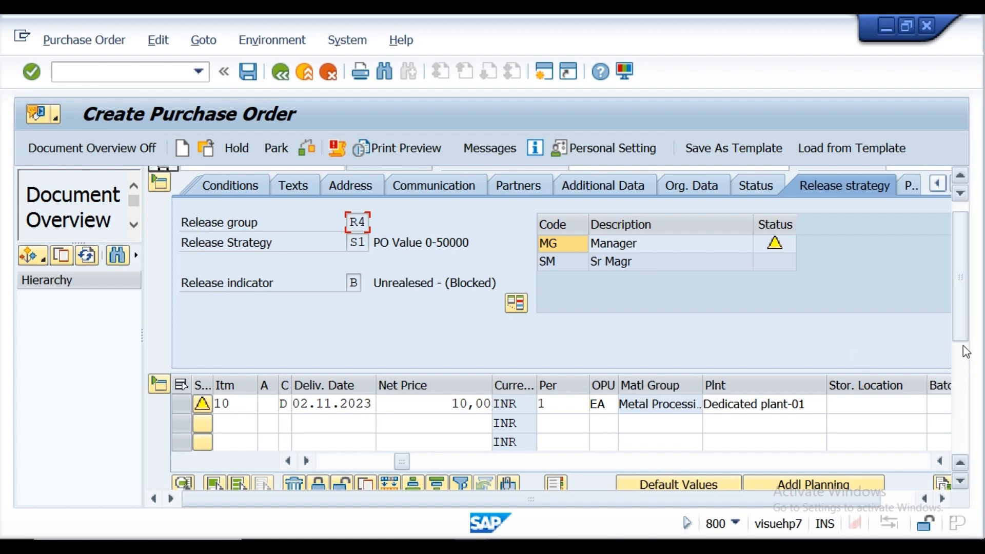
- Set the PO quantity of item 10 to 1000000, check the purchase order and close the message list
{"action": "left_click_drag", "start_coordinate": [966, 345], "coordinate": [969, 432]}
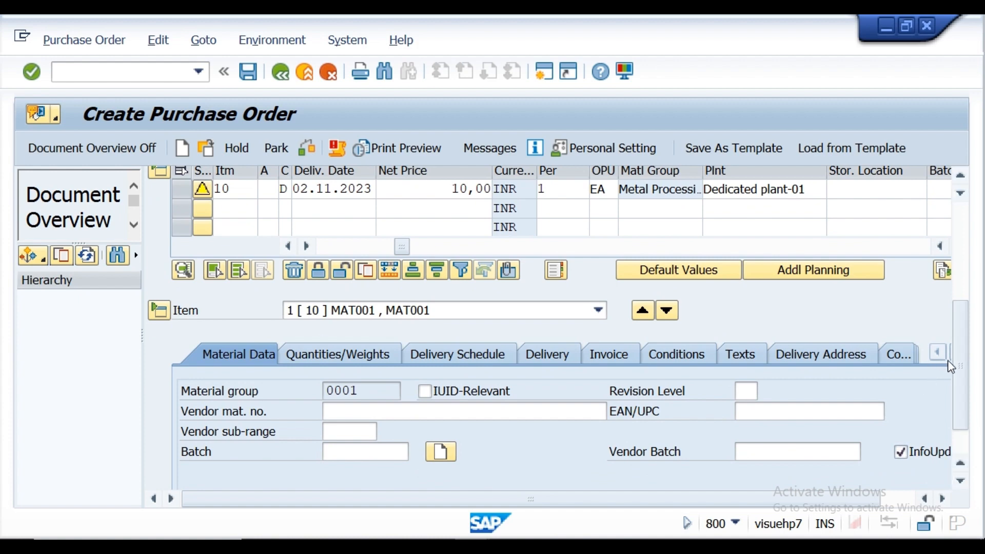
{"action": "left_click_drag", "start_coordinate": [960, 369], "coordinate": [964, 312]}
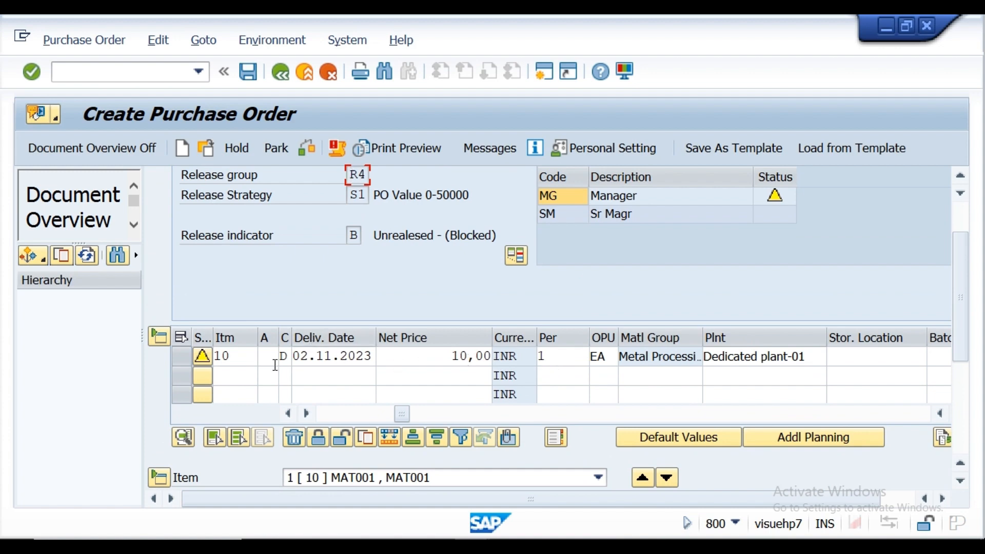
{"action": "left_click", "coordinate": [289, 413]}
{"action": "left_click", "coordinate": [289, 414]}
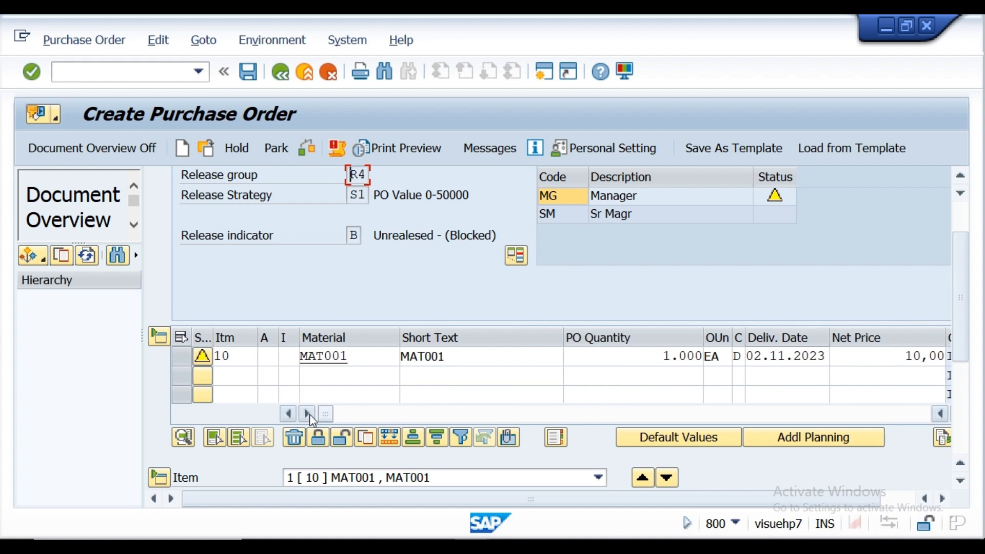
{"action": "left_click", "coordinate": [682, 356]}
{"action": "key", "text": "BackSpace"}
{"action": "key", "text": "BackSpace"}
{"action": "key", "text": "BackSpace"}
{"action": "key", "text": "BackSpace"}
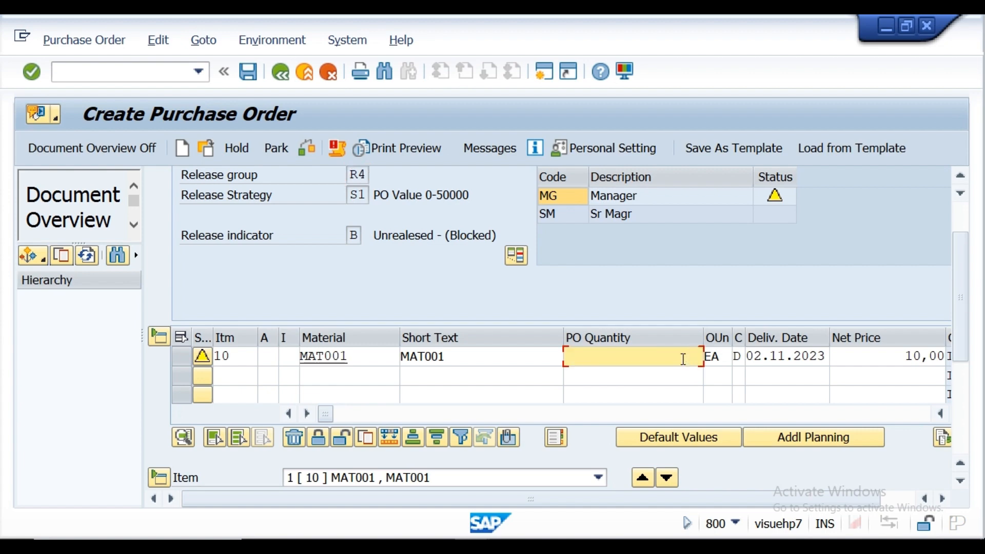
{"action": "type", "text": "1000000"}
{"action": "left_click", "coordinate": [307, 151]}
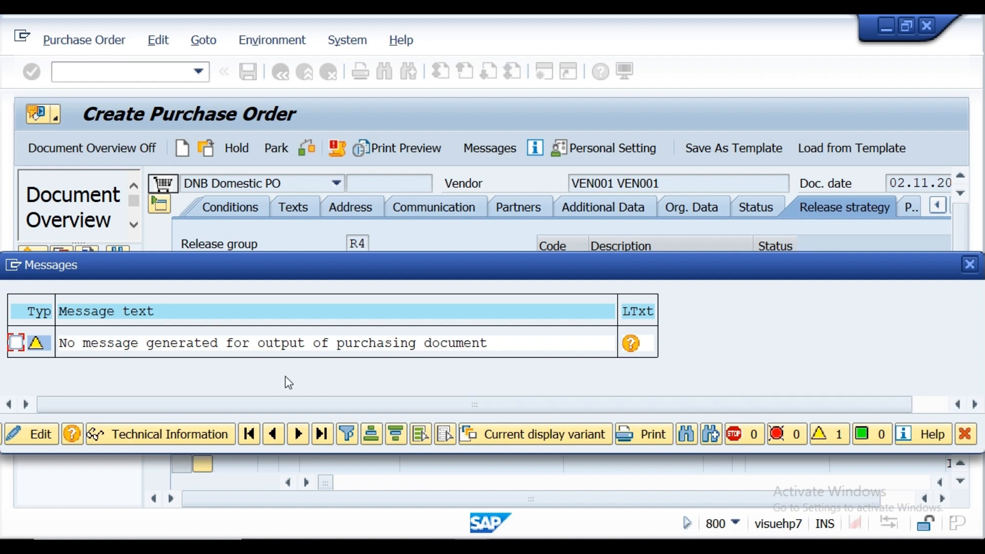
{"action": "left_click", "coordinate": [969, 266]}
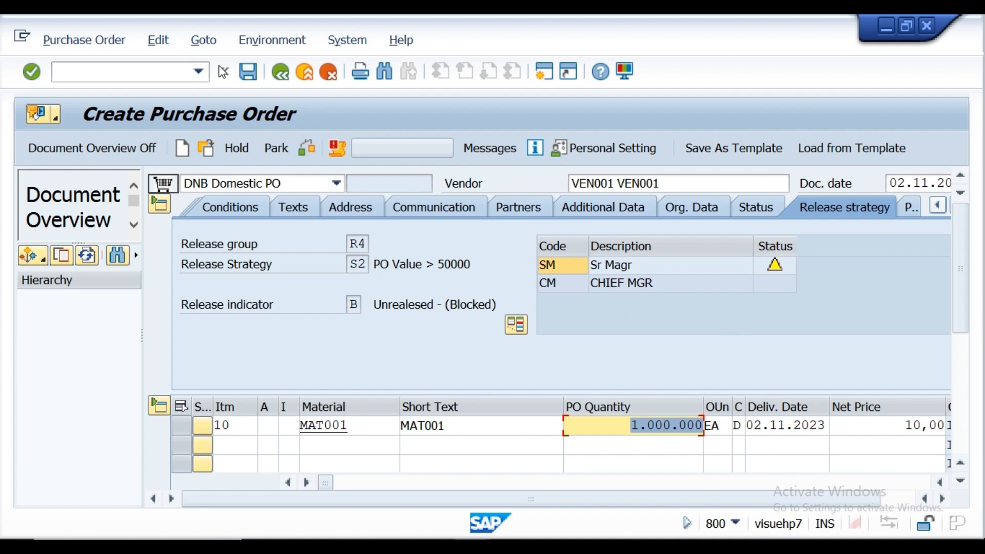
- Save the purchase order and copy its document number from the detailed confirmation message
{"action": "left_click", "coordinate": [251, 81]}
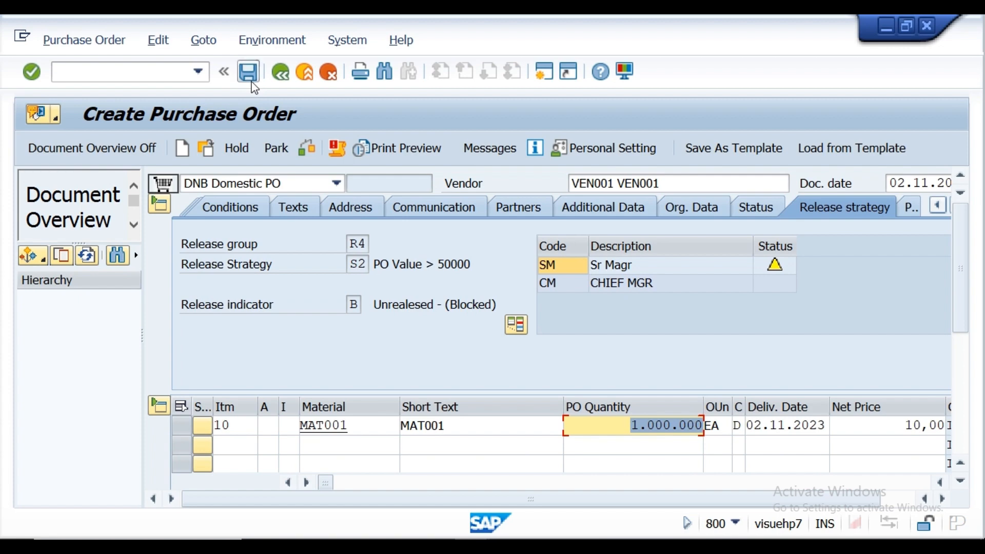
{"action": "left_click", "coordinate": [322, 402]}
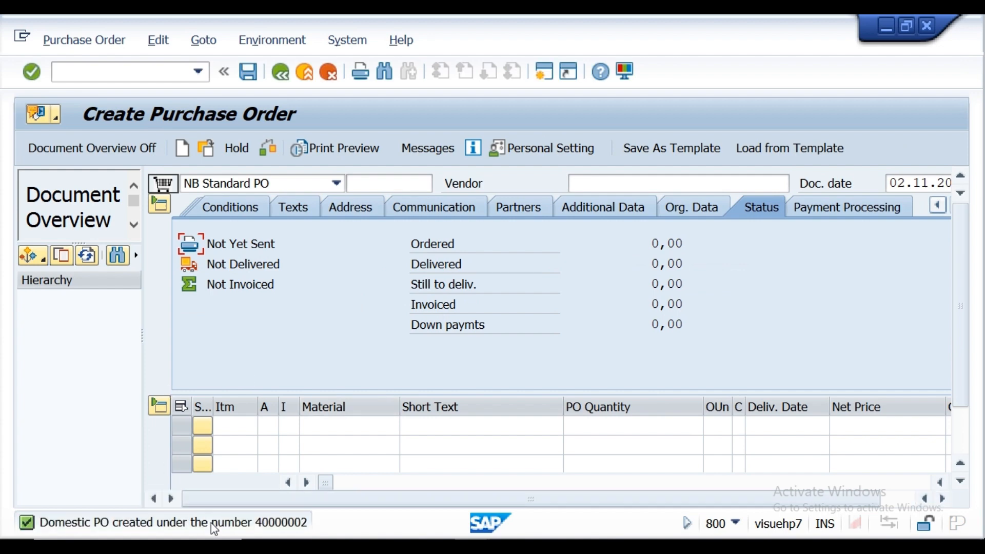
{"action": "double_click", "coordinate": [211, 525]}
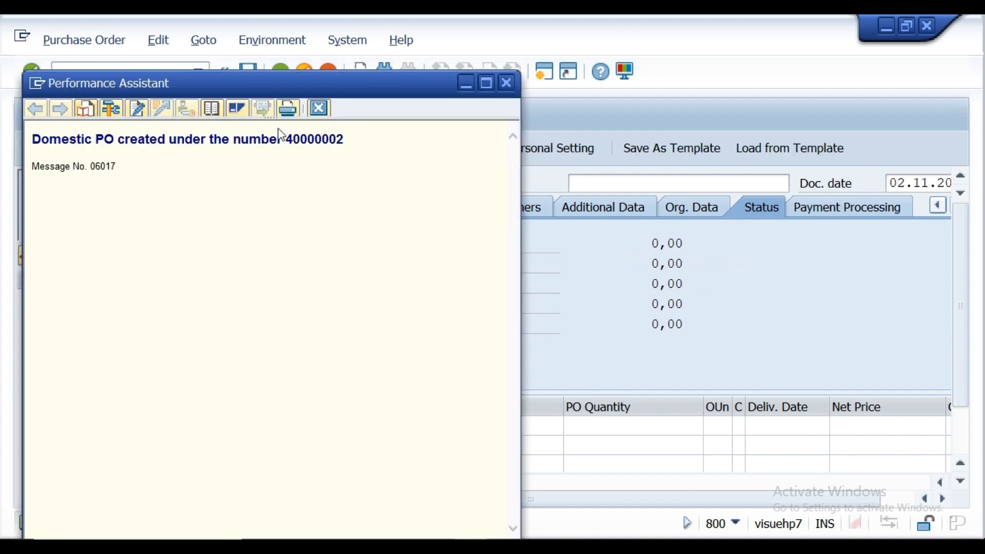
{"action": "left_click_drag", "start_coordinate": [289, 137], "coordinate": [349, 139]}
{"action": "key", "text": "ctrl+c"}
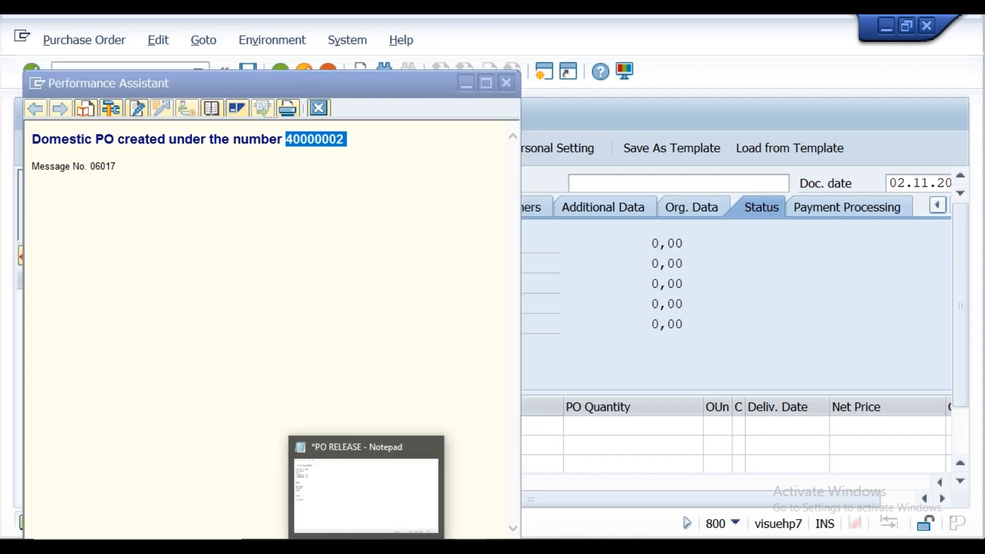
- Paste the purchase order number below poclass02 in the PO RELEASE Notepad file, return to SAP and close the message details
{"action": "left_click", "coordinate": [366, 547]}
{"action": "left_click", "coordinate": [127, 325]}
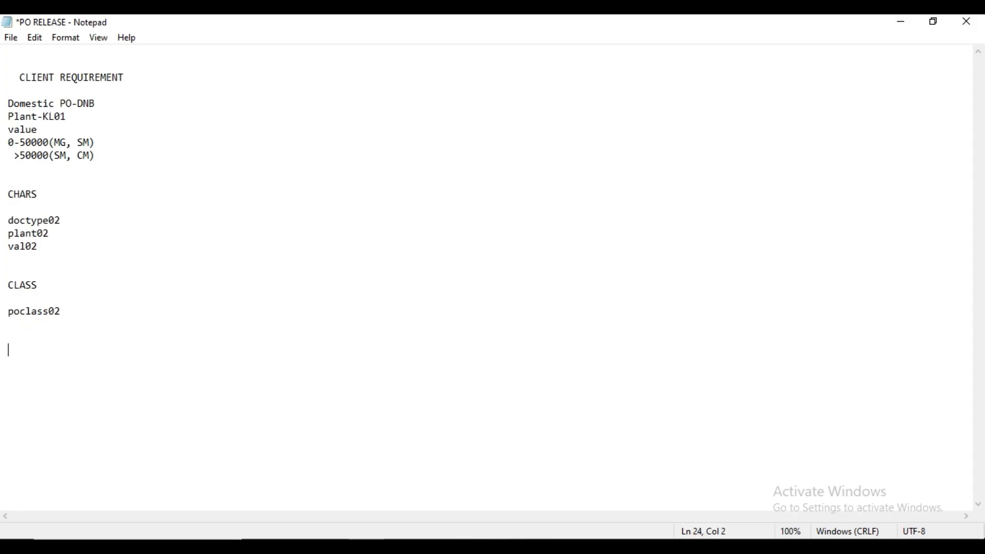
{"action": "key", "text": "ctrl+v"}
{"action": "left_click", "coordinate": [903, 23]}
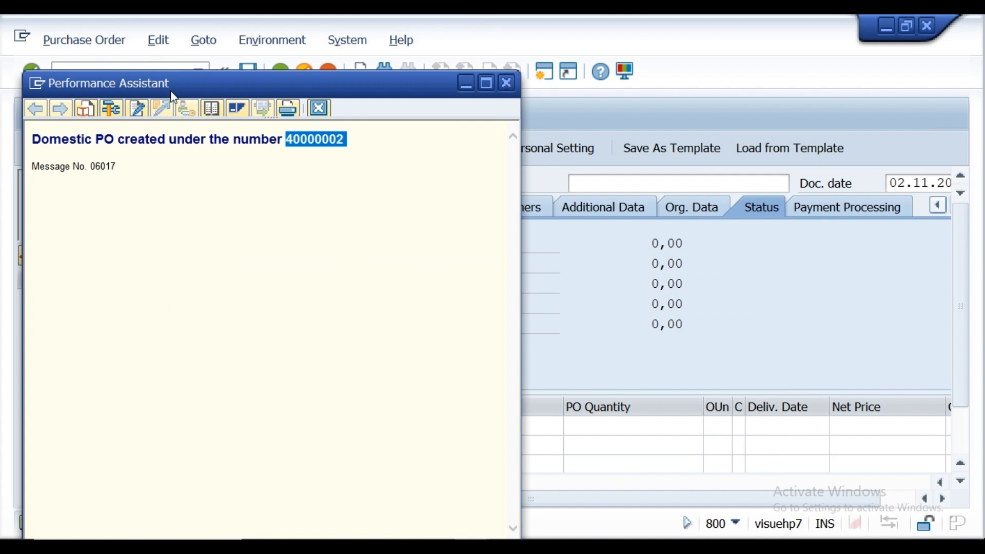
{"action": "key", "text": "Escape"}
- Start a goods receipt with transaction /nmigo and try to load the saved purchase order by its number
{"action": "left_click", "coordinate": [116, 74]}
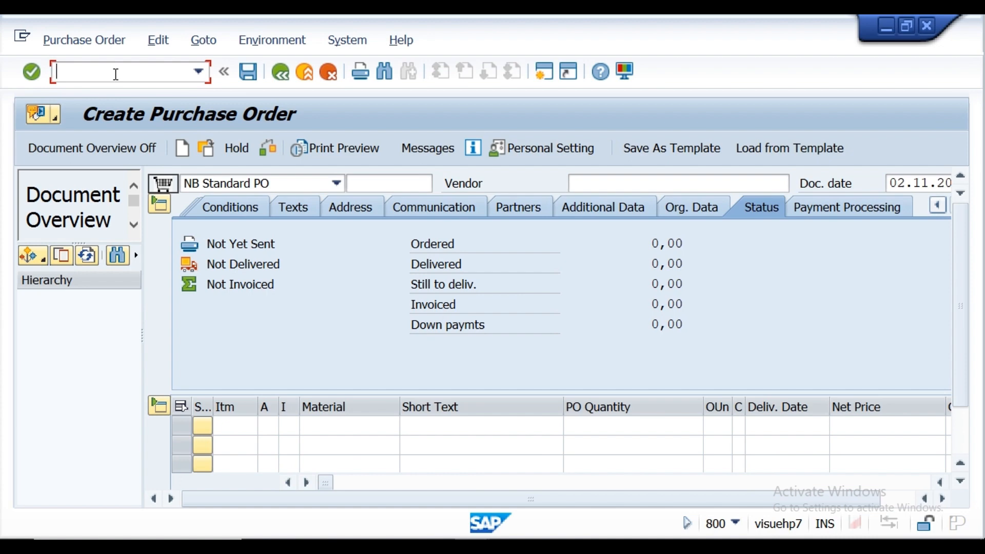
{"action": "type", "text": "m"}
{"action": "key", "text": "BackSpace"}
{"action": "type", "text": "/nmigo"}
{"action": "key", "text": "Return"}
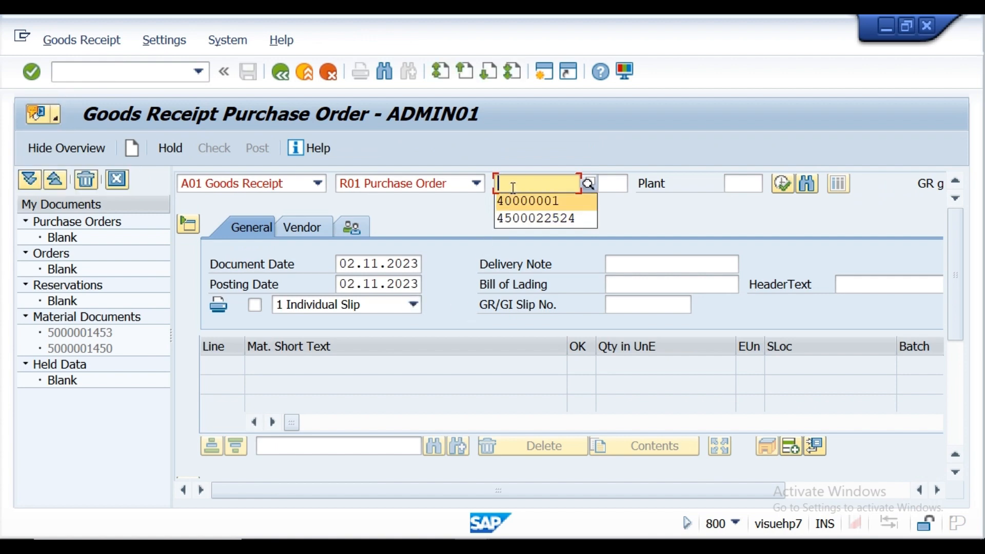
{"action": "left_click", "coordinate": [513, 184]}
{"action": "type", "text": "40000002"}
{"action": "double_click", "coordinate": [513, 185]}
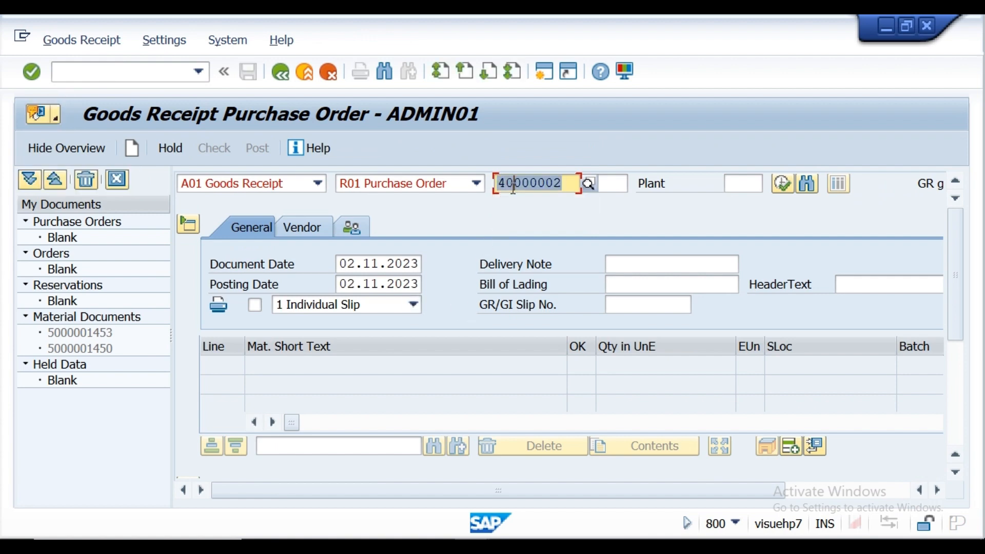
{"action": "left_click", "coordinate": [30, 74]}
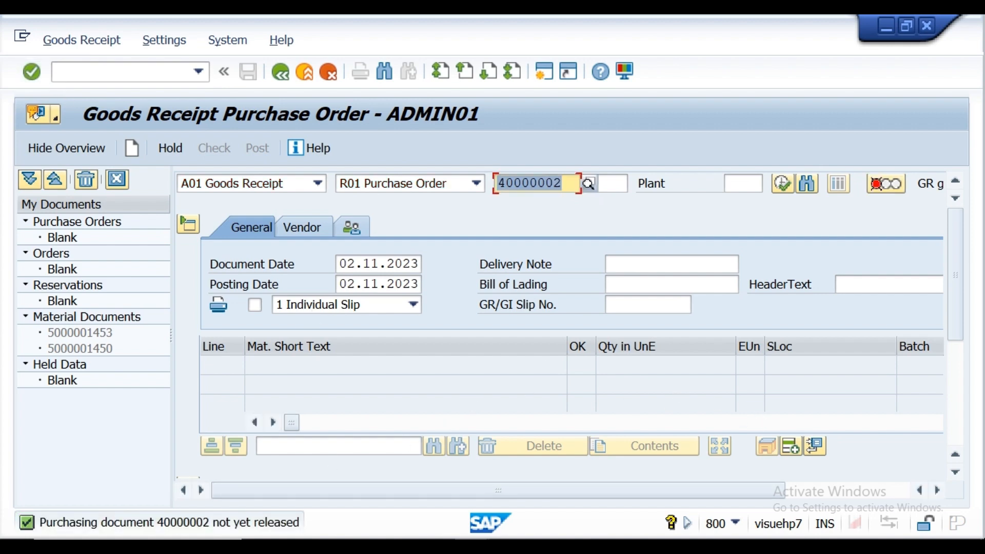
- Read the detailed explanation of the goods receipt message and try loading the purchase order again
{"action": "left_click", "coordinate": [188, 528]}
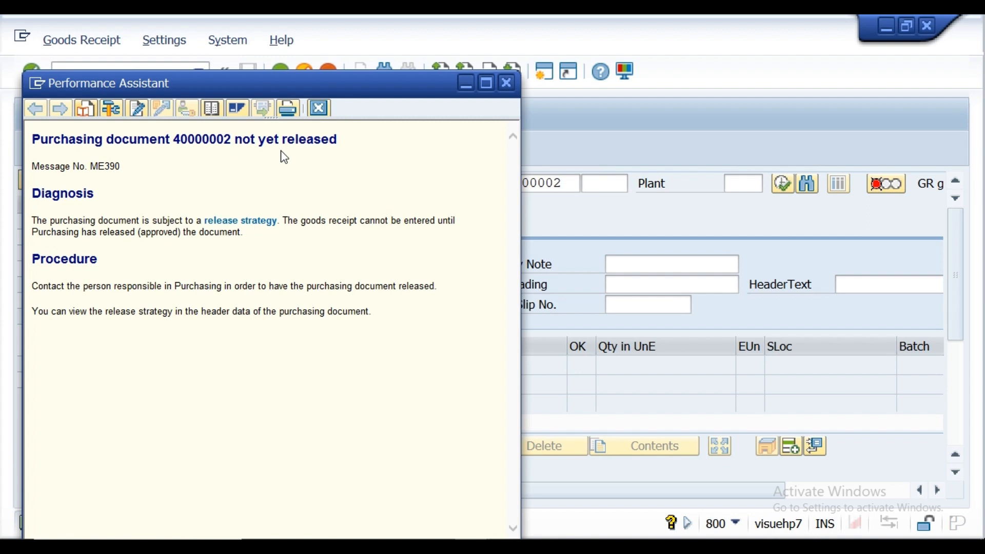
{"action": "left_click", "coordinate": [511, 89]}
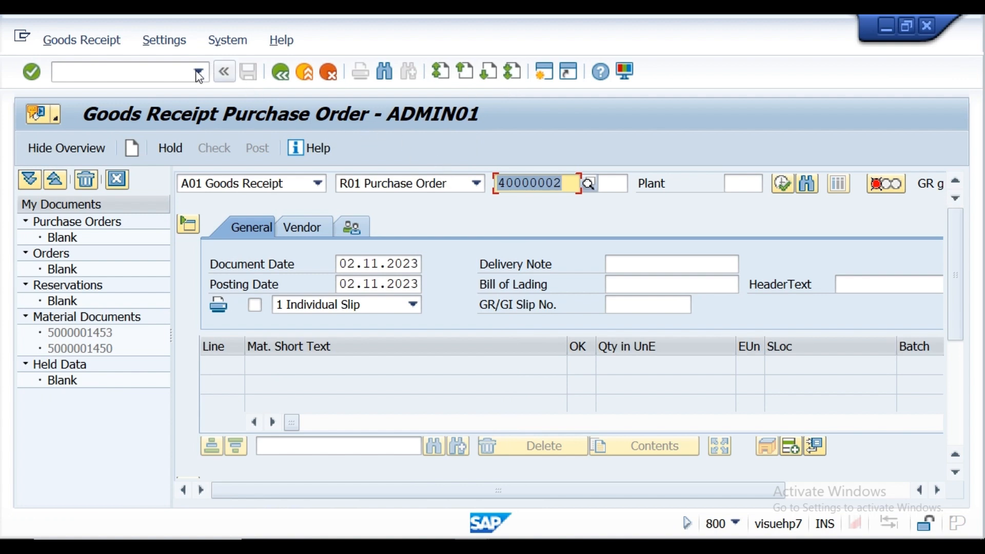
{"action": "left_click", "coordinate": [32, 75]}
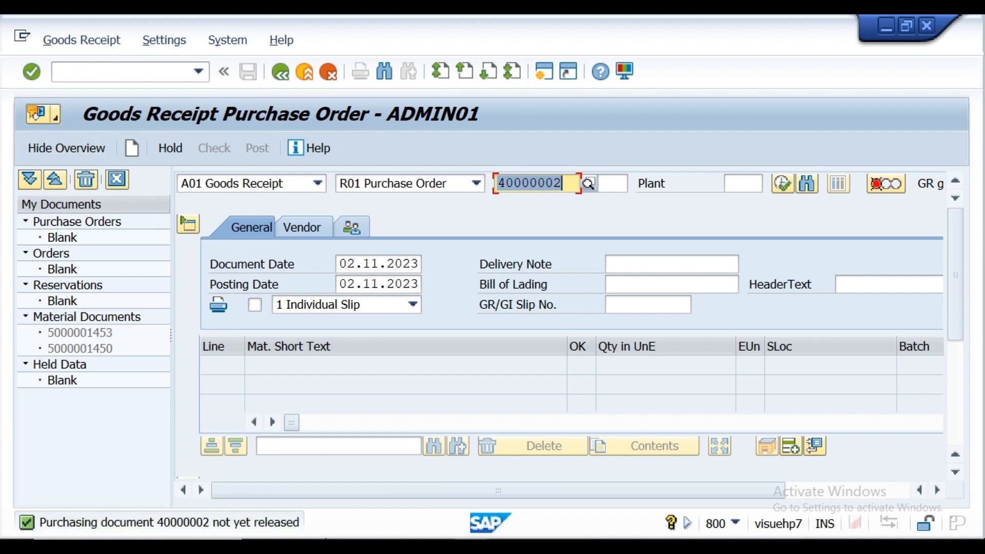
- Switch to the Release procedure (1) Word document and look up the transaction code for releasing a purchase order
{"action": "left_click", "coordinate": [130, 73]}
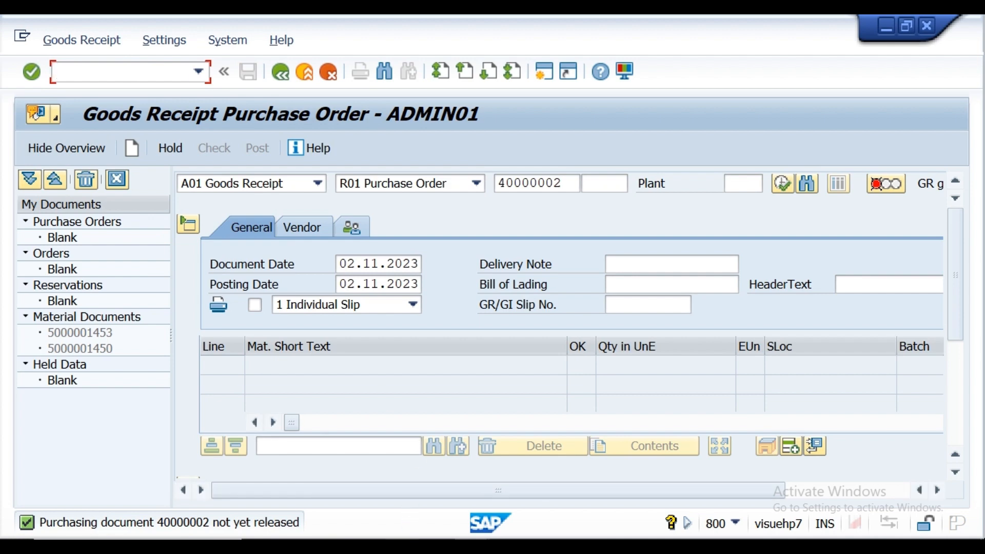
{"action": "mouse_move", "coordinate": [402, 547]}
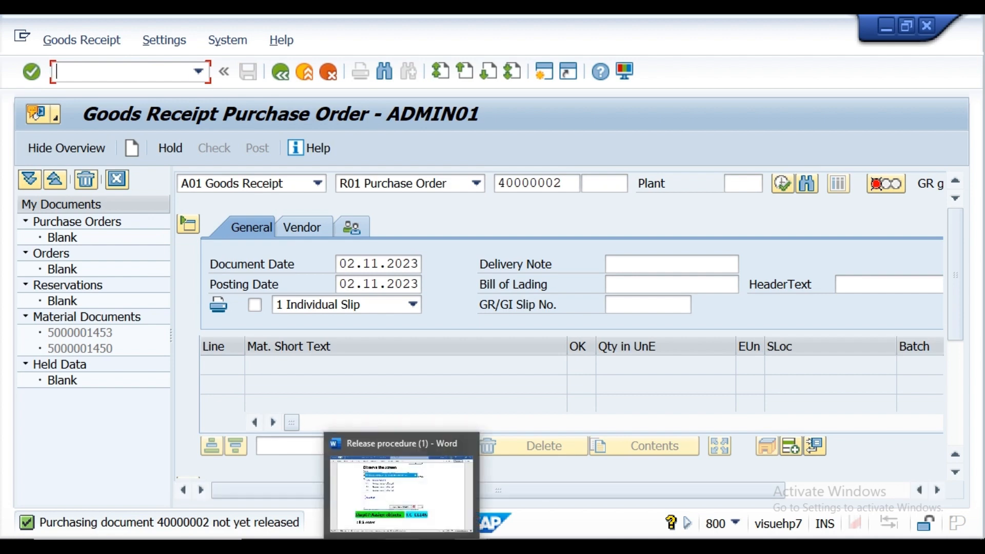
{"action": "left_click", "coordinate": [417, 500]}
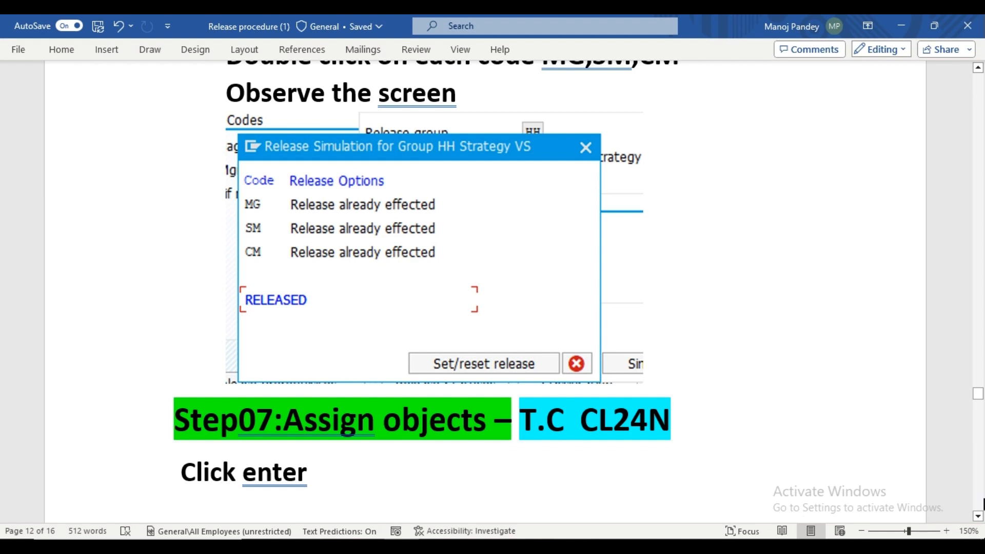
{"action": "left_click", "coordinate": [977, 516]}
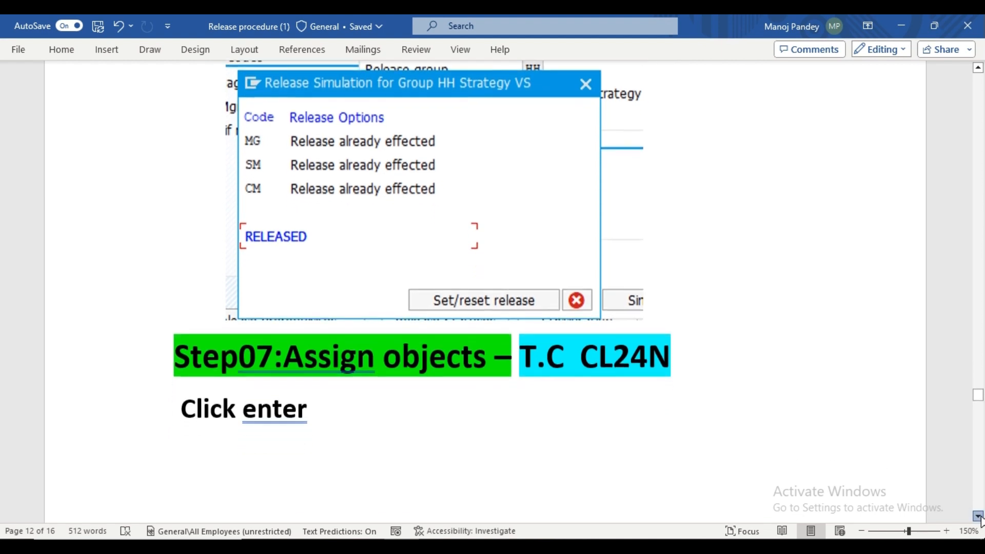
{"action": "left_click_drag", "start_coordinate": [978, 517], "coordinate": [978, 517]}
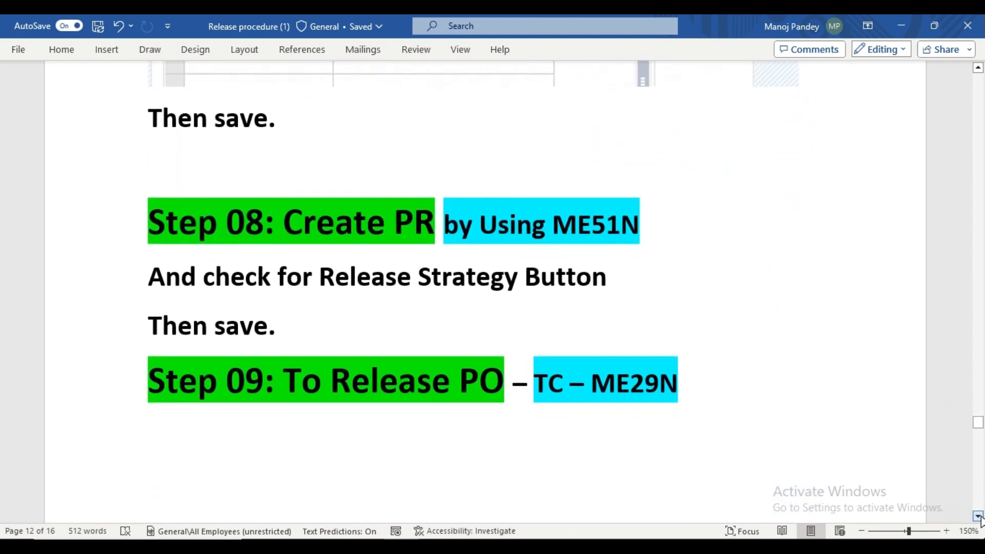
- Change PR to PO in the Step 08 heading and highlight the new letter O in green
{"action": "left_click", "coordinate": [440, 220]}
{"action": "key", "text": "BackSpace"}
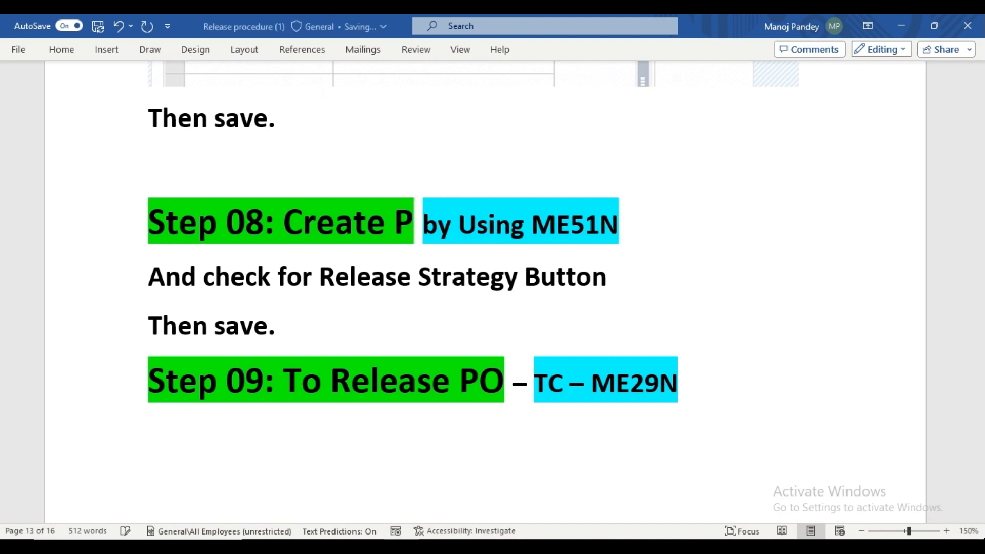
{"action": "type", "text": "O"}
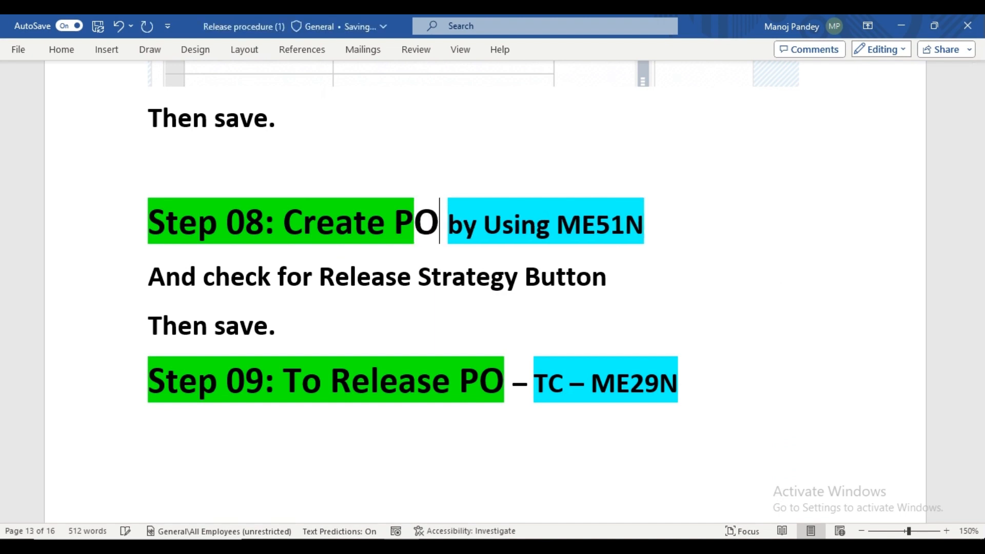
{"action": "left_click_drag", "start_coordinate": [439, 224], "coordinate": [422, 223]}
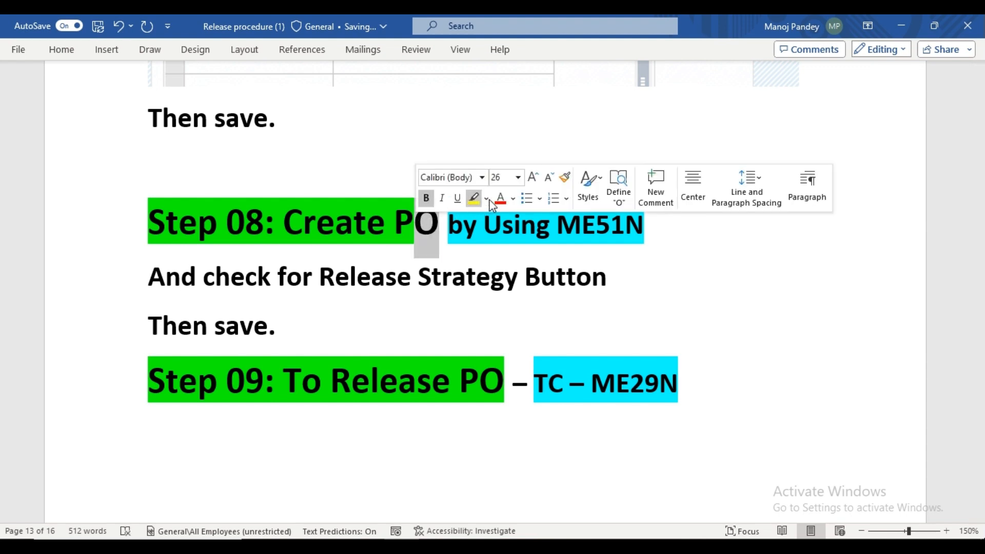
{"action": "left_click", "coordinate": [488, 200]}
{"action": "left_click", "coordinate": [500, 220]}
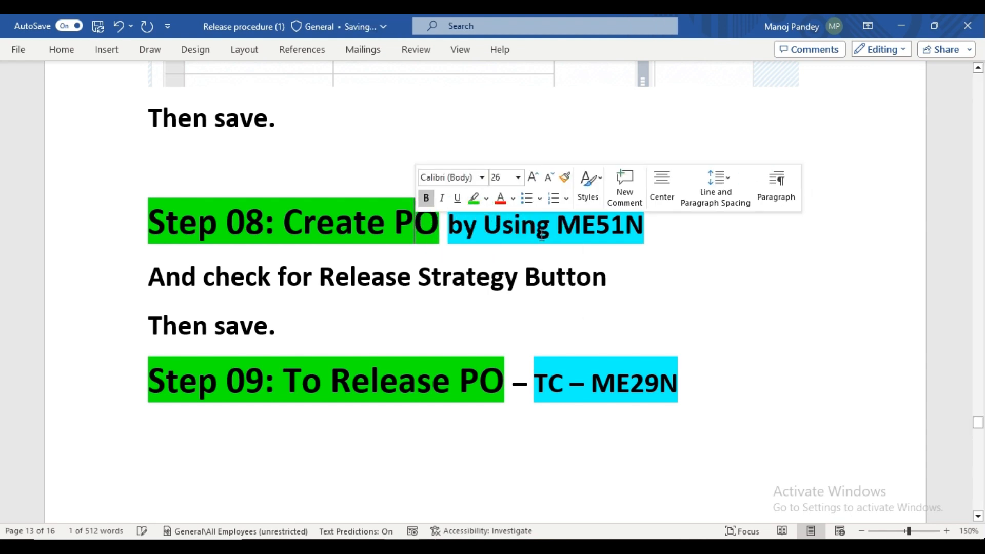
- Delete the blue-highlighted text "by Using ME51N" from the end of the Step 08 heading
{"action": "left_click", "coordinate": [663, 226]}
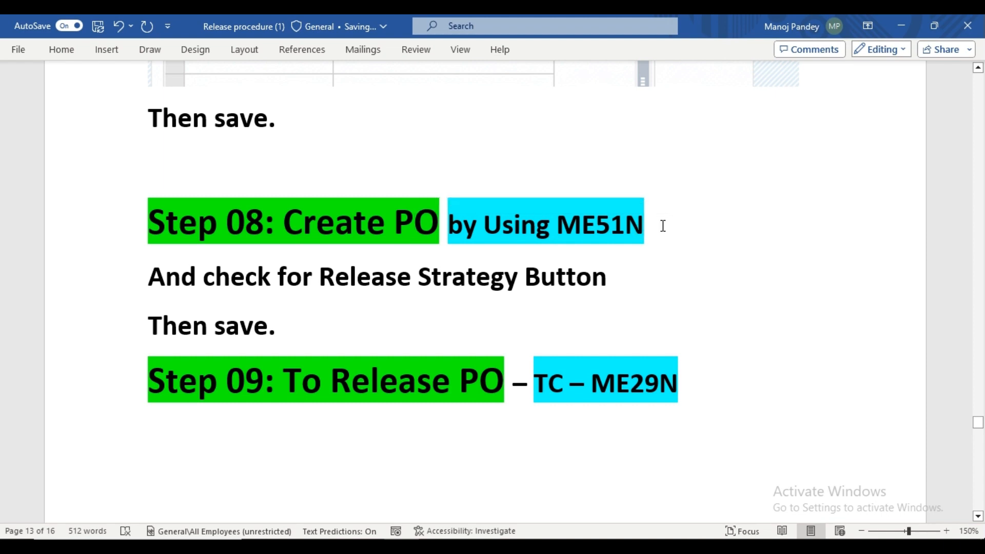
{"action": "key", "text": "BackSpace"}
{"action": "key", "text": "BackSpace"}
{"action": "key", "text": "BackSpace"}
{"action": "key", "text": "BackSpace"}
{"action": "key", "text": "BackSpace"}
{"action": "key", "text": "BackSpace"}
{"action": "key", "text": "BackSpace"}
{"action": "key", "text": "BackSpace"}
{"action": "key", "text": "BackSpace"}
{"action": "key", "text": "BackSpace"}
{"action": "key", "text": "BackSpace"}
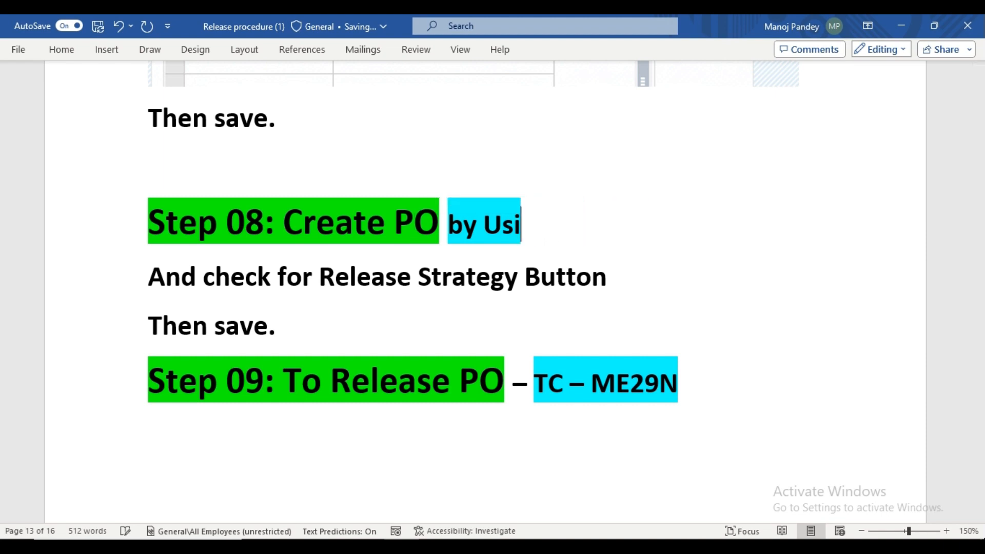
{"action": "key", "text": "BackSpace"}
{"action": "key", "text": "BackSpace"}
{"action": "key", "text": "BackSpace"}
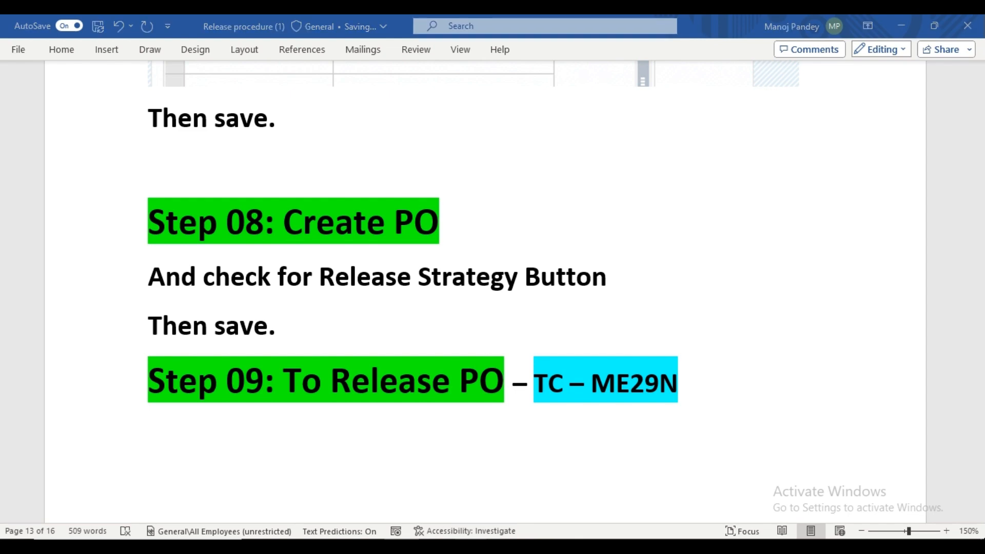
- Switch to SAP and start transaction /NME29N in the Dictionary and Create Purchase Order sessions
{"action": "mouse_move", "coordinate": [472, 546]}
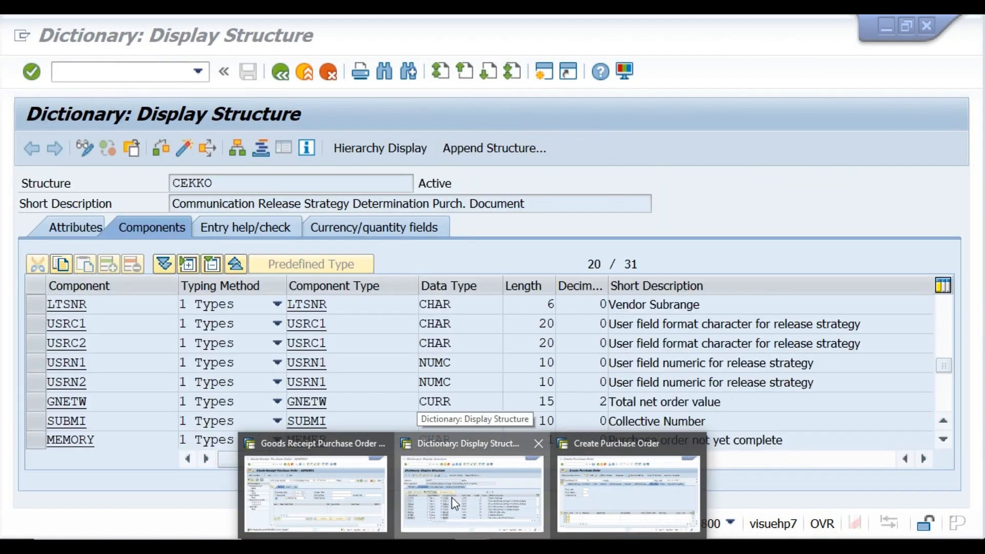
{"action": "left_click", "coordinate": [435, 494]}
{"action": "left_click", "coordinate": [100, 72]}
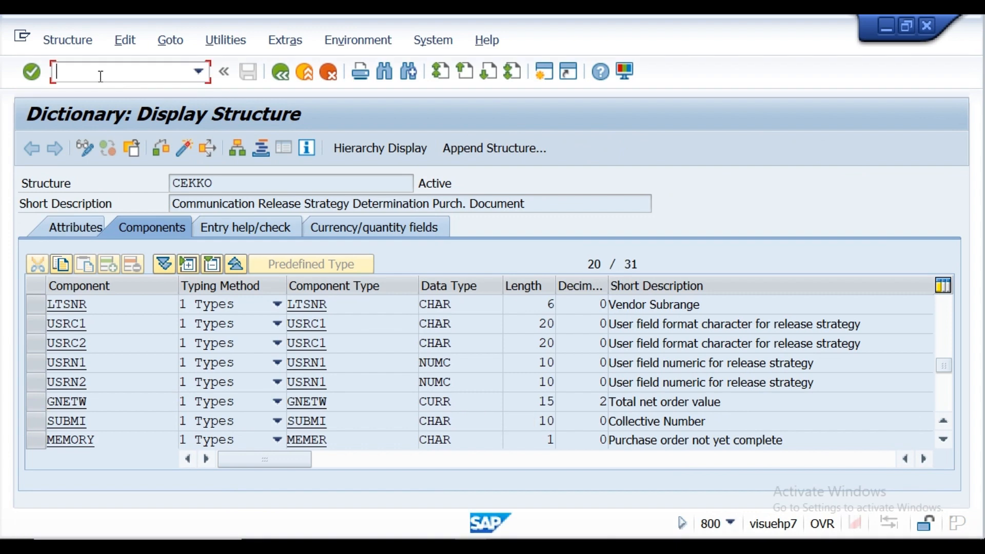
{"action": "type", "text": "/NME29N"}
{"action": "key", "text": "Return"}
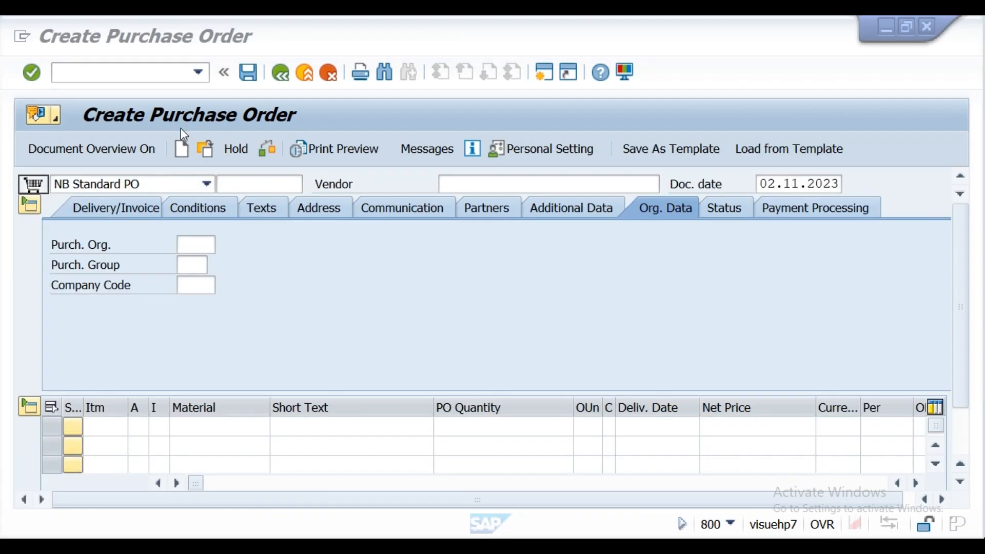
{"action": "left_click", "coordinate": [144, 75]}
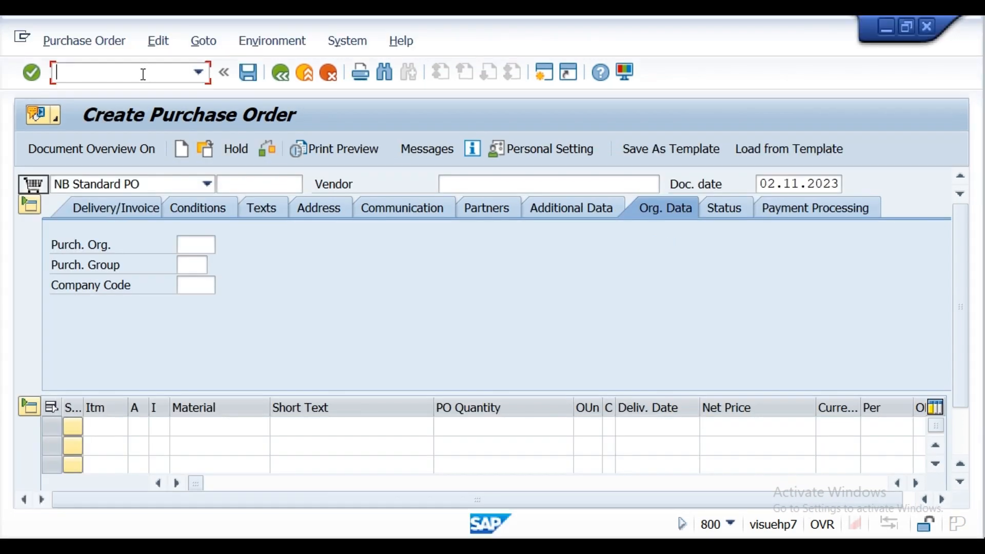
{"action": "type", "text": "/NME29N"}
{"action": "key", "text": "Return"}
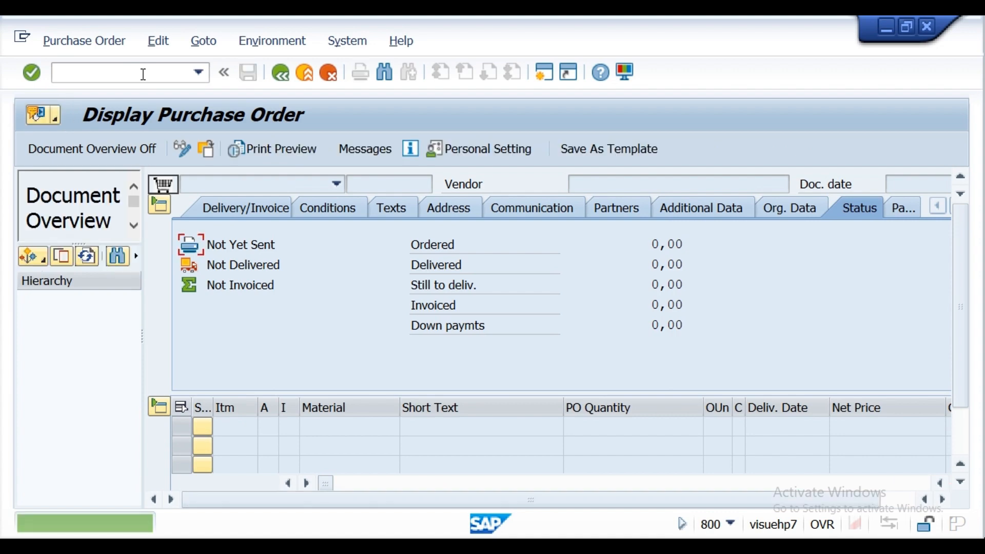
- Load the newly created domestic purchase order, show its release strategy data and switch from display to release mode
{"action": "left_click", "coordinate": [207, 154]}
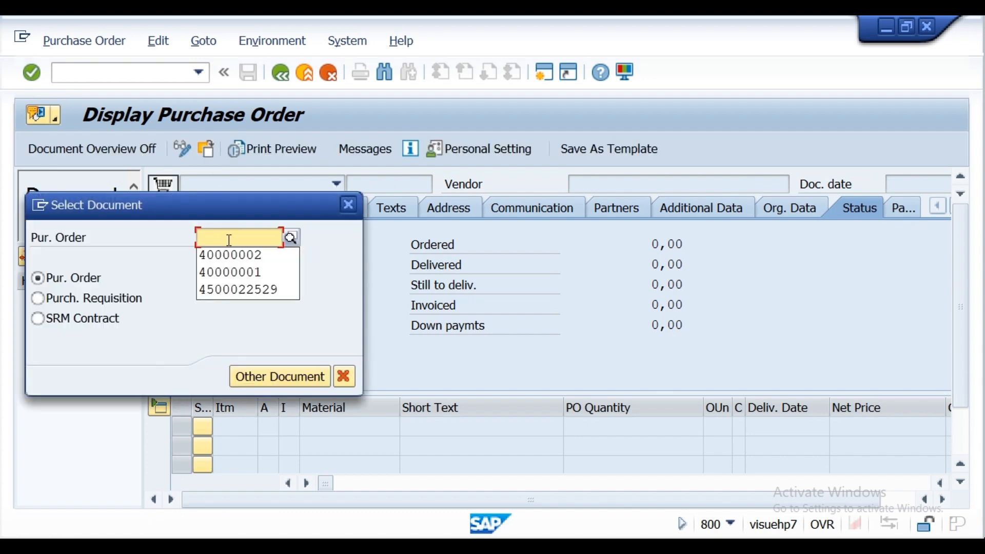
{"action": "left_click", "coordinate": [228, 256]}
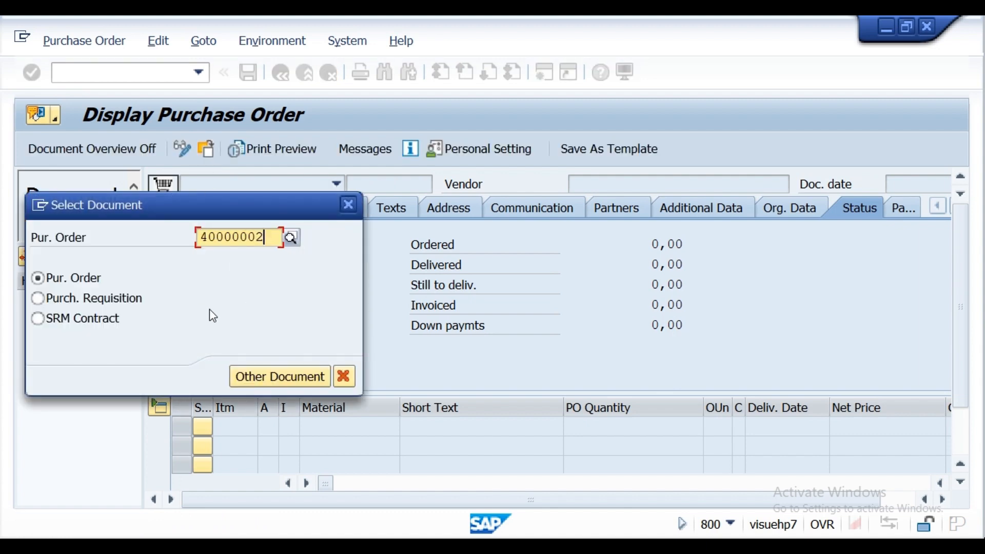
{"action": "key", "text": "Return"}
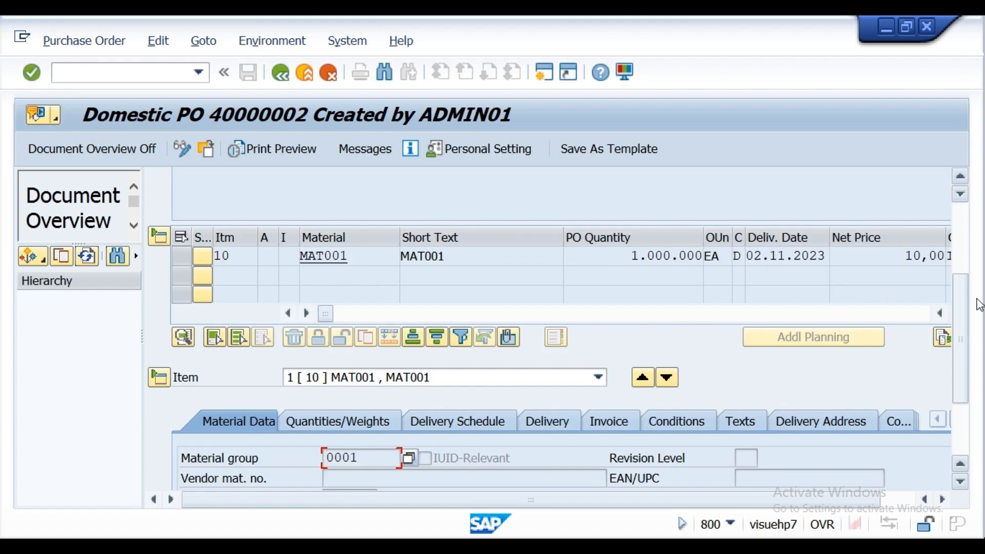
{"action": "left_click_drag", "start_coordinate": [966, 311], "coordinate": [959, 230]}
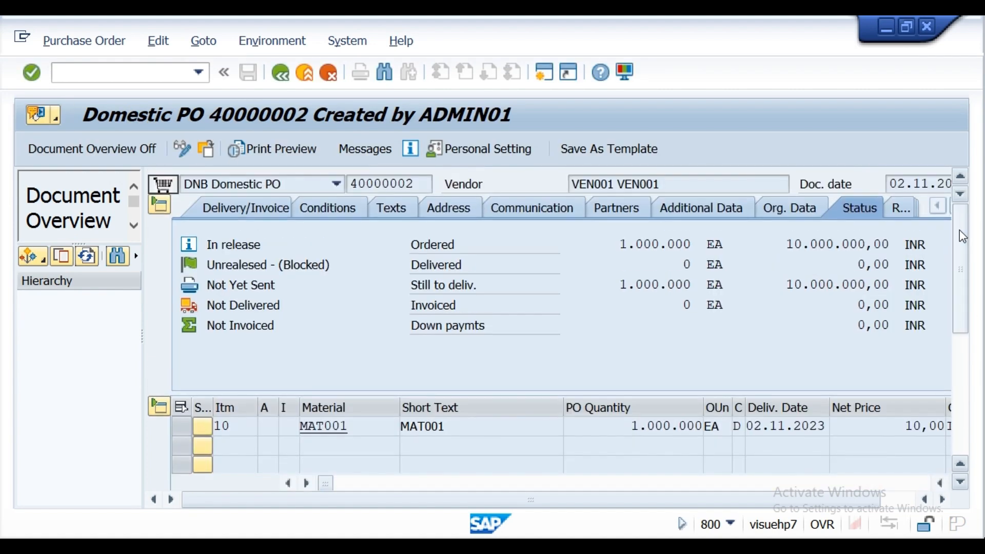
{"action": "left_click", "coordinate": [897, 211]}
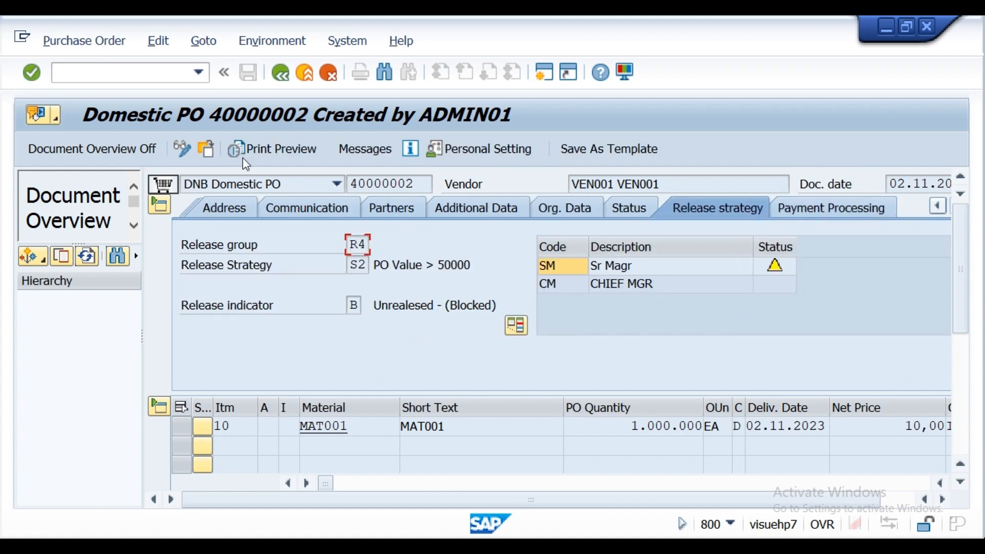
{"action": "left_click", "coordinate": [184, 152]}
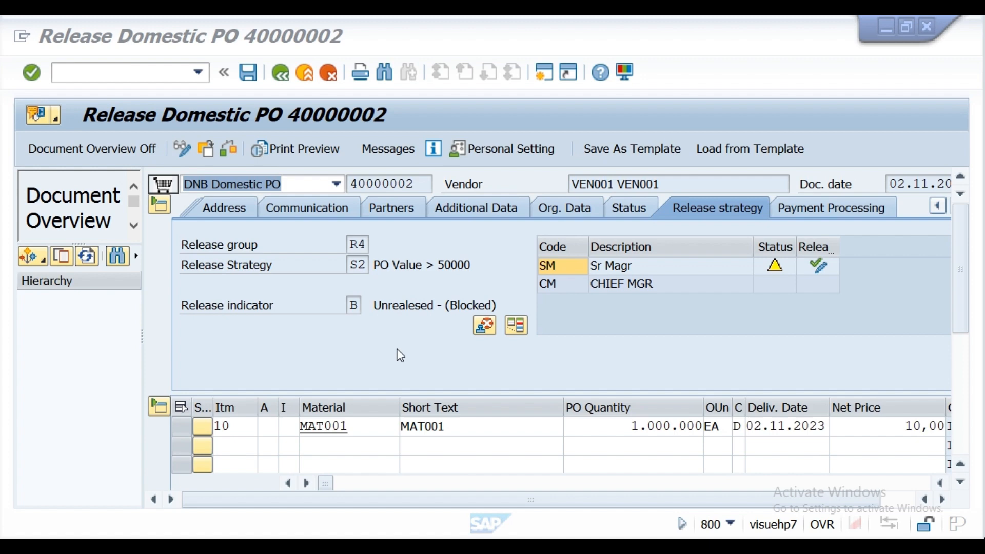
- Capture the Release Domestic PO screen with Snipping Tool and highlight the display/change icon and the Release strategy label in yellow
{"action": "key", "text": "super"}
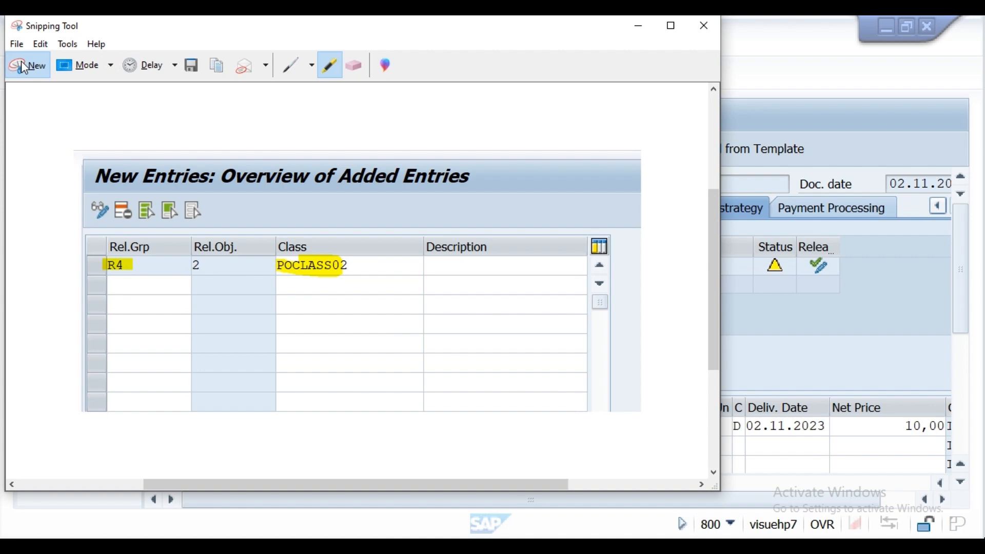
{"action": "left_click", "coordinate": [23, 66]}
{"action": "mouse_move", "coordinate": [3, 93]}
{"action": "left_mouse_down"}
{"action": "mouse_move", "coordinate": [854, 280]}
{"action": "mouse_move", "coordinate": [949, 279]}
{"action": "mouse_move", "coordinate": [978, 339]}
{"action": "mouse_move", "coordinate": [979, 482]}
{"action": "left_mouse_up"}
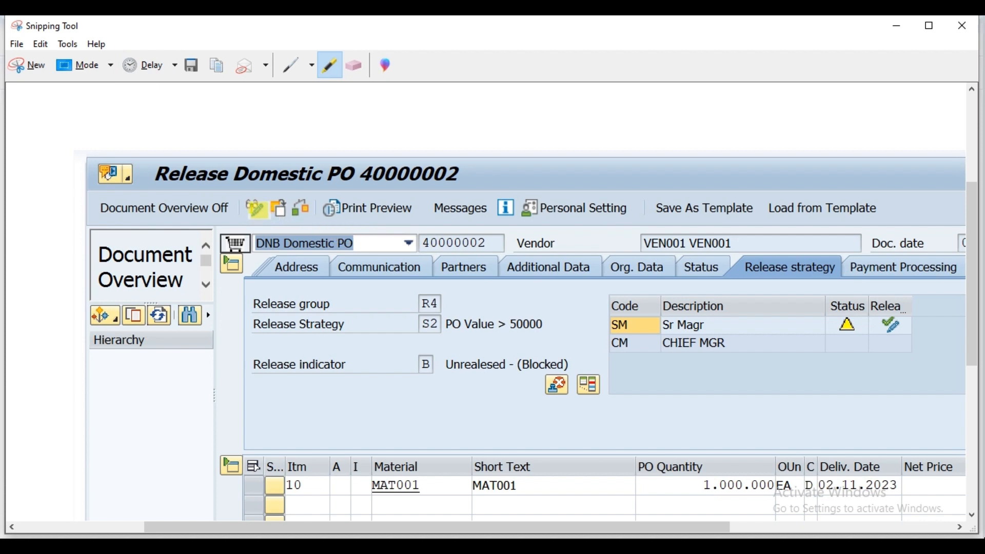
{"action": "left_click_drag", "start_coordinate": [256, 208], "coordinate": [326, 133]}
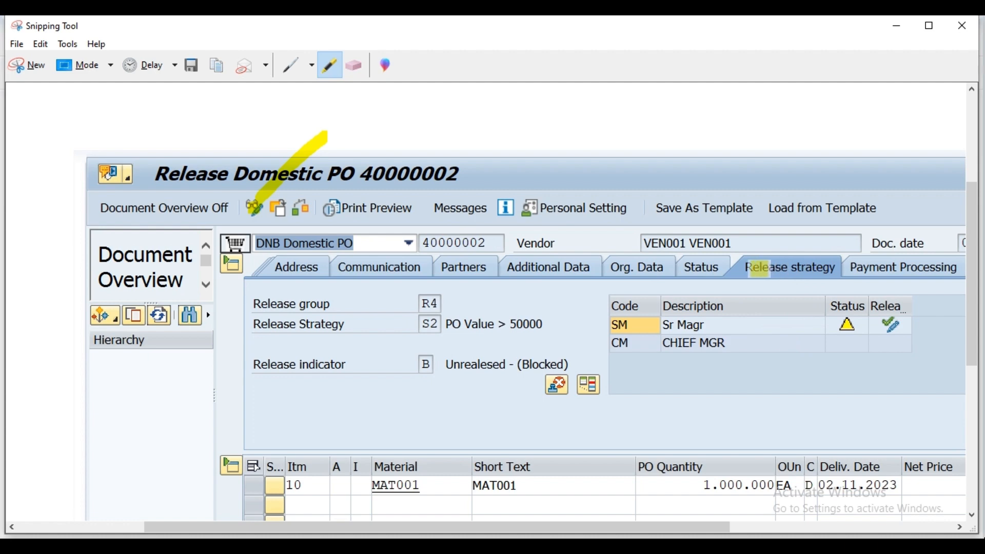
{"action": "mouse_move", "coordinate": [759, 268]}
{"action": "left_mouse_down"}
{"action": "mouse_move", "coordinate": [842, 271]}
{"action": "mouse_move", "coordinate": [826, 277]}
{"action": "left_mouse_up"}
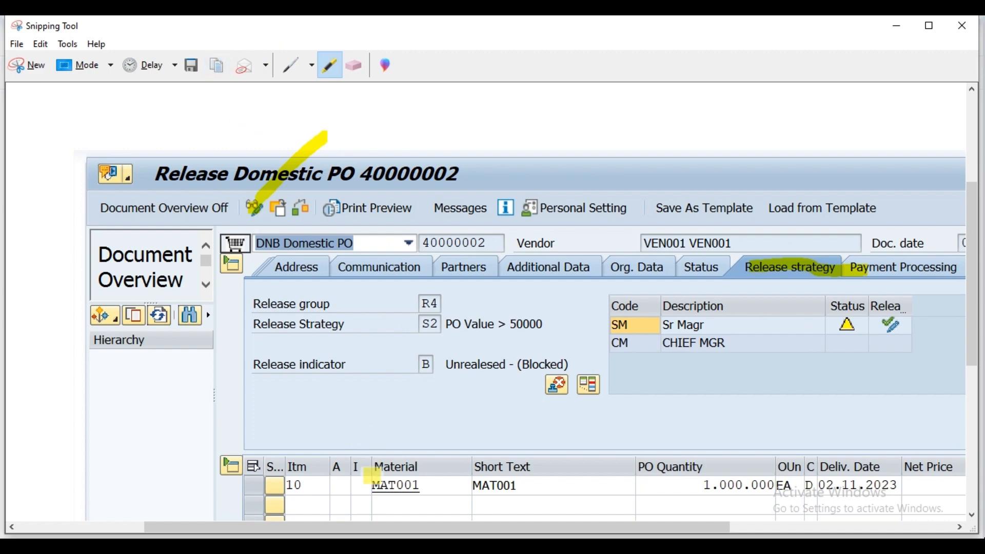
- Switch to the Release procedure (1) Word document, paste the annotated capture below "Click release Strategy Button" and view the following instruction
{"action": "left_click", "coordinate": [359, 546]}
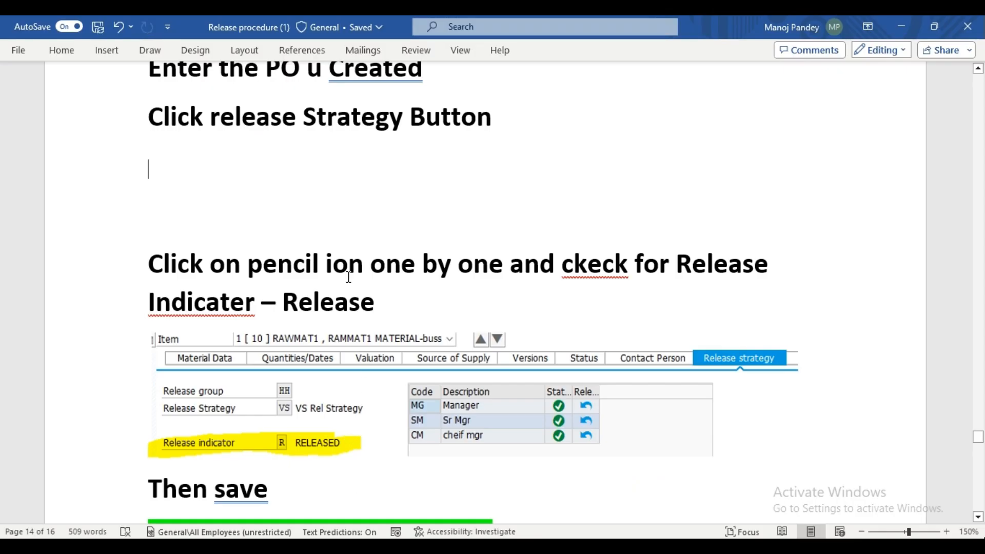
{"action": "key", "text": "ctrl+v"}
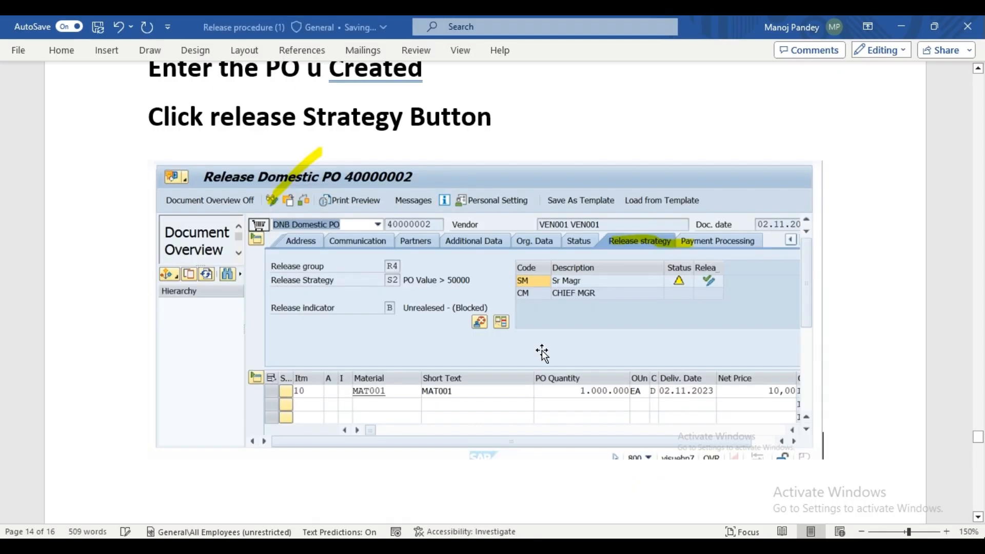
{"action": "left_click", "coordinate": [978, 517]}
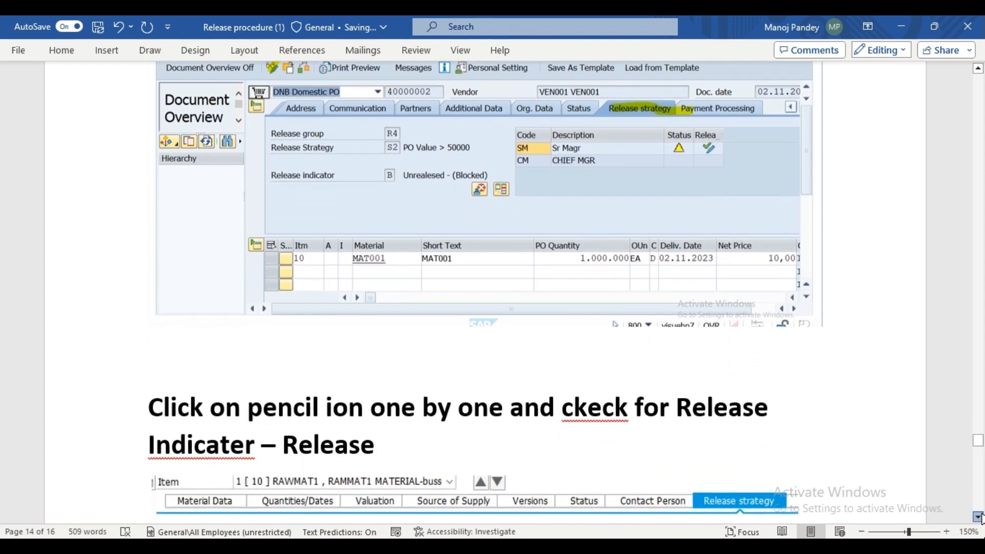
{"action": "left_click", "coordinate": [978, 517]}
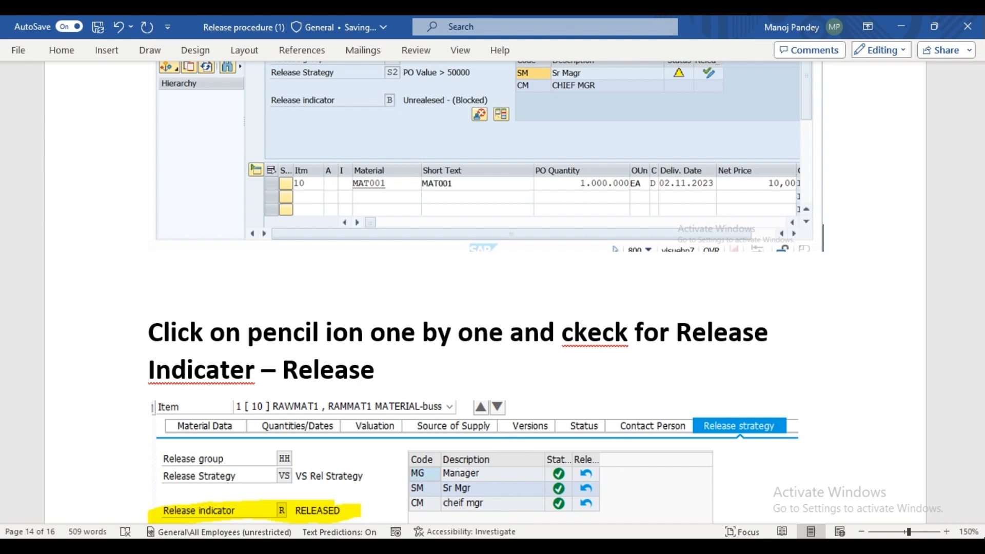
- Return to the Release Domestic PO session in SAP, release the order with codes SM and CM, and save it
{"action": "mouse_move", "coordinate": [472, 547]}
{"action": "mouse_move", "coordinate": [476, 491]}
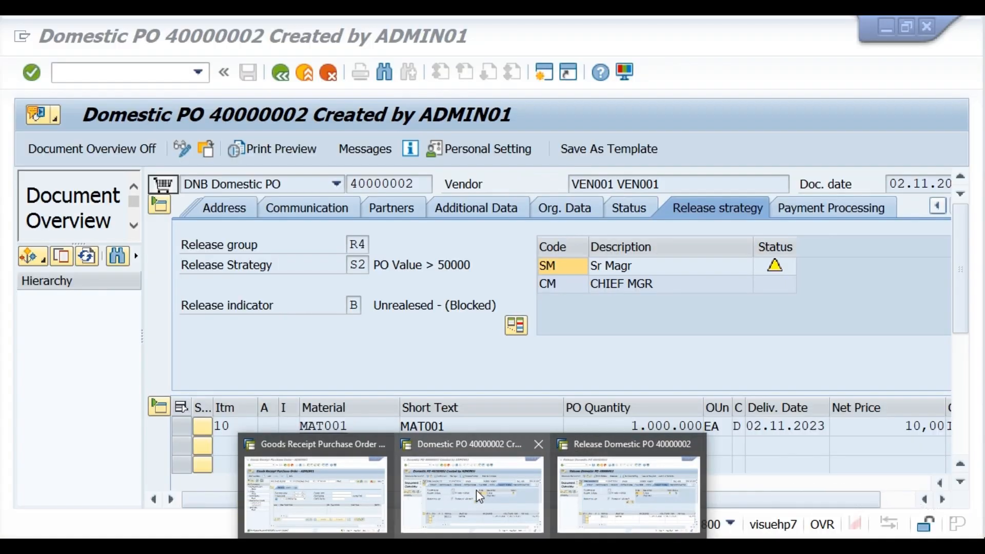
{"action": "left_click", "coordinate": [476, 490]}
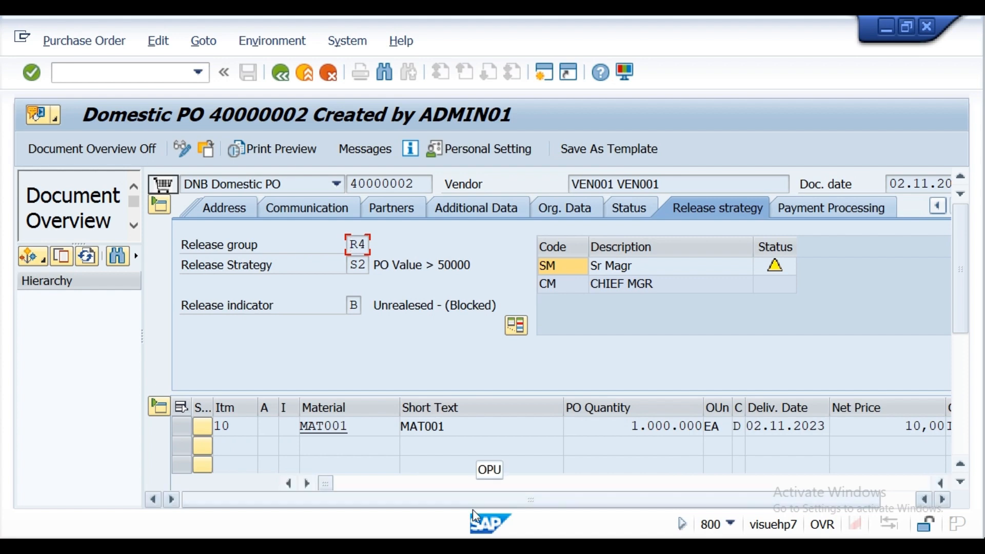
{"action": "mouse_move", "coordinate": [472, 547]}
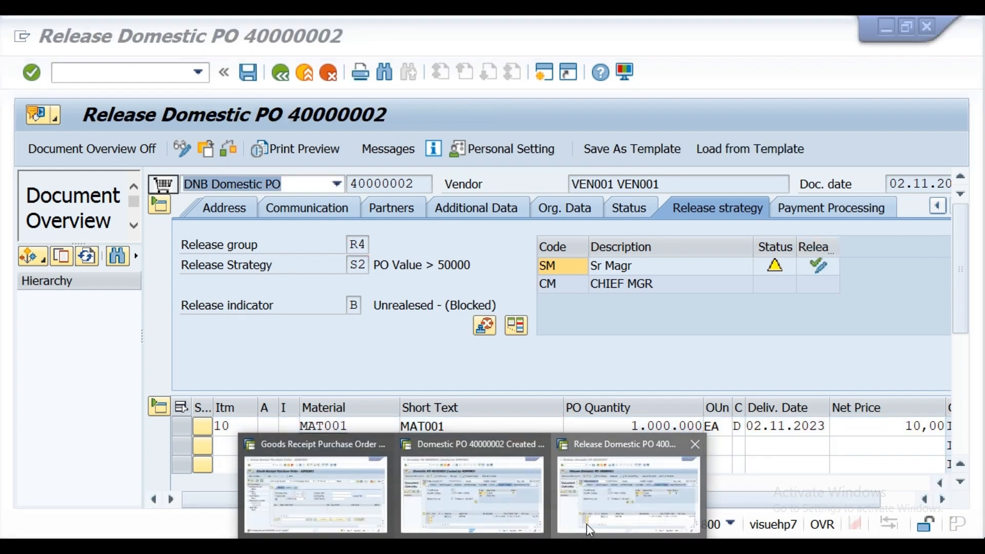
{"action": "left_click", "coordinate": [587, 526]}
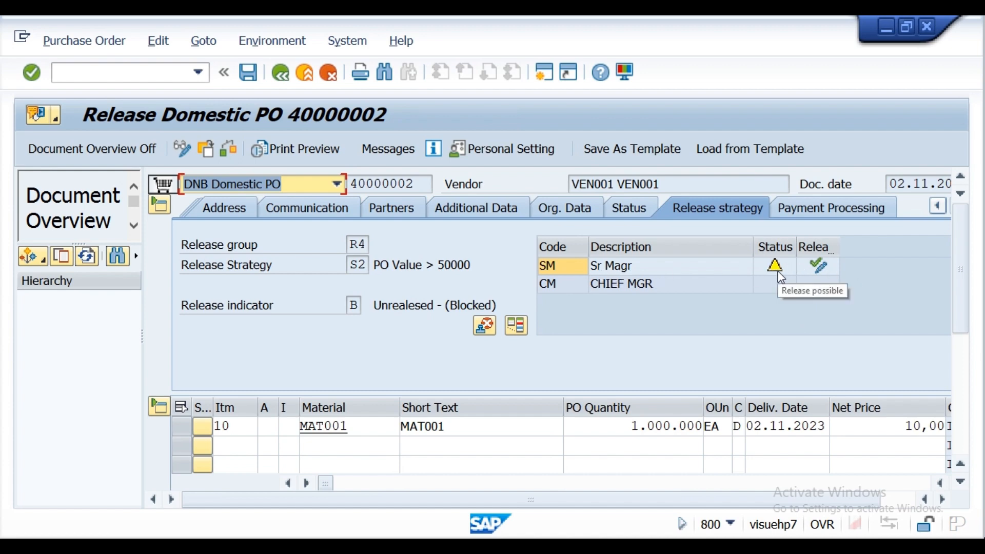
{"action": "left_click", "coordinate": [819, 267]}
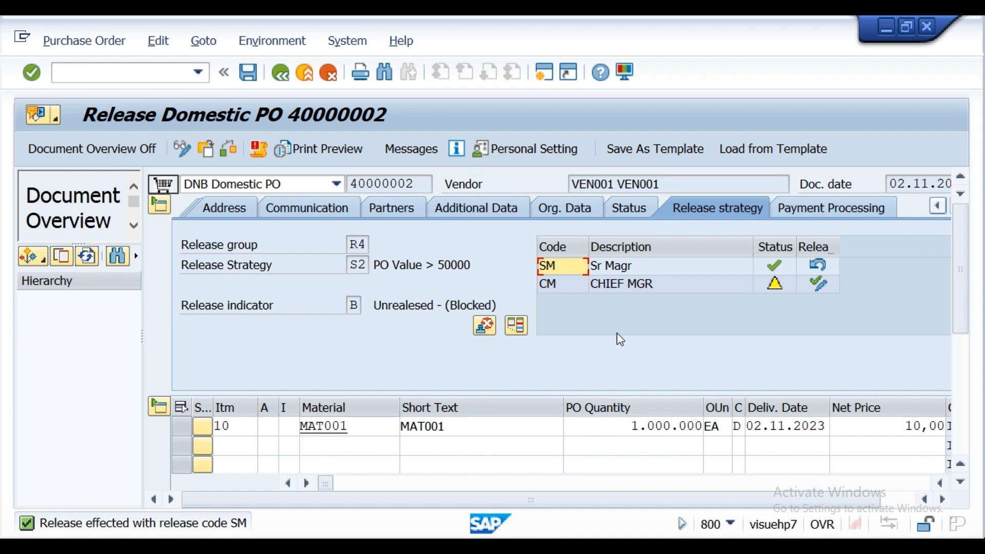
{"action": "left_click", "coordinate": [816, 288]}
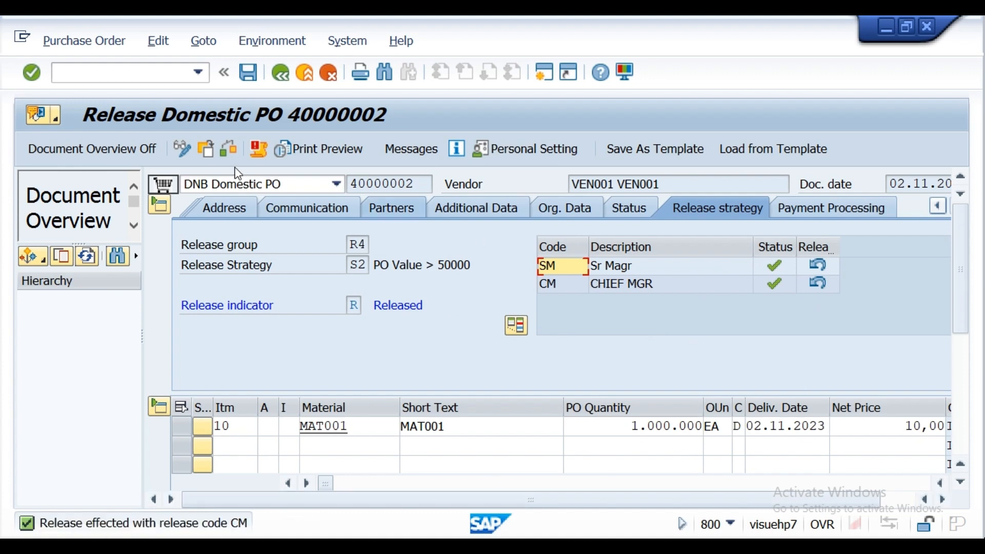
{"action": "left_click", "coordinate": [251, 84]}
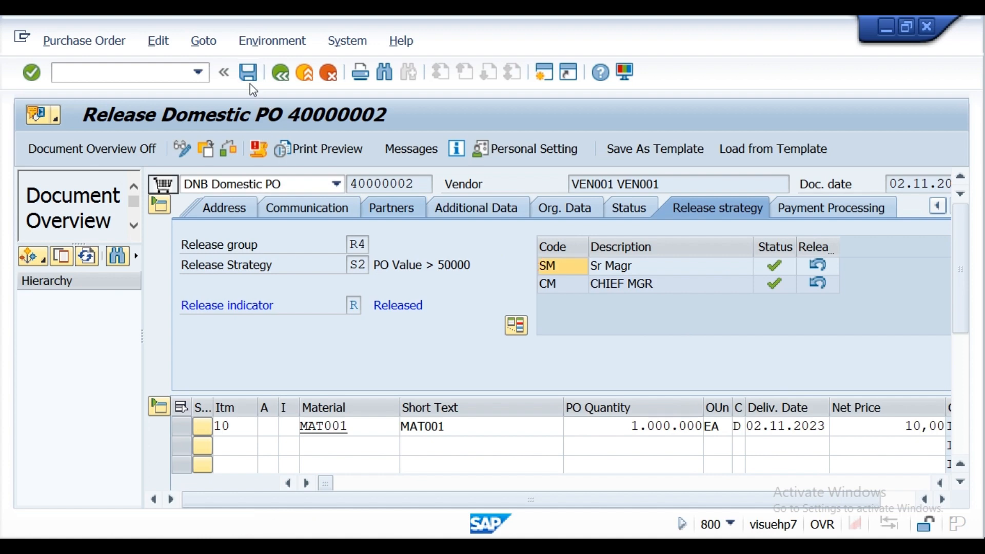
{"action": "left_click", "coordinate": [314, 398]}
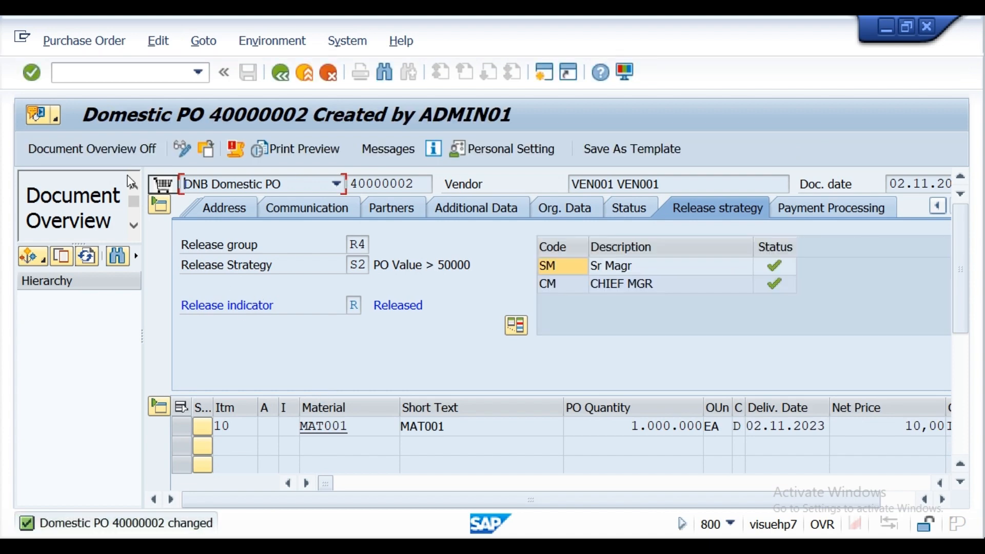
- Start the goods receipt transaction with /NMIGO and load the released domestic purchase order into it
{"action": "left_click", "coordinate": [72, 73]}
{"action": "type", "text": "/NMI"}
{"action": "type", "text": "E29N"}
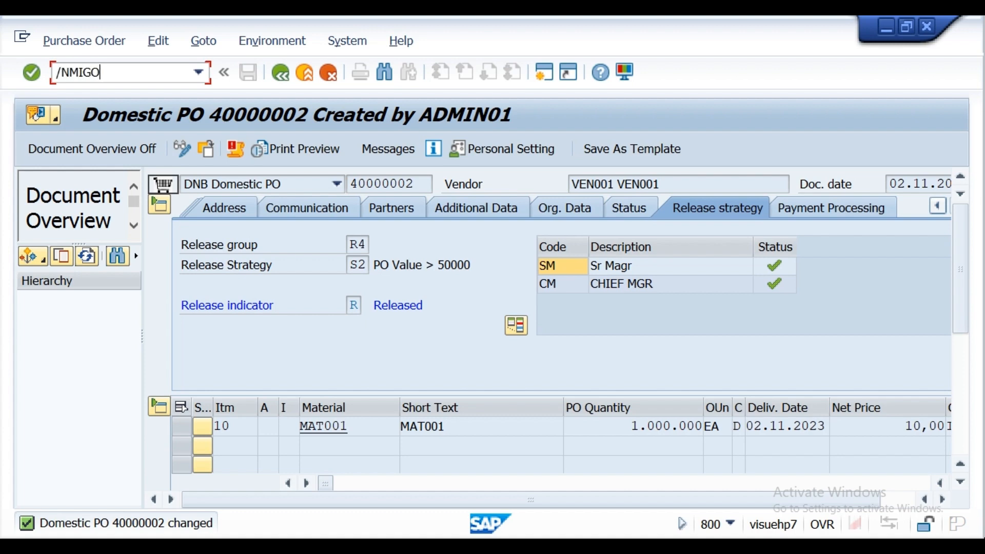
{"action": "key", "text": "Return"}
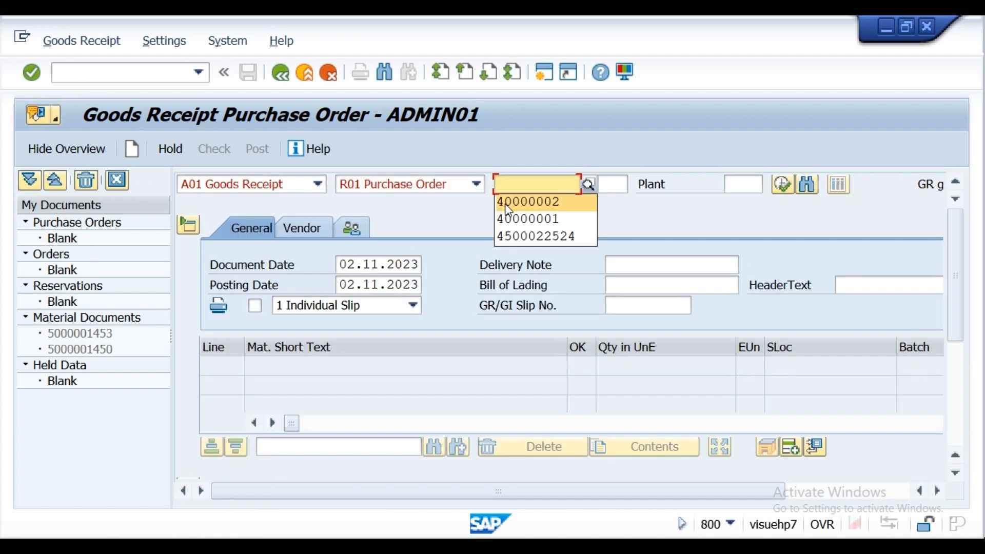
{"action": "left_click", "coordinate": [508, 202]}
{"action": "left_click", "coordinate": [32, 73]}
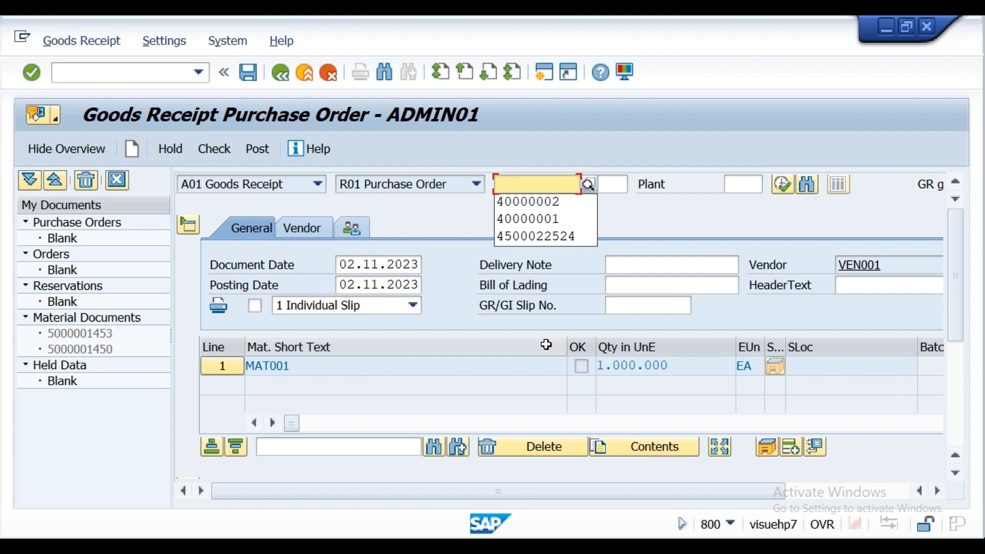
- Enter storage location ks01 for the MAT001 item, mark it as Item OK, then check and post the goods receipt
{"action": "scroll", "coordinate": [956, 472], "scroll_direction": "down", "scroll_amount": 4}
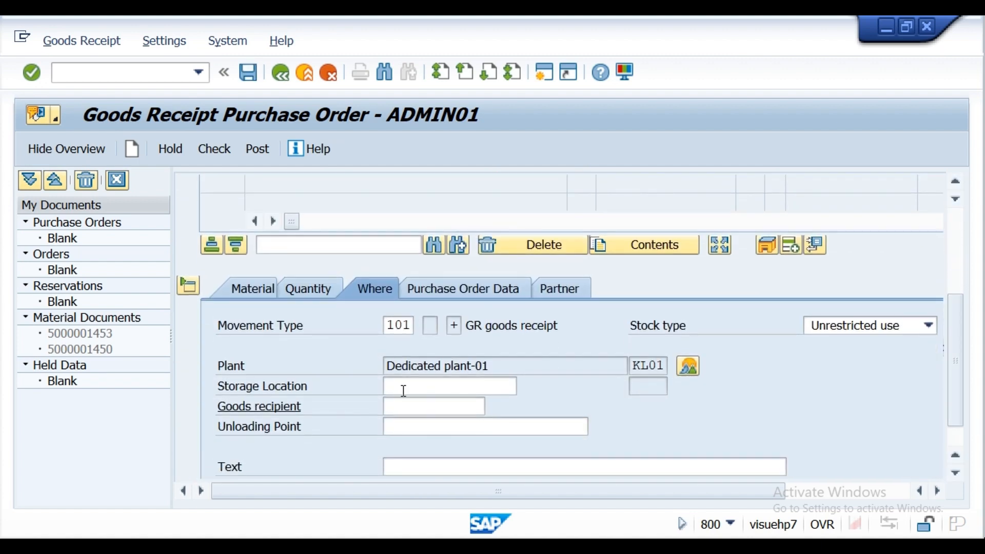
{"action": "left_click", "coordinate": [404, 391]}
{"action": "left_click", "coordinate": [402, 403]}
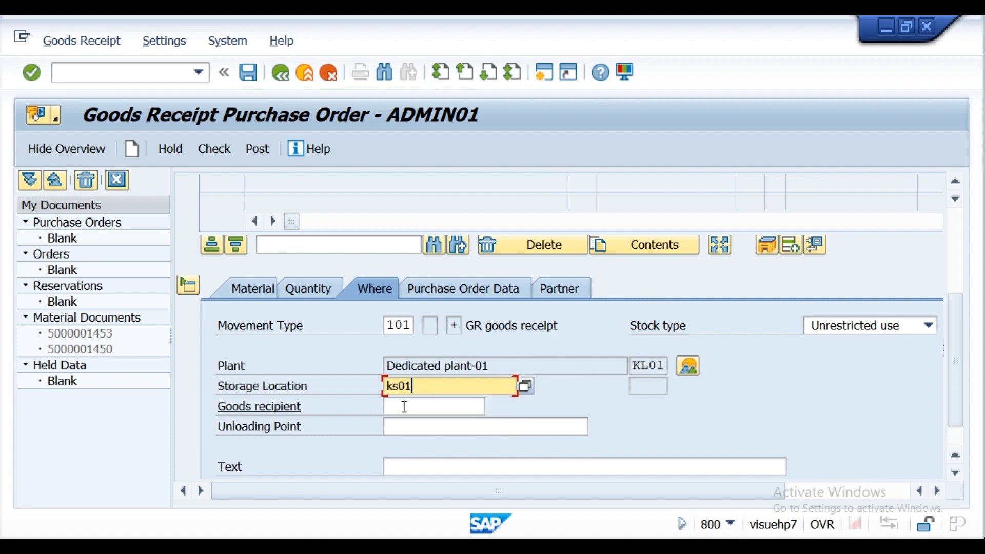
{"action": "left_click", "coordinate": [956, 472]}
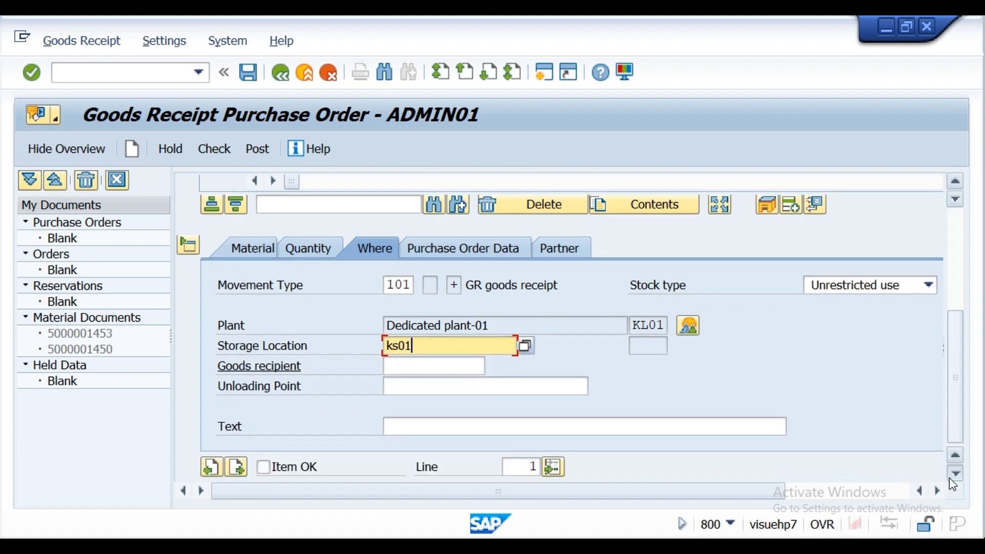
{"action": "left_click", "coordinate": [263, 467]}
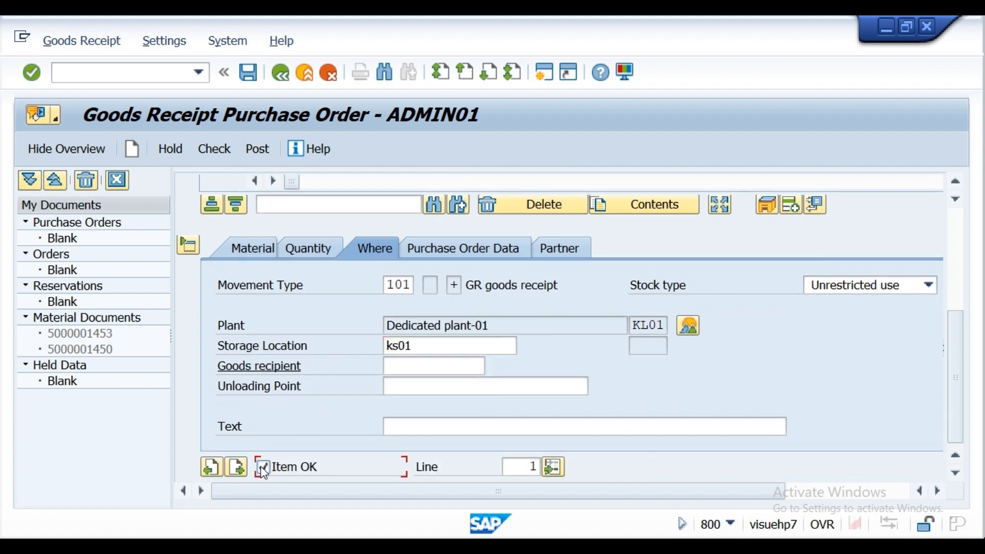
{"action": "left_click", "coordinate": [214, 148]}
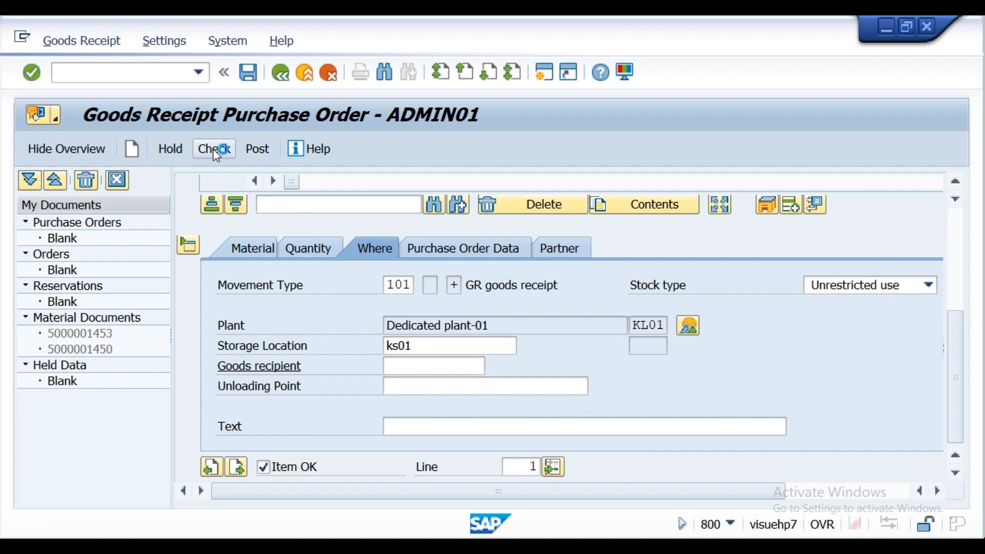
{"action": "left_click", "coordinate": [258, 151]}
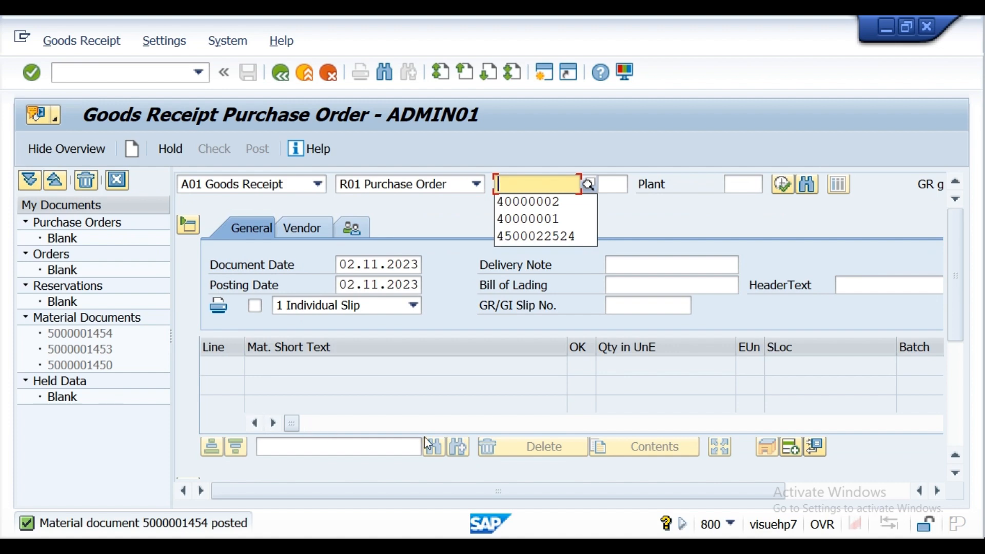
- Show the details of the goods receipt posting message, copy its heading with the material document number and dismiss the details
{"action": "double_click", "coordinate": [162, 527]}
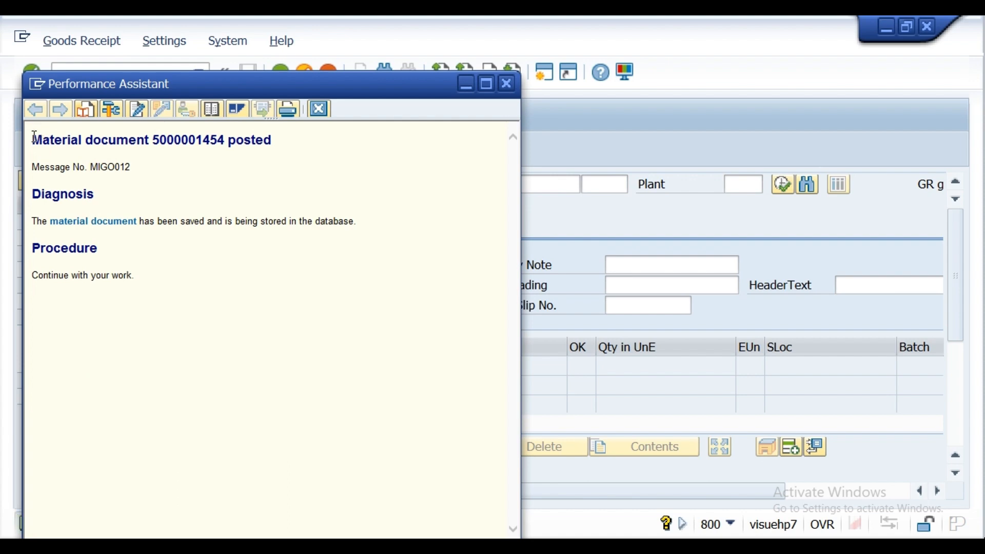
{"action": "left_click_drag", "start_coordinate": [34, 137], "coordinate": [276, 140]}
{"action": "key", "text": "ctrl+c"}
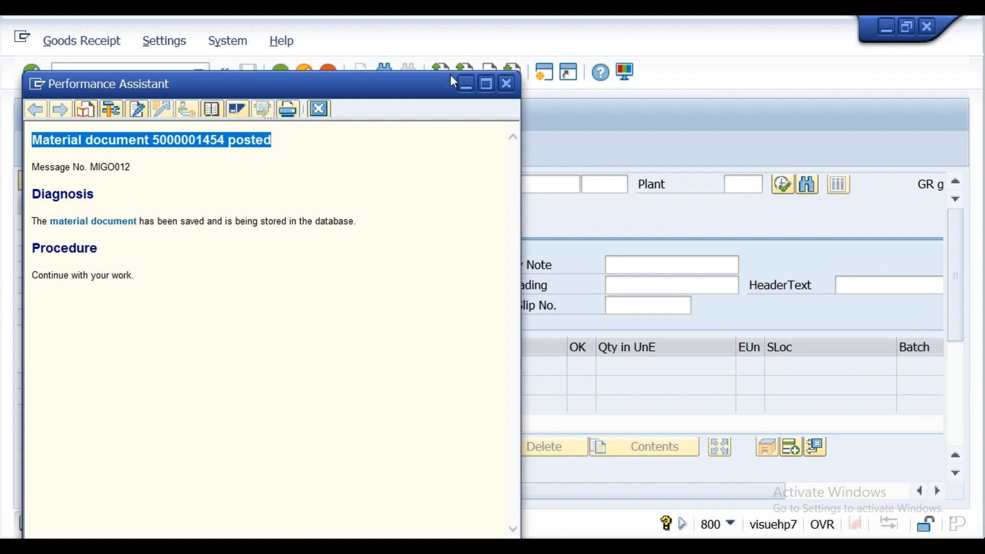
{"action": "left_click", "coordinate": [467, 87]}
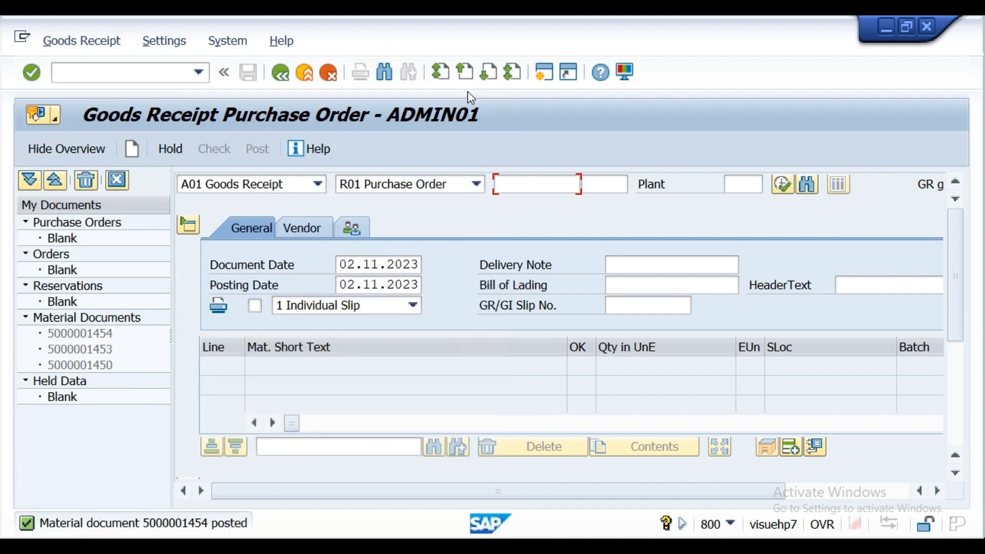
- Switch to the PO RELEASE note in Notepad, paste the copied posting message below the purchase order number and minimize the note
{"action": "left_click", "coordinate": [353, 547]}
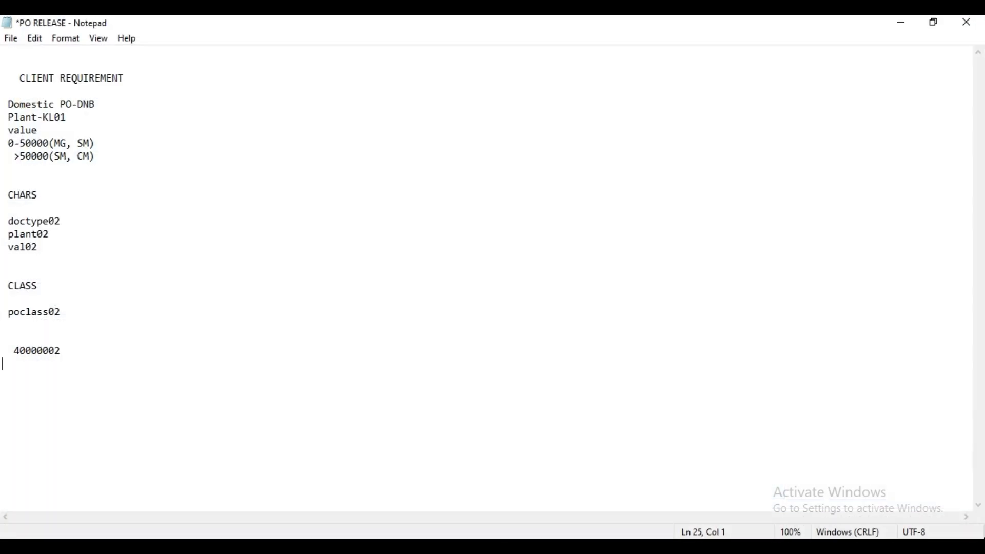
{"action": "key", "text": "Return"}
{"action": "key", "text": "ctrl+v"}
{"action": "key", "text": "Return"}
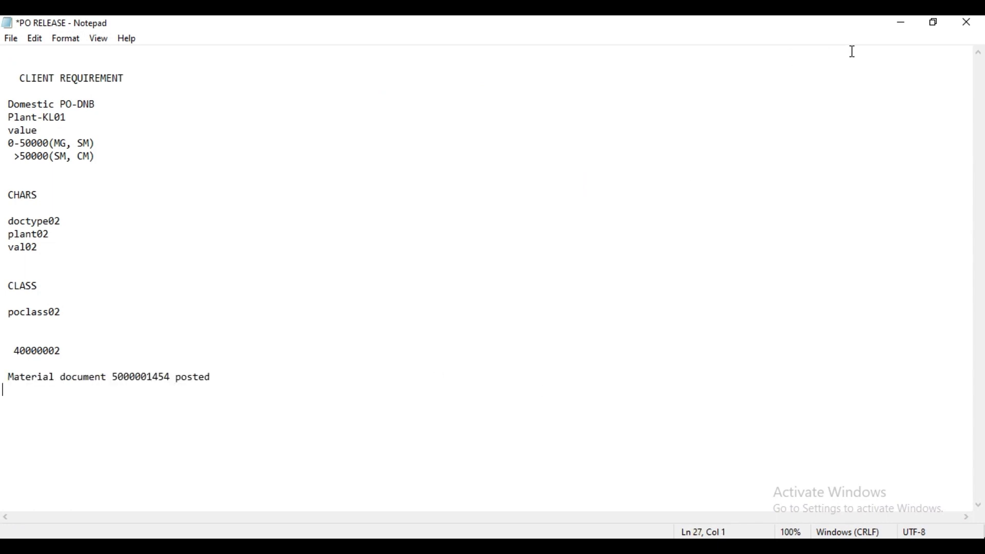
{"action": "left_click", "coordinate": [903, 22]}
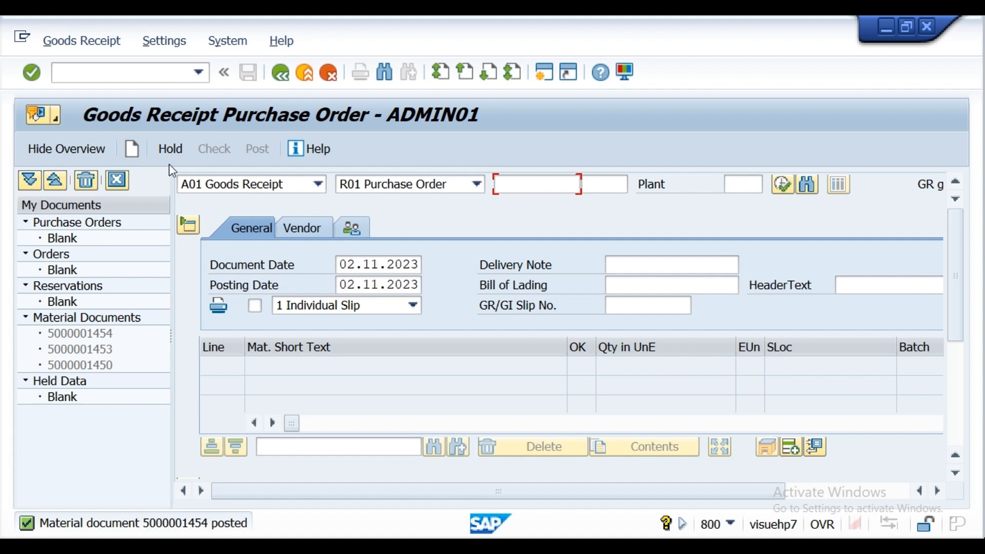
- Exit the SAP session from the goods receipt screen with the command /NEX
{"action": "left_click", "coordinate": [140, 76]}
{"action": "type", "text": "/NEX"}
{"action": "key", "text": "Return"}
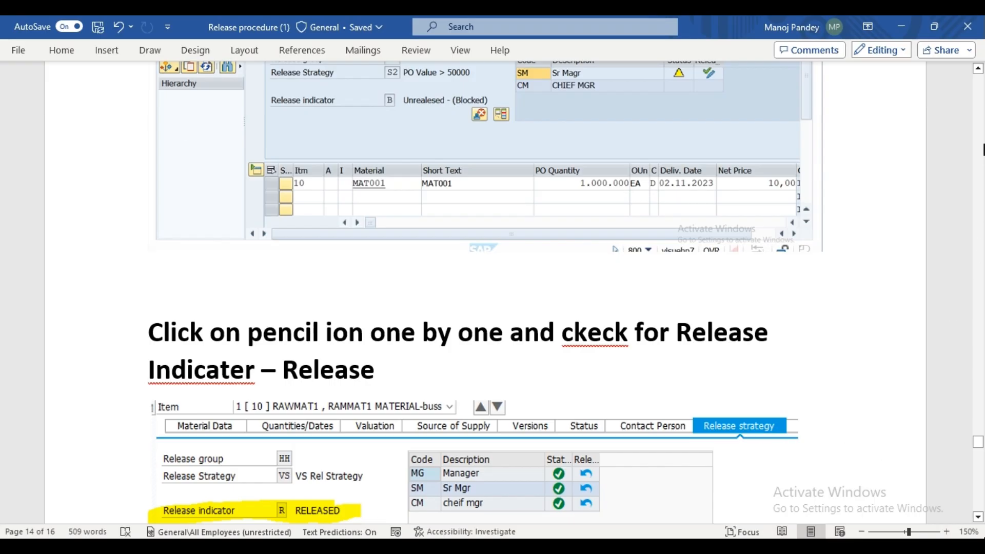
- Review the overview of Steps 01 to 10 under Release Procedures in the Release procedure (1) Word document
{"action": "scroll", "coordinate": [980, 133], "scroll_direction": "up", "scroll_amount": 20}
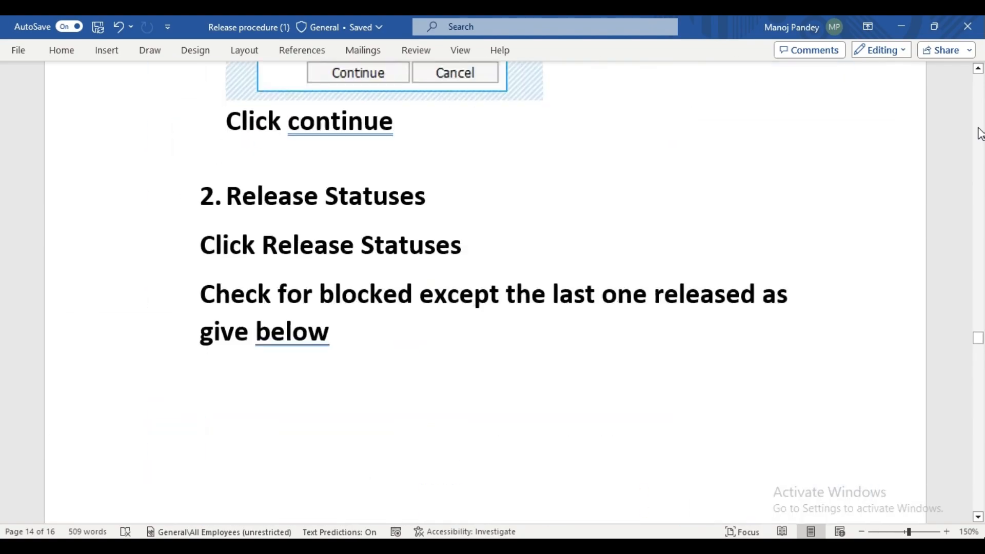
{"action": "scroll", "coordinate": [980, 133], "scroll_direction": "up", "scroll_amount": 20}
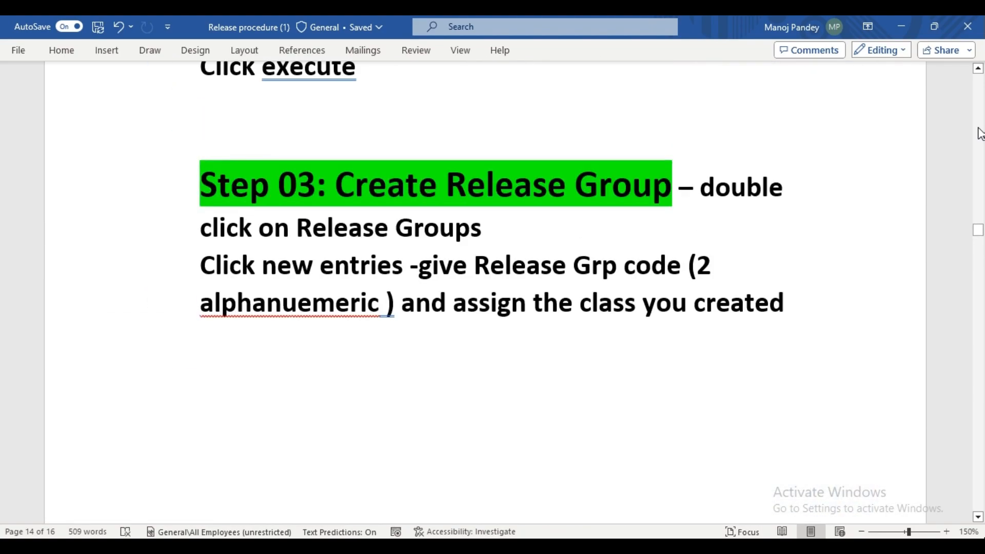
{"action": "scroll", "coordinate": [980, 134], "scroll_direction": "up", "scroll_amount": 20}
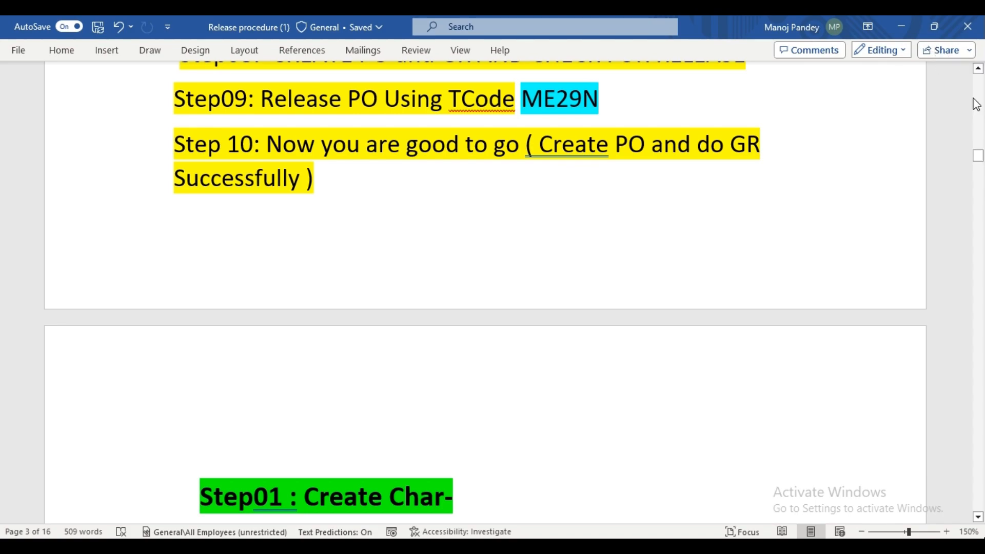
{"action": "left_click", "coordinate": [979, 104]}
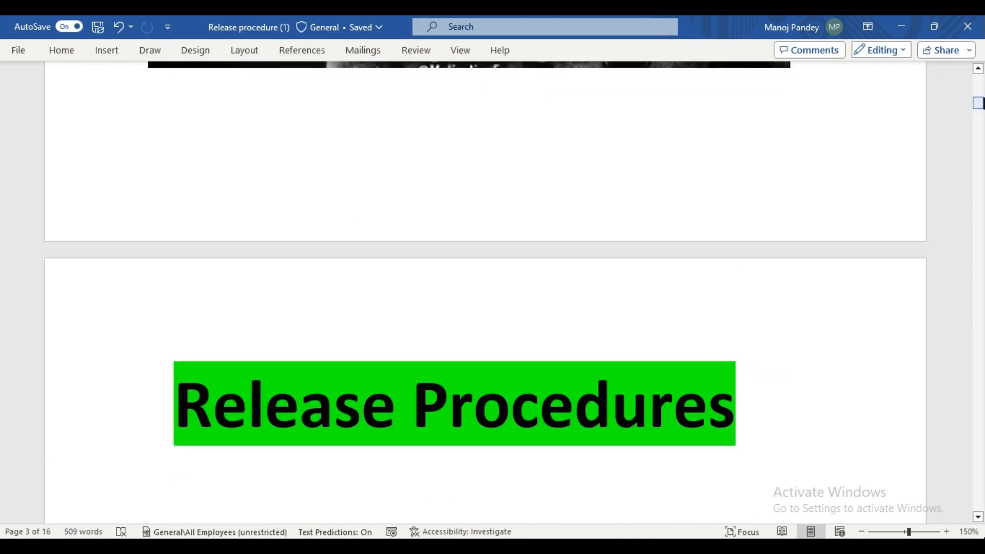
{"action": "left_click_drag", "start_coordinate": [979, 104], "coordinate": [980, 145]}
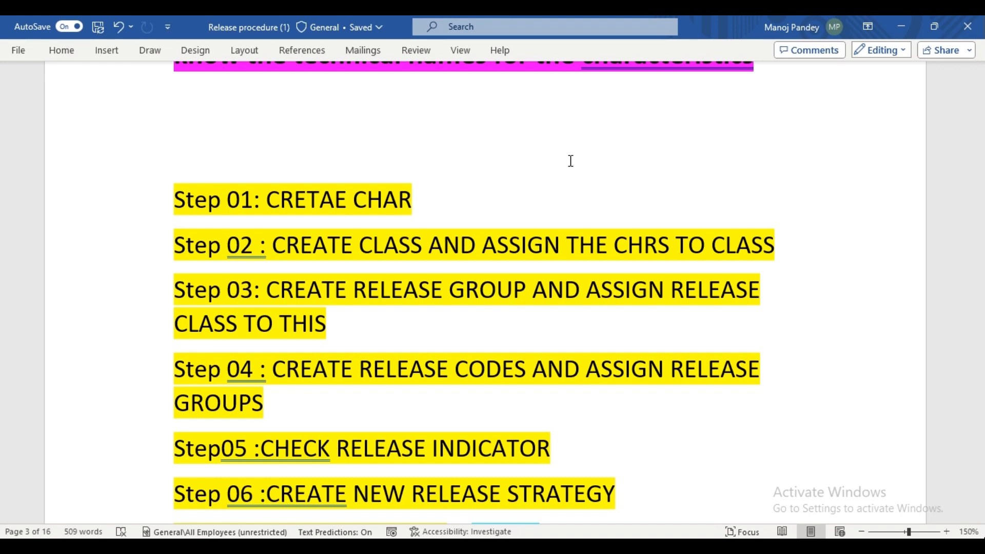
{"action": "scroll", "coordinate": [571, 160], "scroll_direction": "down", "scroll_amount": 3}
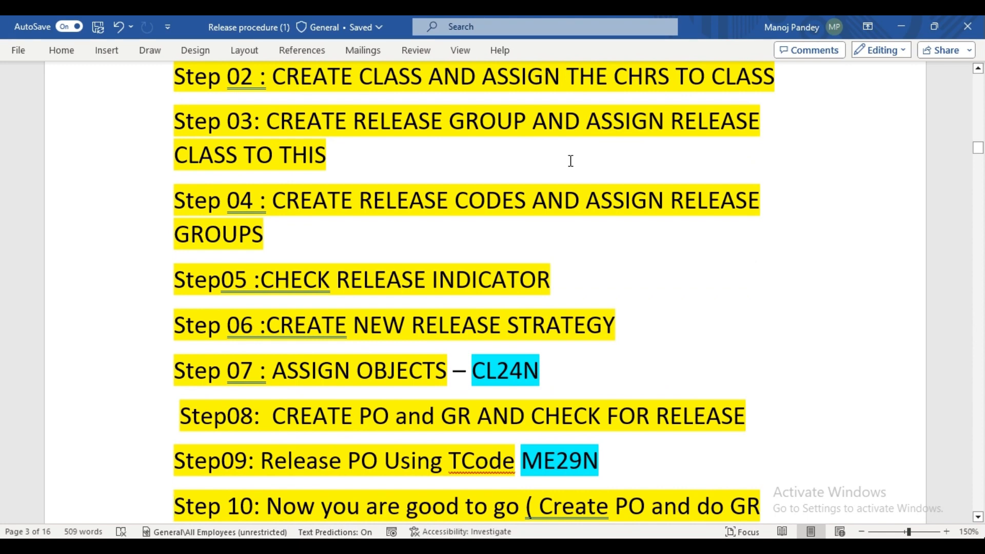
{"action": "scroll", "coordinate": [571, 161], "scroll_direction": "down", "scroll_amount": 1}
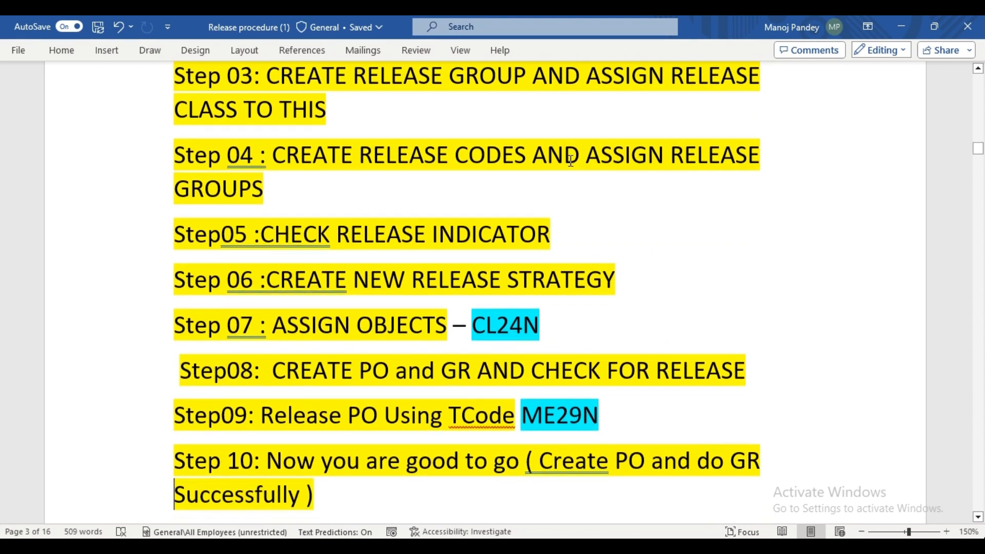